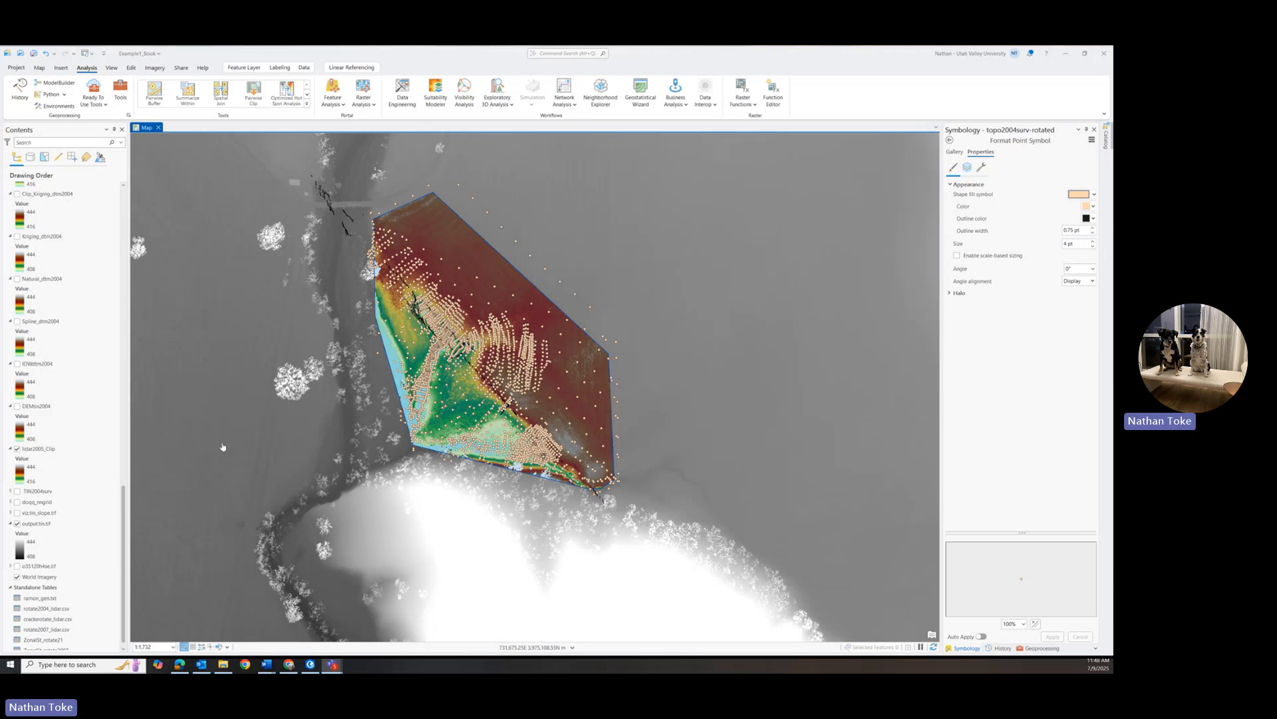
# Hide the Clip Raster Output Extent polygon and compare the map with and without the lidar2005_Clip raster and the single-symbol topo2004surv-rotated points
pyautogui.click(17, 450)
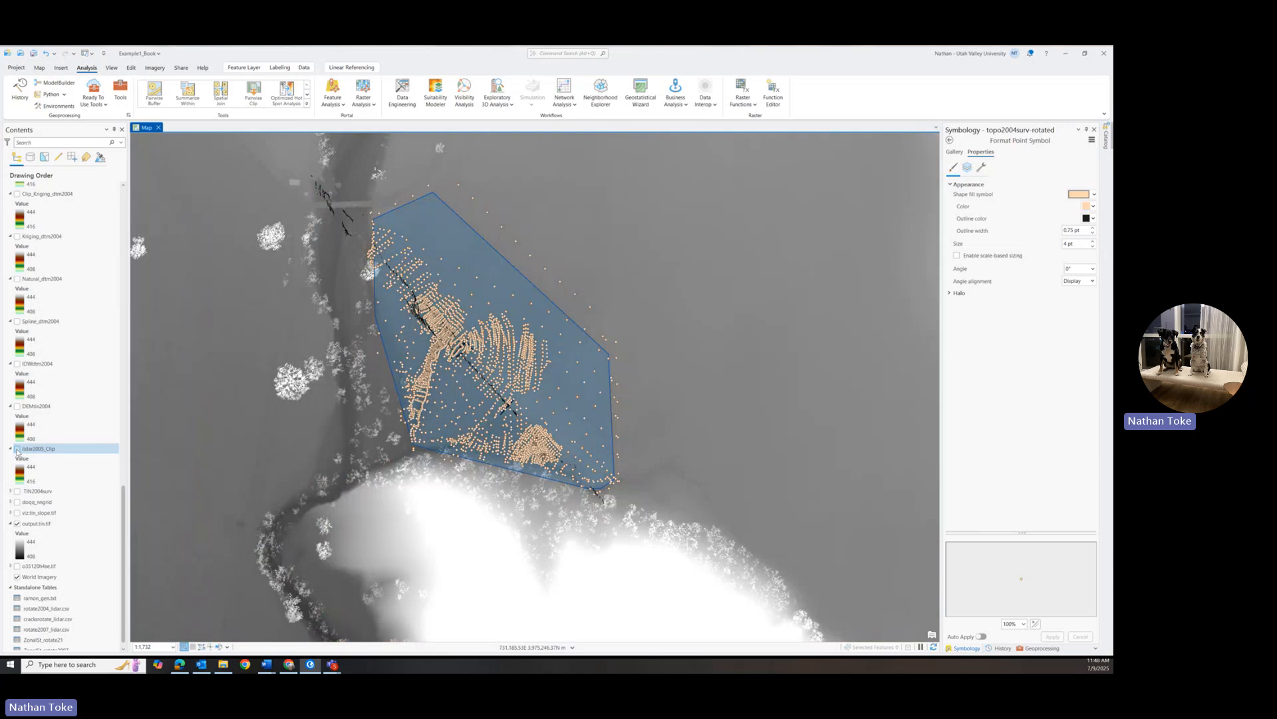
pyautogui.click(17, 449)
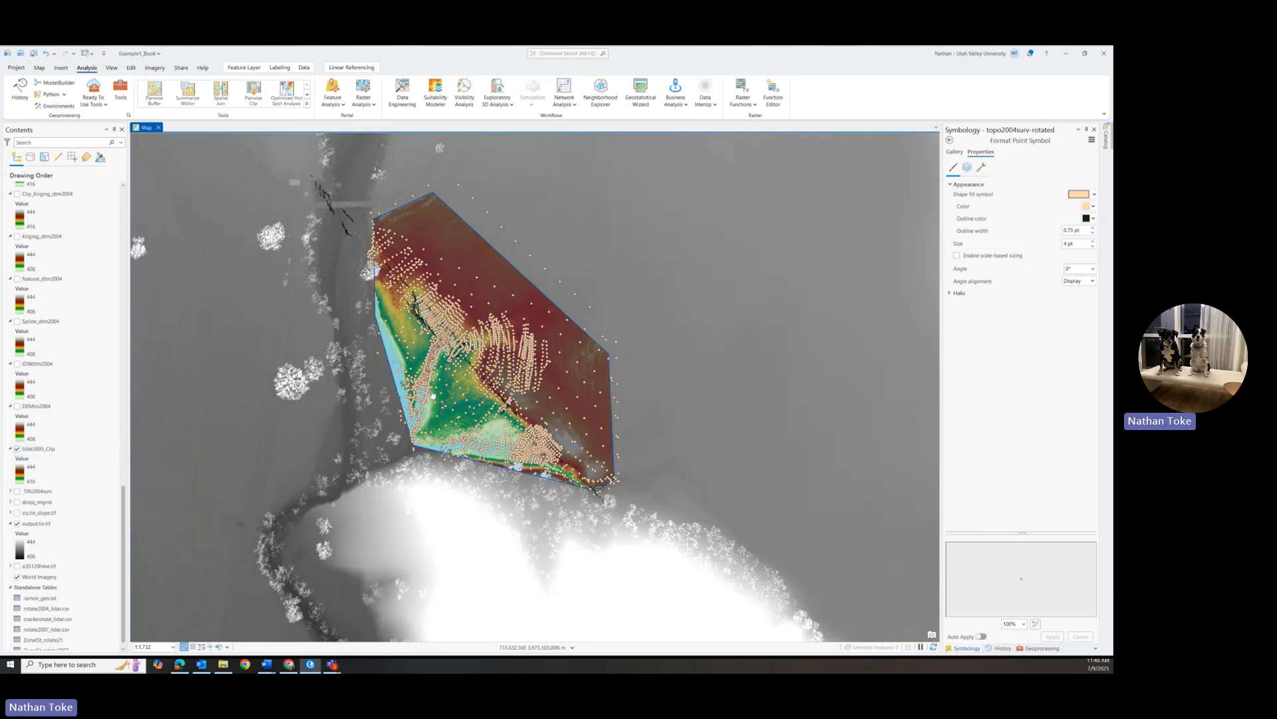
pyautogui.moveTo(124, 501); pyautogui.dragTo(116, 163)
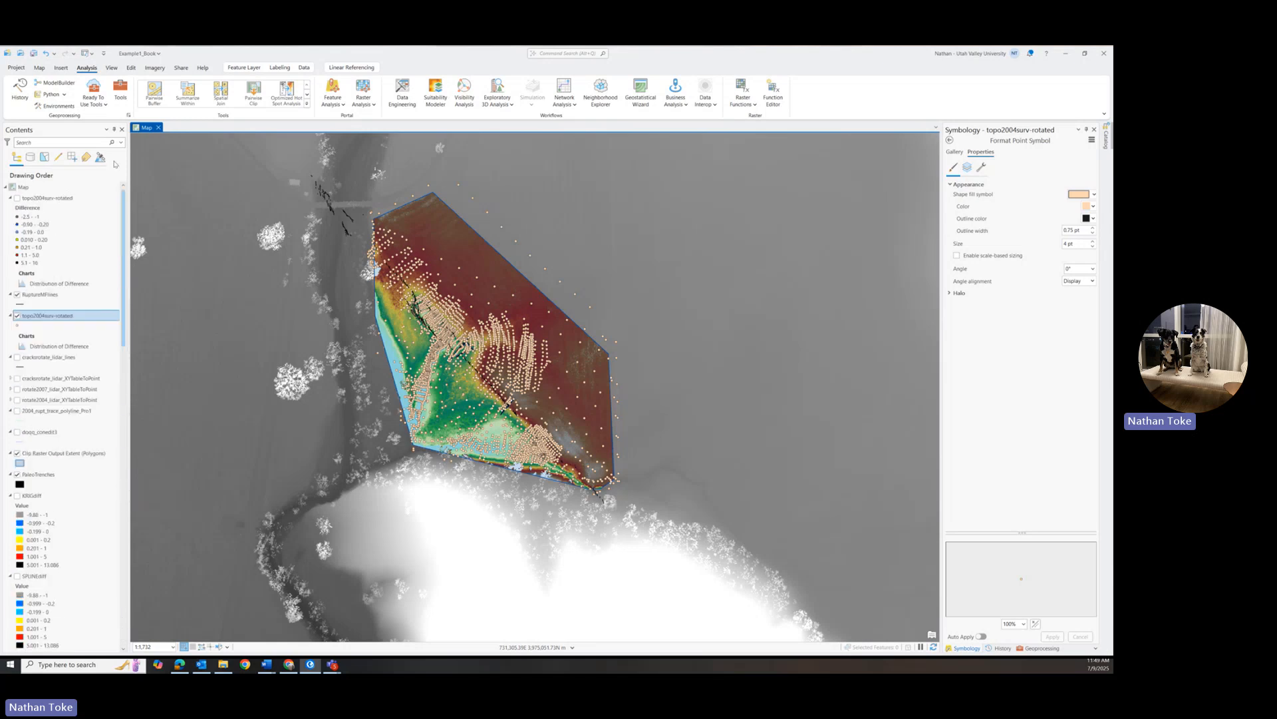
pyautogui.click(17, 315)
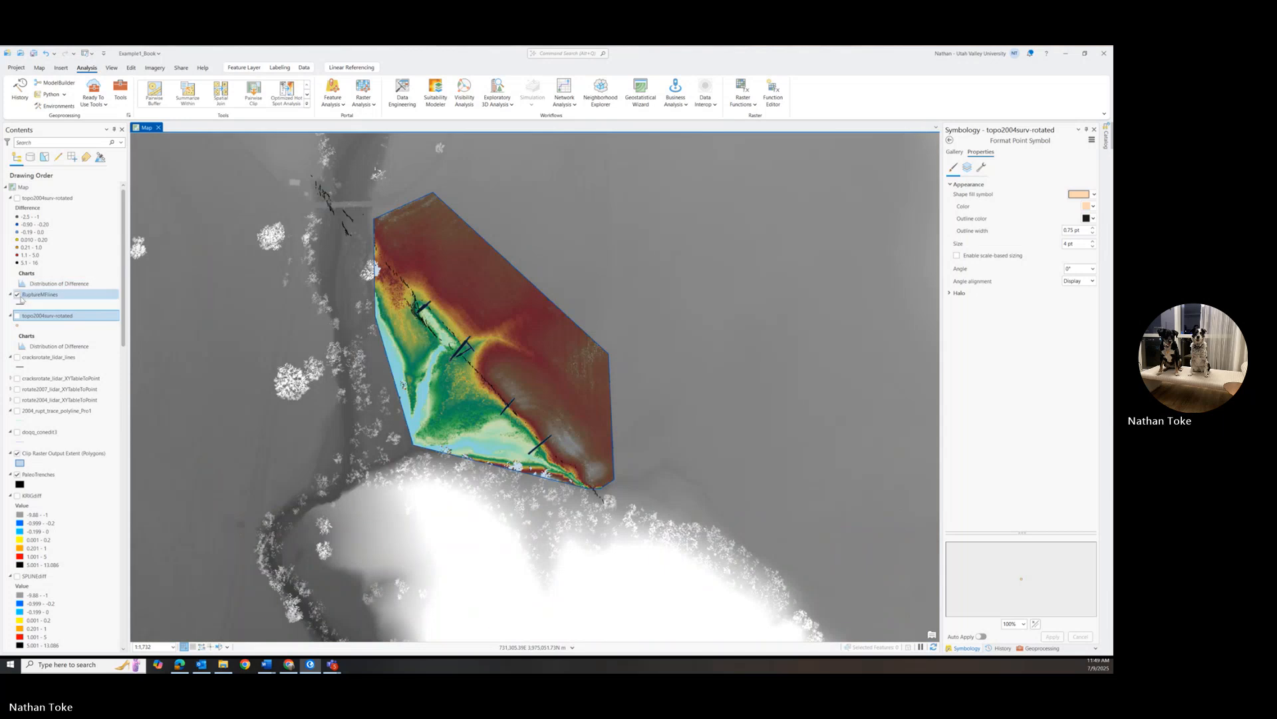
pyautogui.click(18, 453)
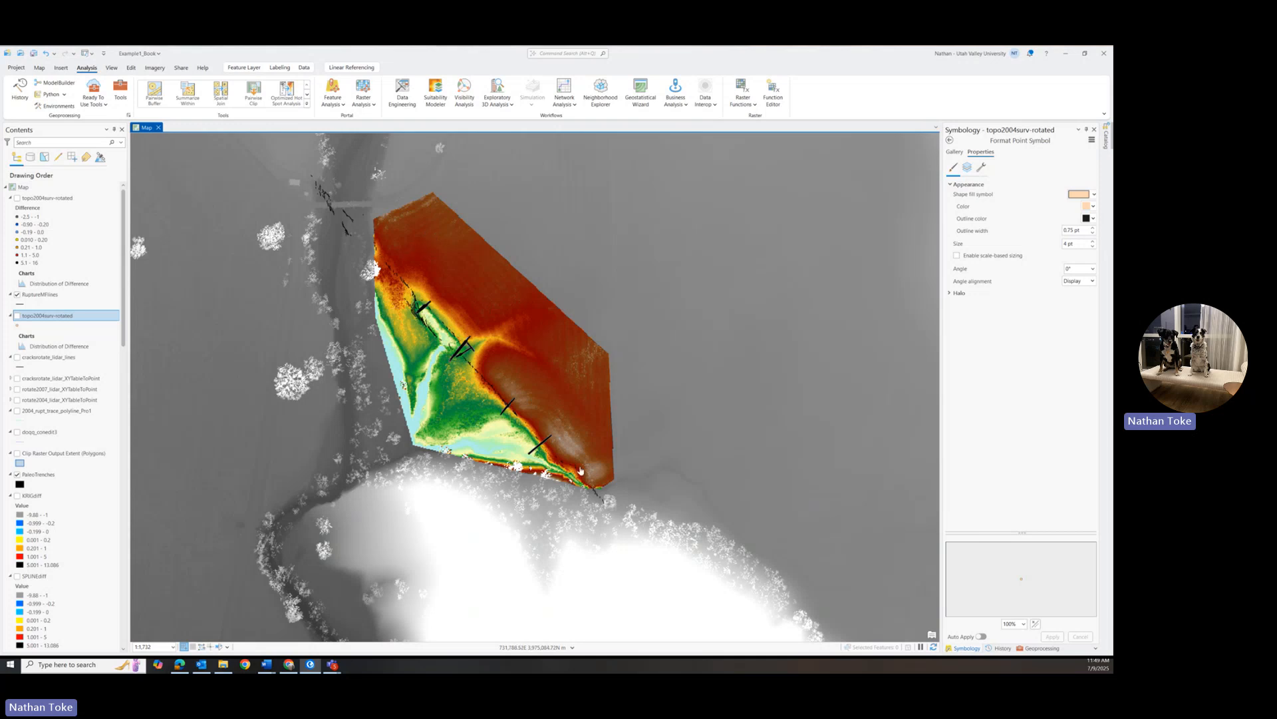
pyautogui.click(18, 315)
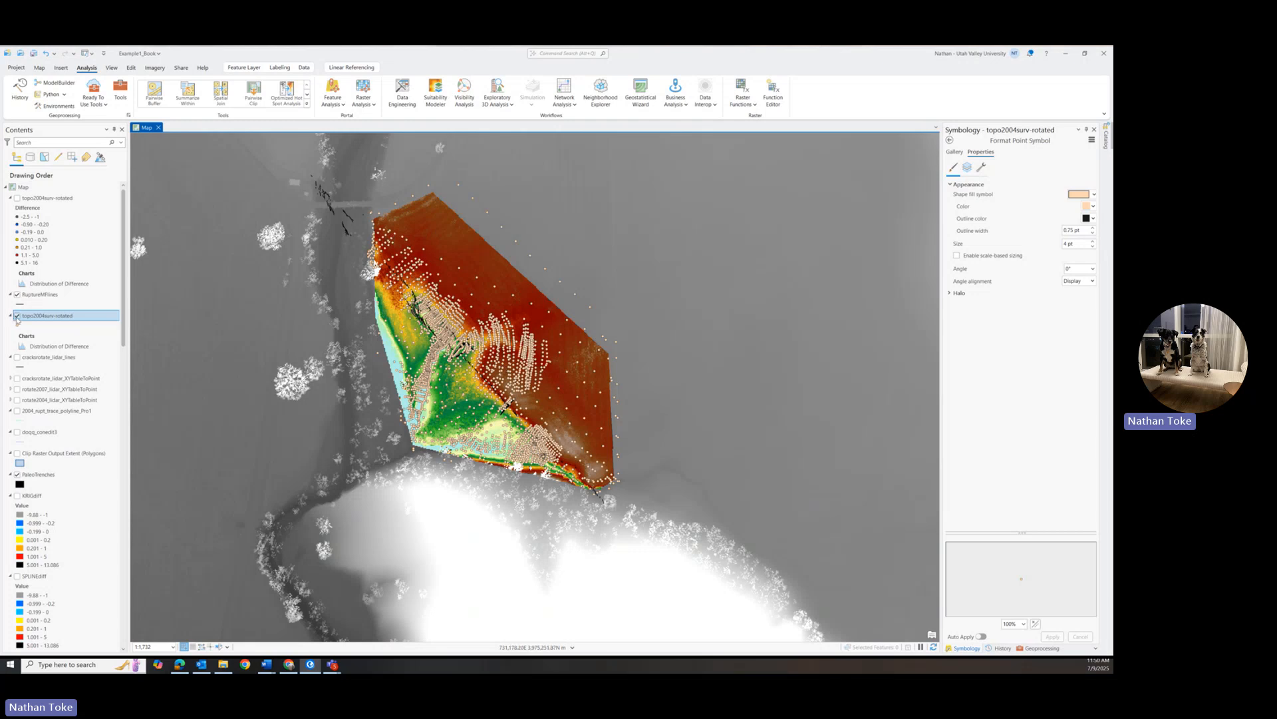
# Show the topo2004surv-rotated layer classified by Difference, and select the single-symbol topo2004surv-rotated layer
pyautogui.rightClick(48, 199)
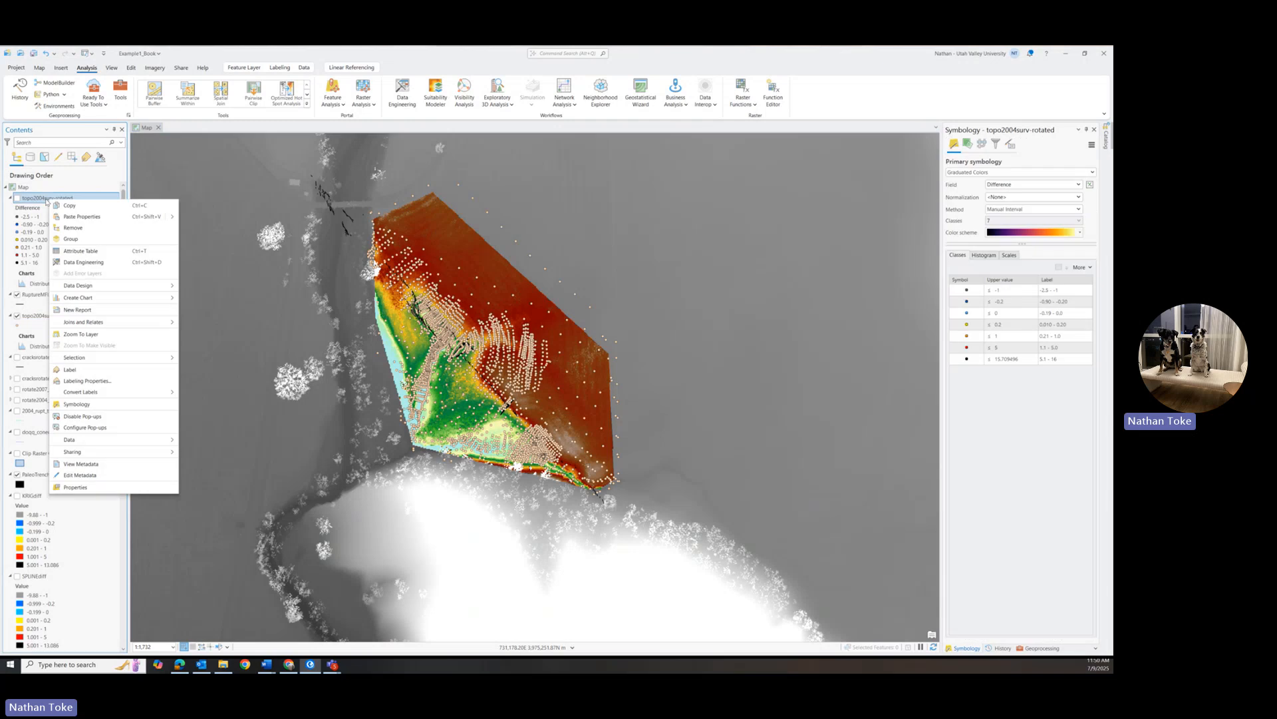
pyautogui.click(16, 198)
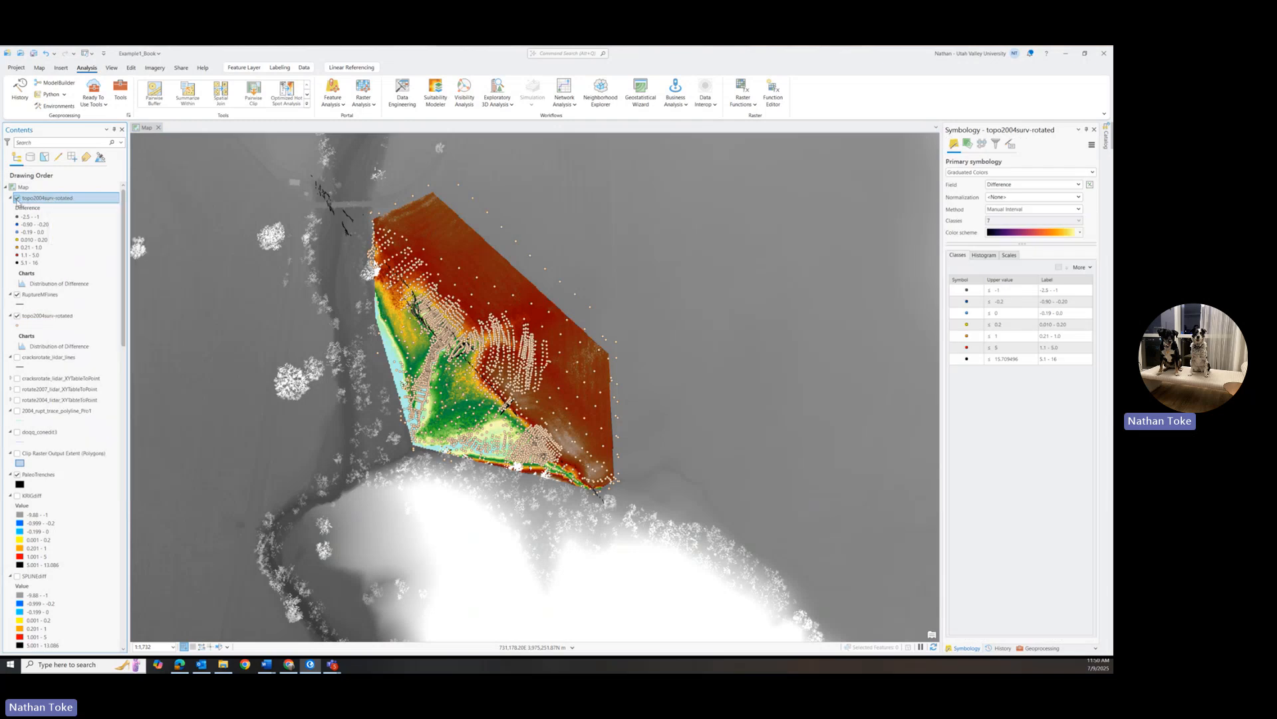
pyautogui.click(17, 198)
pyautogui.click(40, 315)
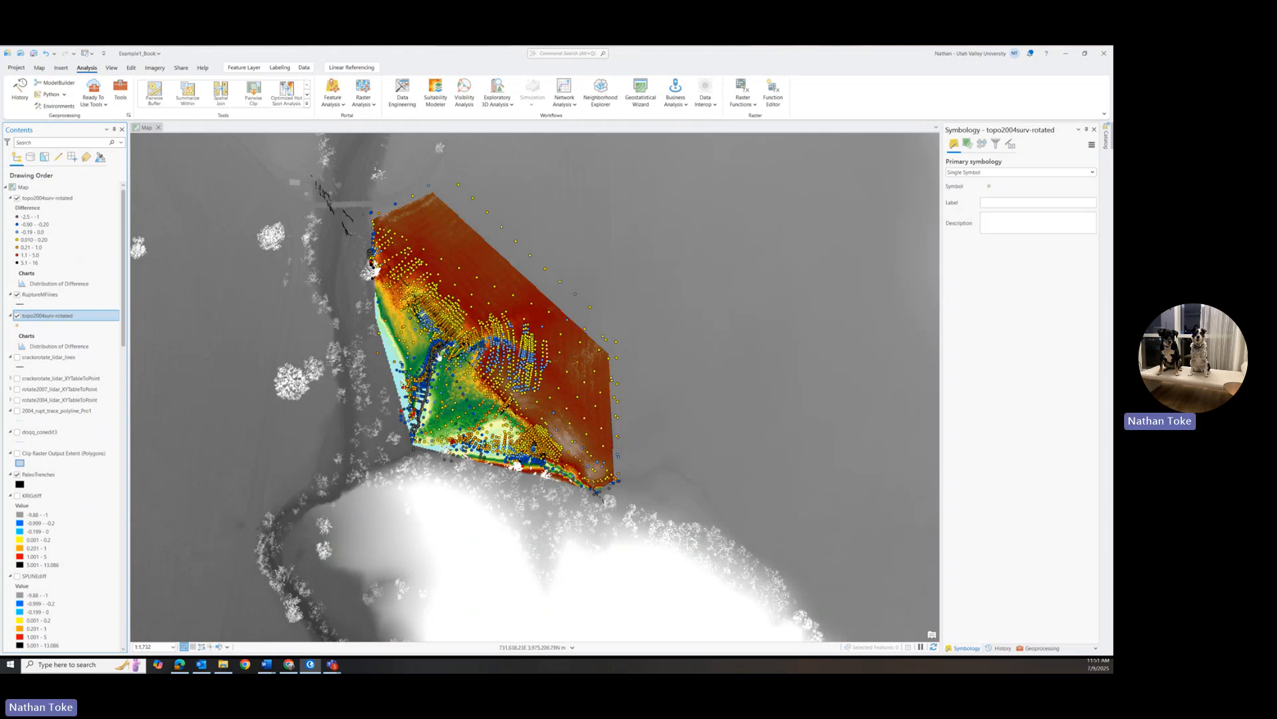
# Search the geoprocessing tools for "zonal statistics" and open Zonal Statistics as Table
pyautogui.click(1043, 646)
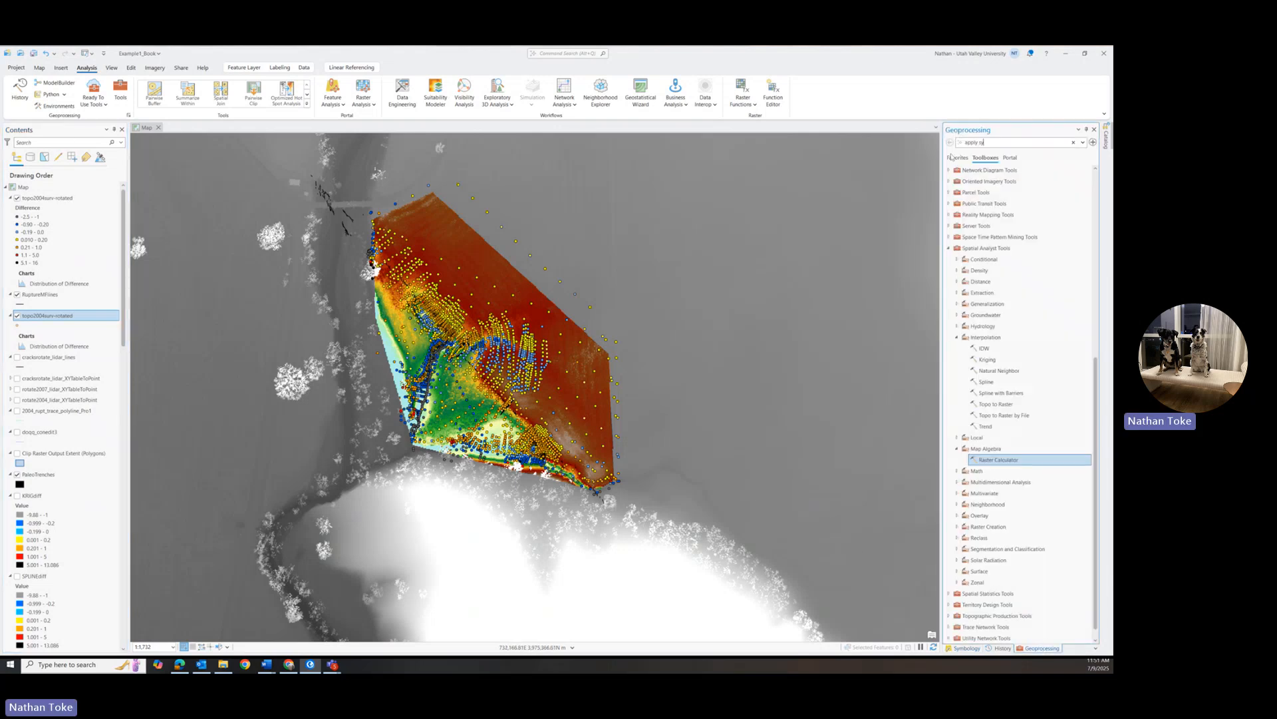
pyautogui.click(967, 142)
pyautogui.write('zonal')
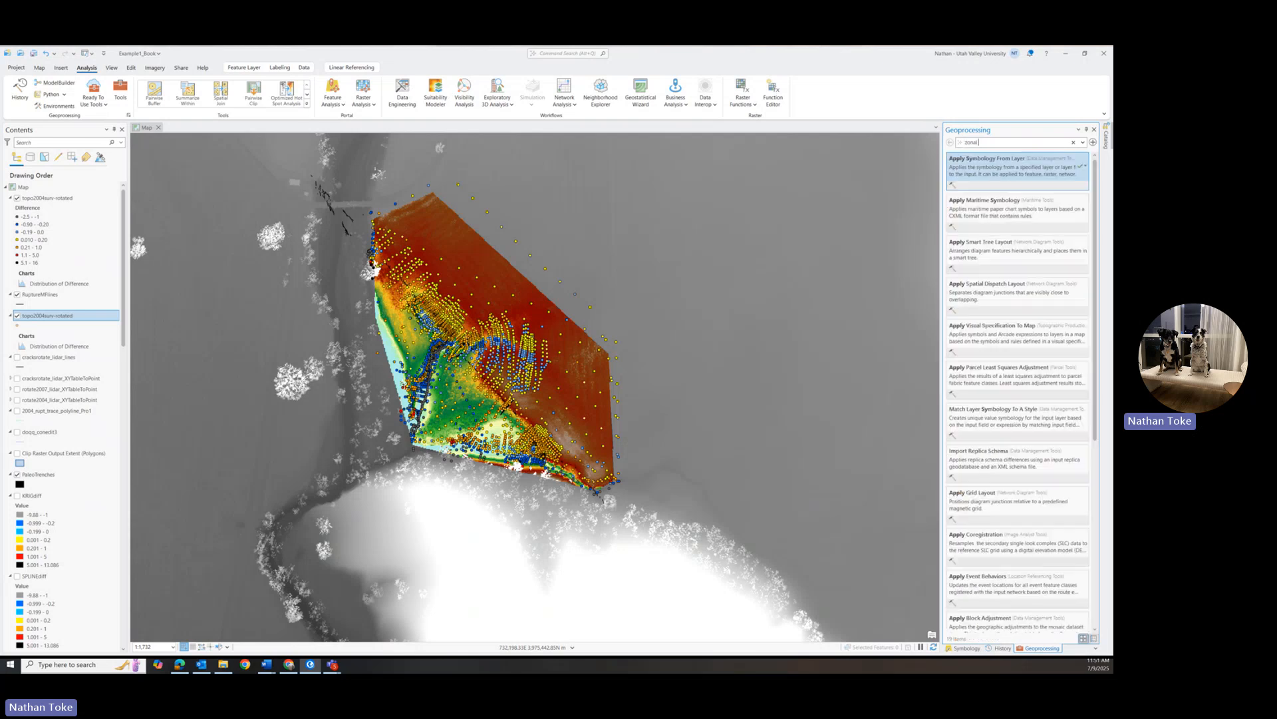
pyautogui.write(' statistic')
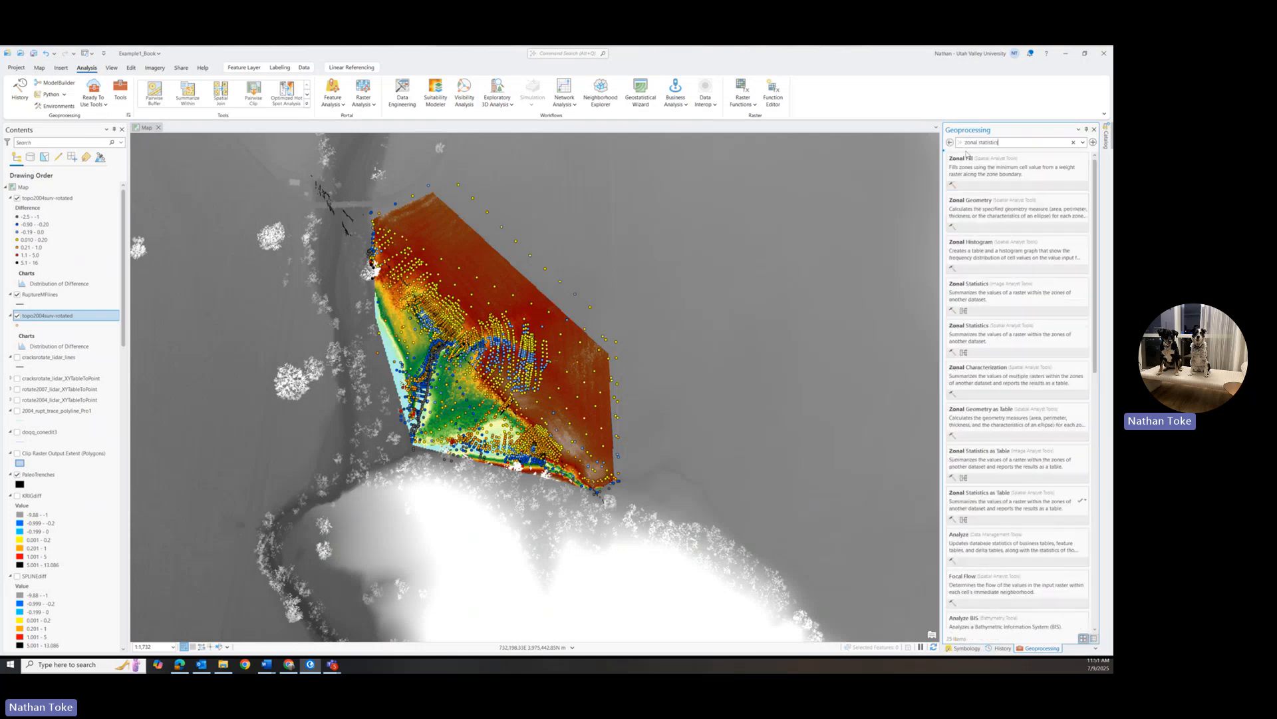
pyautogui.write('s')
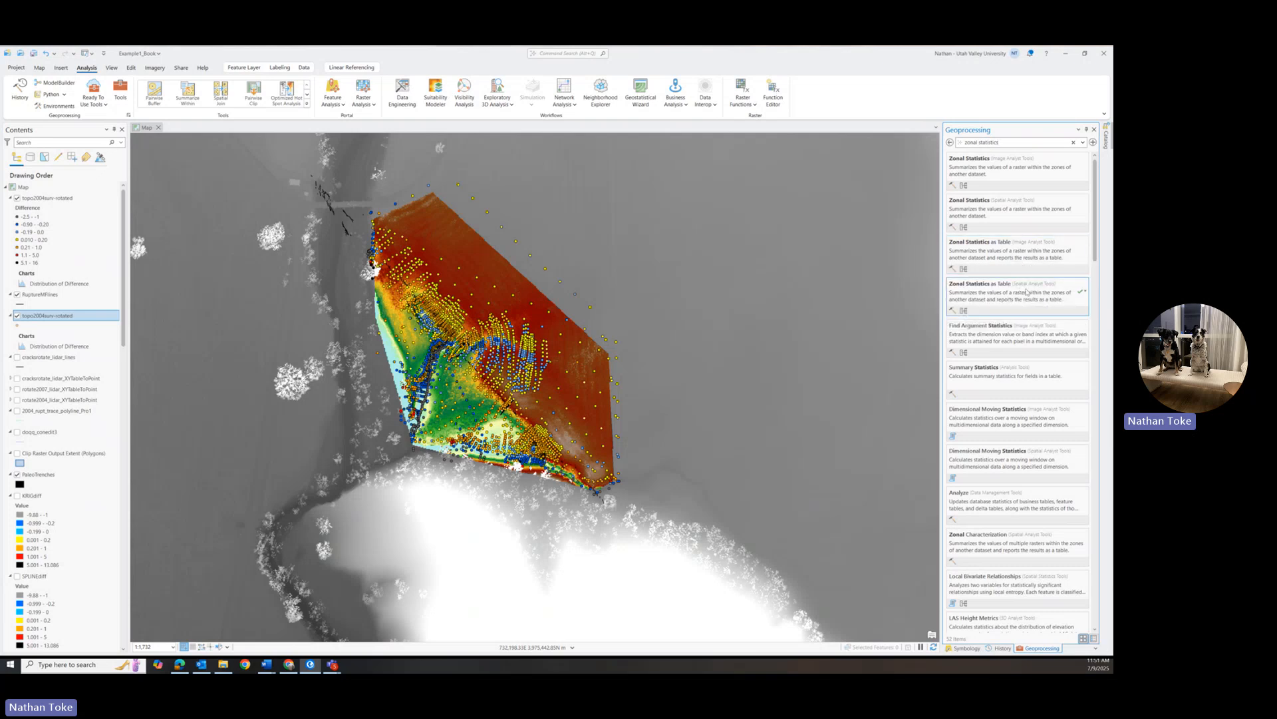
pyautogui.click(994, 255)
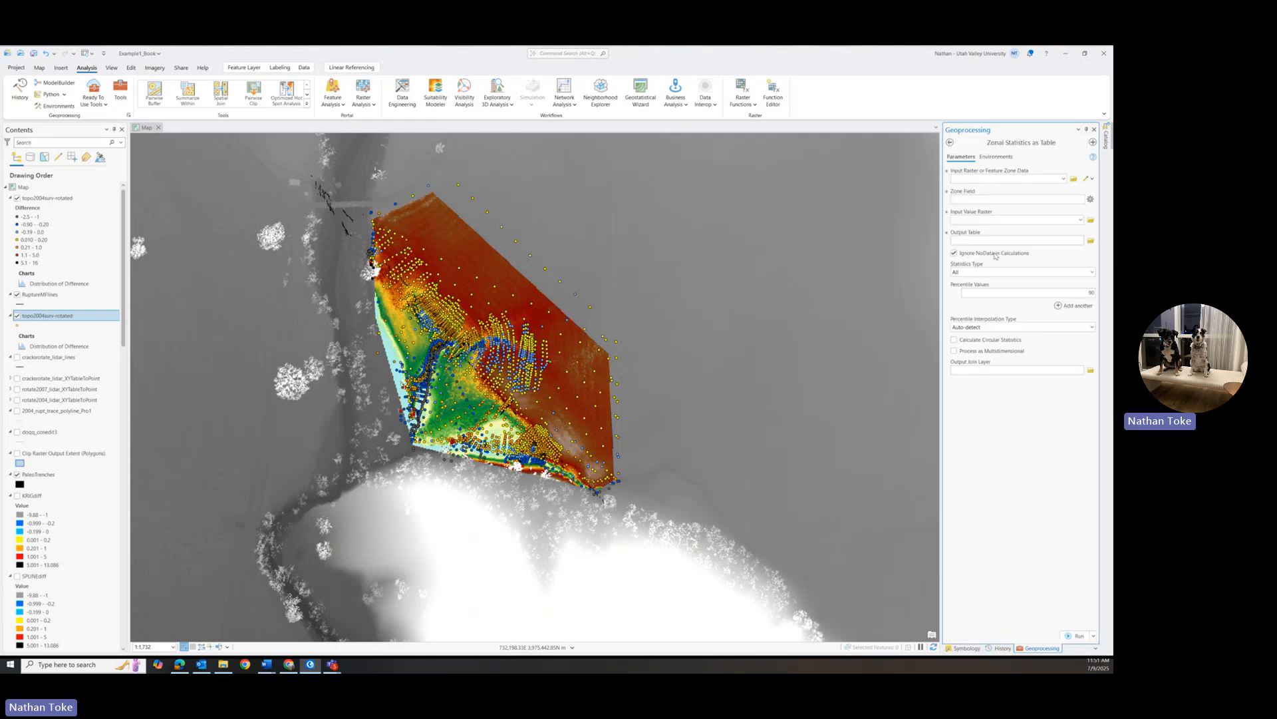
# Set the zone data to topo2004surv-rotated:1, the value raster to lidar2005_Clip and the statistics type to Mean
pyautogui.click(1063, 180)
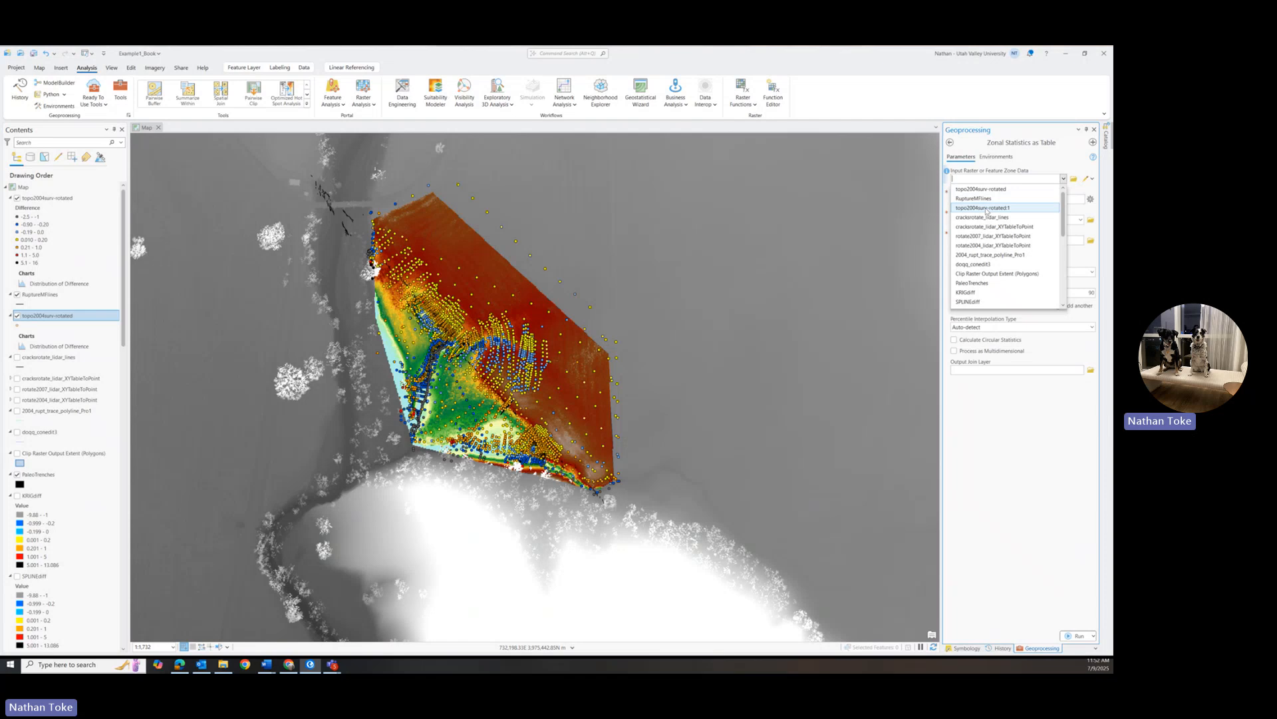
pyautogui.click(987, 208)
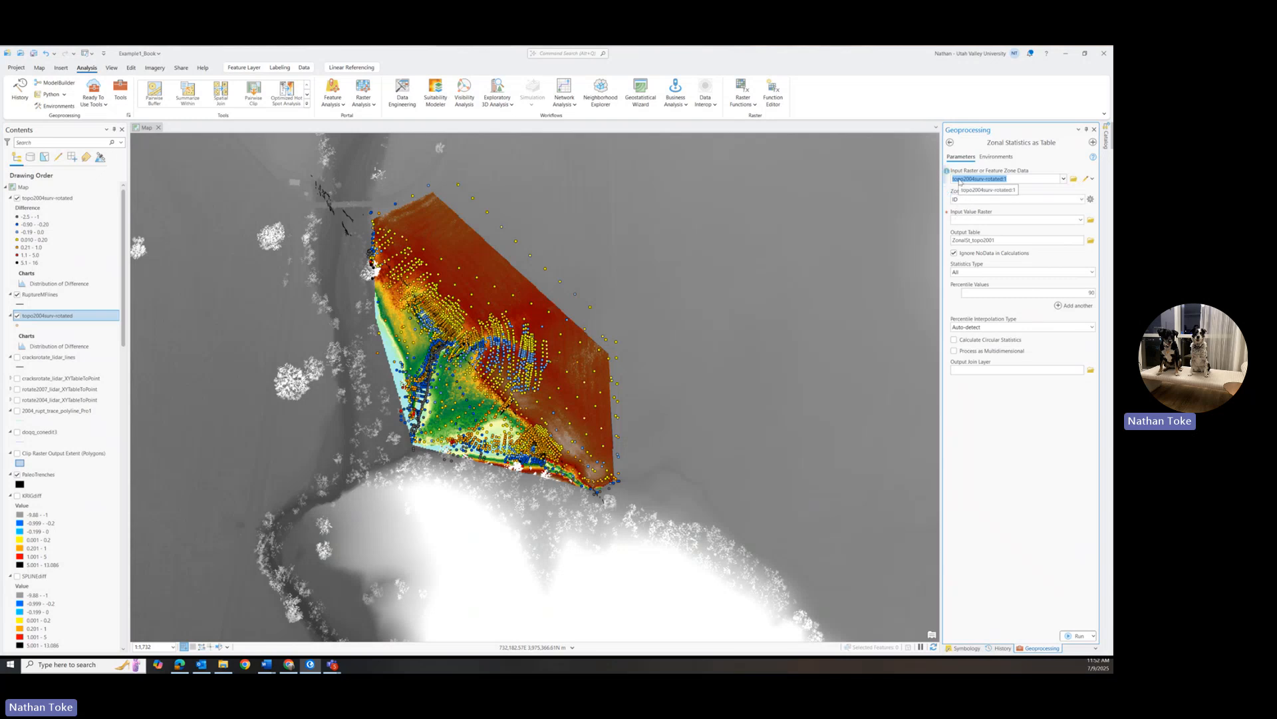
pyautogui.click(1080, 221)
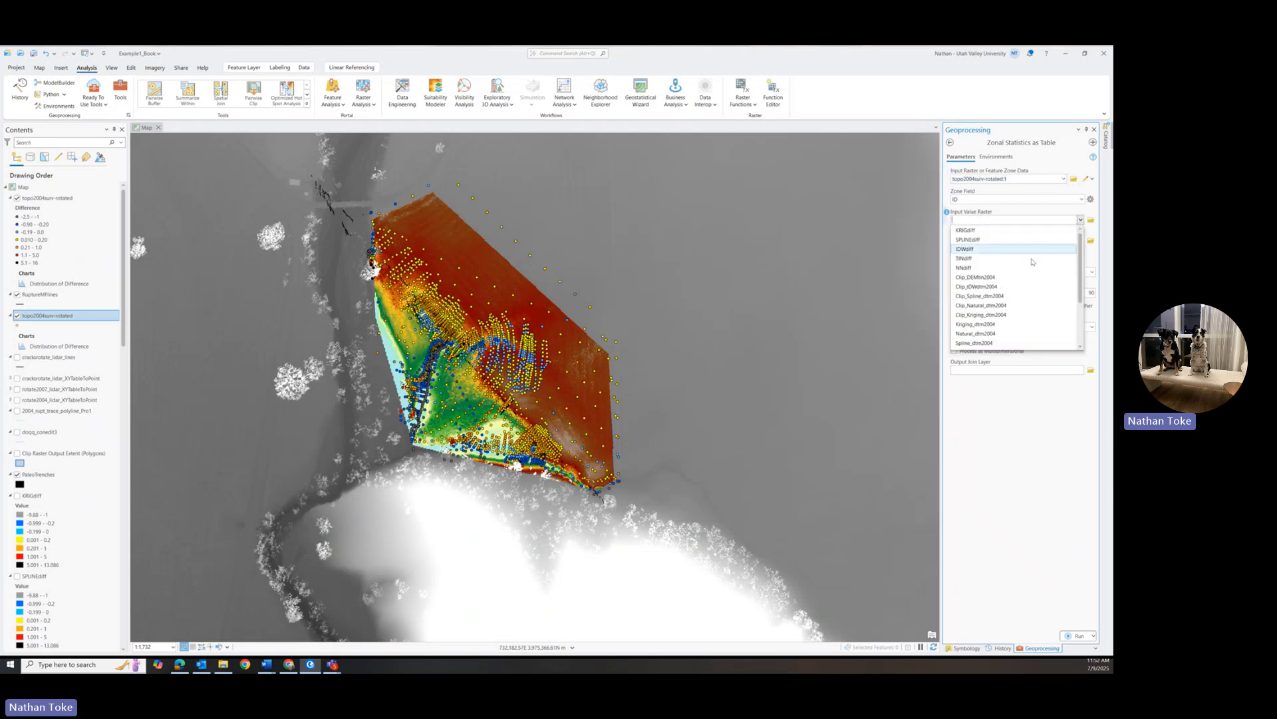
pyautogui.scroll(-3, 1031, 266)
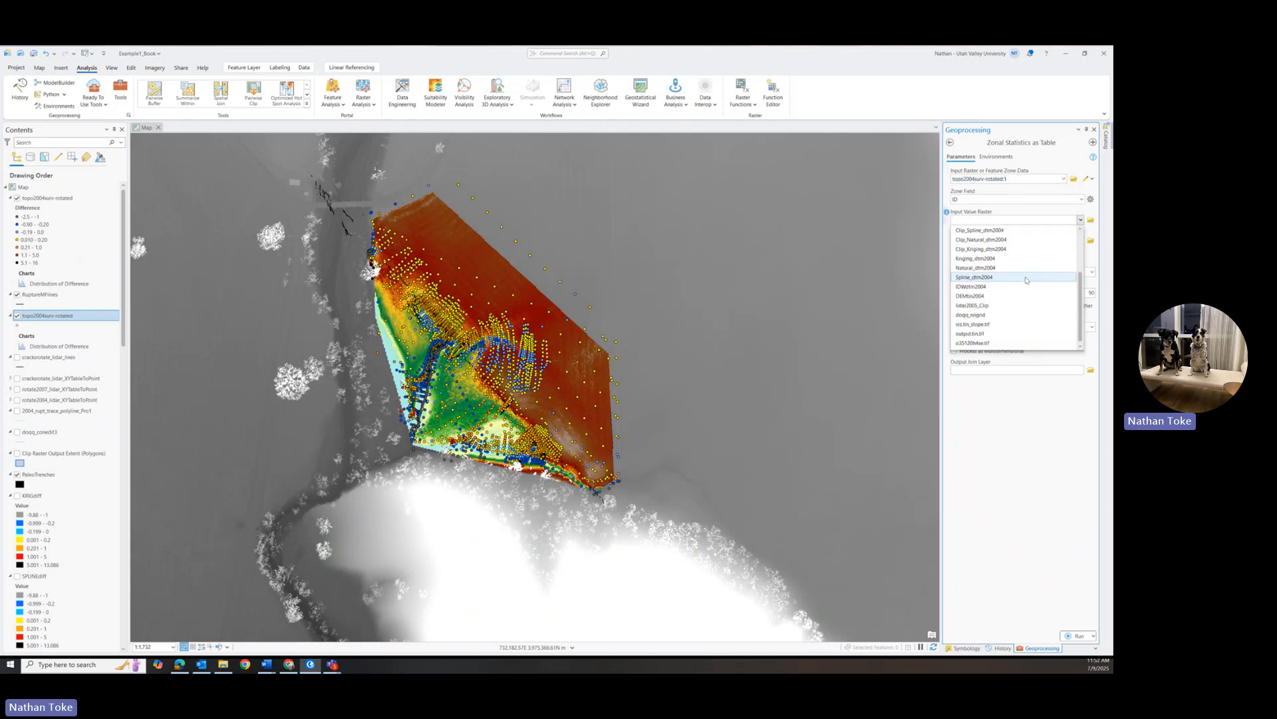
pyautogui.click(967, 307)
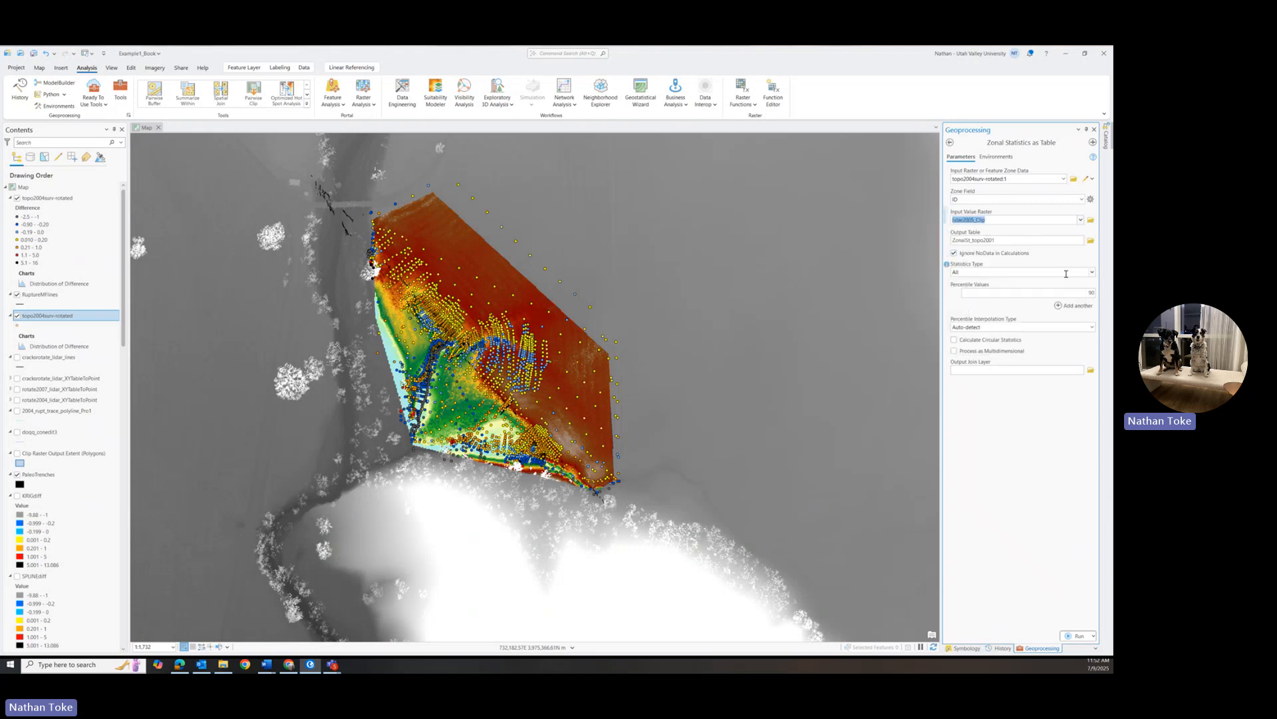
pyautogui.click(1092, 272)
pyautogui.click(970, 285)
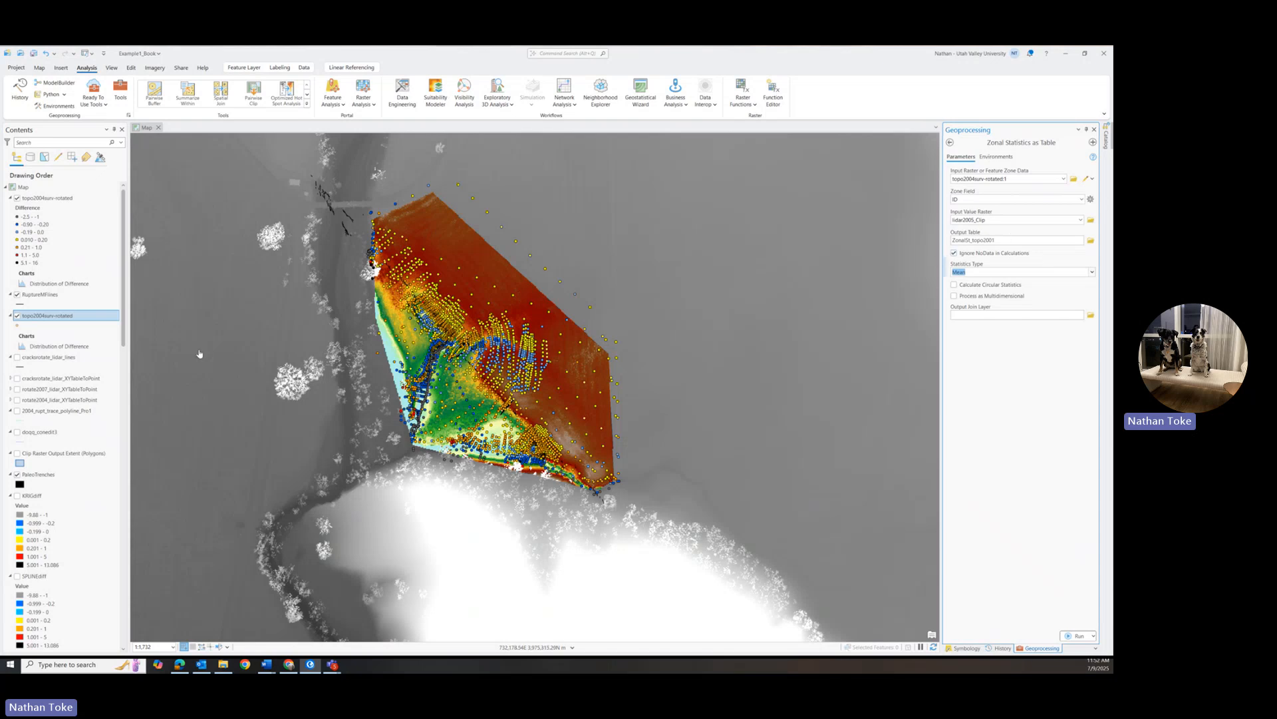
# Open the rotate2004_lidar.csv standalone table, examine its coordinate and elevation columns, and close it
pyautogui.moveTo(124, 319); pyautogui.dragTo(131, 631)
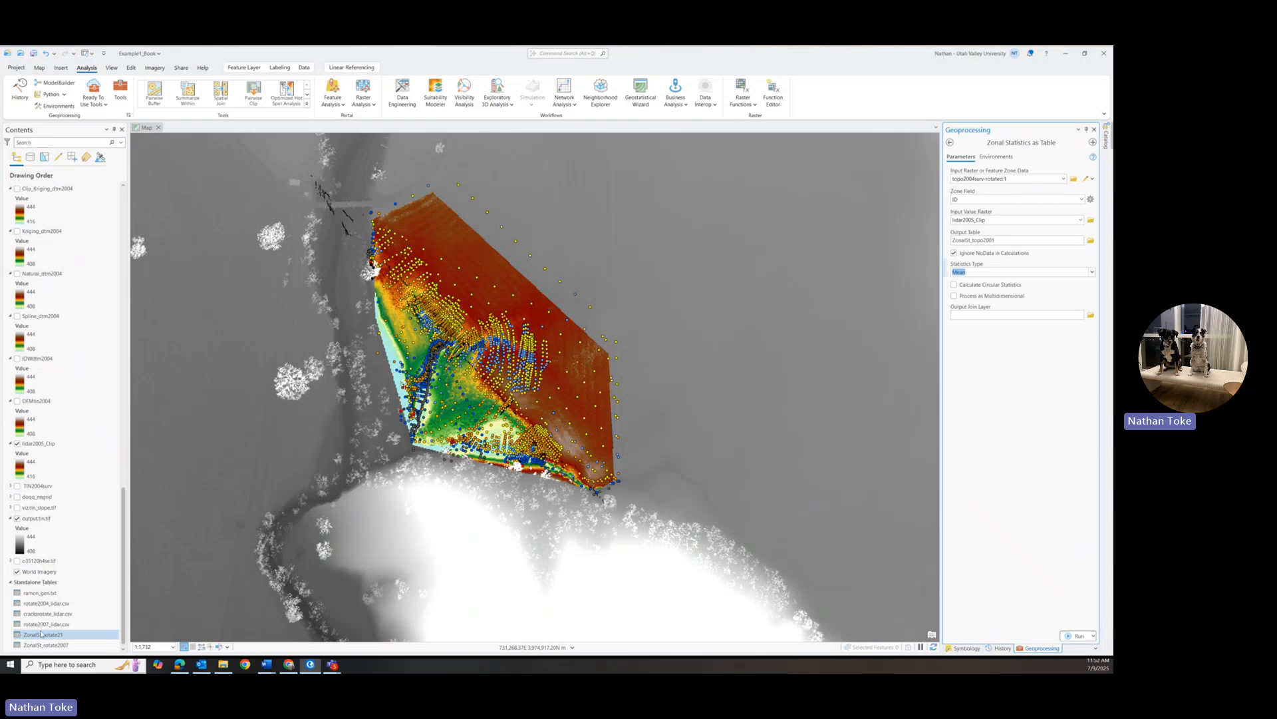
pyautogui.rightClick(46, 603)
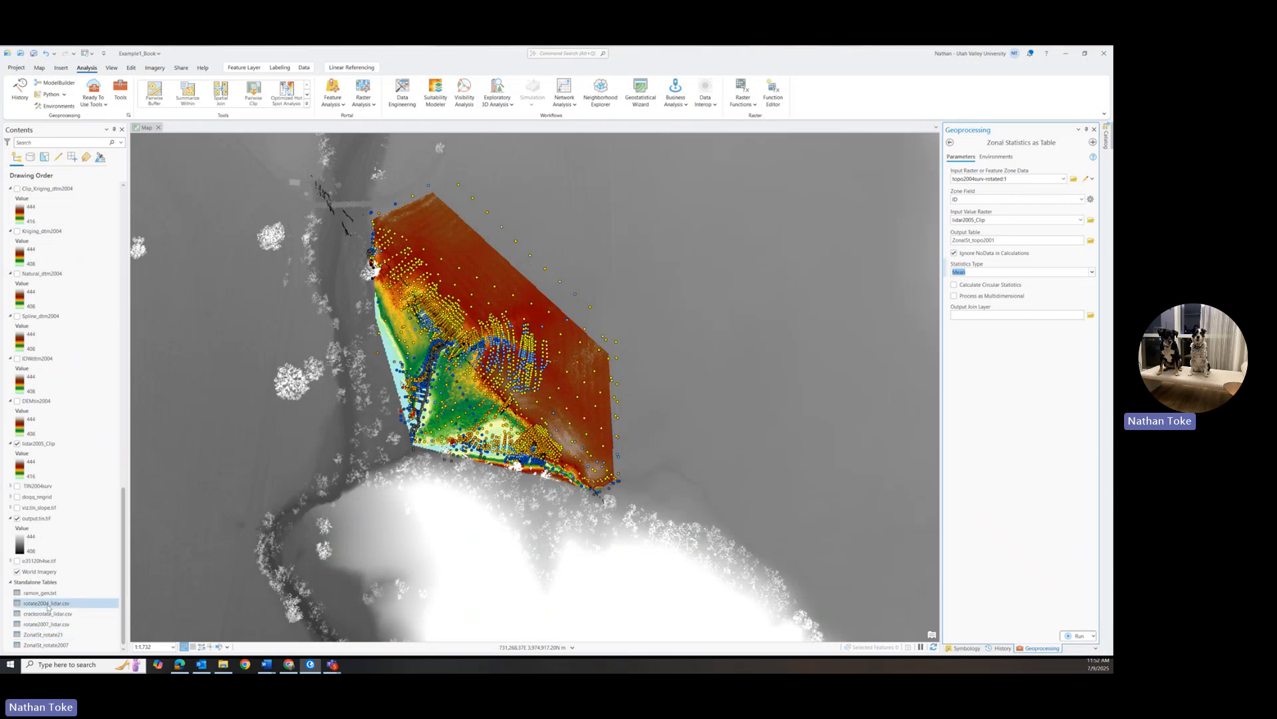
pyautogui.click(60, 355)
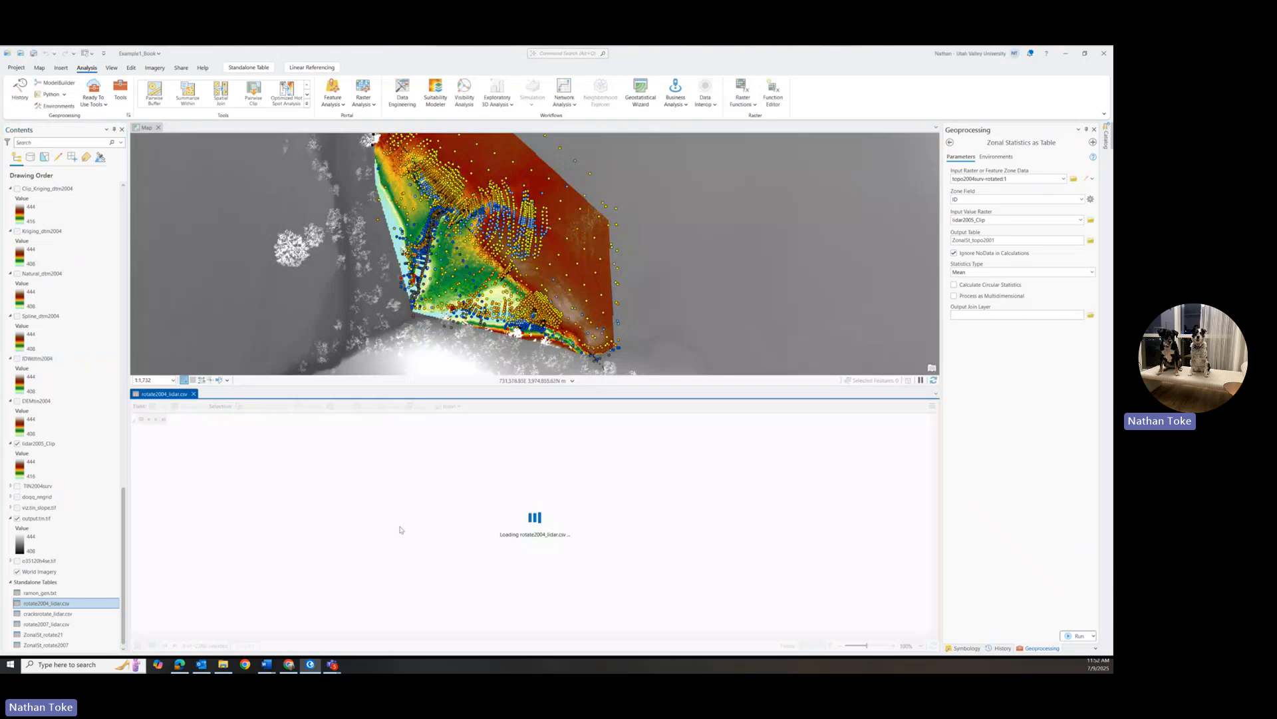
pyautogui.click(149, 430)
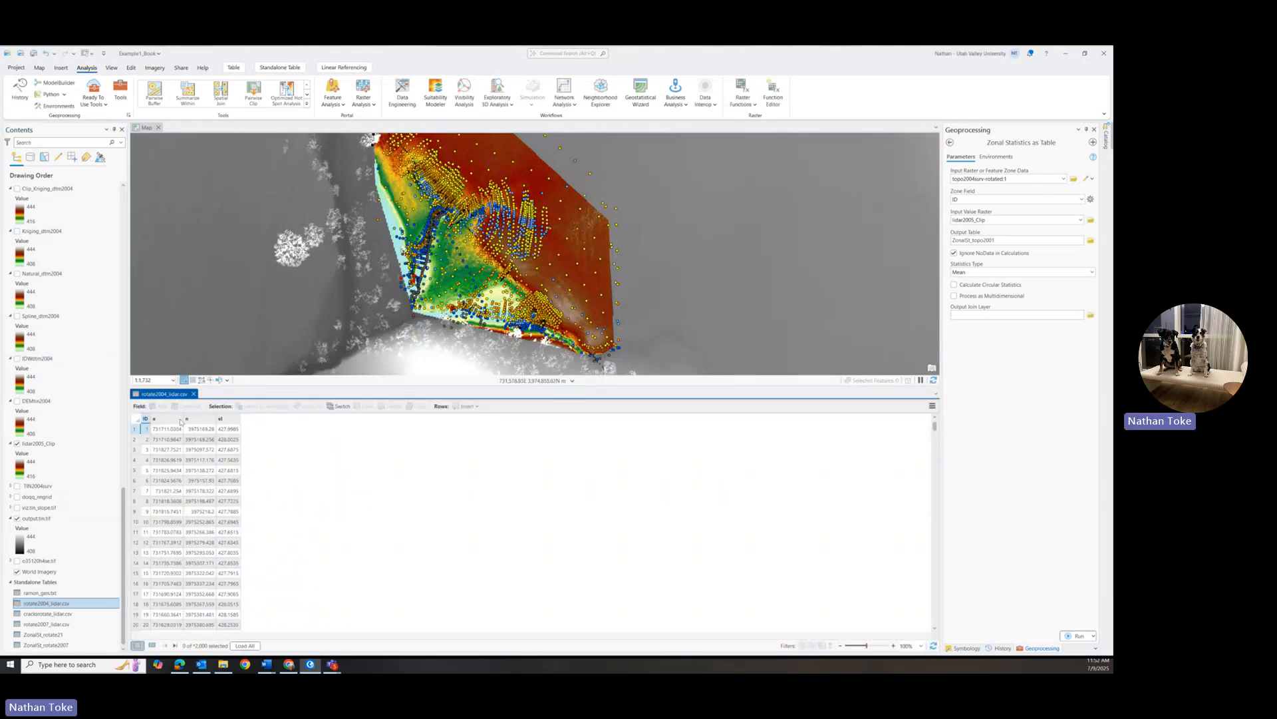
pyautogui.click(193, 394)
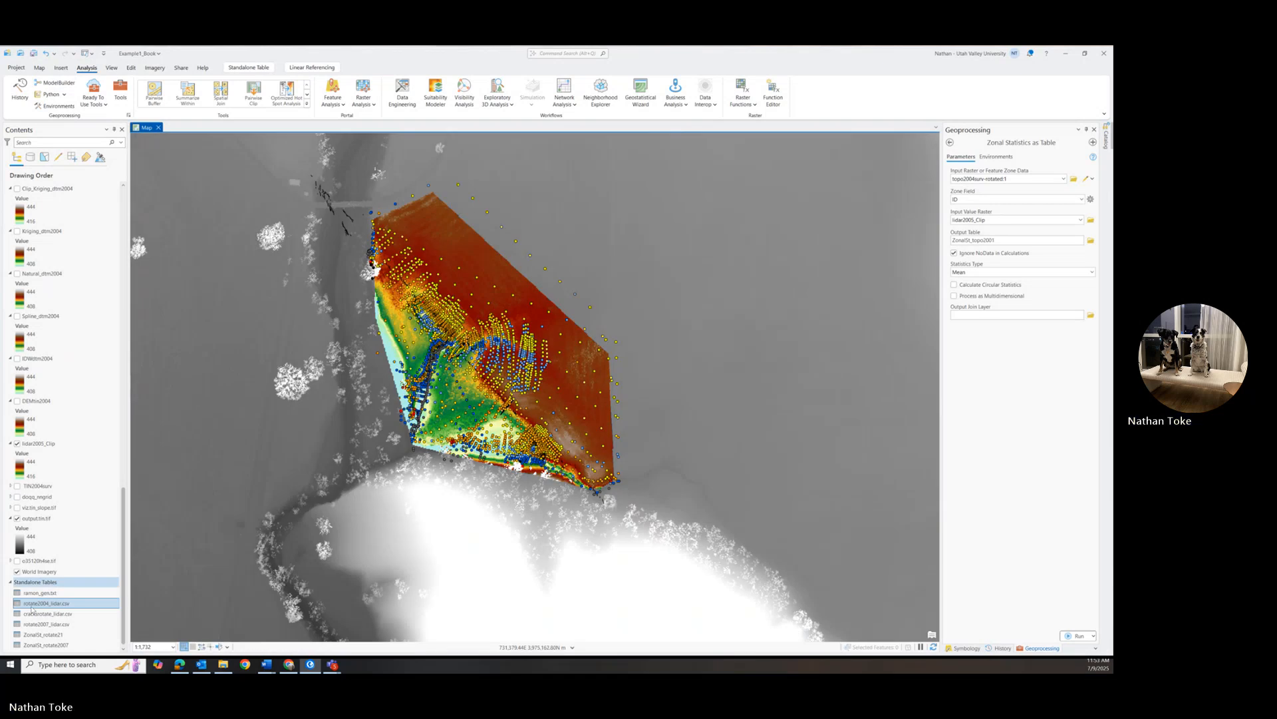
# Open the ZonalSt_rotate21 standalone table, examine the mean value for each point ID, and close it
pyautogui.rightClick(45, 635)
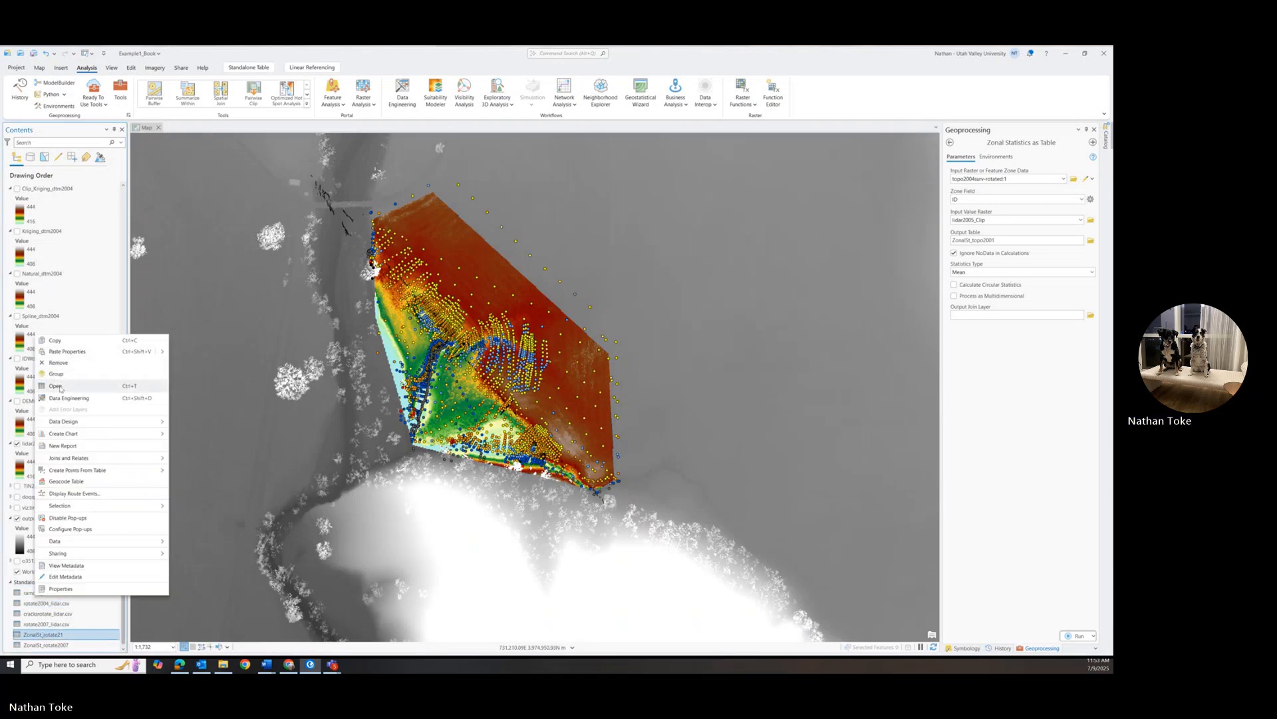
pyautogui.click(58, 385)
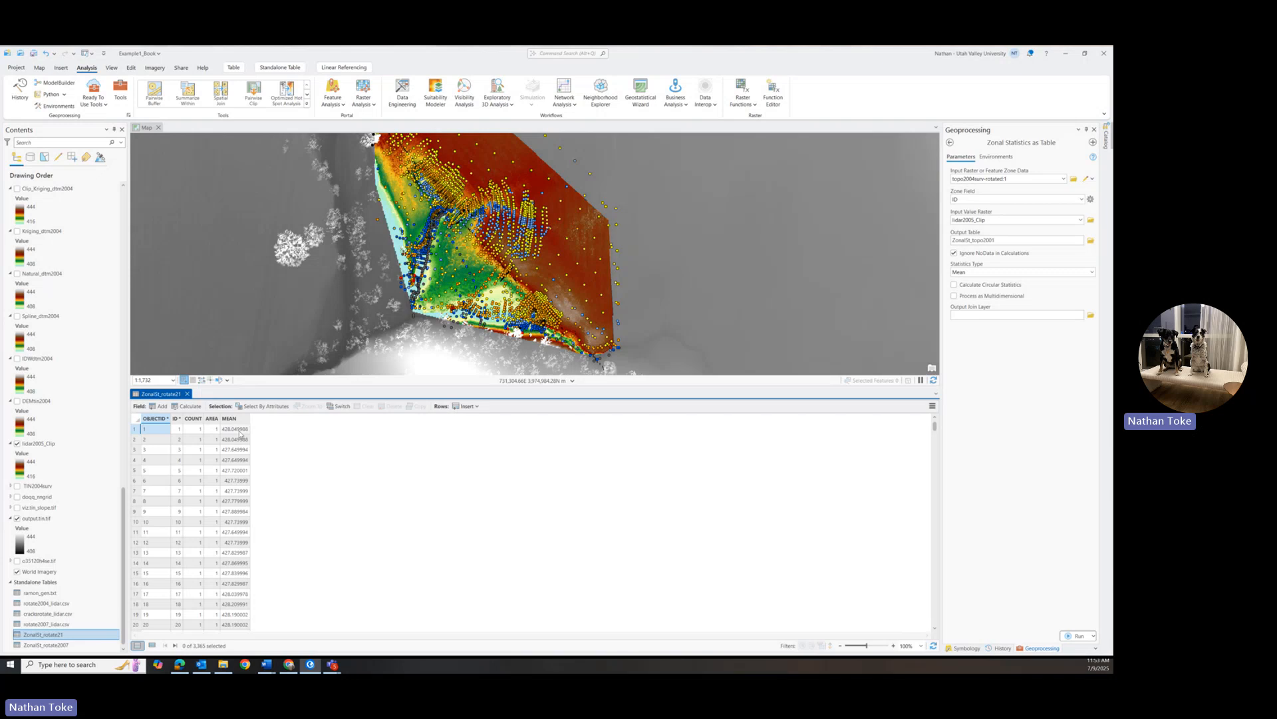
pyautogui.click(187, 394)
# Open the attribute table of the topo2004surv-rotated layer that is classified by Difference
pyautogui.moveTo(123, 493); pyautogui.dragTo(124, 195)
pyautogui.rightClick(63, 199)
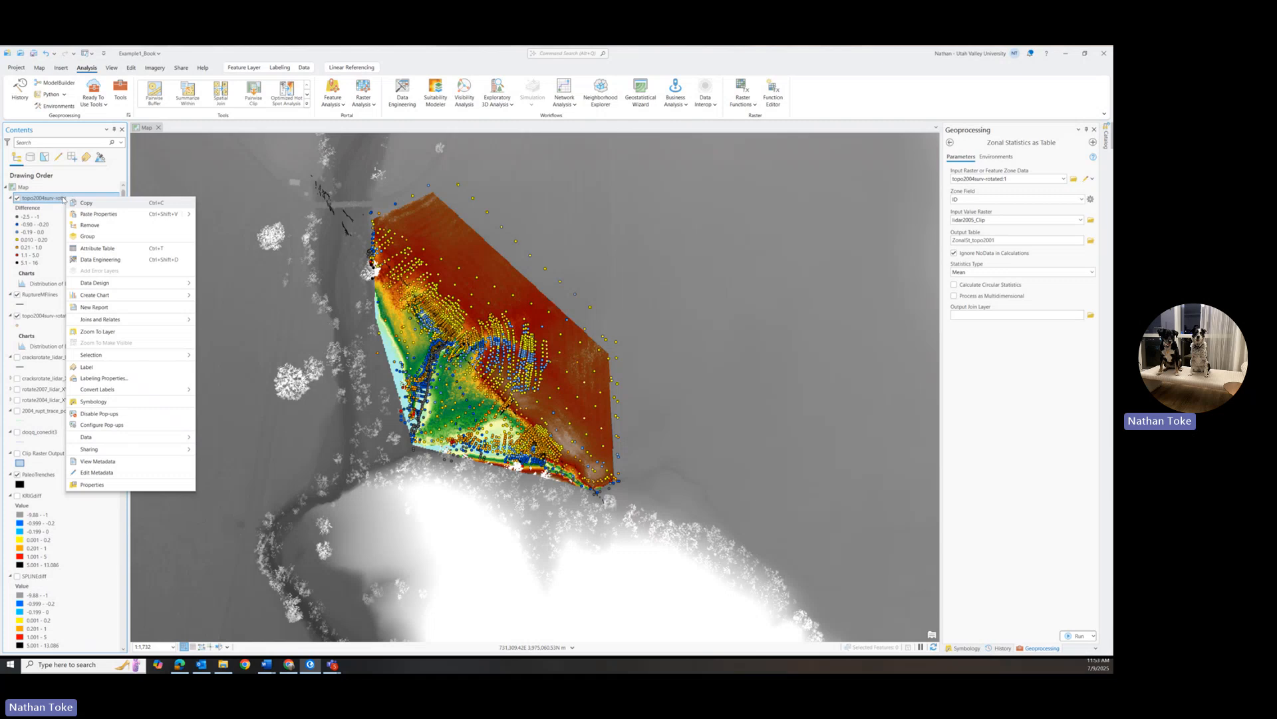
pyautogui.click(121, 252)
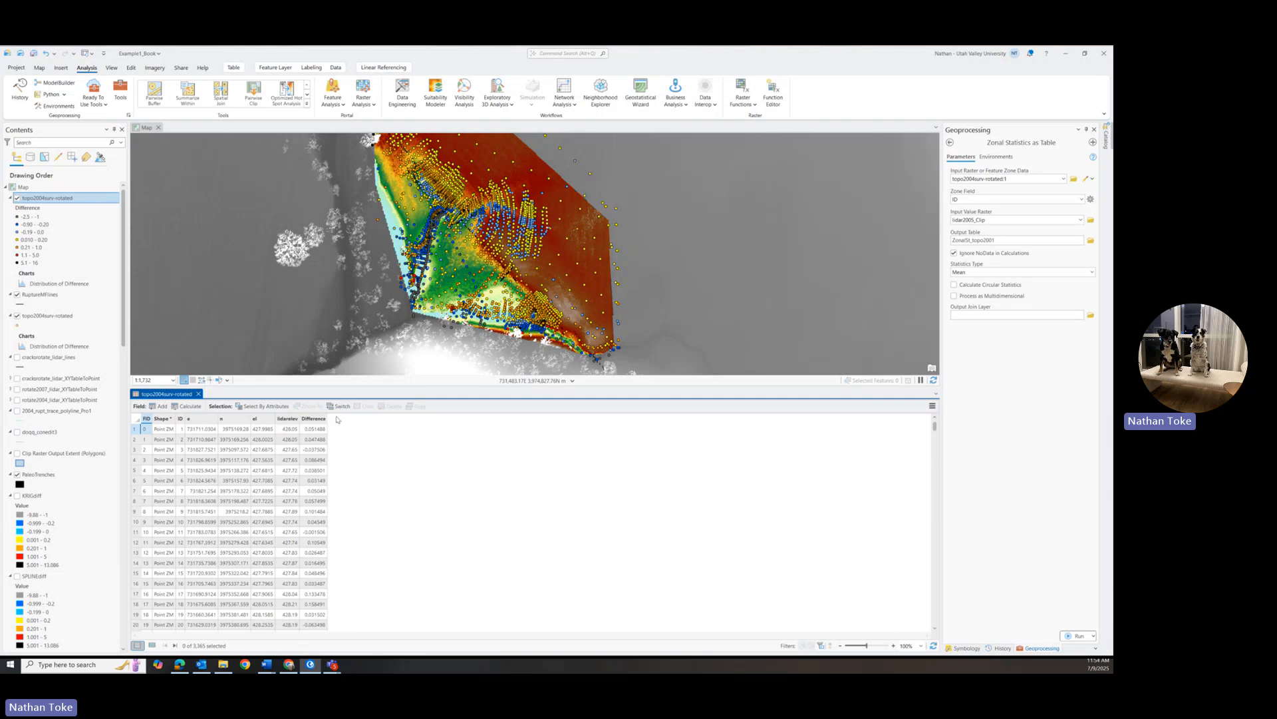
pyautogui.click(158, 405)
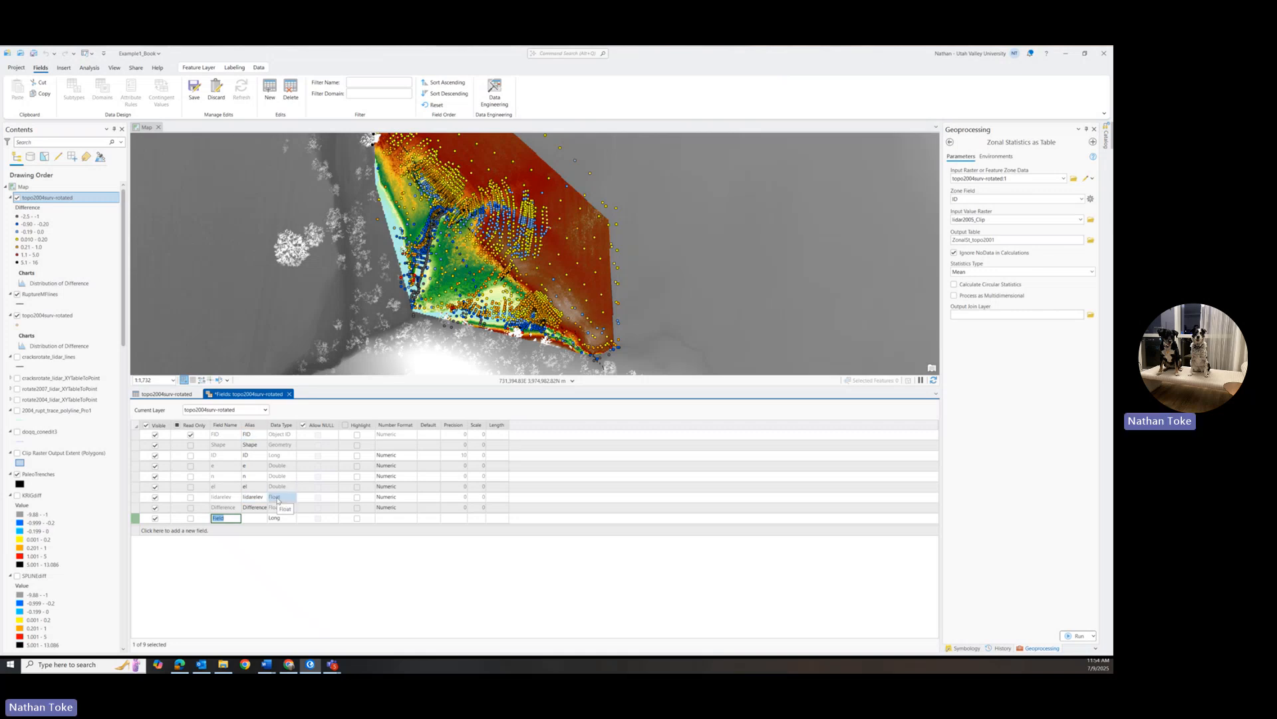
pyautogui.click(289, 394)
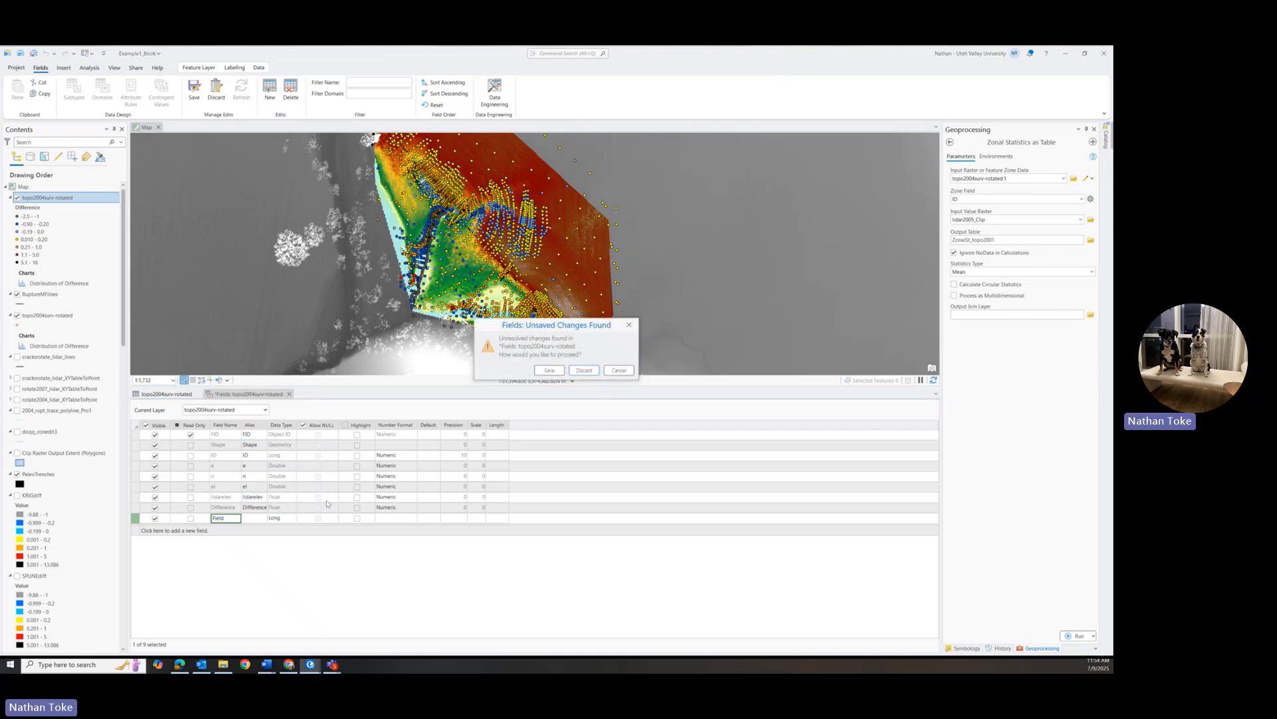
pyautogui.click(584, 370)
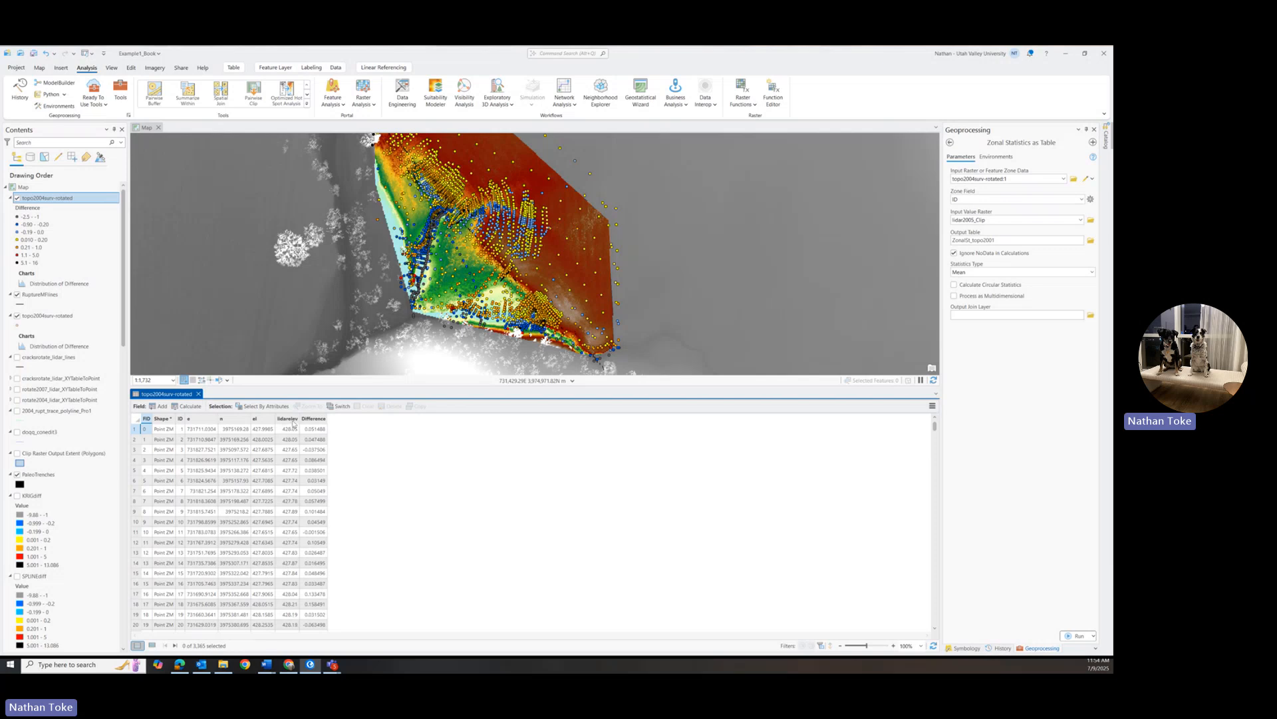
# Close the topo2004surv-rotated attribute table and hide the lidar2005_Clip raster
pyautogui.moveTo(295, 422)
pyautogui.click(198, 393)
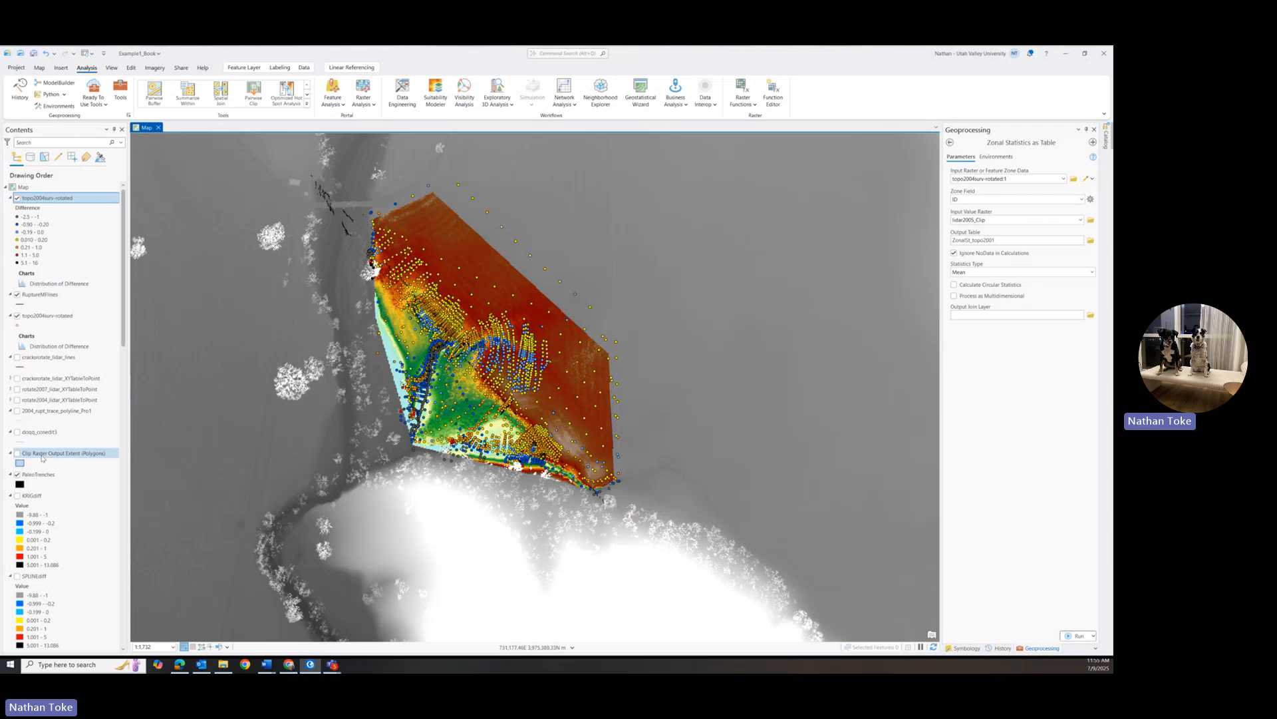
pyautogui.scroll(-4, 38, 457)
pyautogui.scroll(-12, 37, 458)
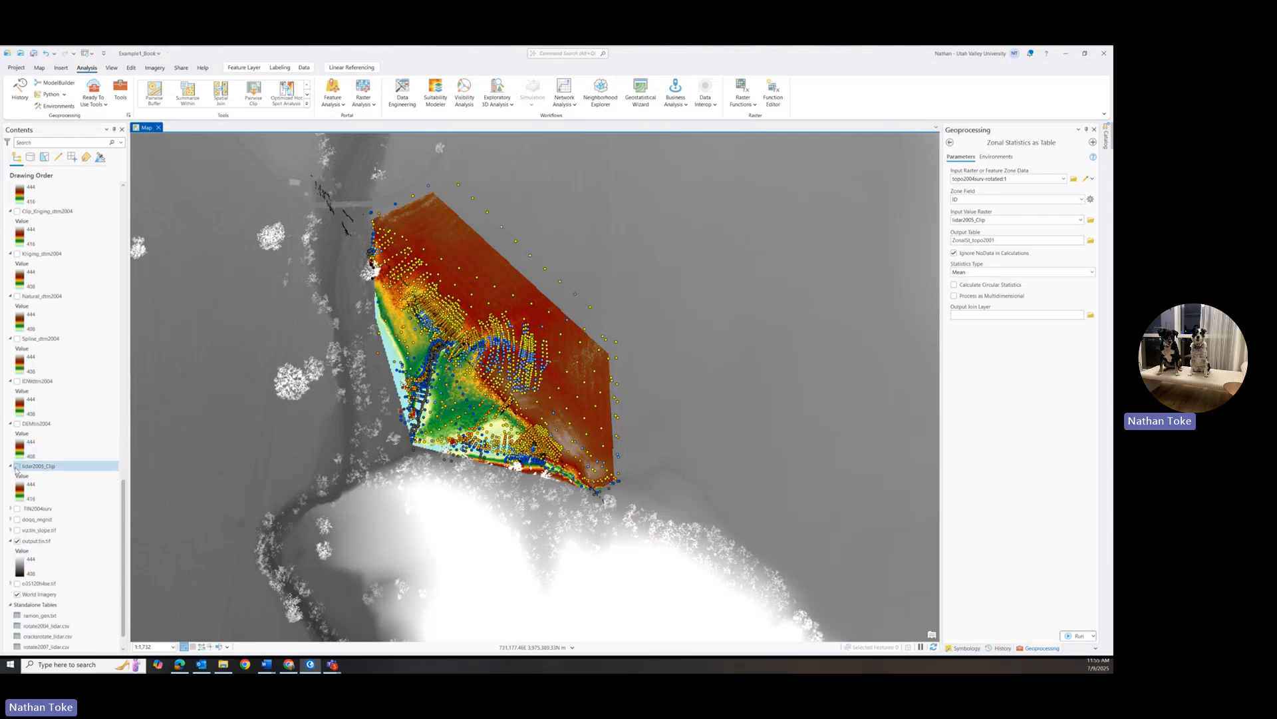
pyautogui.click(16, 466)
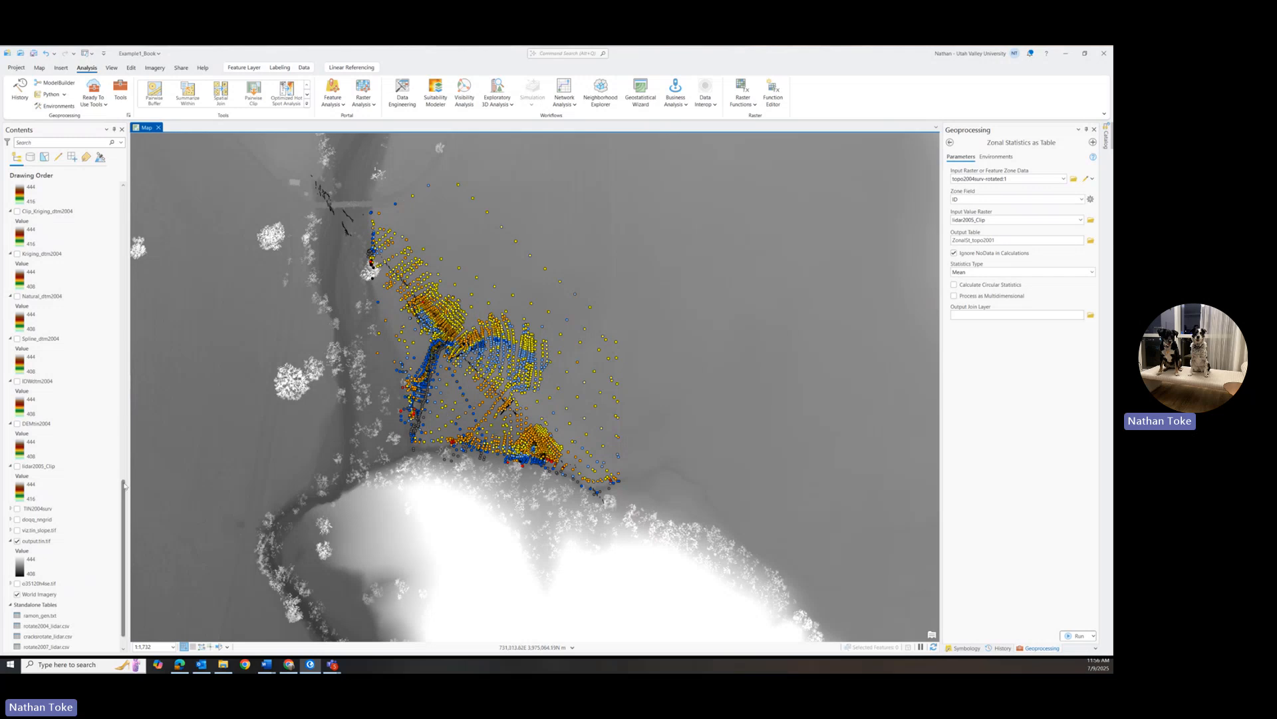
# Hide the topo2004surv-rotated layer classified by Difference and return from Zonal Statistics as Table to the geoprocessing toolboxes
pyautogui.scroll(20, 11, 248)
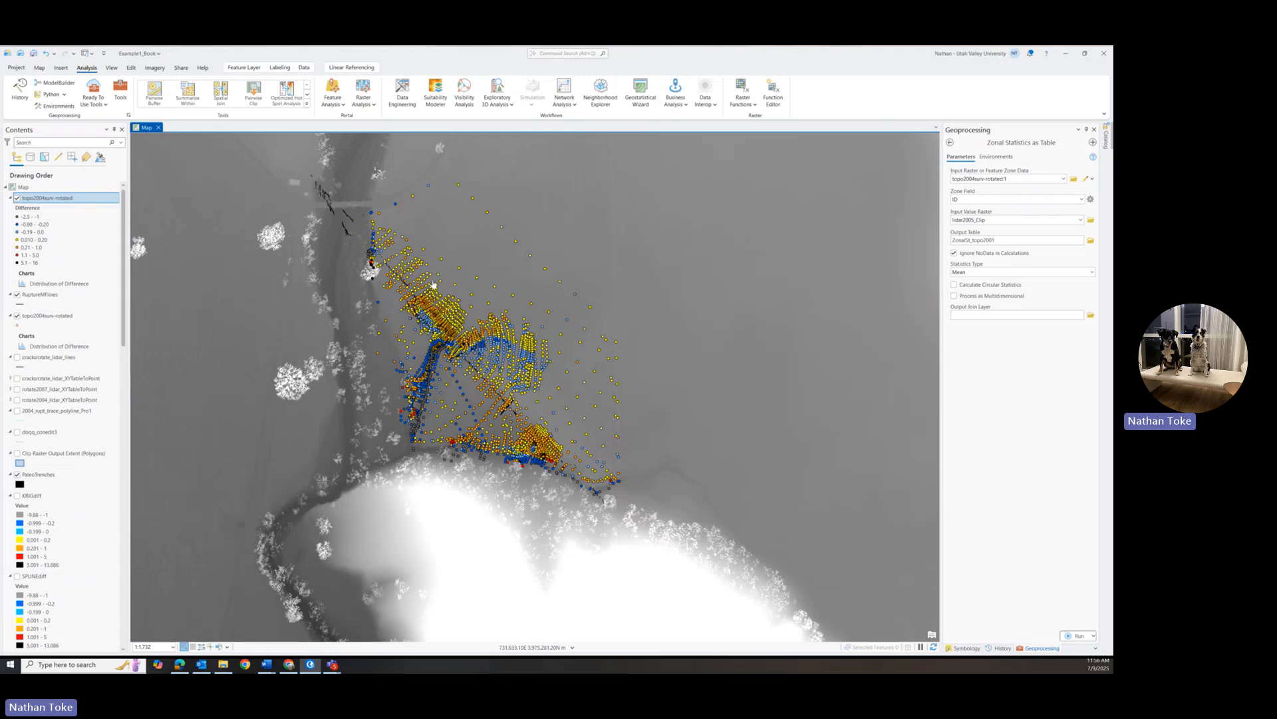
pyautogui.click(17, 198)
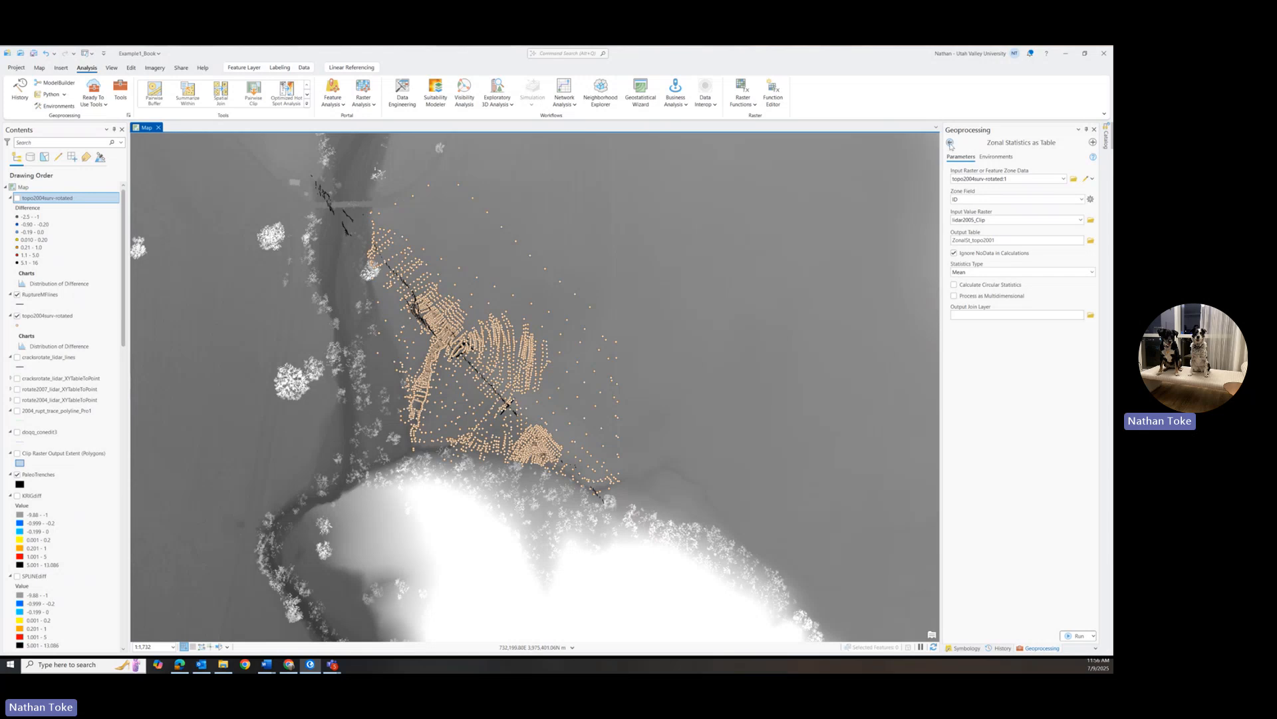
pyautogui.click(951, 144)
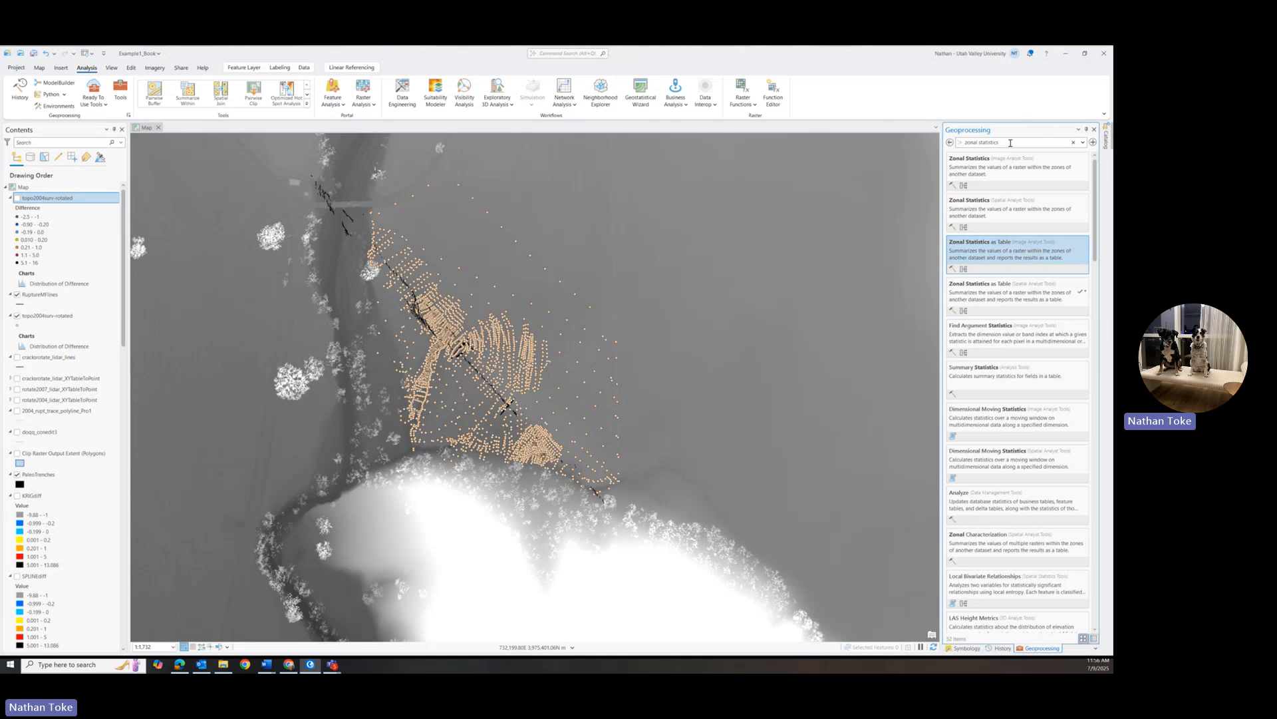
pyautogui.click(950, 141)
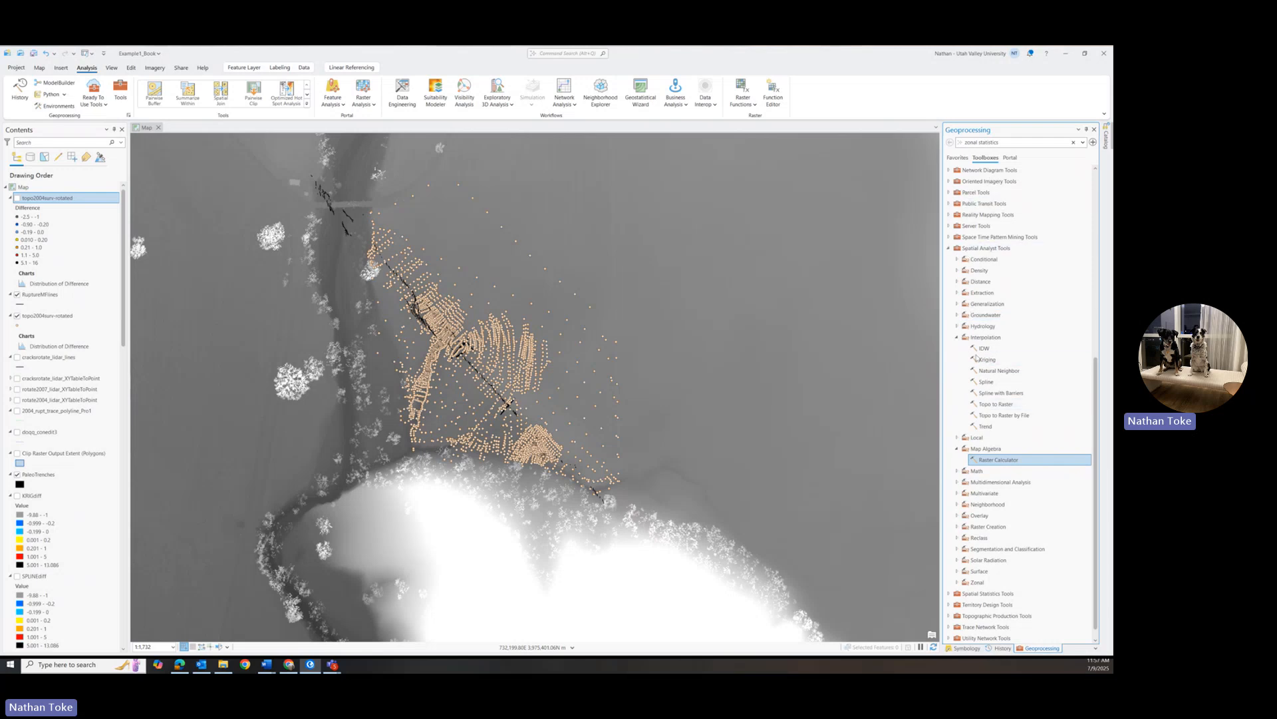
# Search the geoprocessing tools for idw and locate the Spatial Analyst IDW tool among the Interpolation tools
pyautogui.click(996, 142)
pyautogui.write('idw')
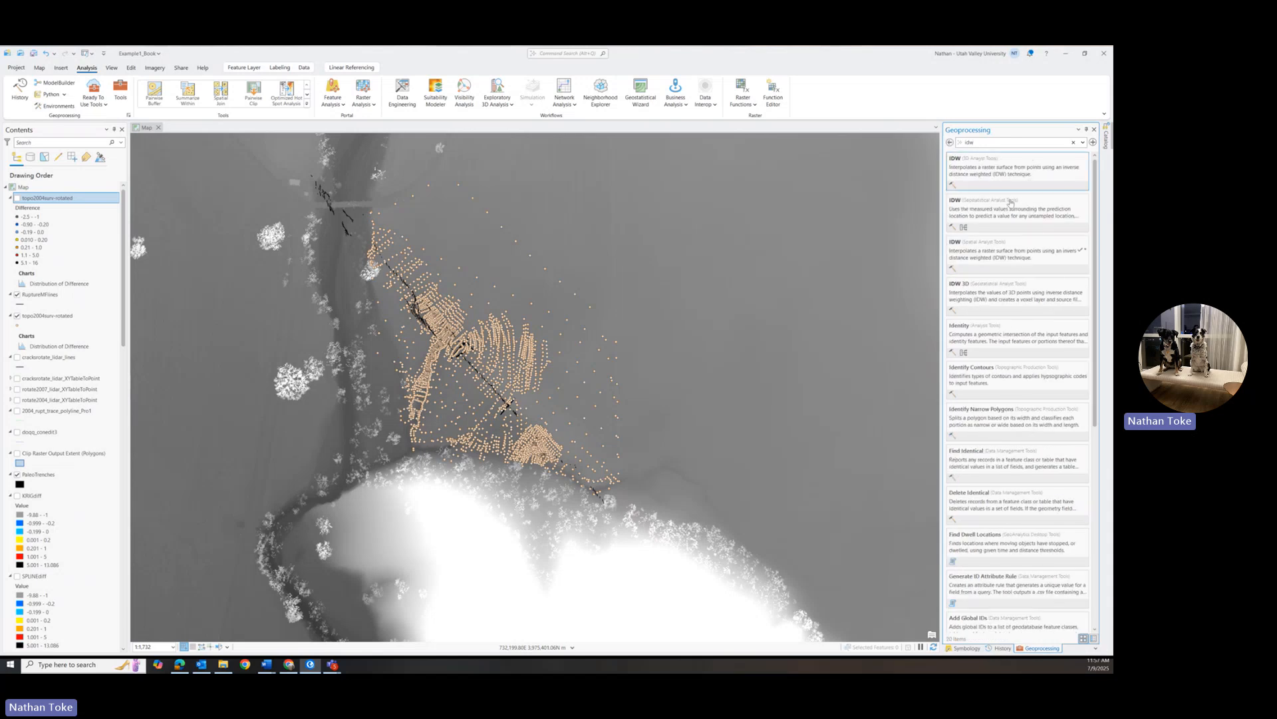
pyautogui.click(976, 244)
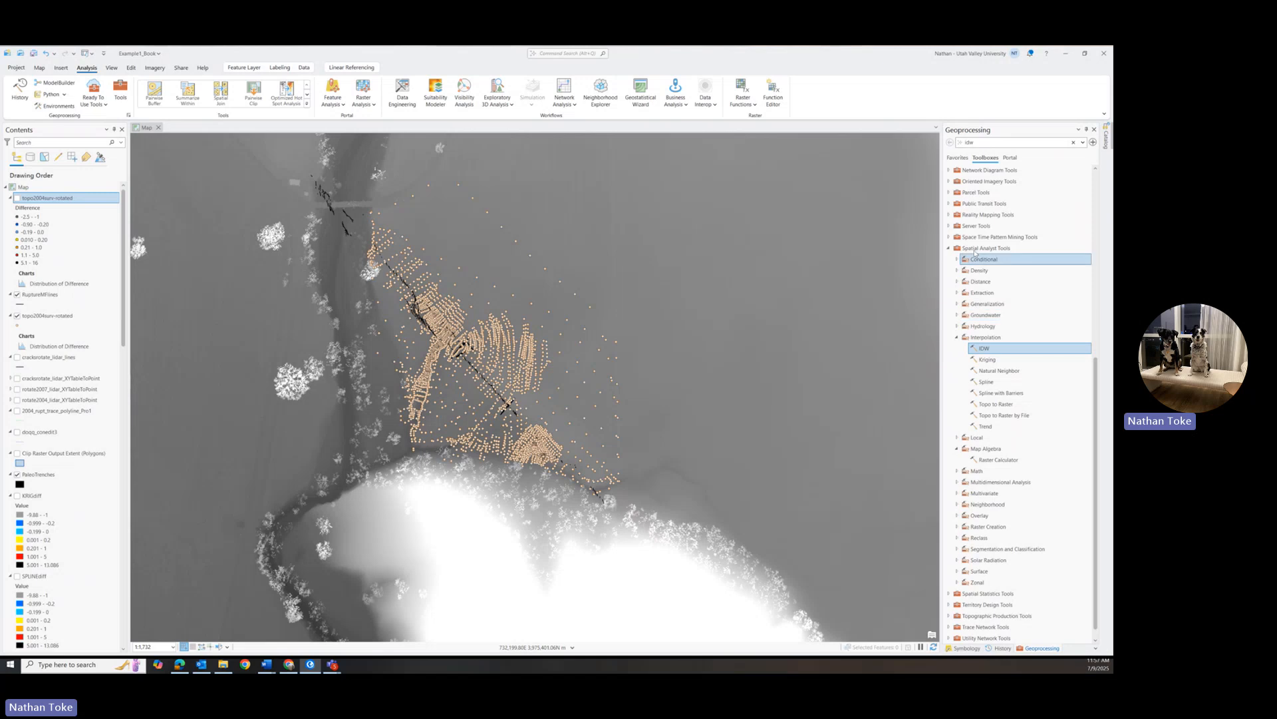
pyautogui.rightClick(988, 350)
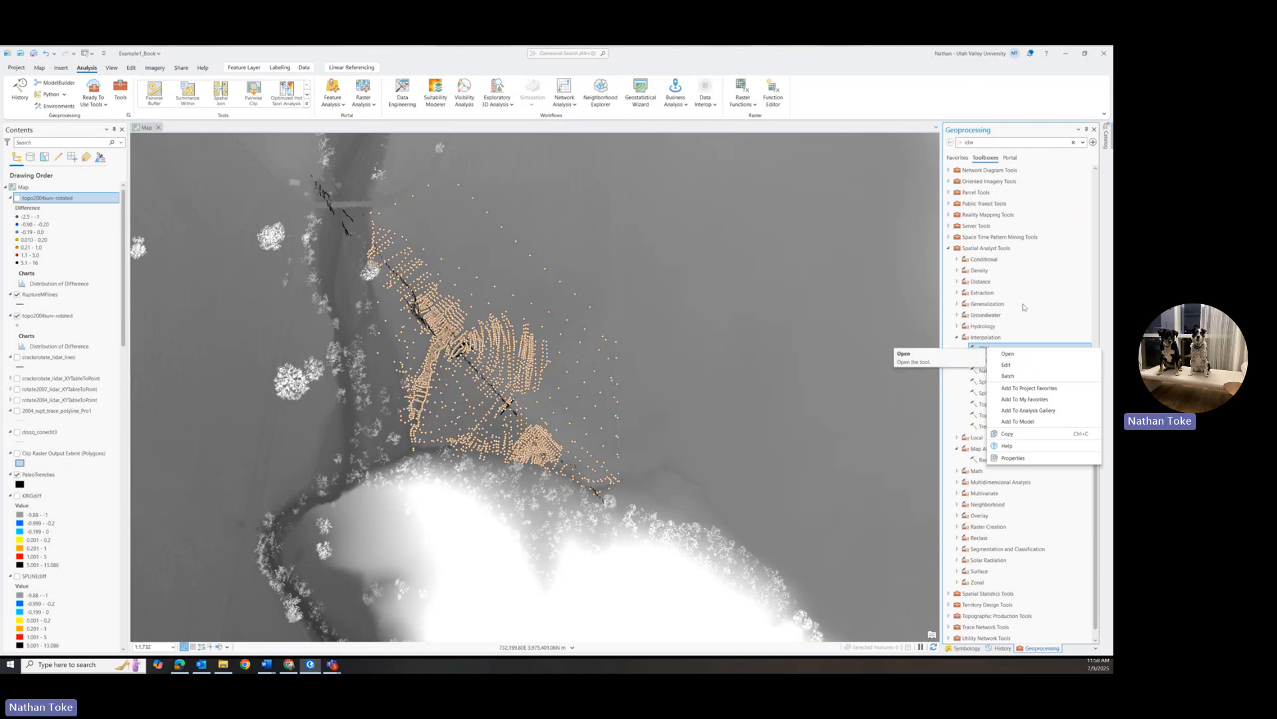
pyautogui.click(984, 112)
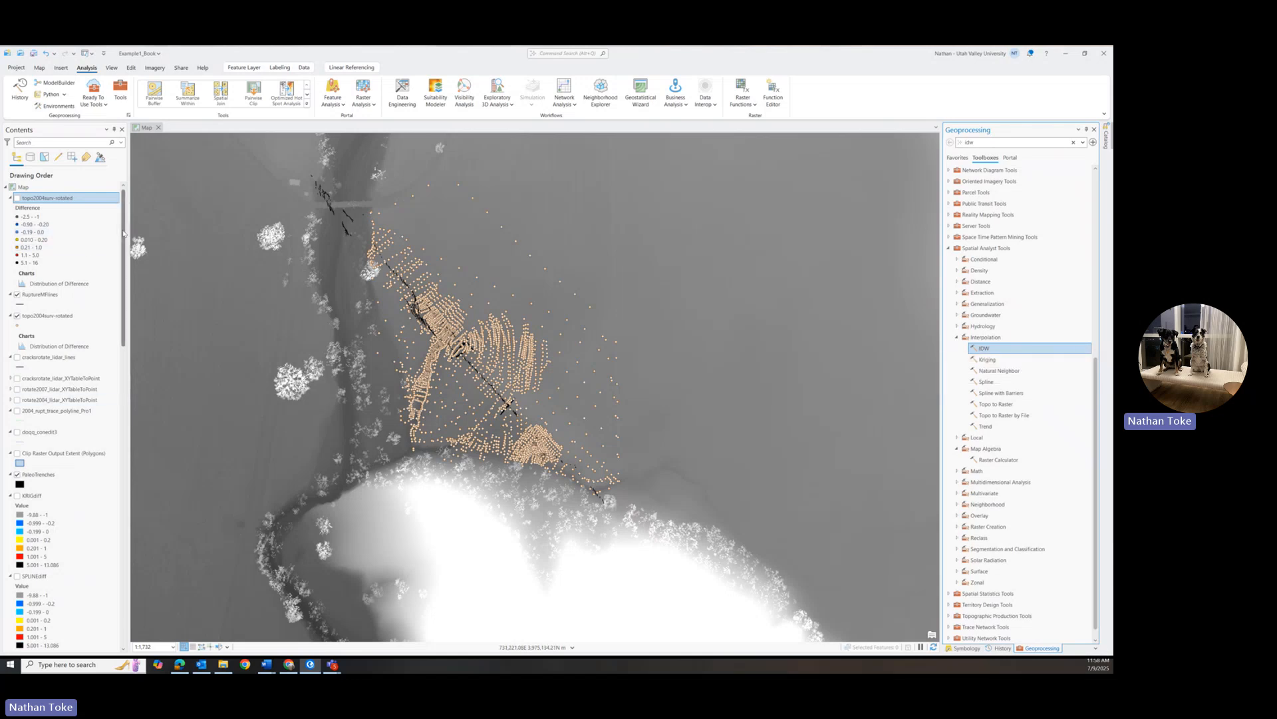
# Show the Clip Raster Output Extent (Polygons) layer and review the clipped and unclipped 2004 elevation rasters in the layer list
pyautogui.moveTo(124, 233); pyautogui.dragTo(135, 537)
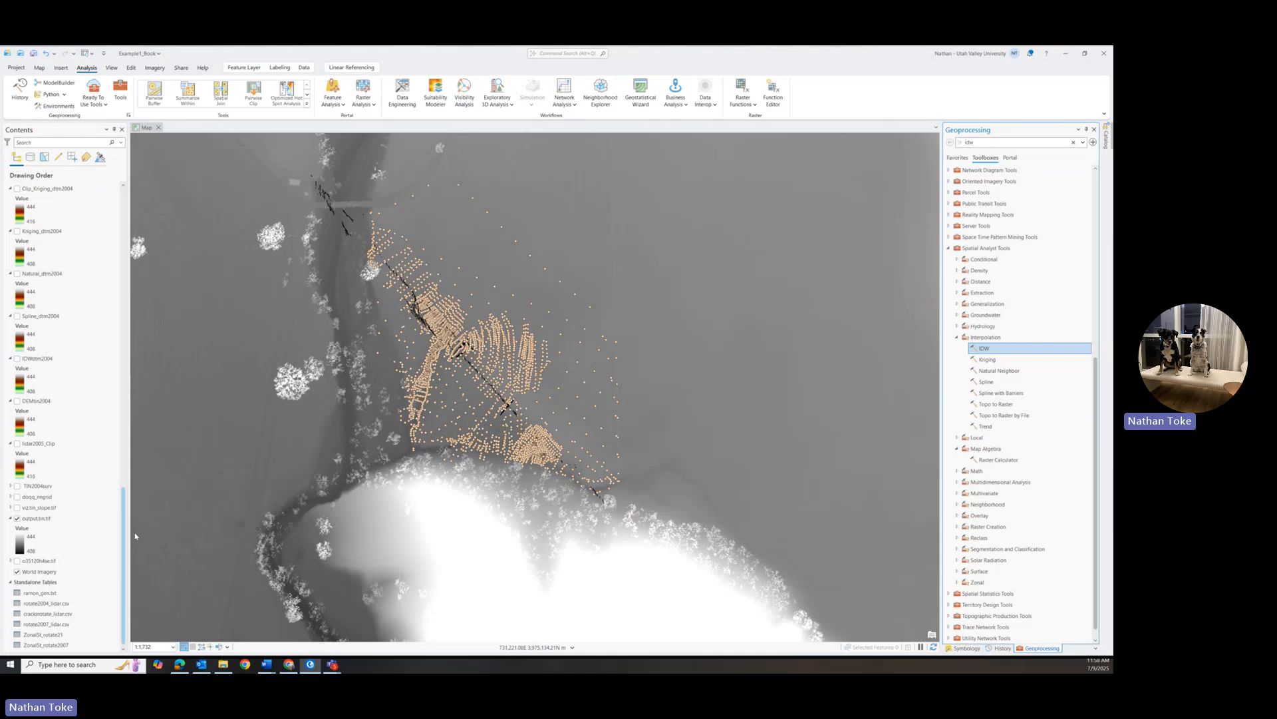
pyautogui.scroll(15, 22, 318)
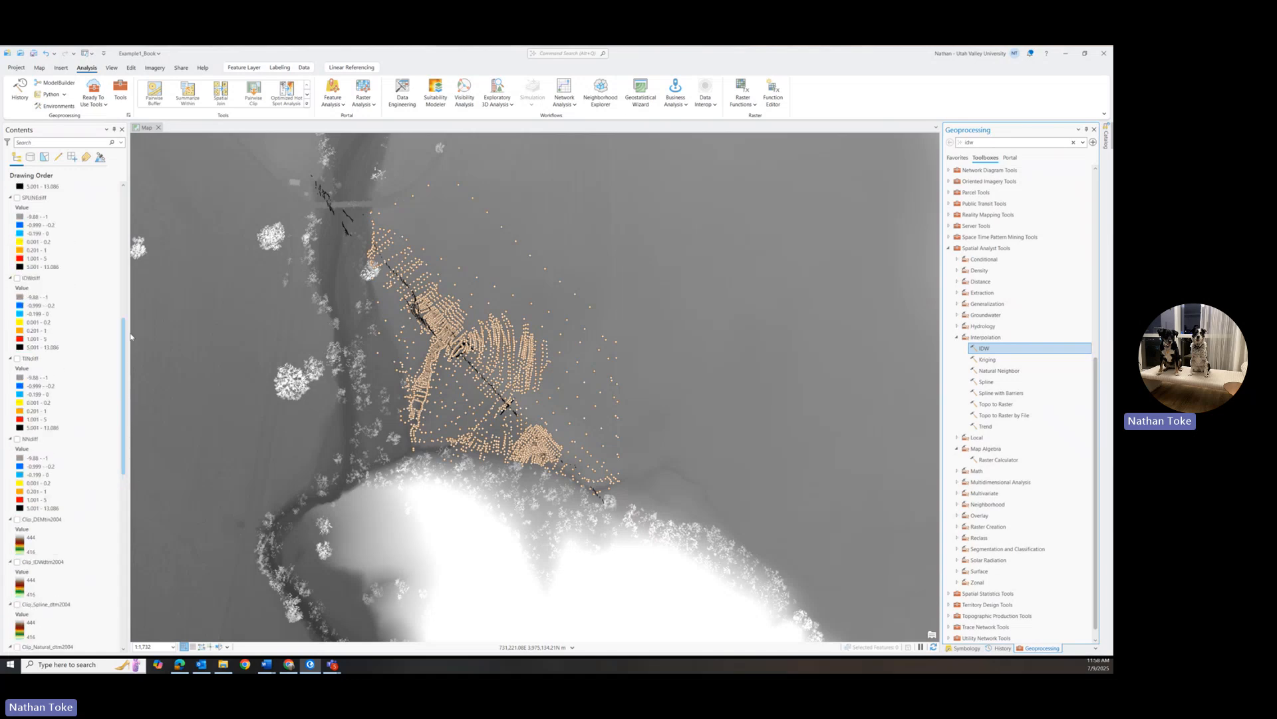
pyautogui.click(18, 316)
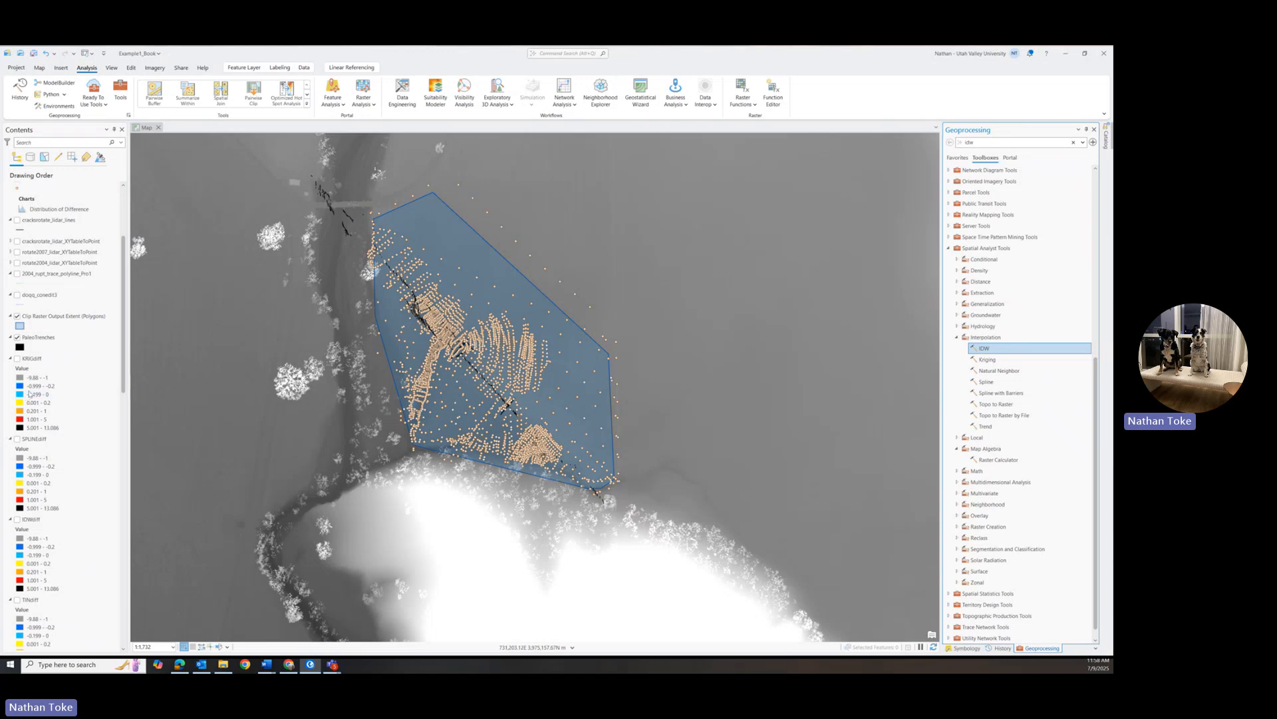
pyautogui.scroll(-10, 41, 403)
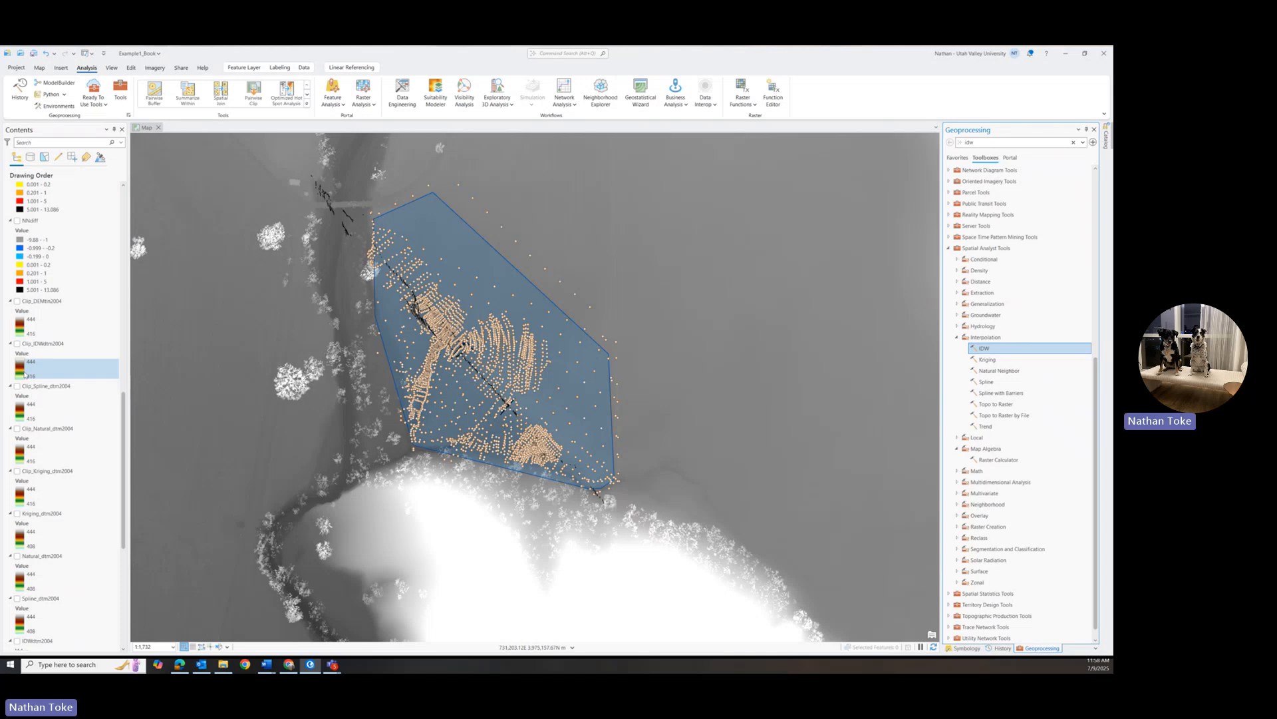
pyautogui.scroll(-2, 27, 376)
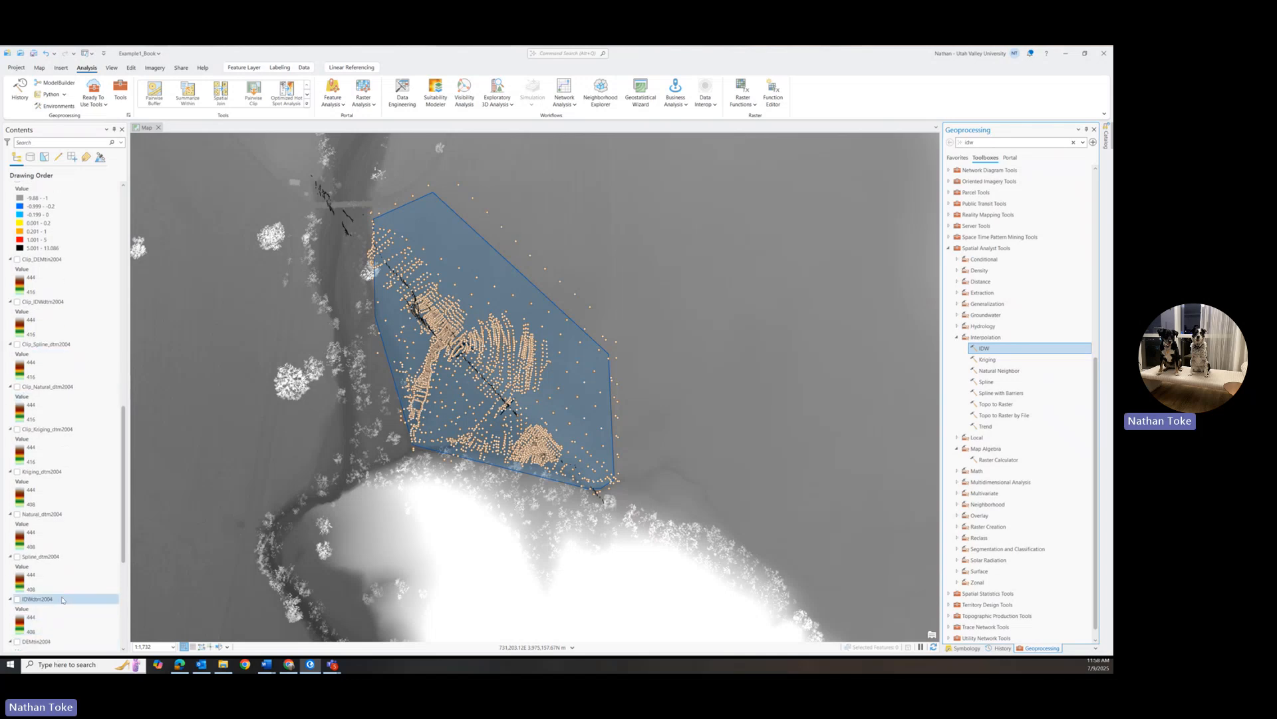
pyautogui.scroll(-1, 63, 599)
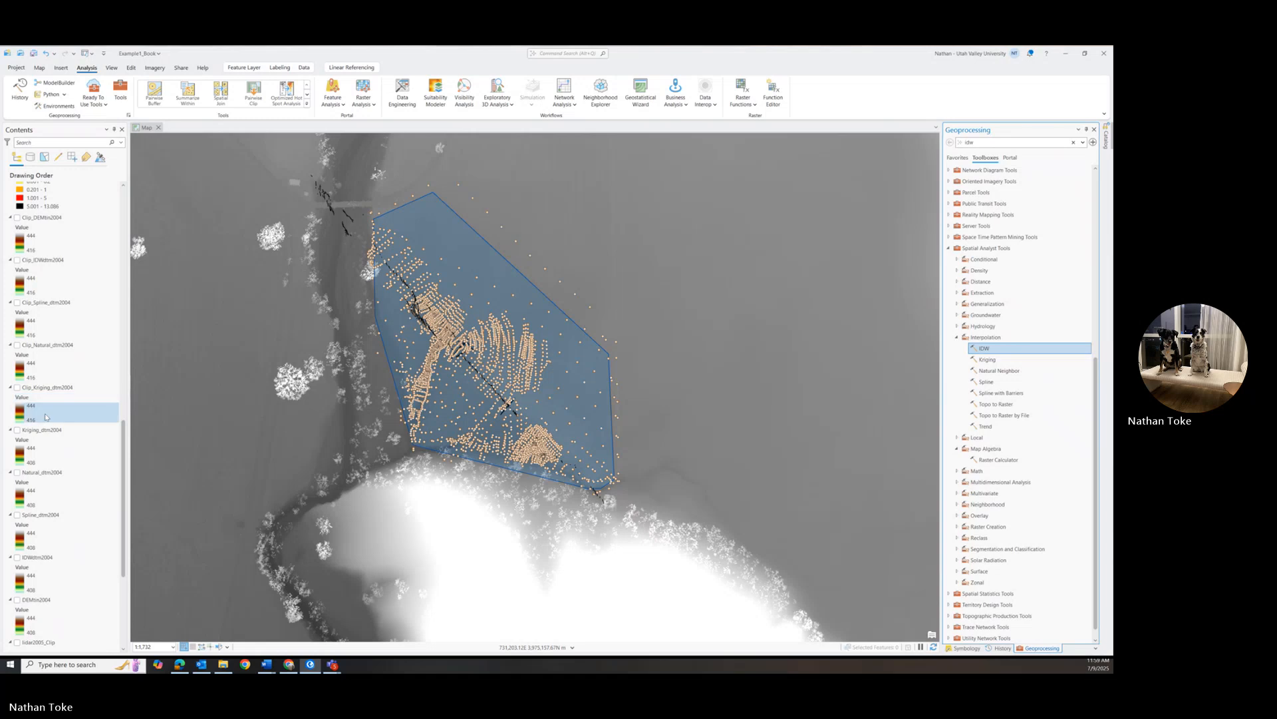
pyautogui.scroll(1, 45, 417)
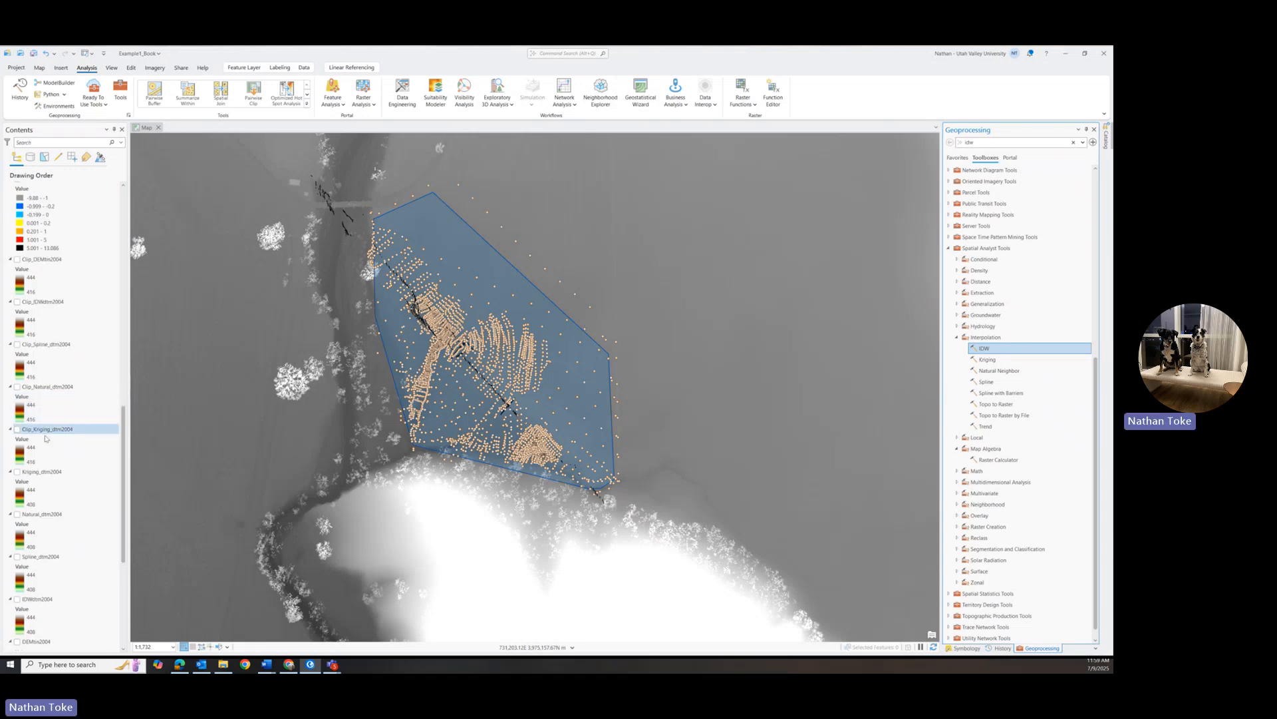
# Collapse the legends of the unclipped elevation rasters from Kriging_dtm2004 through lidar2005_Clip
pyautogui.click(11, 471)
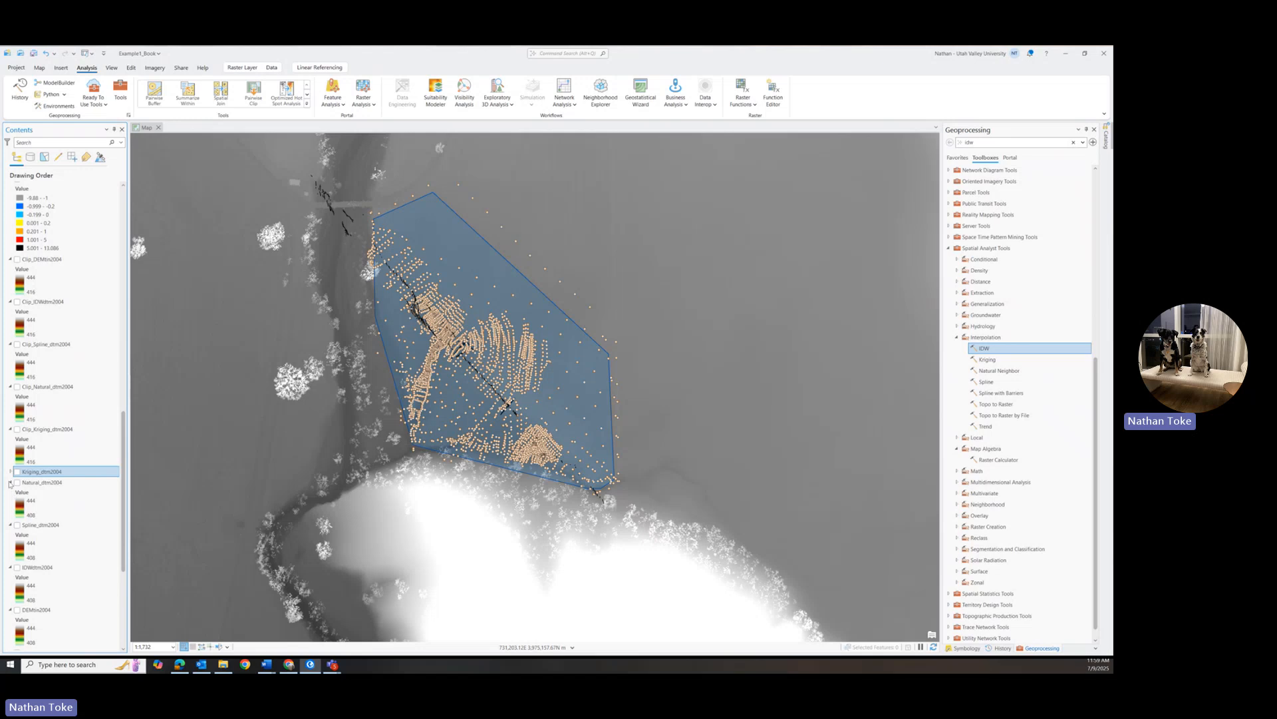
pyautogui.click(10, 482)
pyautogui.click(10, 493)
pyautogui.click(11, 503)
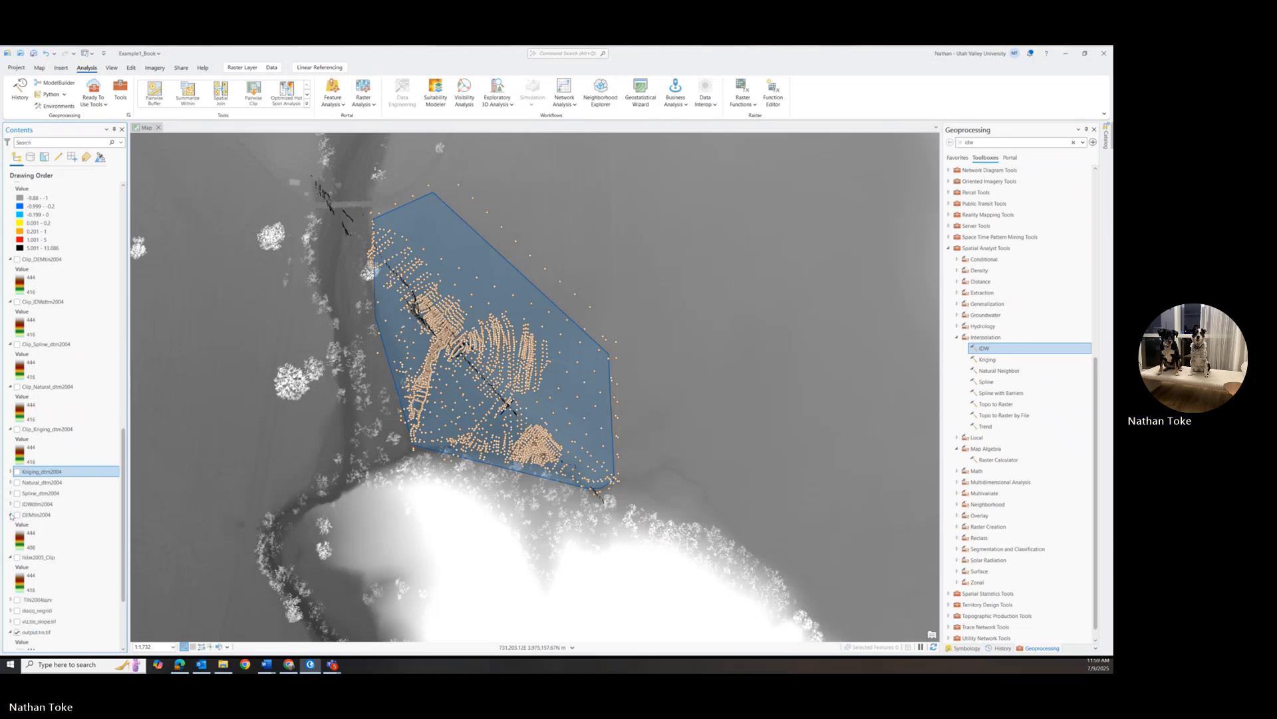
pyautogui.click(10, 514)
pyautogui.click(10, 525)
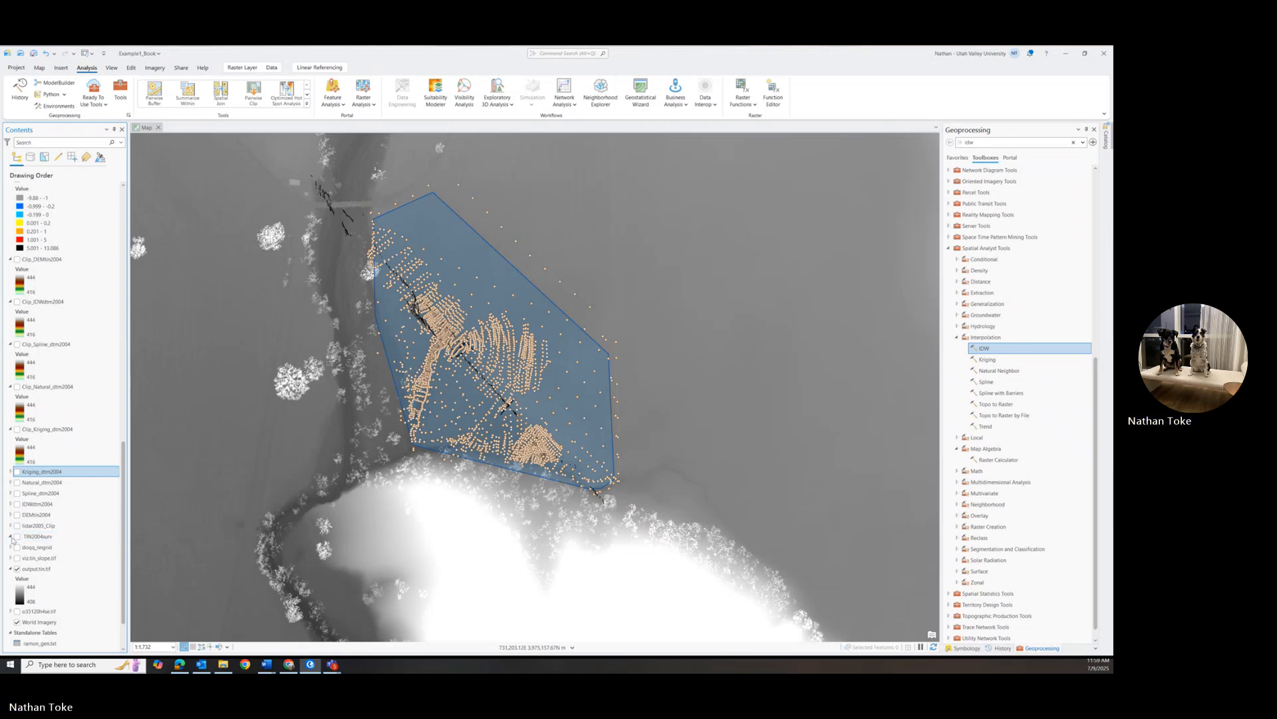
# Expand the TIN2004surv legend, move the layer directly above lidar2005_Clip, and show it on the map
pyautogui.click(12, 536)
pyautogui.click(30, 537)
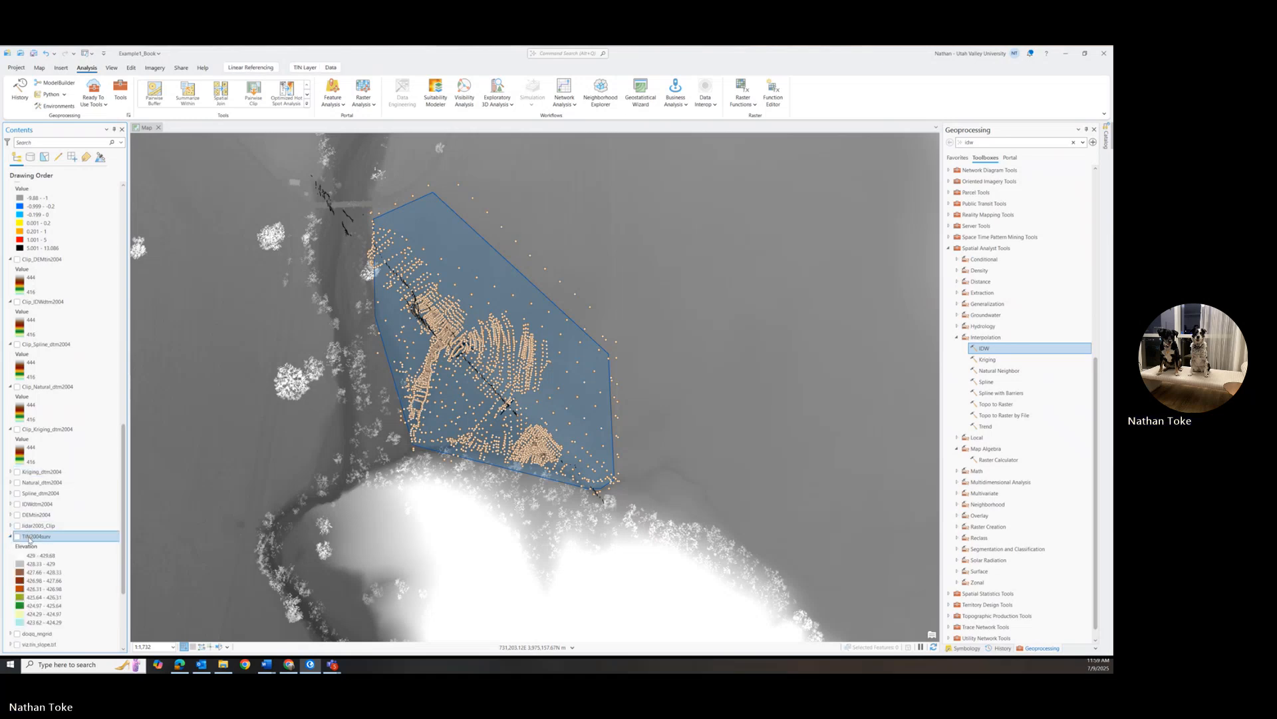
pyautogui.moveTo(29, 538); pyautogui.dragTo(26, 525)
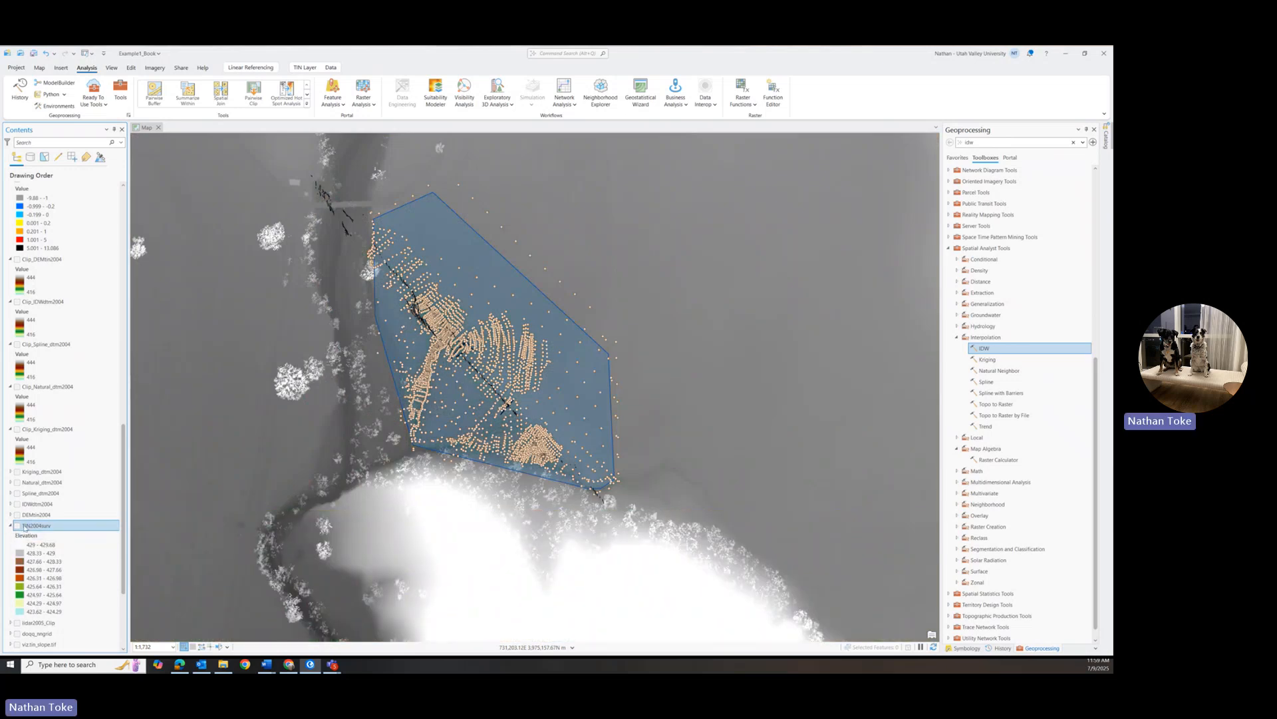
pyautogui.click(18, 525)
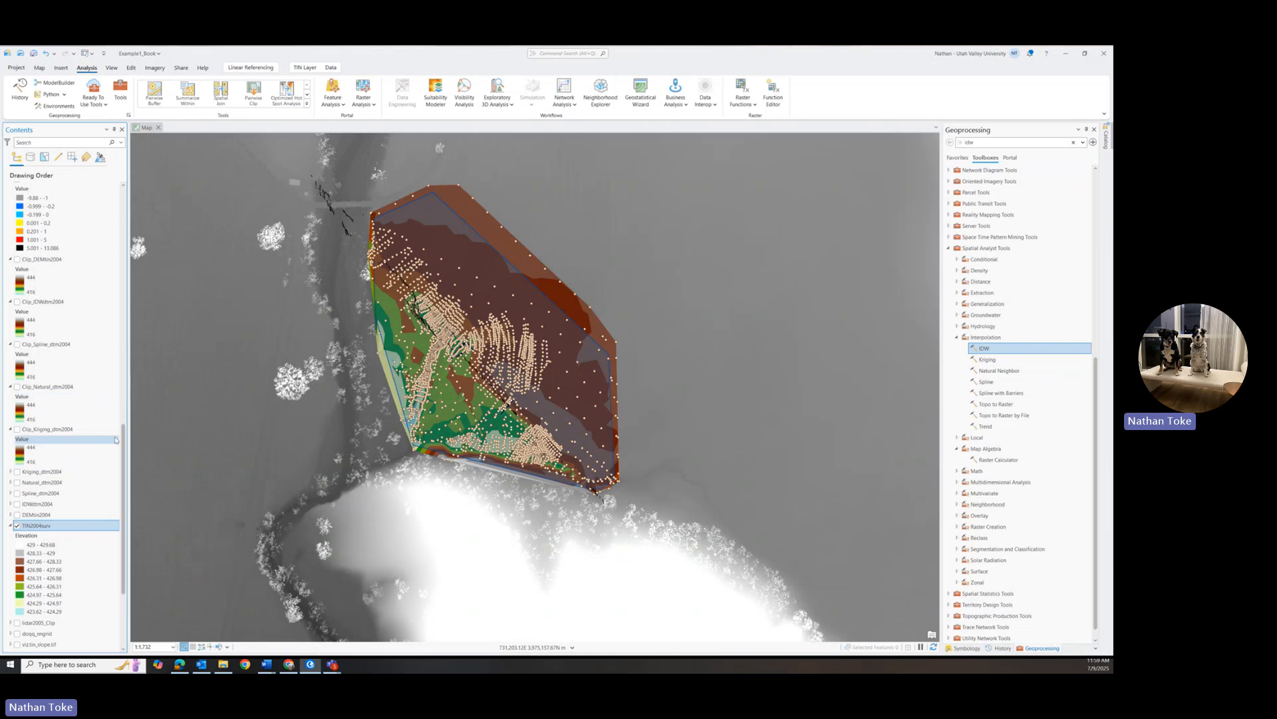
# Hide the Clip Raster Output Extent (Polygons) layer so that it does not cover the TIN
pyautogui.moveTo(123, 434); pyautogui.dragTo(121, 194)
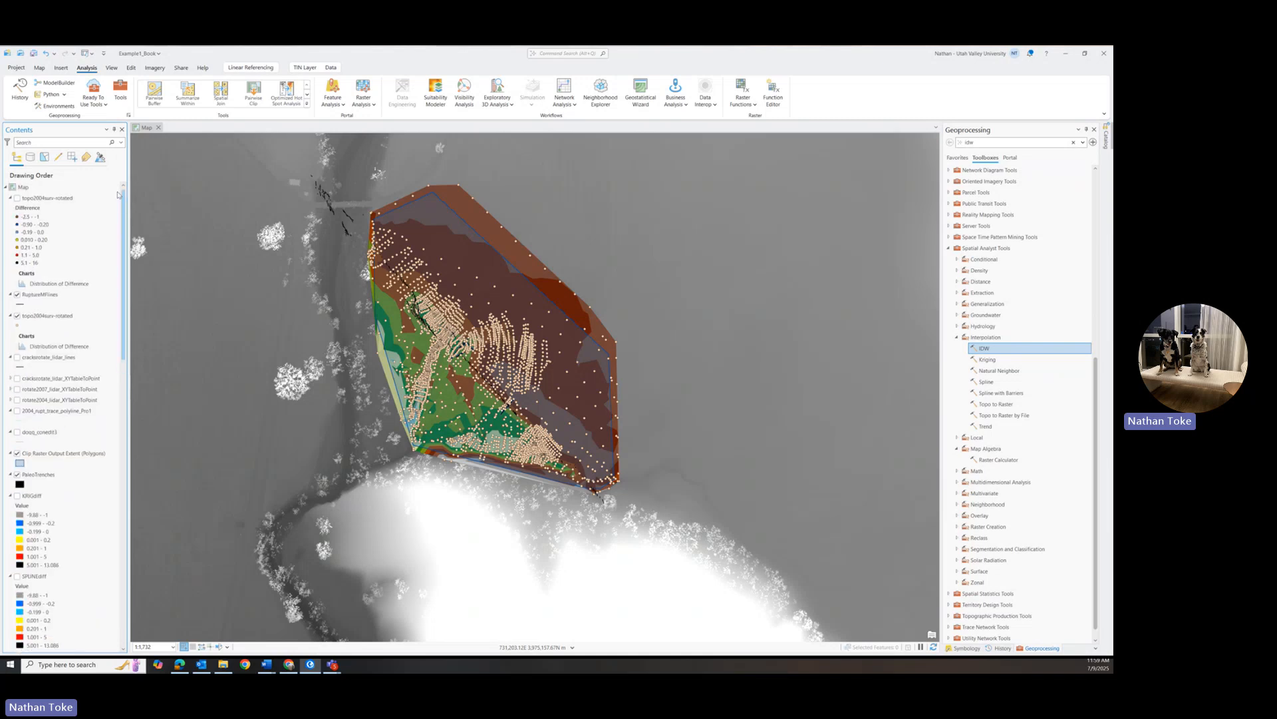
pyautogui.click(17, 453)
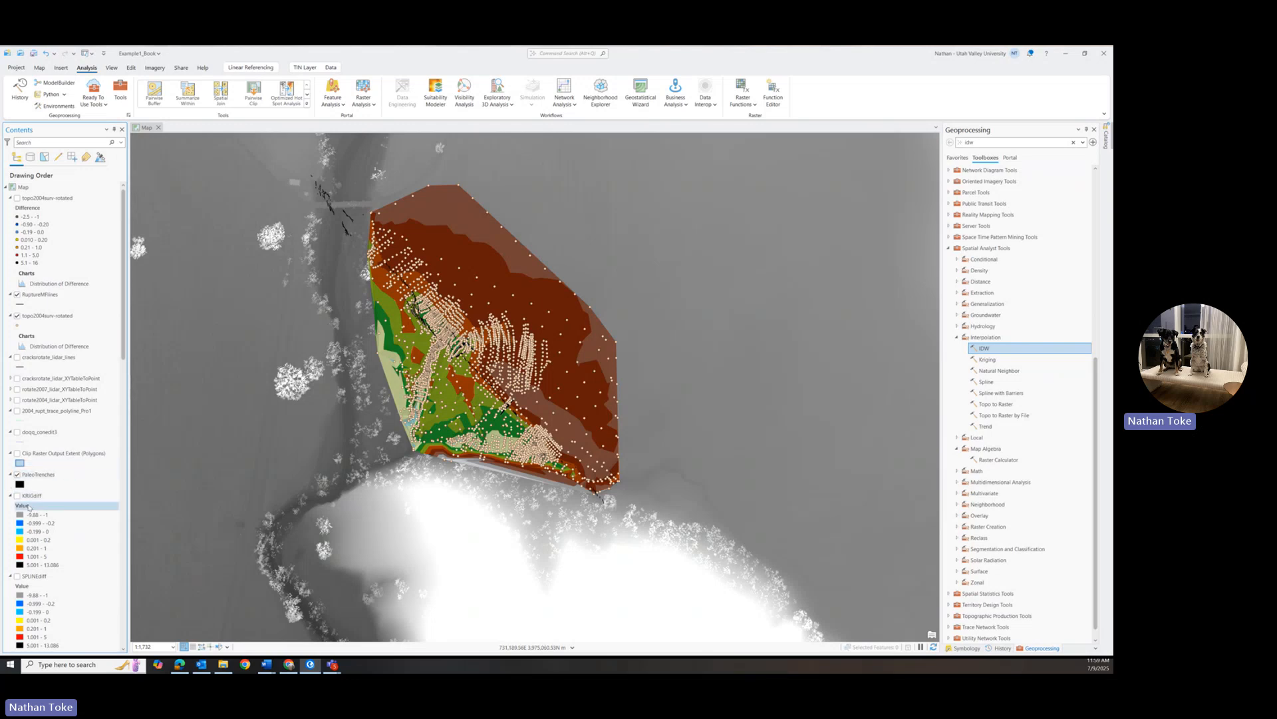
pyautogui.scroll(-10, 29, 509)
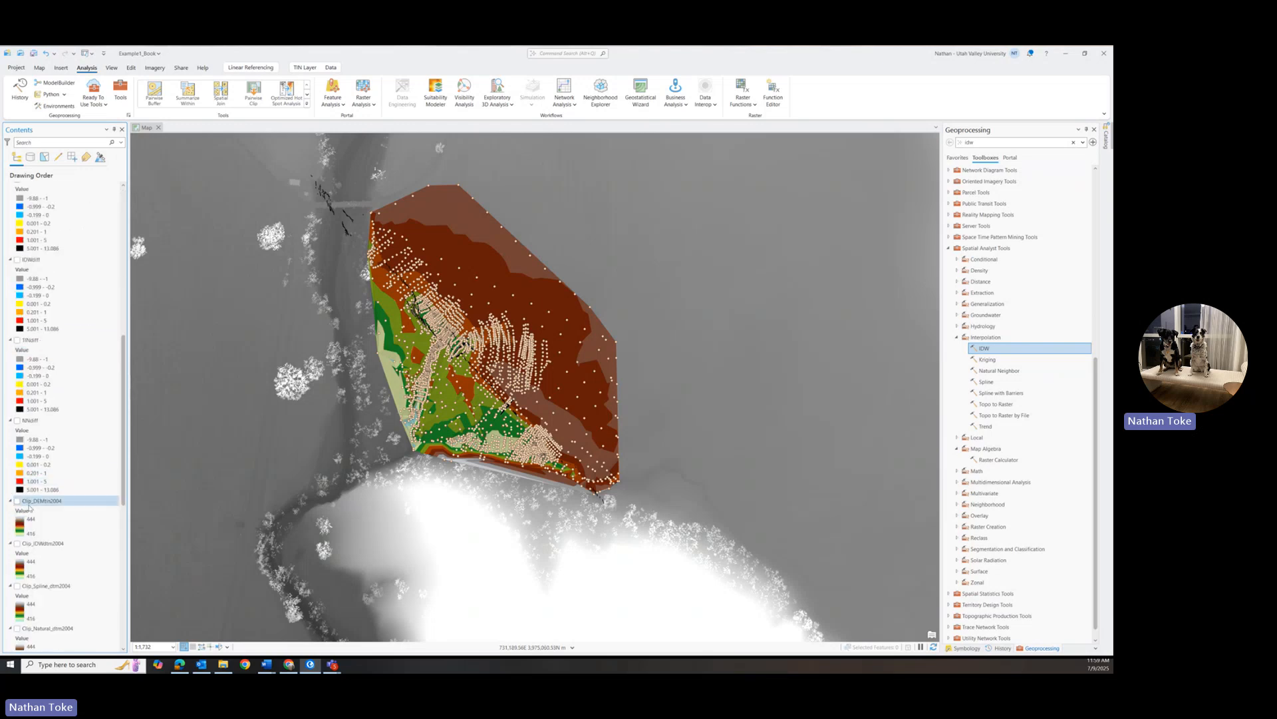
pyautogui.scroll(-6, 30, 508)
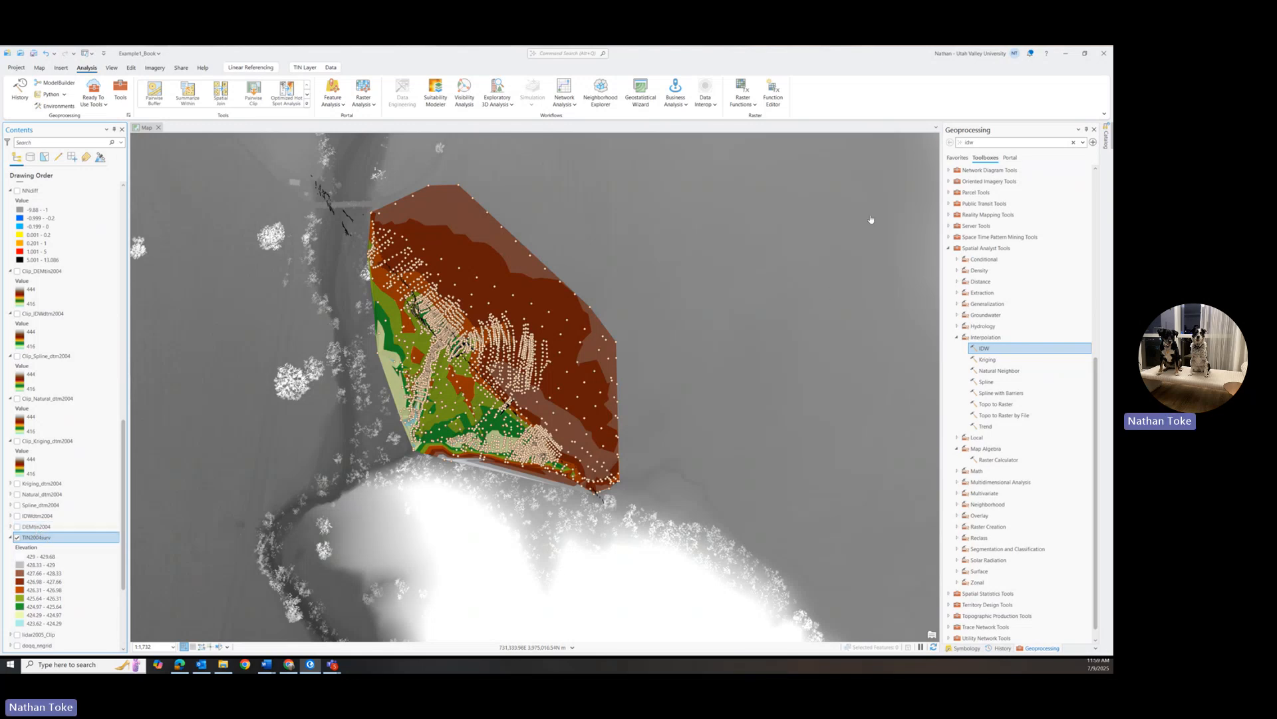
# Search the geoprocessing tools for create TIN and open the Create TIN tool from the TIN Dataset toolset
pyautogui.doubleClick(975, 143)
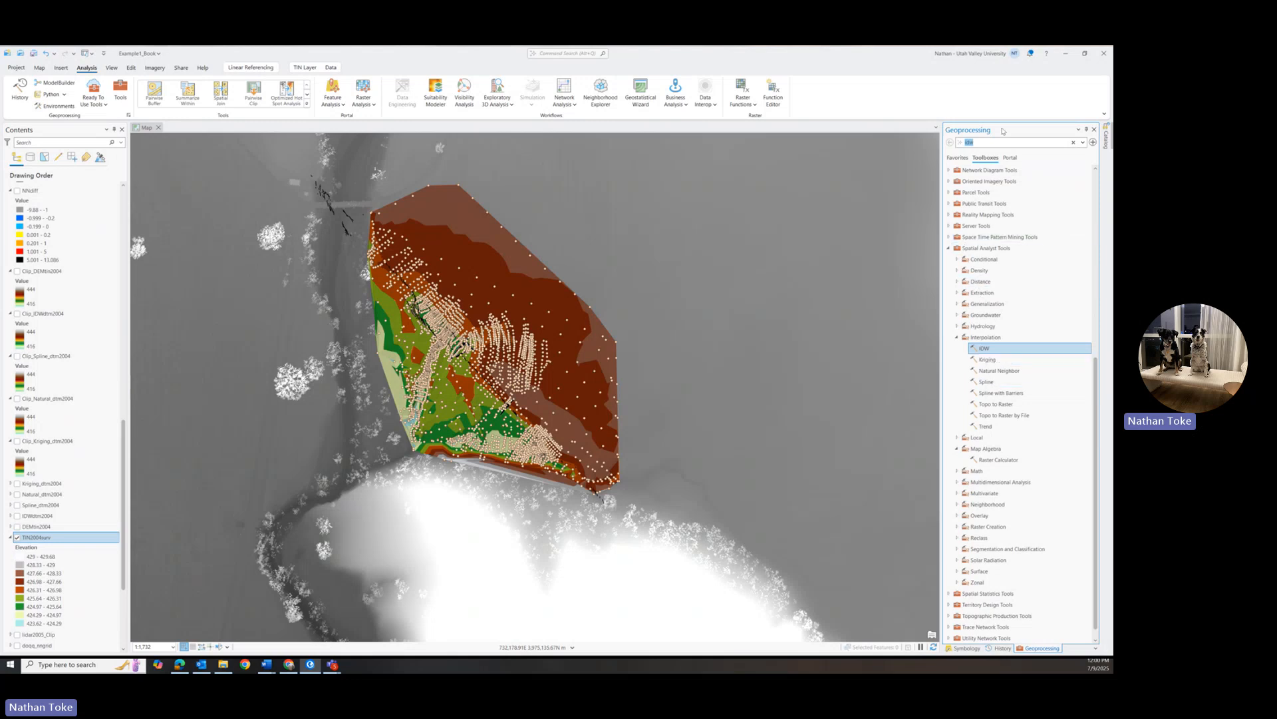
pyautogui.write('TIN')
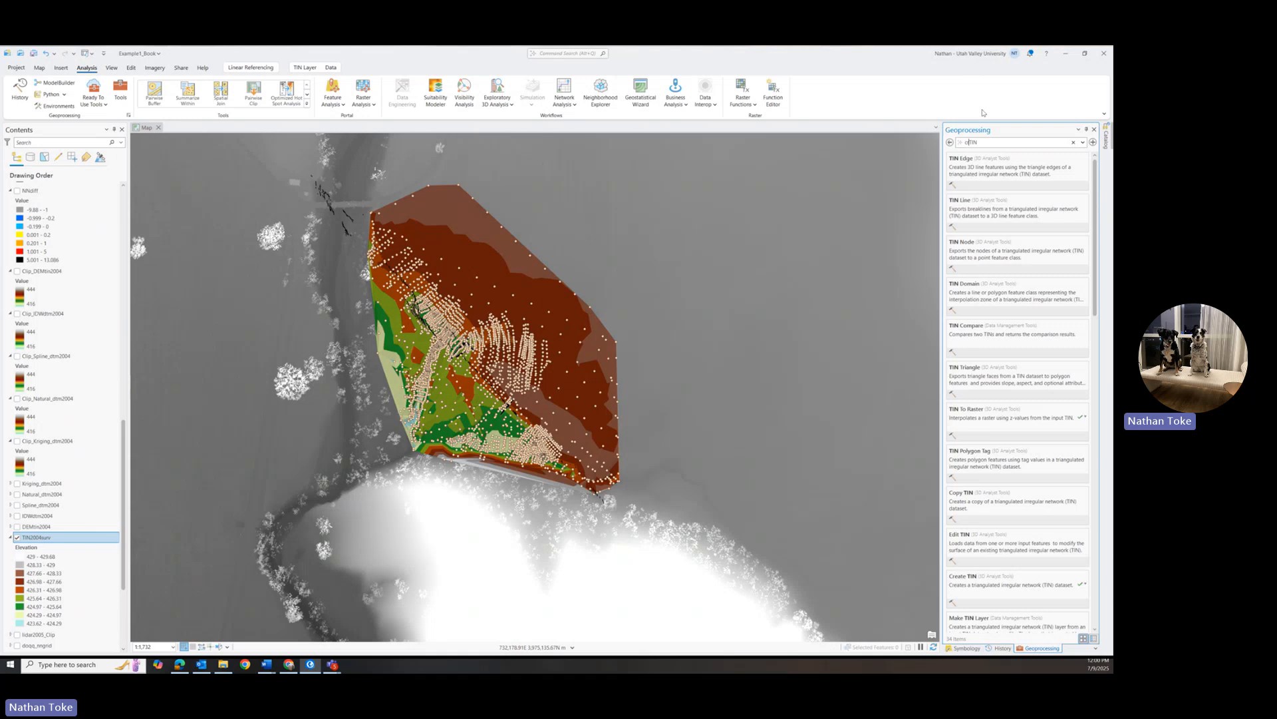
pyautogui.write('reate')
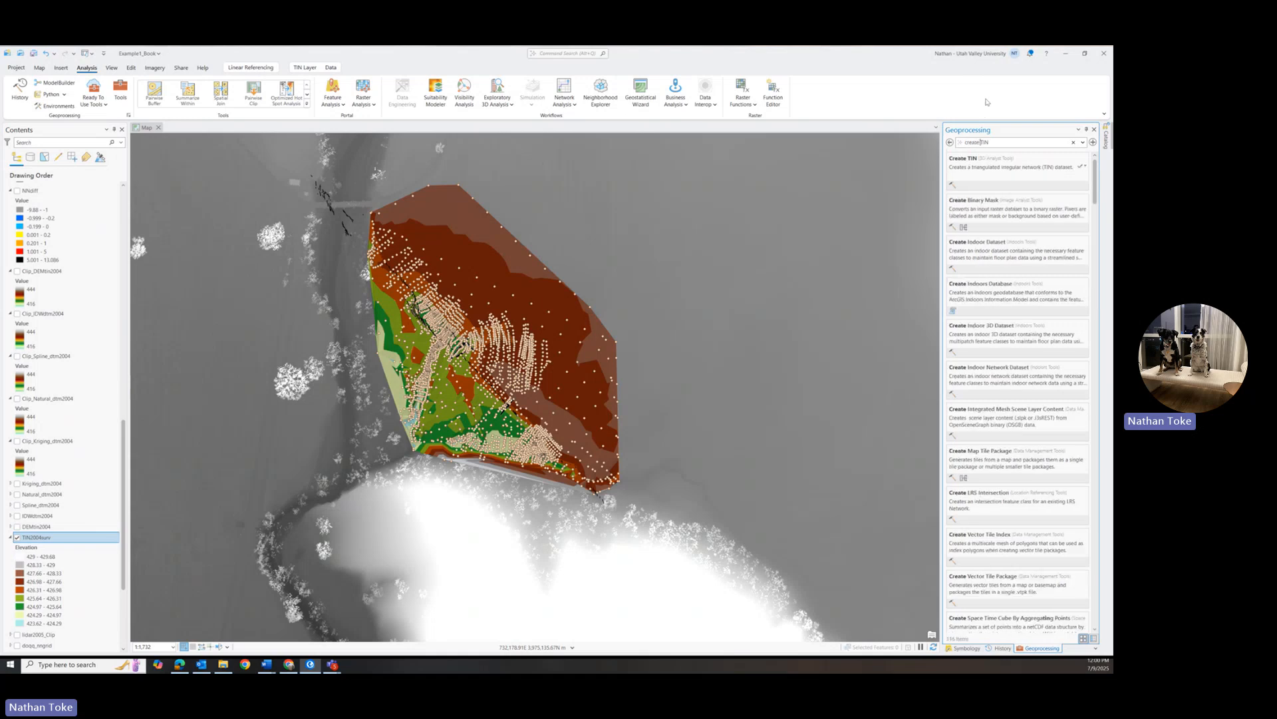
pyautogui.click(991, 160)
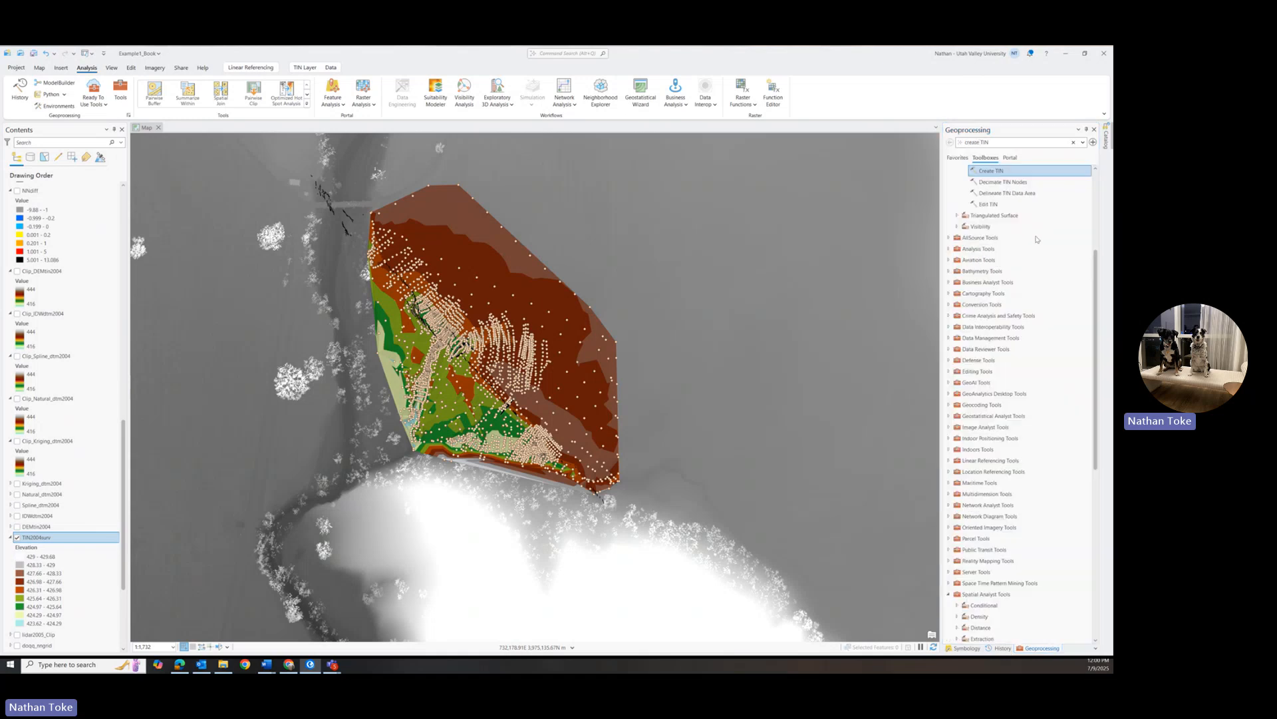
pyautogui.scroll(3, 1032, 250)
pyautogui.click(990, 222)
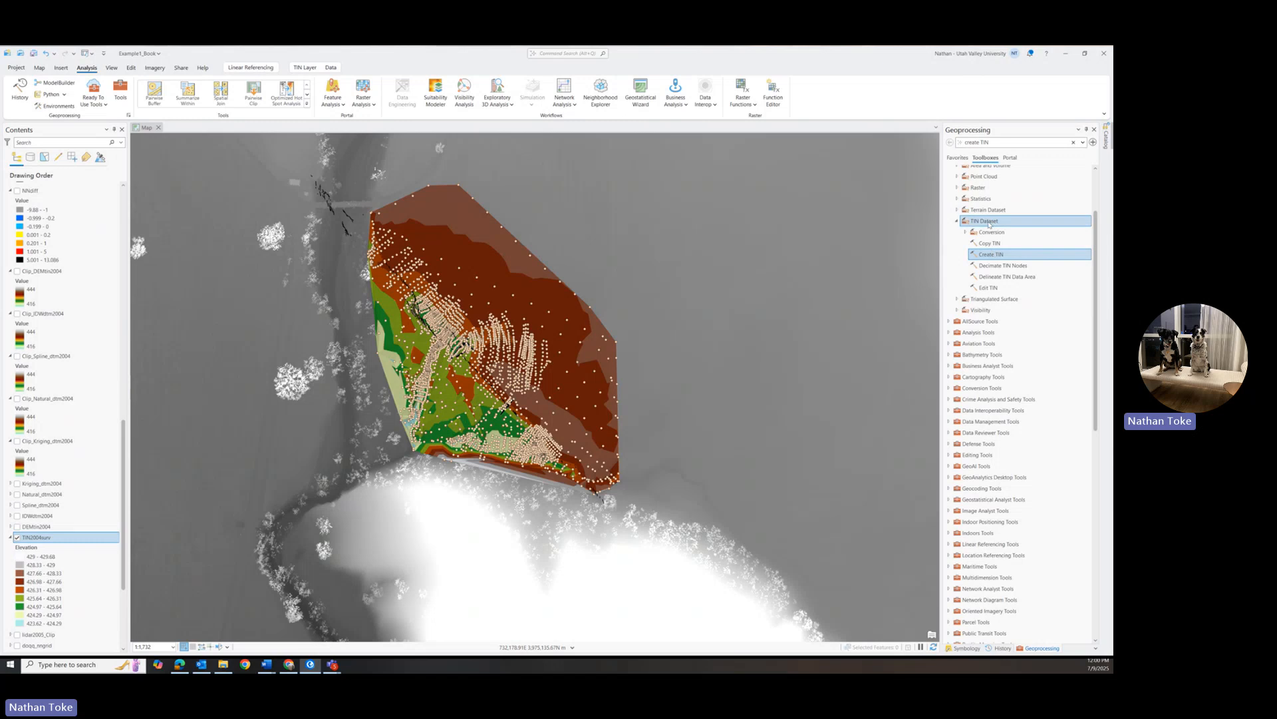
pyautogui.doubleClick(991, 257)
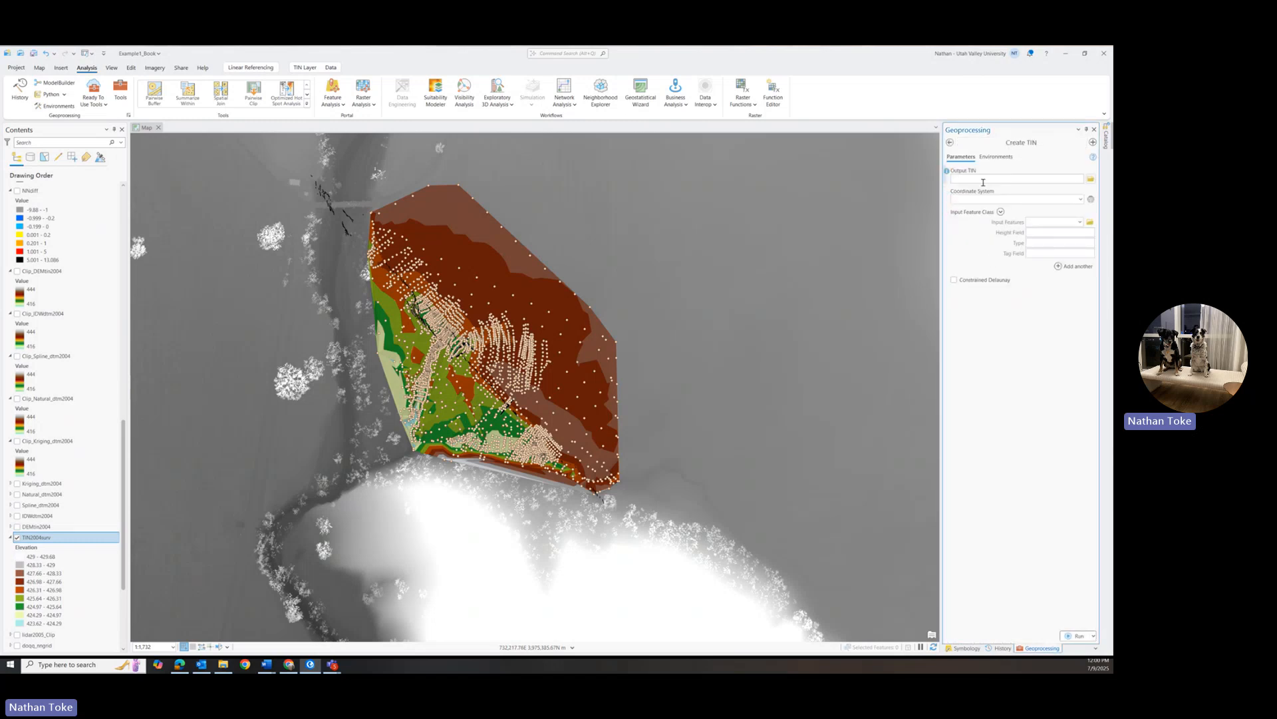
# Set Create TIN's coordinate system to the current map's NAD_1983_UTM_Zone_10N and choose topo2004surv-rotated as the input features
pyautogui.click(1081, 199)
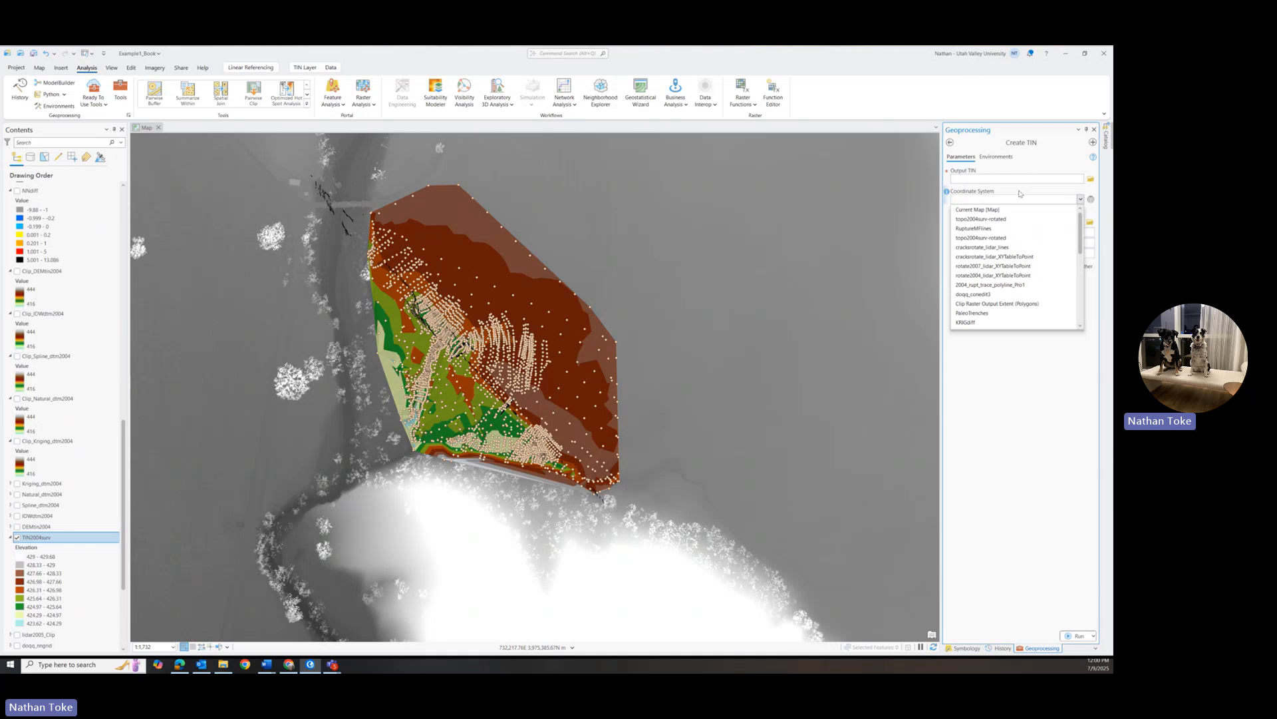
pyautogui.click(999, 208)
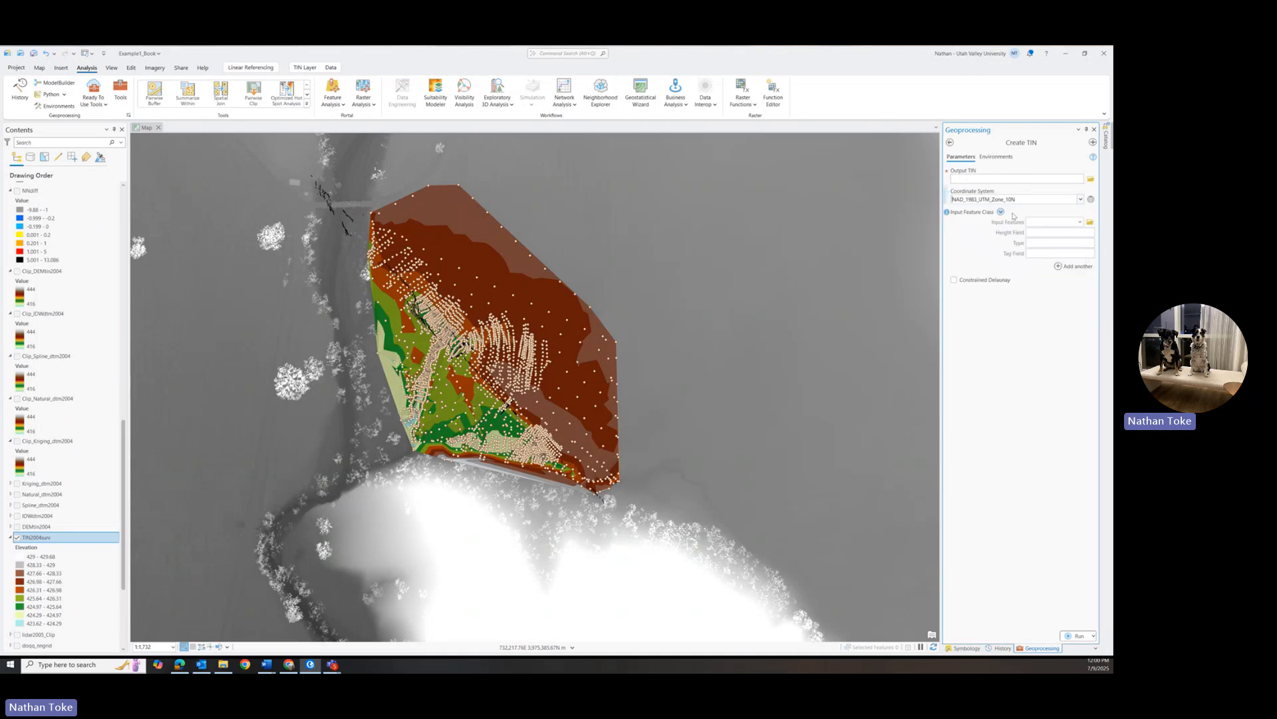
pyautogui.click(1080, 223)
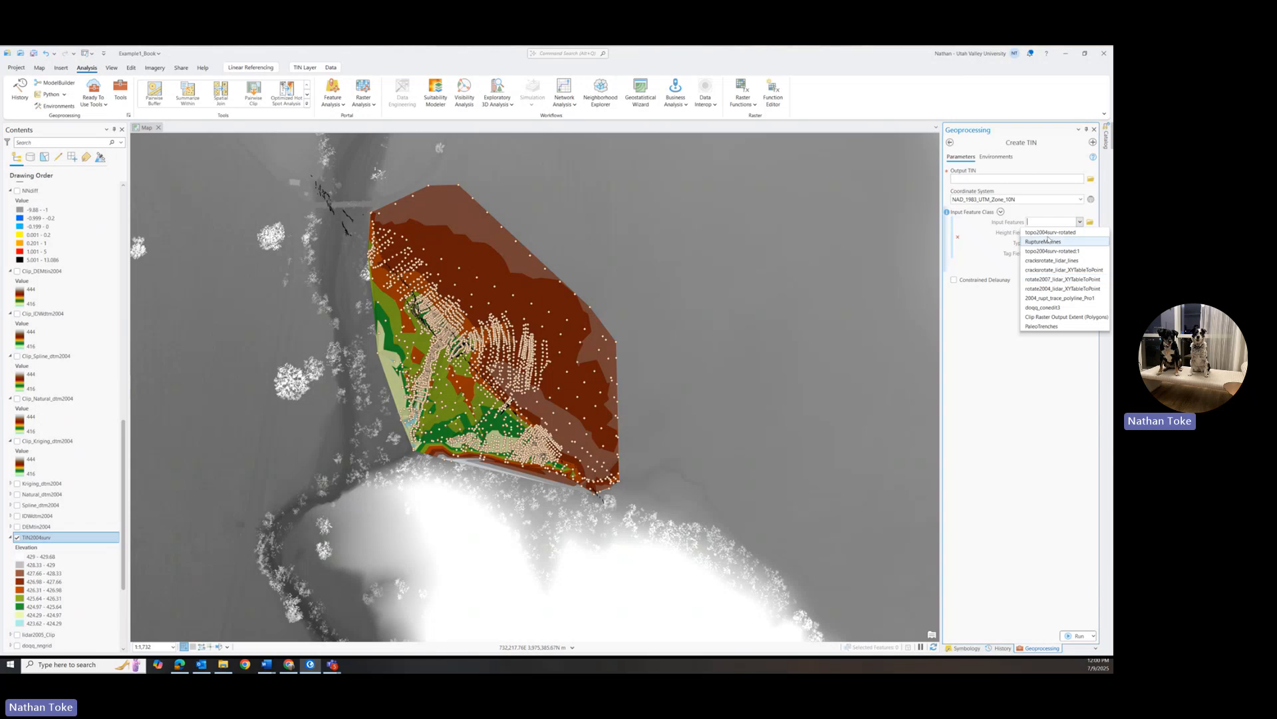
pyautogui.click(1082, 231)
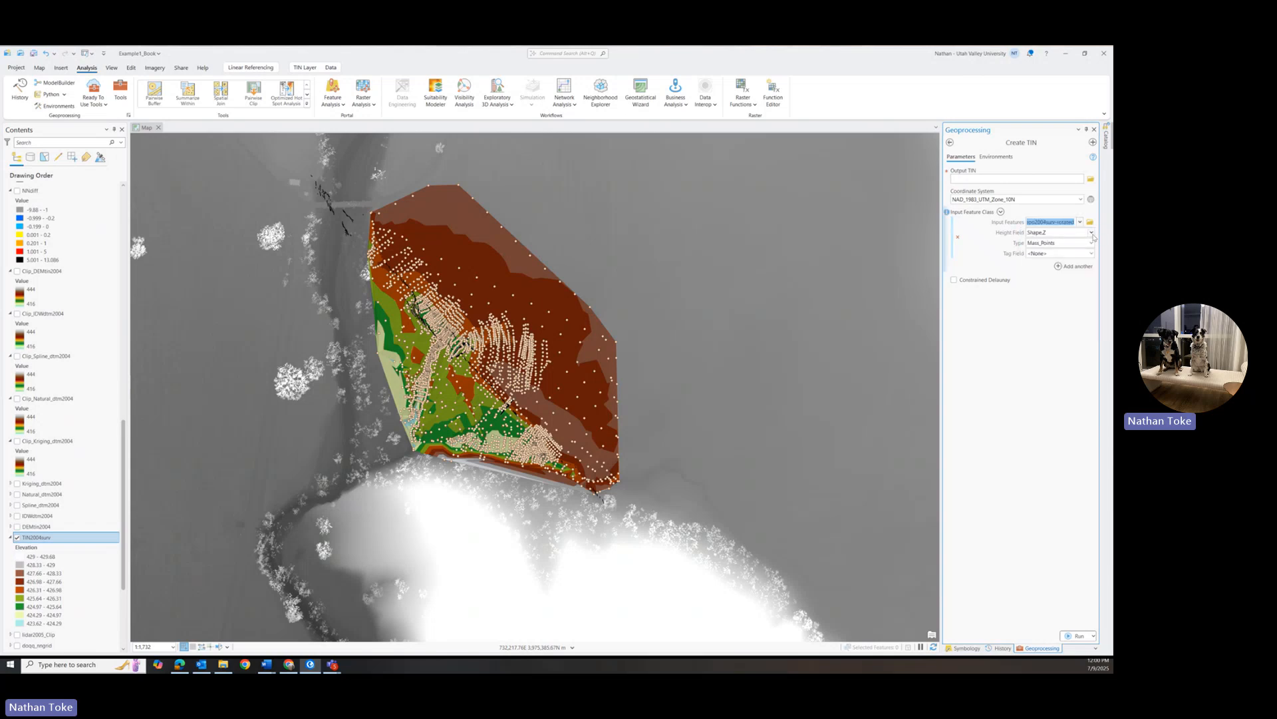
# Set Create TIN's height field to el, keep the Mass_Points type, and read the Constrained Delaunay option's description
pyautogui.click(1090, 233)
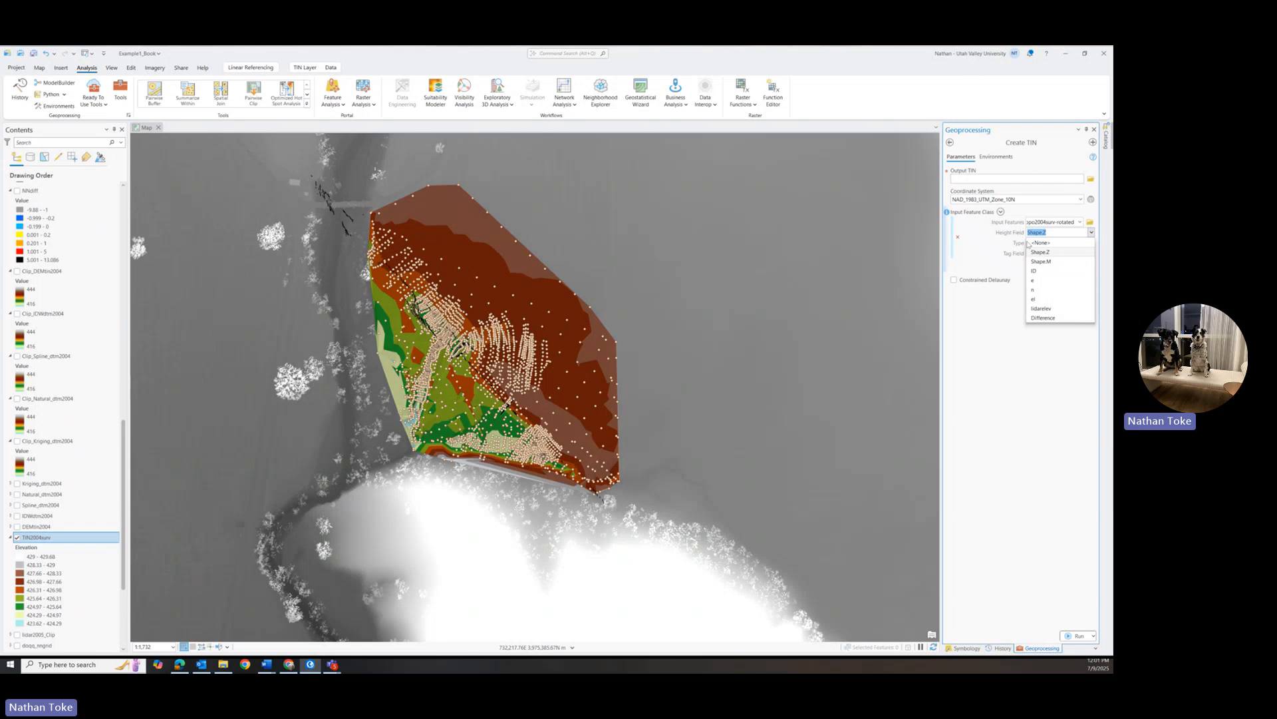
pyautogui.click(1035, 300)
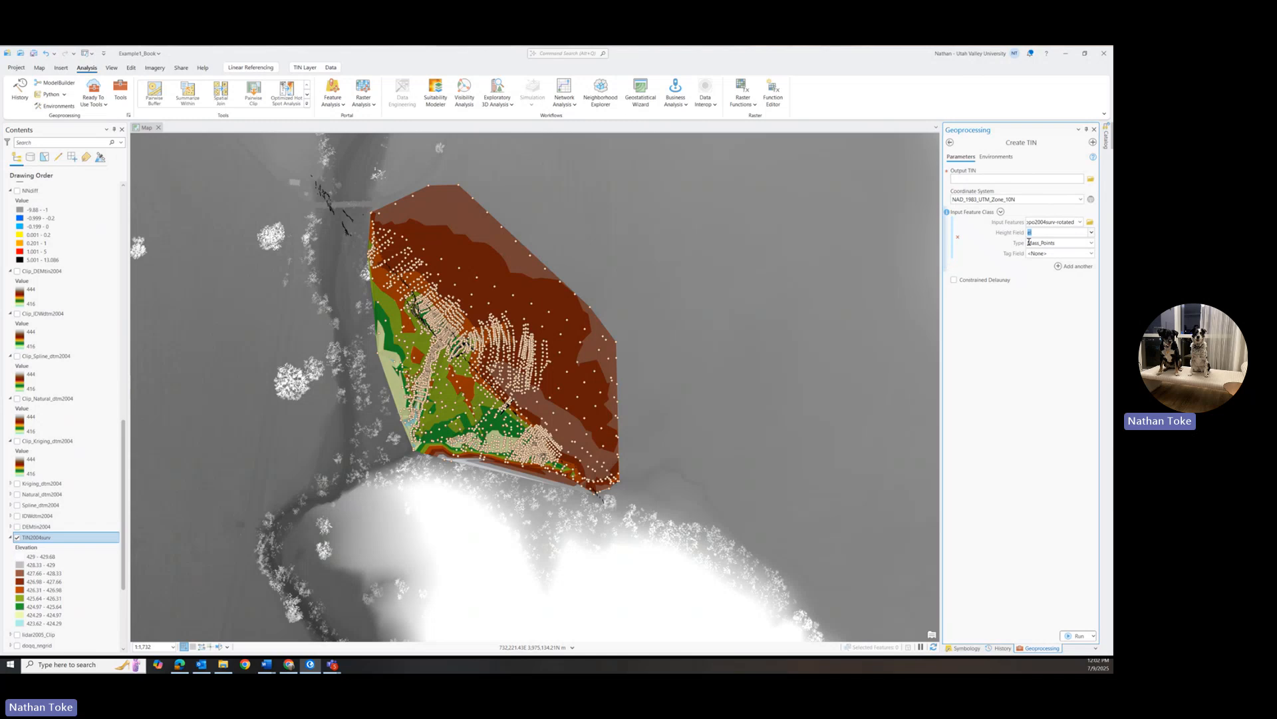
pyautogui.press('Tab')
pyautogui.moveTo(947, 281)
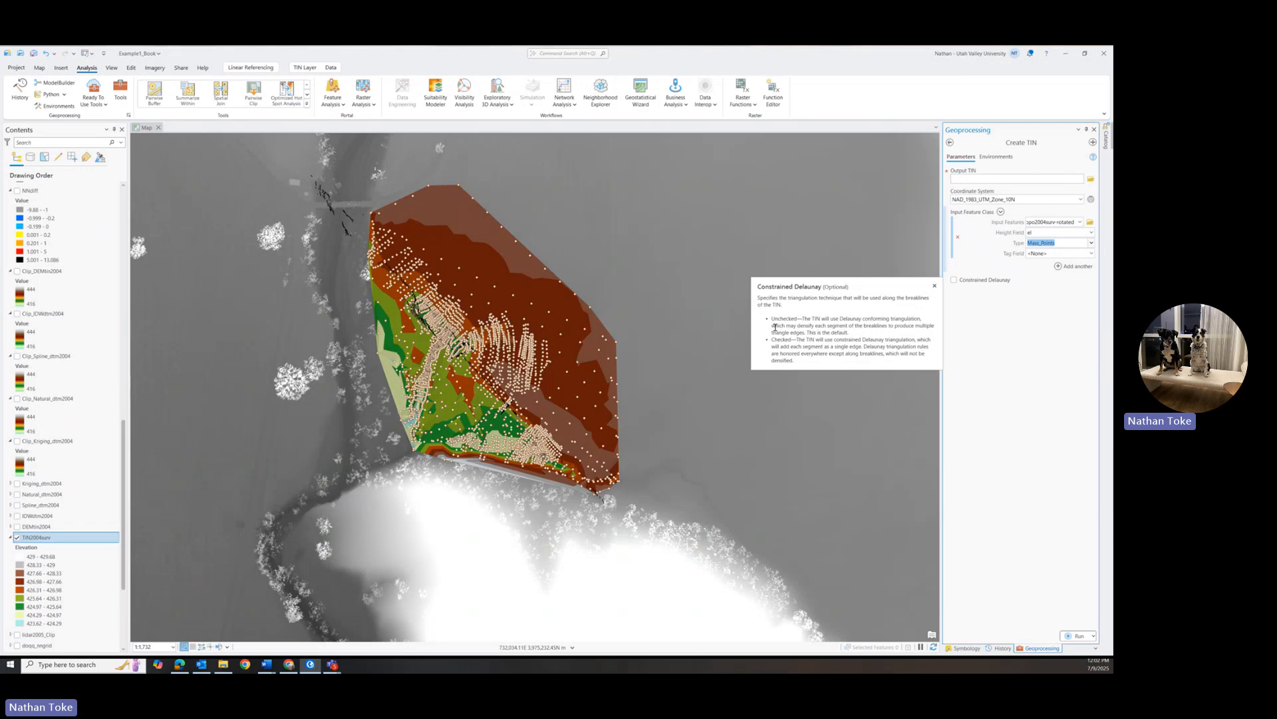
pyautogui.click(935, 286)
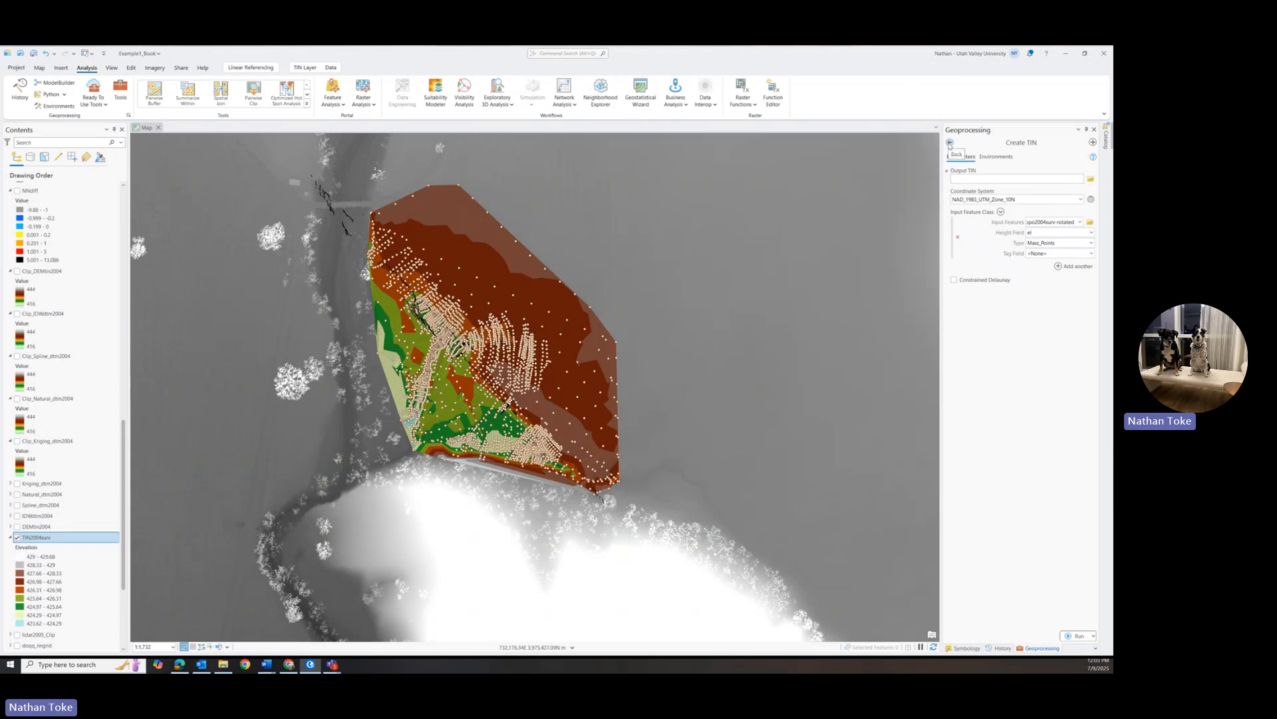
# Search the geoprocessing tools for TIN to raster and open the TIN To Raster tool from the TIN Dataset Conversion toolset
pyautogui.click(949, 144)
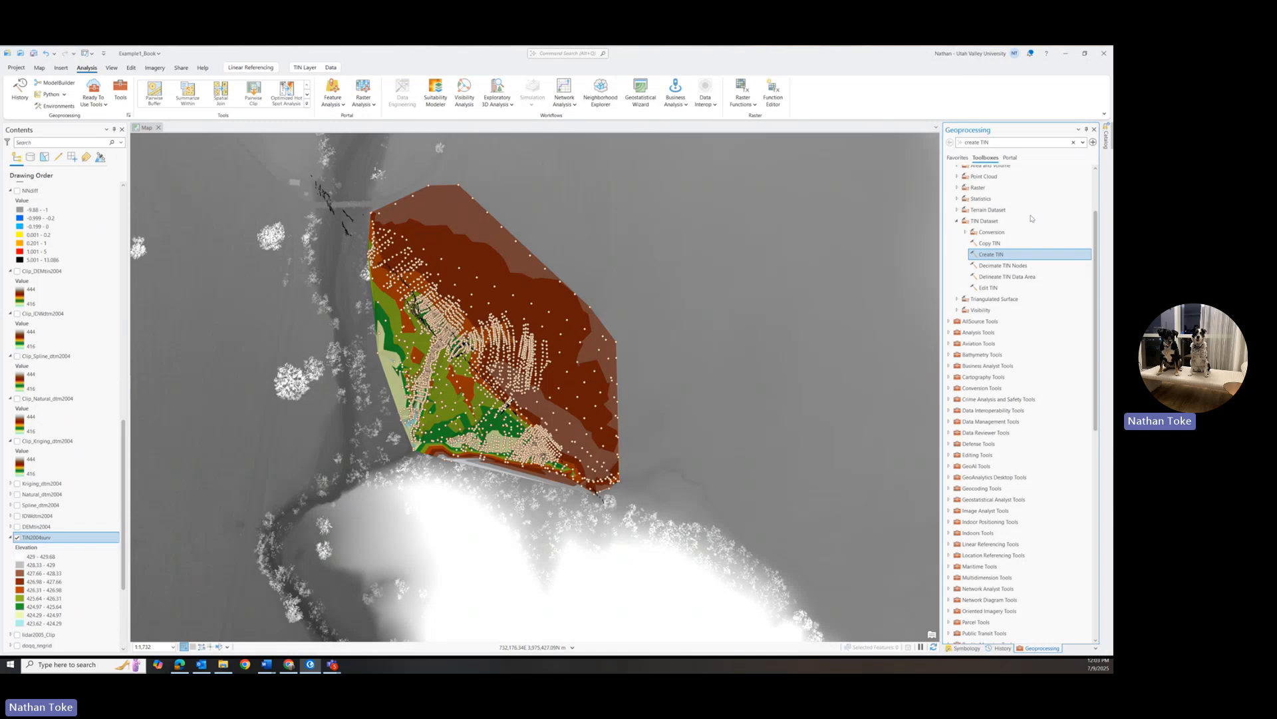
pyautogui.tripleClick(979, 144)
pyautogui.write('TIN')
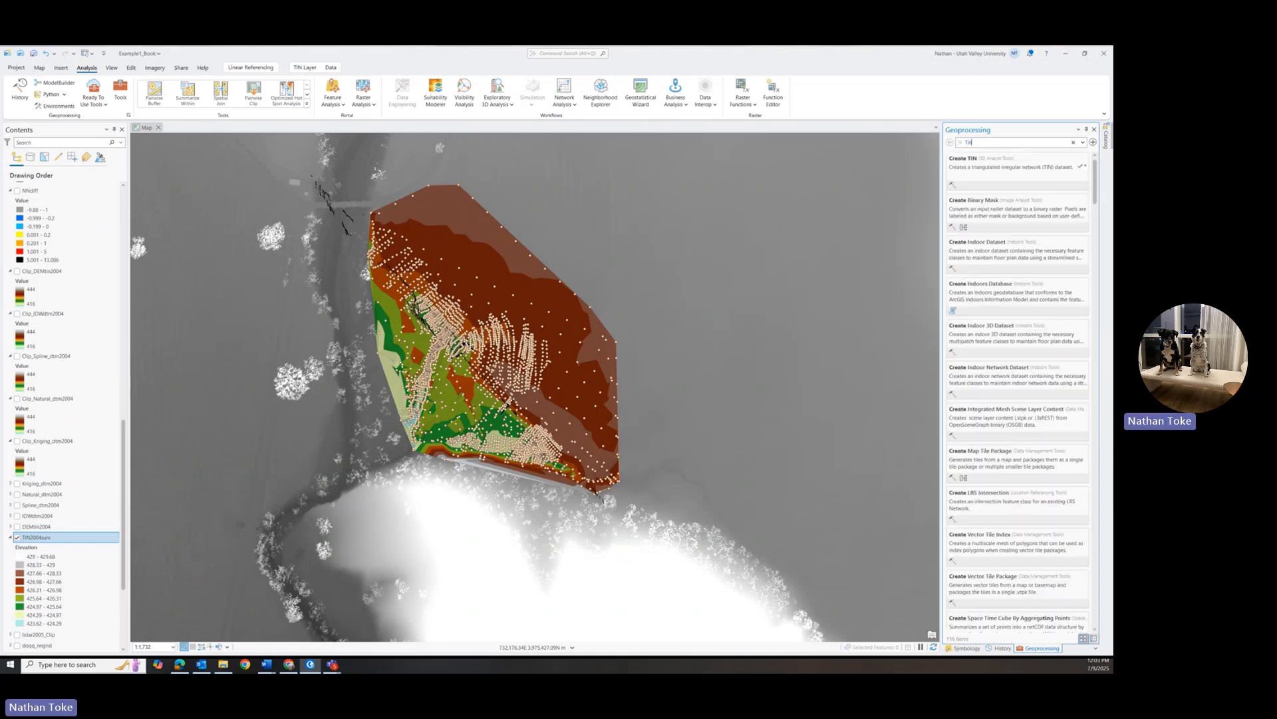
pyautogui.write(' to raster')
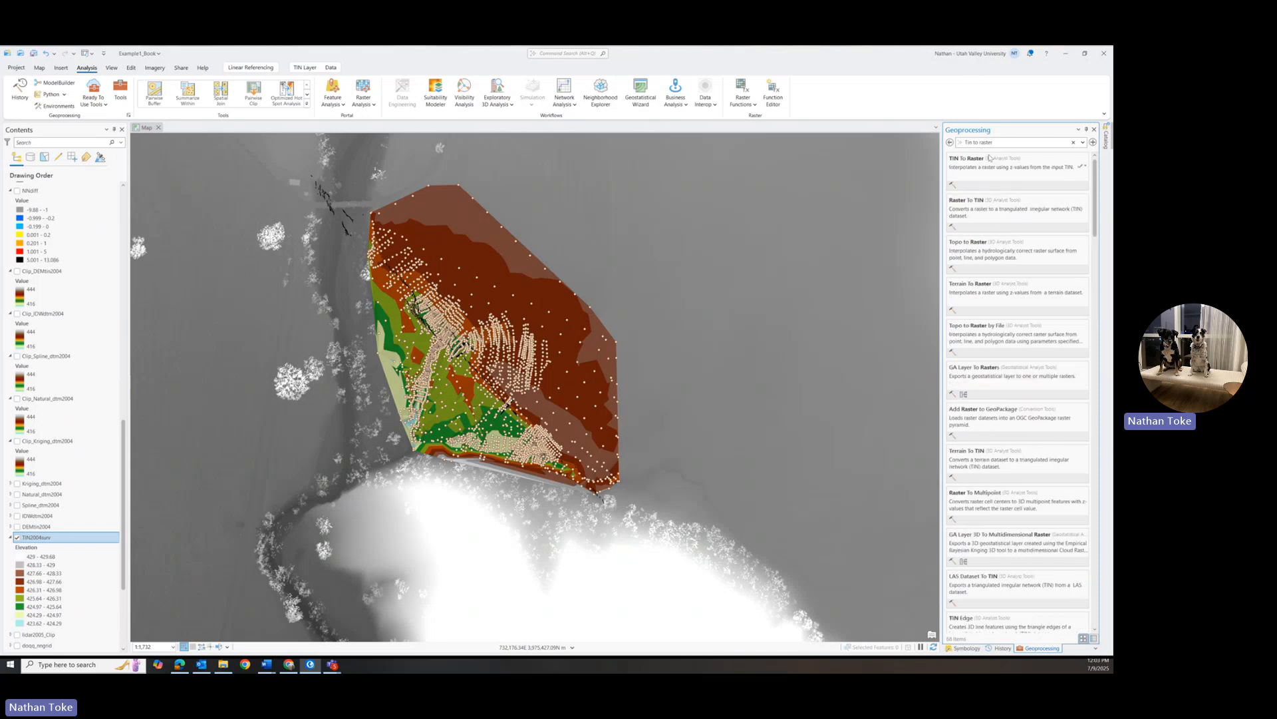
pyautogui.click(1006, 159)
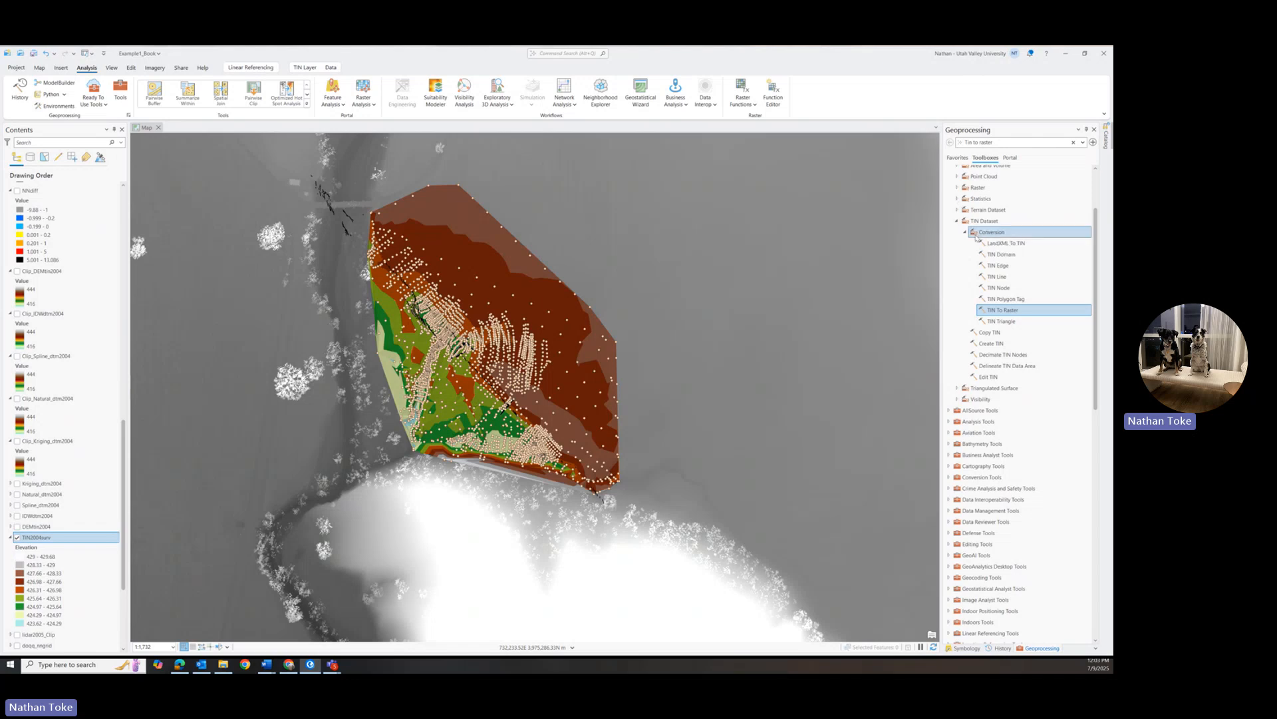
pyautogui.doubleClick(1007, 309)
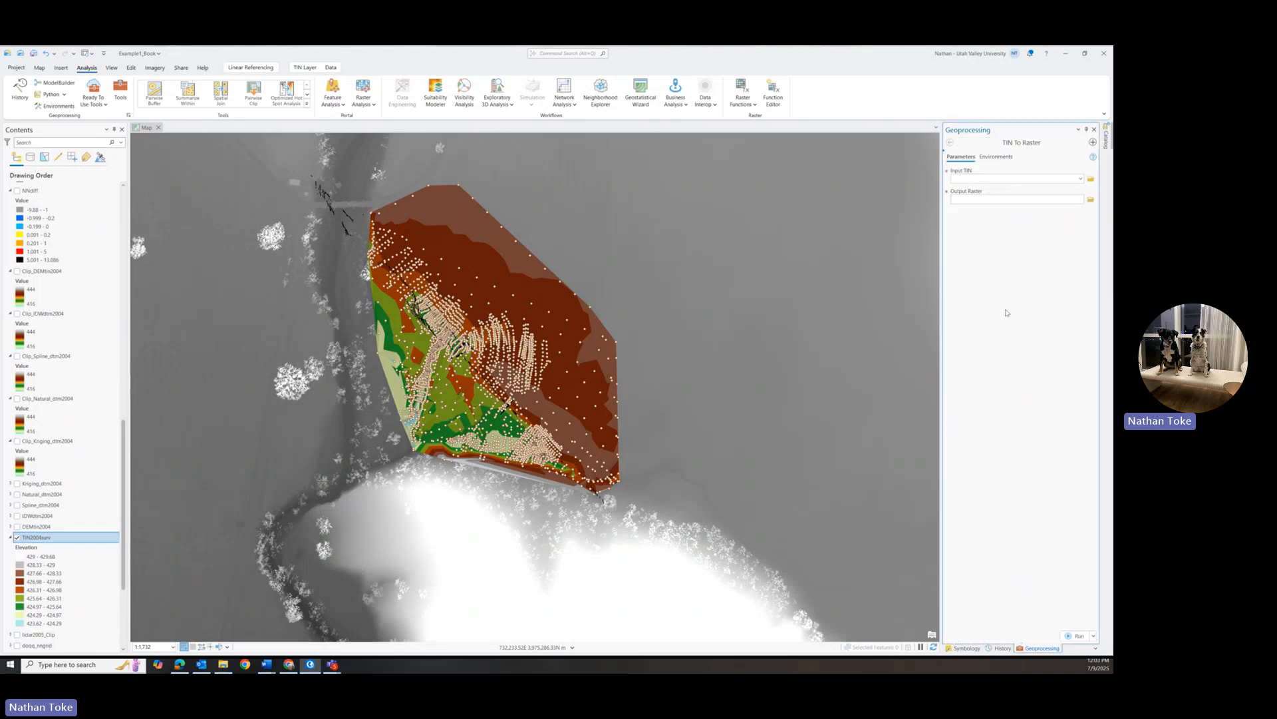
# Choose TIN2004surv as the input TIN, then check the output raster name and read the interpolation method's description
pyautogui.click(1081, 179)
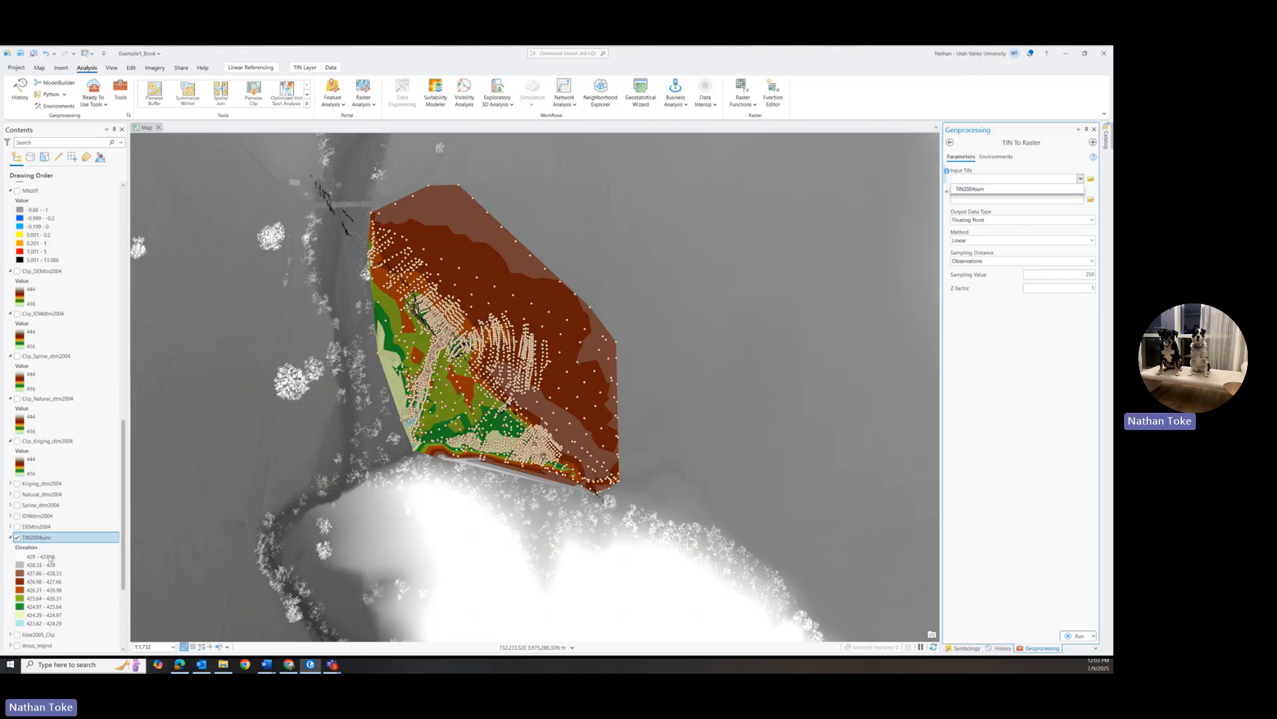
pyautogui.click(994, 190)
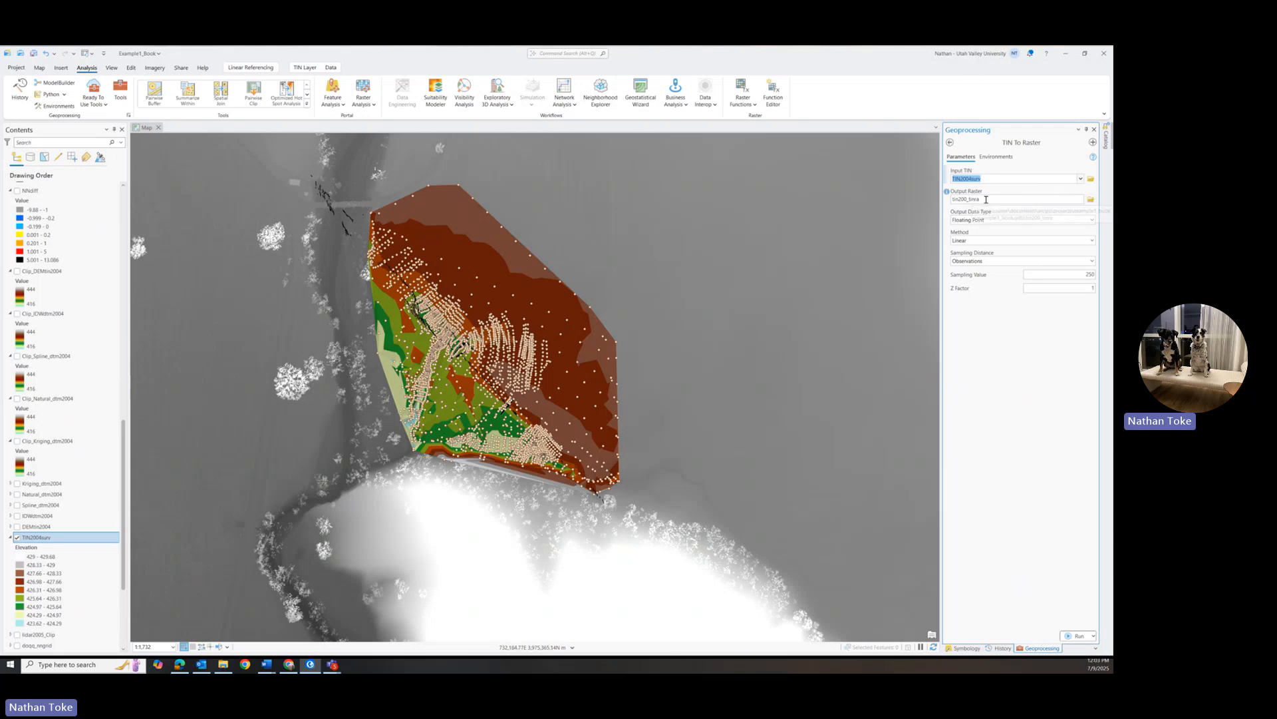
pyautogui.moveTo(987, 199); pyautogui.dragTo(1058, 198)
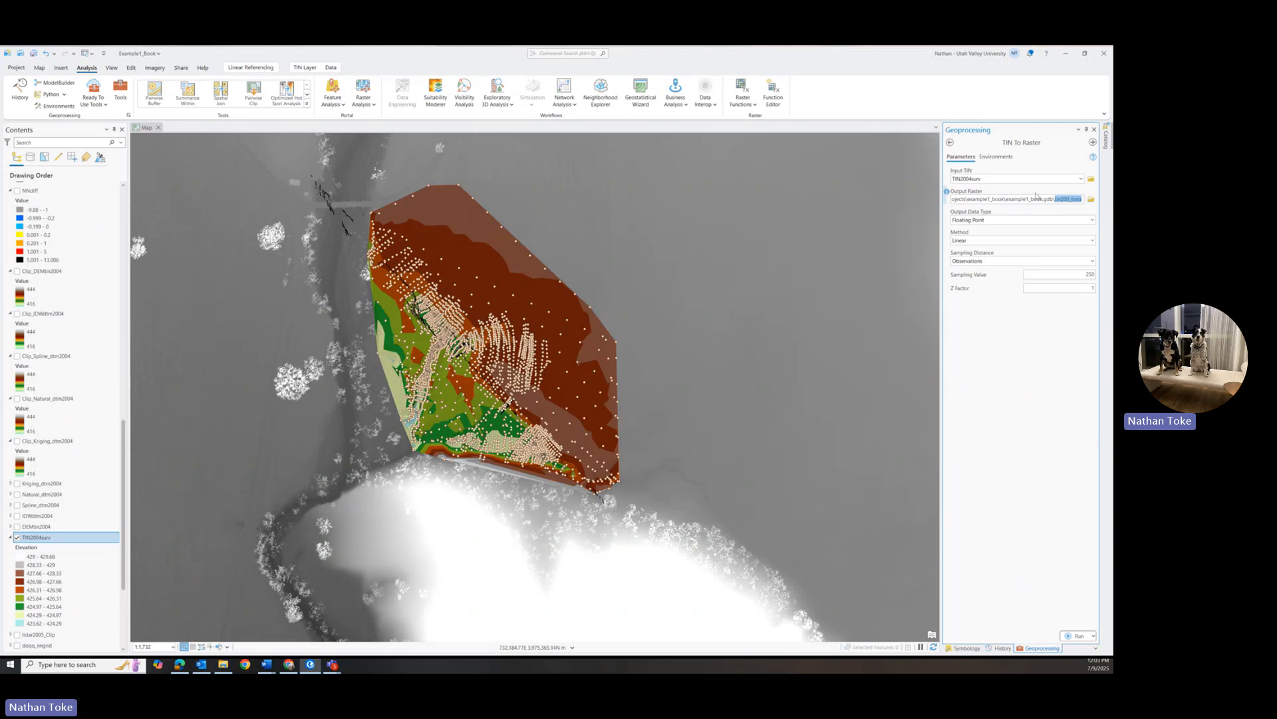
pyautogui.click(1075, 192)
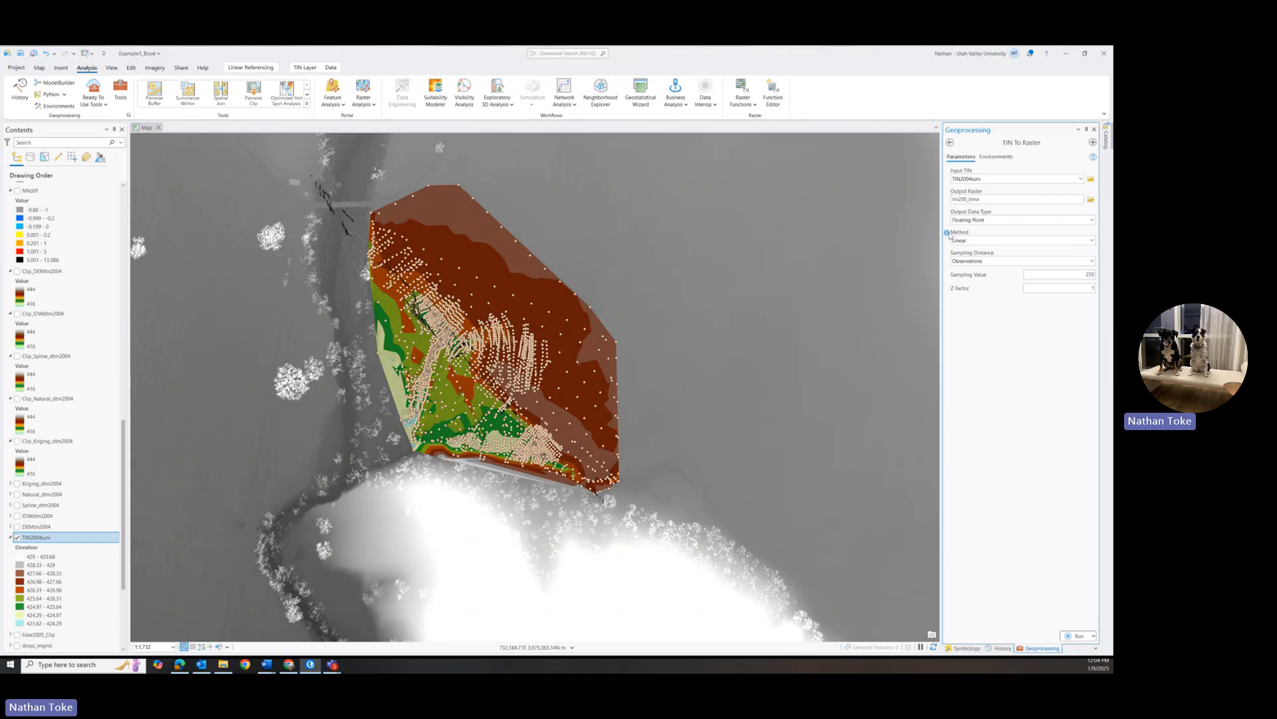
pyautogui.moveTo(948, 234)
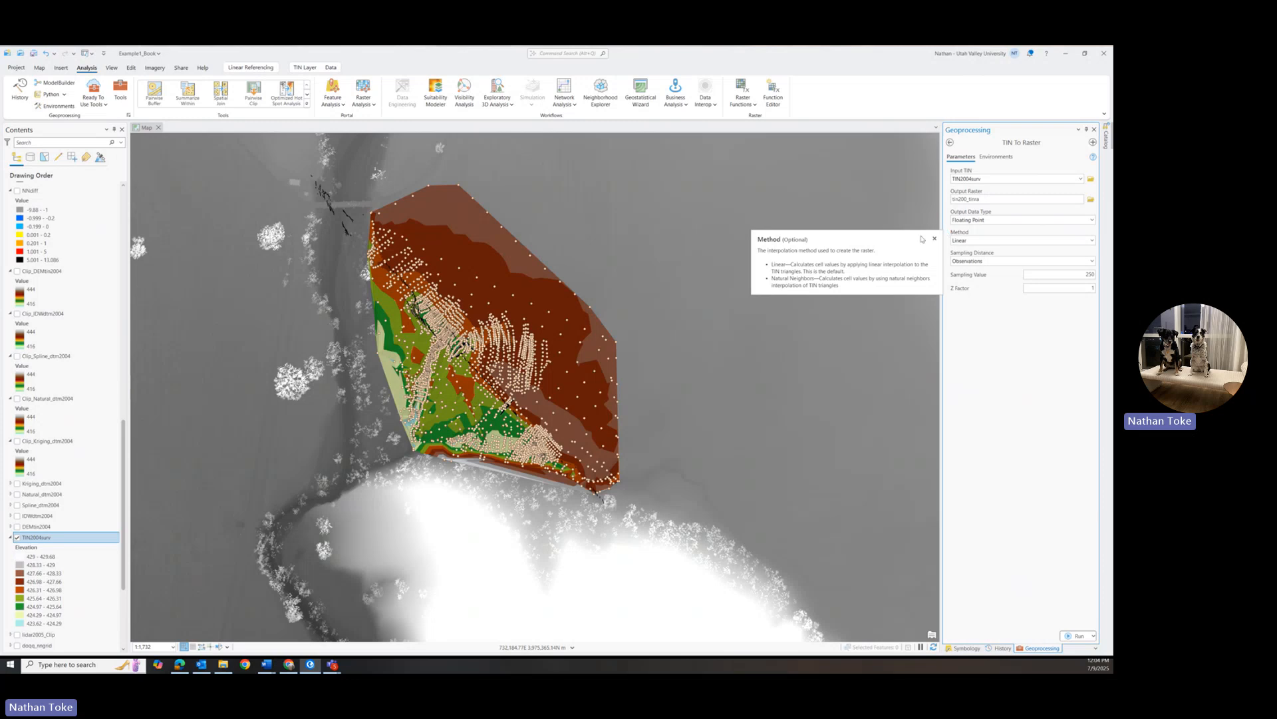
pyautogui.click(934, 238)
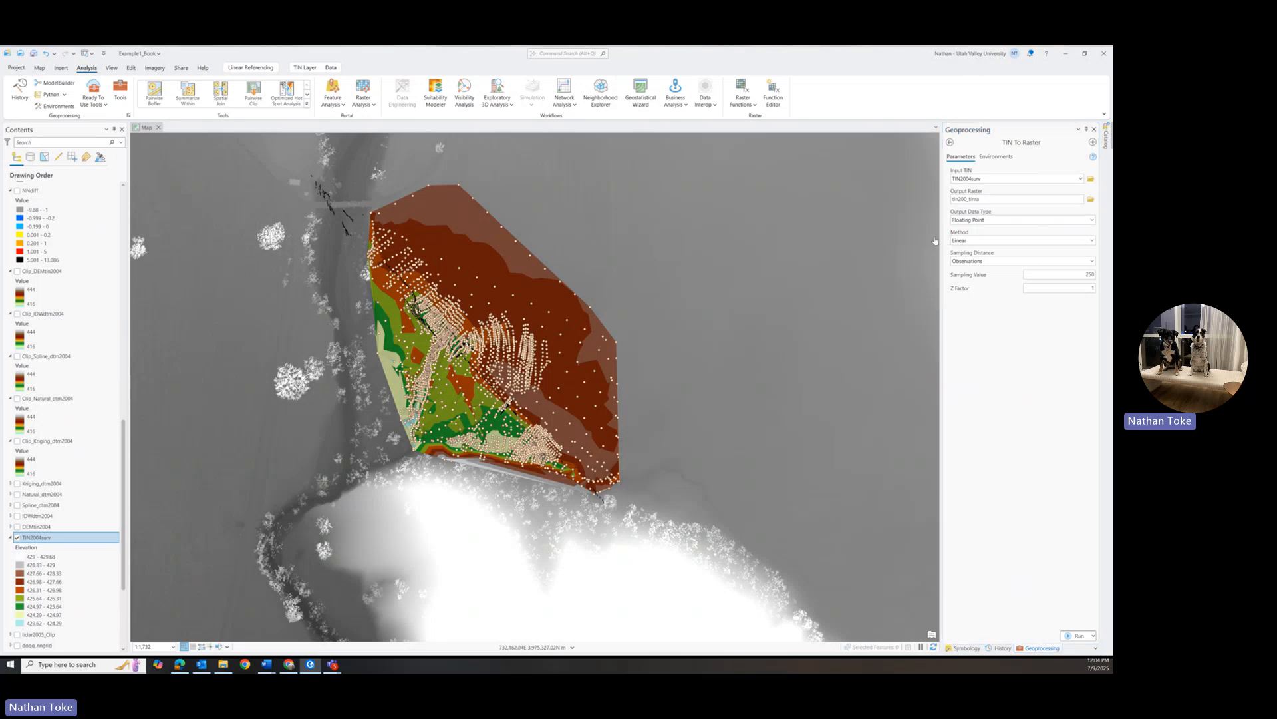
# Set the TIN To Raster sampling distance to Cell Size with a sampling value of 1
pyautogui.click(1091, 262)
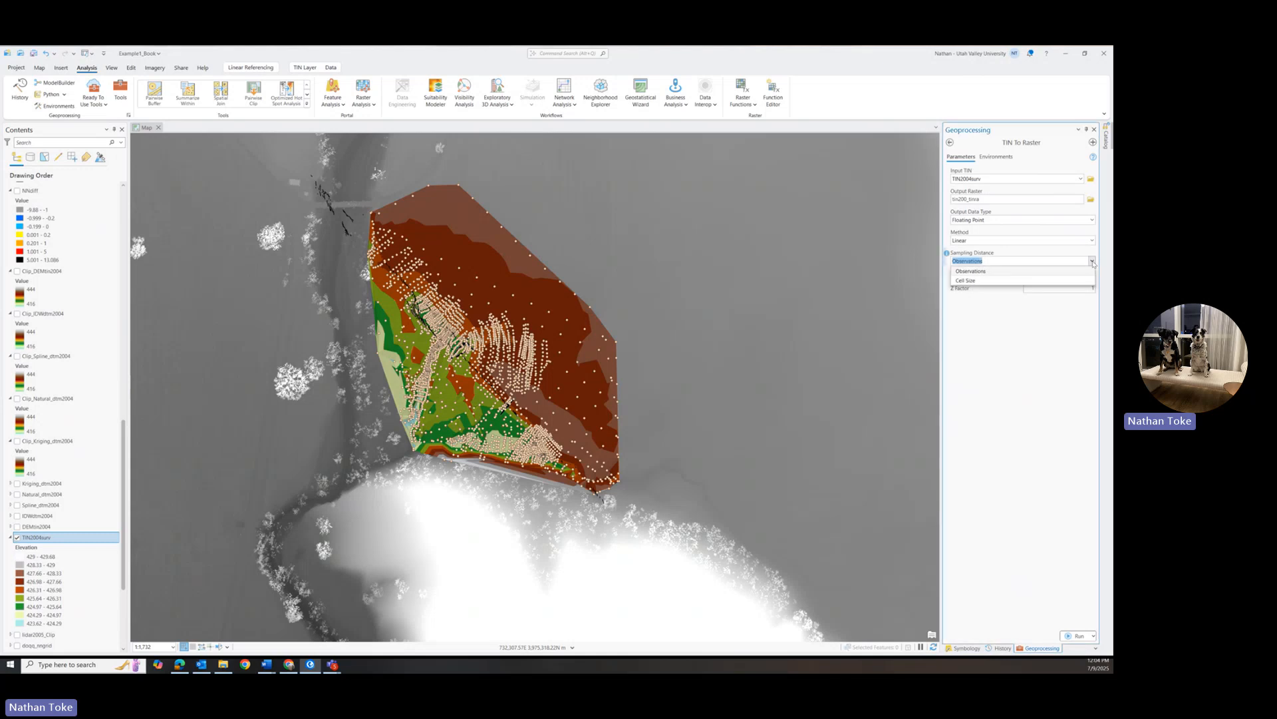
pyautogui.click(977, 282)
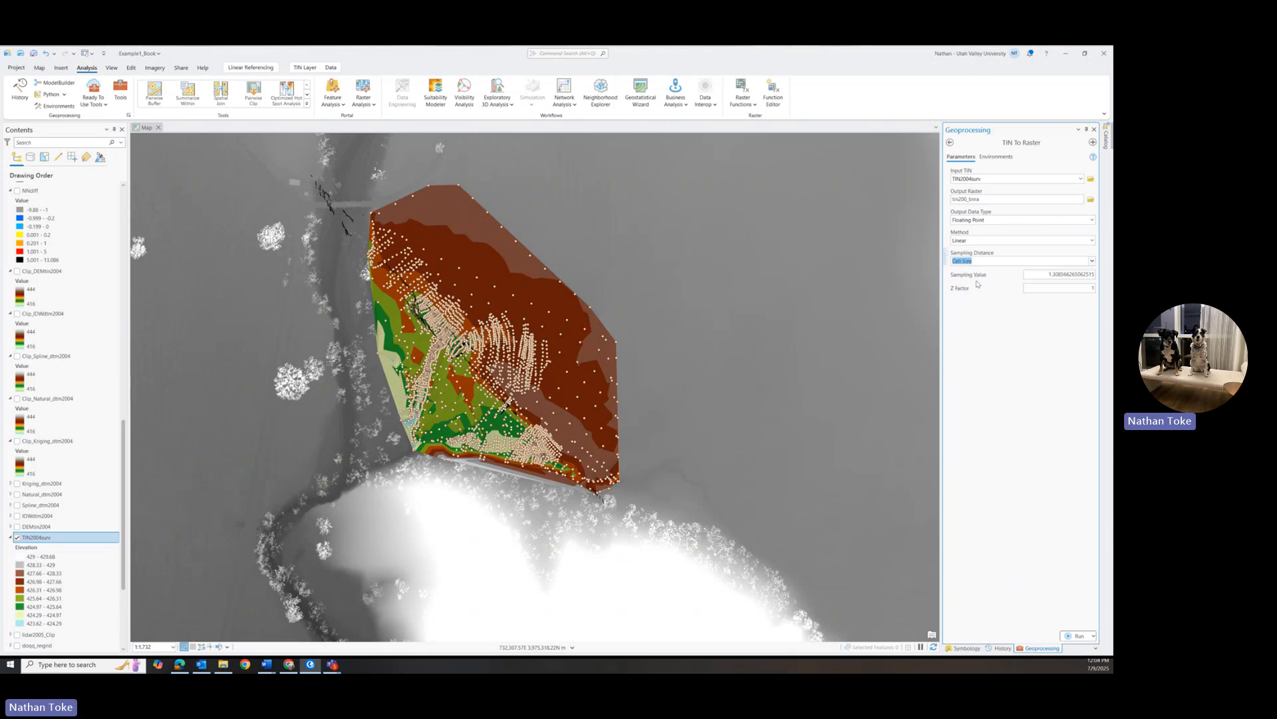
pyautogui.click(1049, 275)
pyautogui.doubleClick(1070, 276)
pyautogui.write('1')
# Show the DEMtin2004 layer on the map, with its legend expanded and the TIN2004surv legend collapsed
pyautogui.click(16, 526)
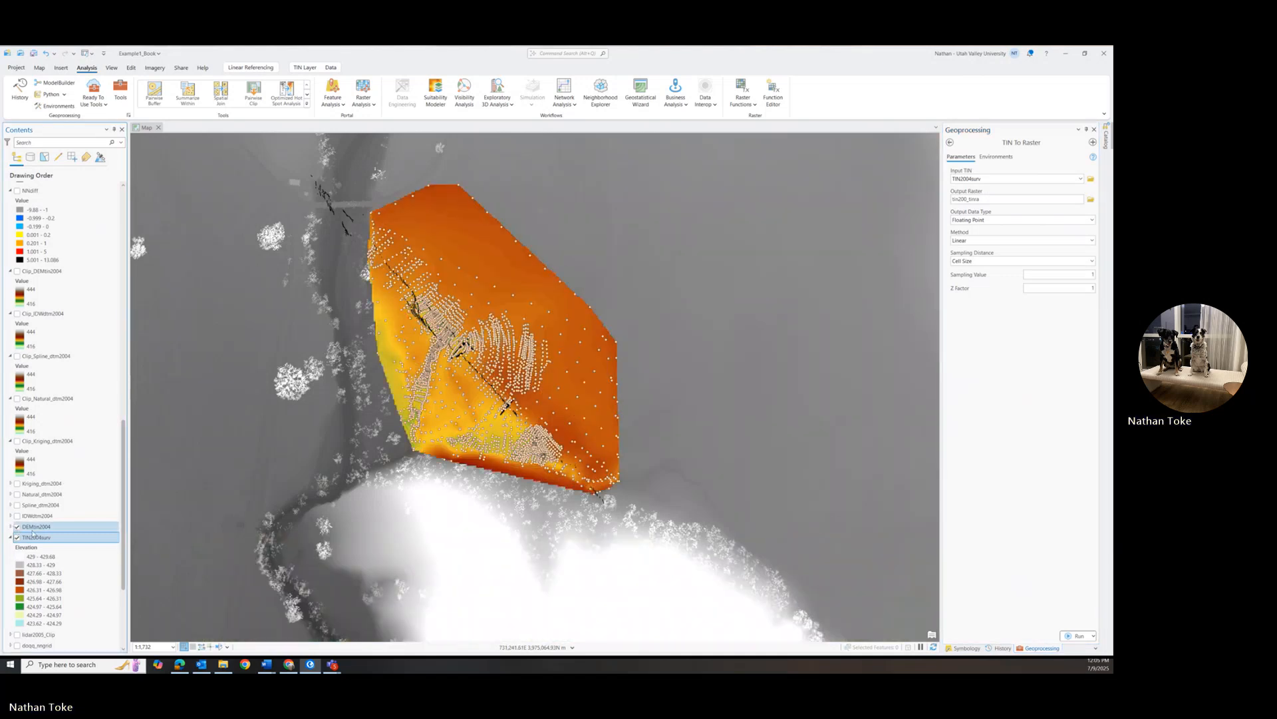
pyautogui.click(10, 537)
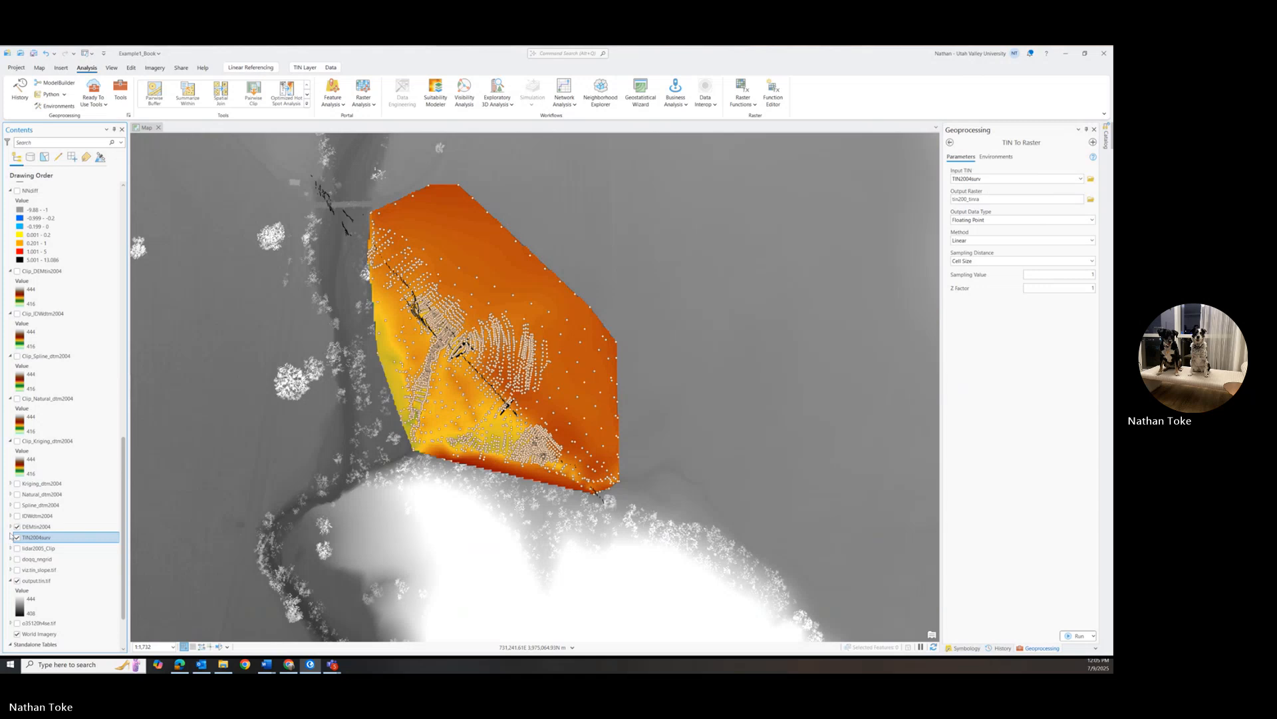
pyautogui.click(10, 526)
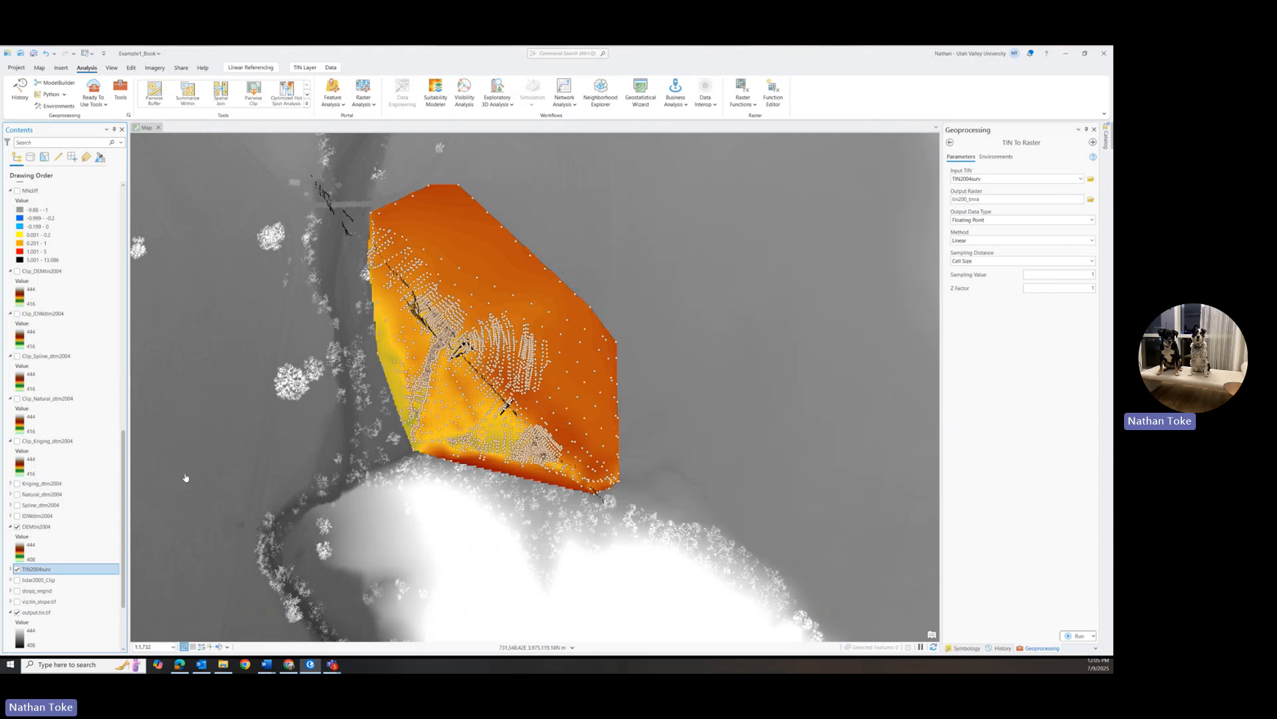
# Hide the topo2004surv-rotated survey points so that they do not cover the raster surface
pyautogui.scroll(8, 63, 250)
pyautogui.scroll(5, 63, 250)
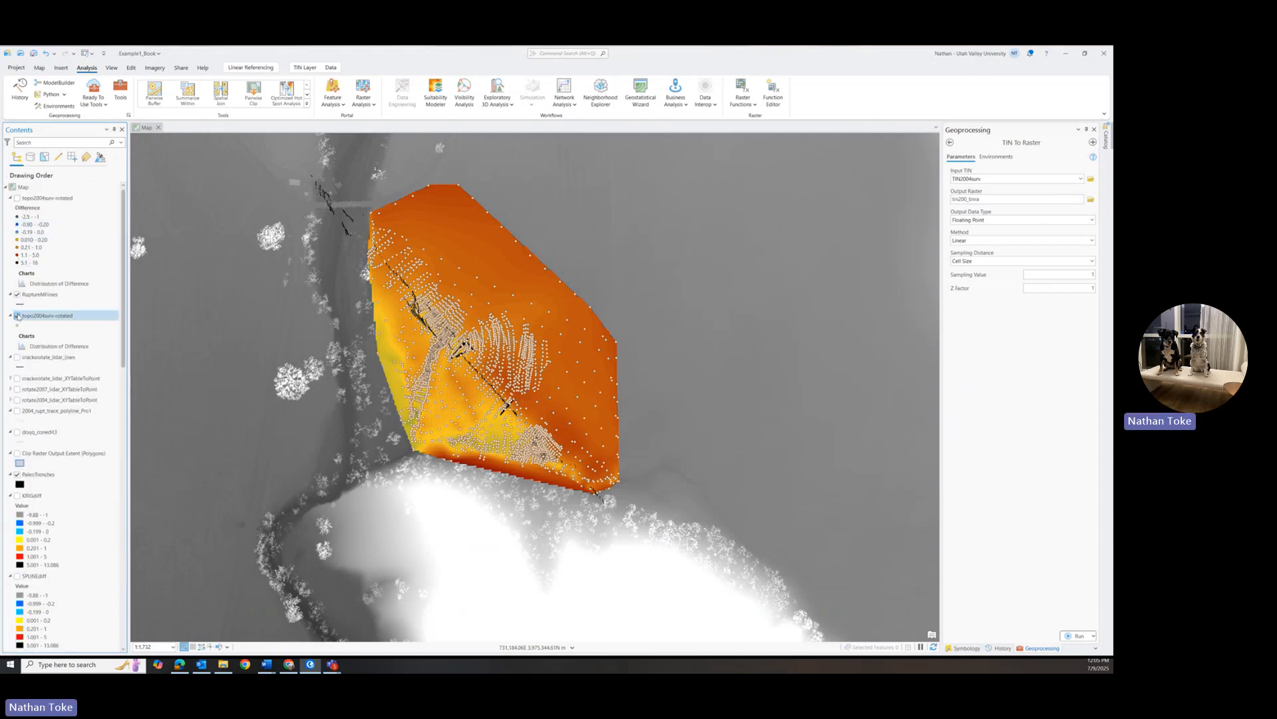
pyautogui.click(17, 316)
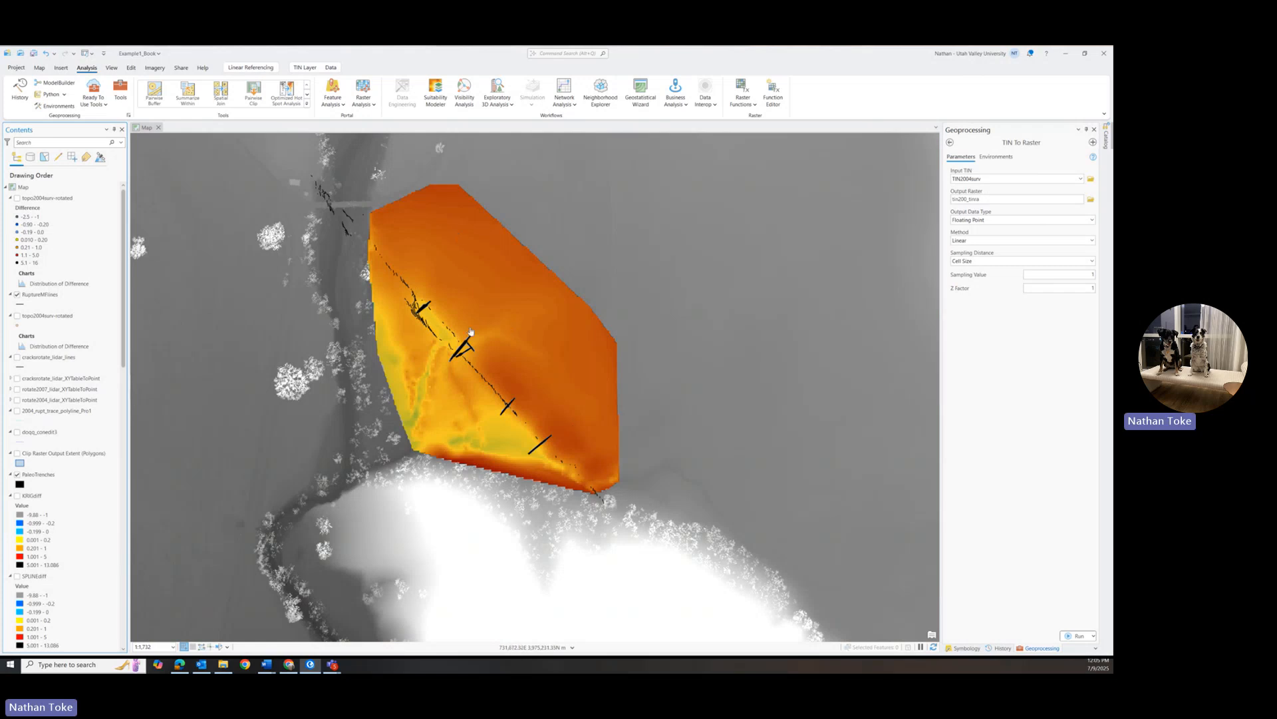
# Examine the DEMtin2004 raster cells up close and compare the surface and its legend with TIN2004surv
pyautogui.scroll(-5, 114, 434)
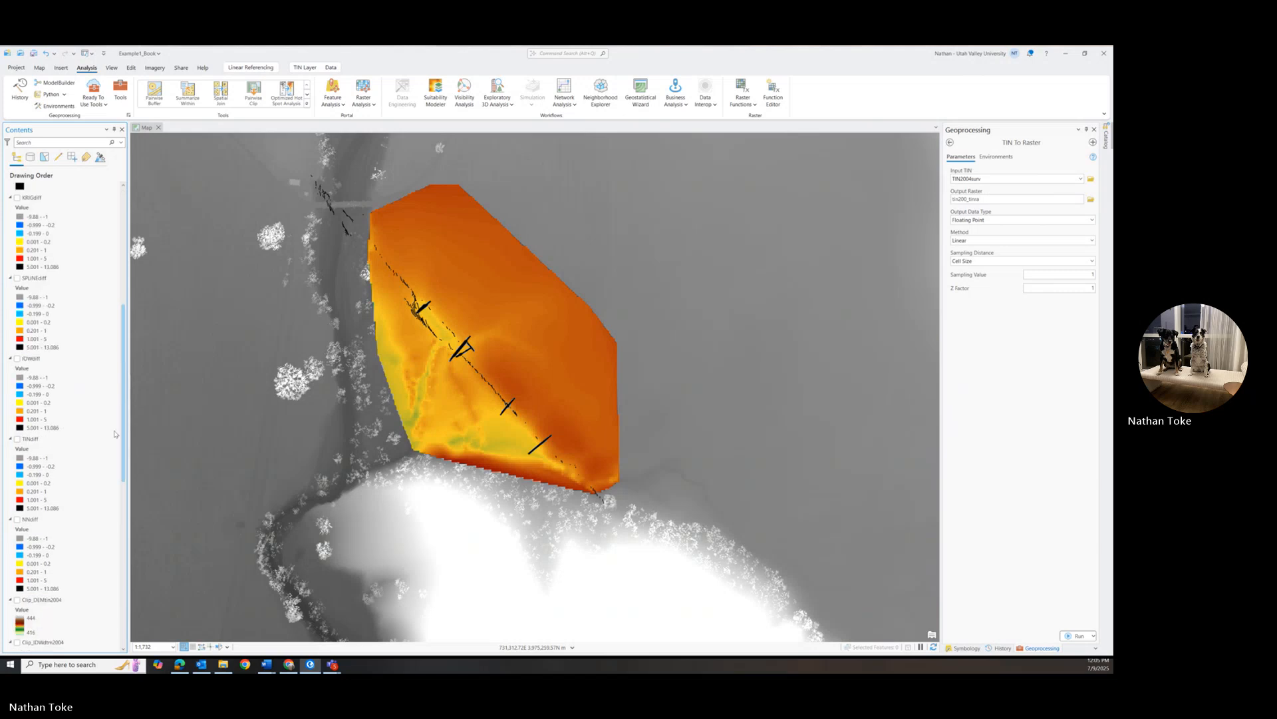
pyautogui.scroll(-10, 115, 434)
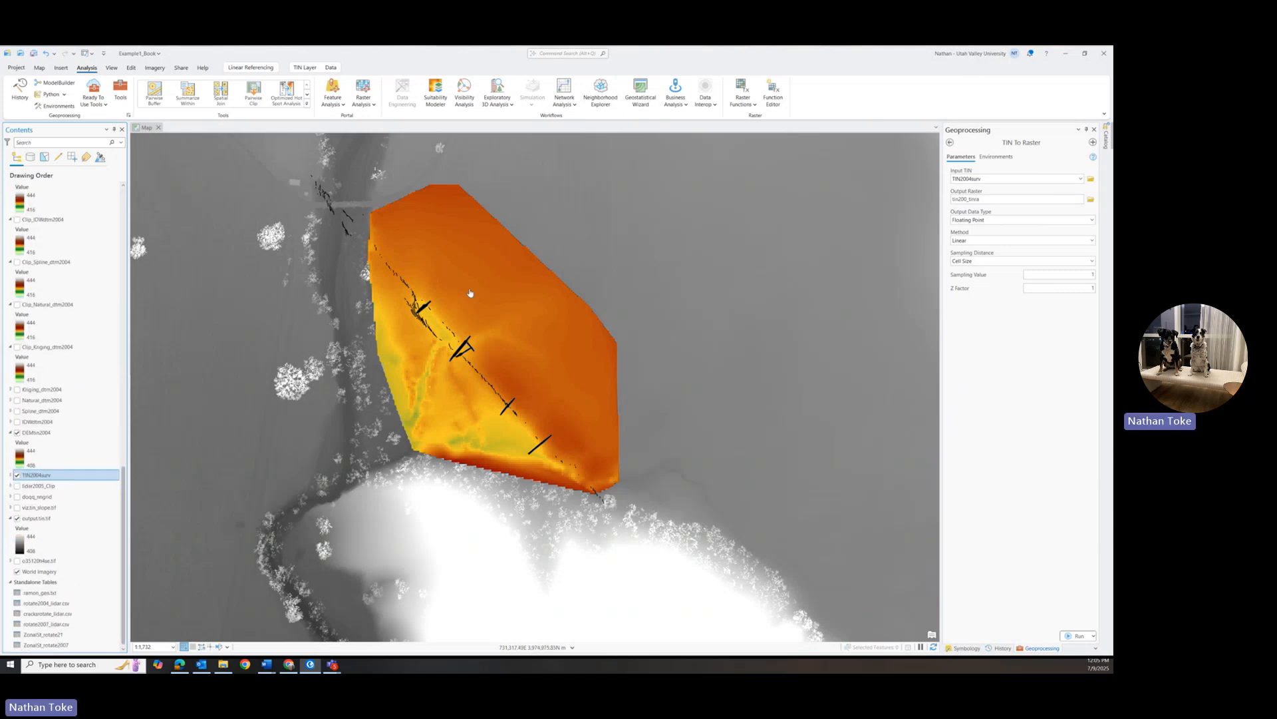
pyautogui.scroll(5, 436, 244)
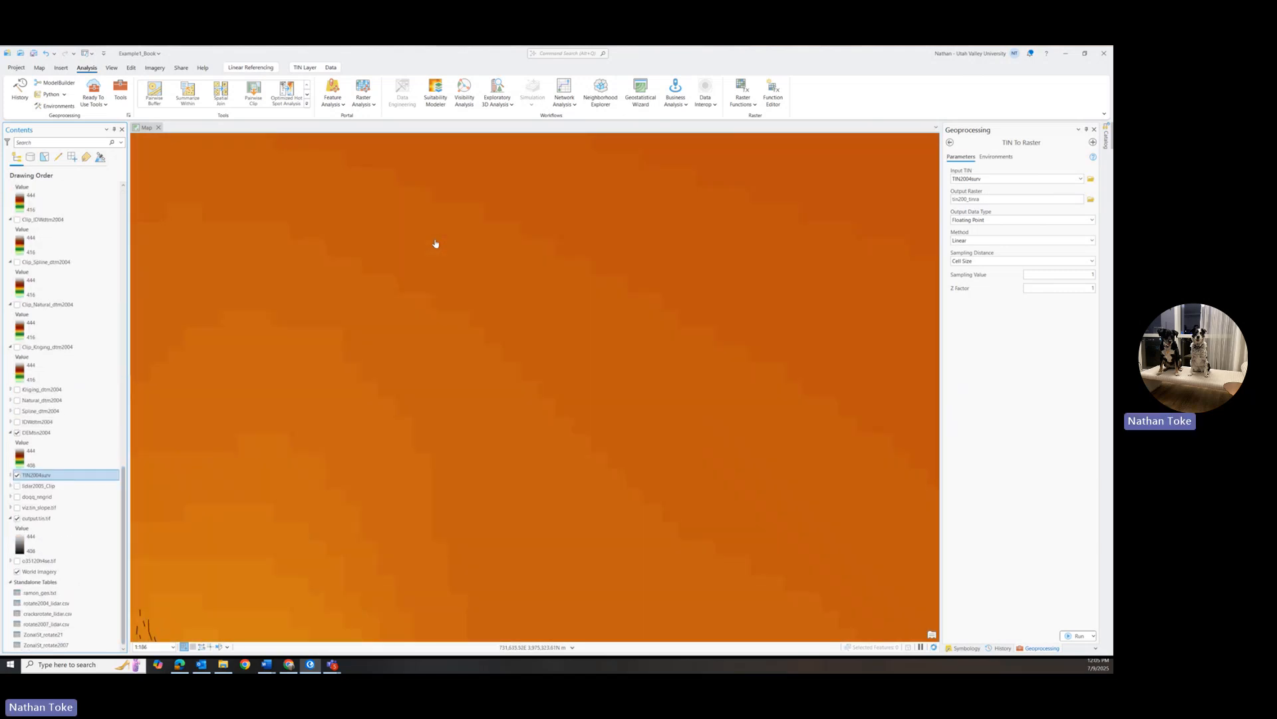
pyautogui.scroll(-5, 436, 244)
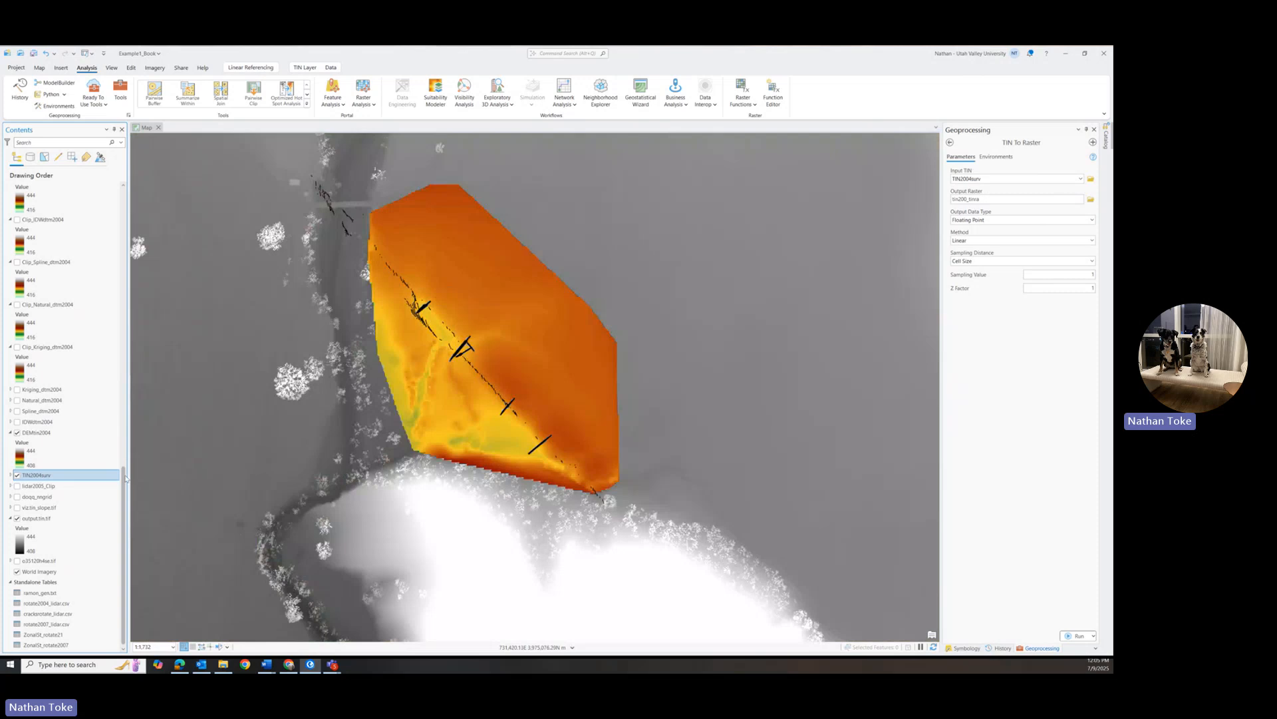
pyautogui.click(18, 475)
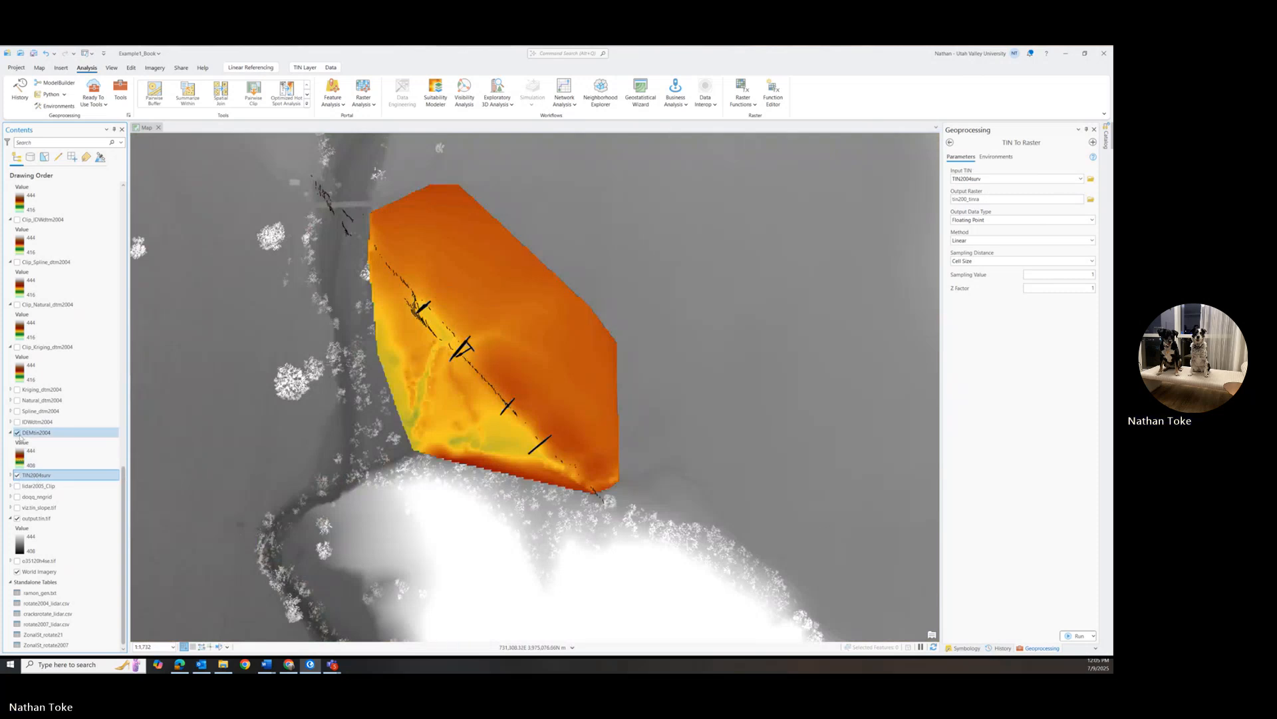
pyautogui.click(18, 432)
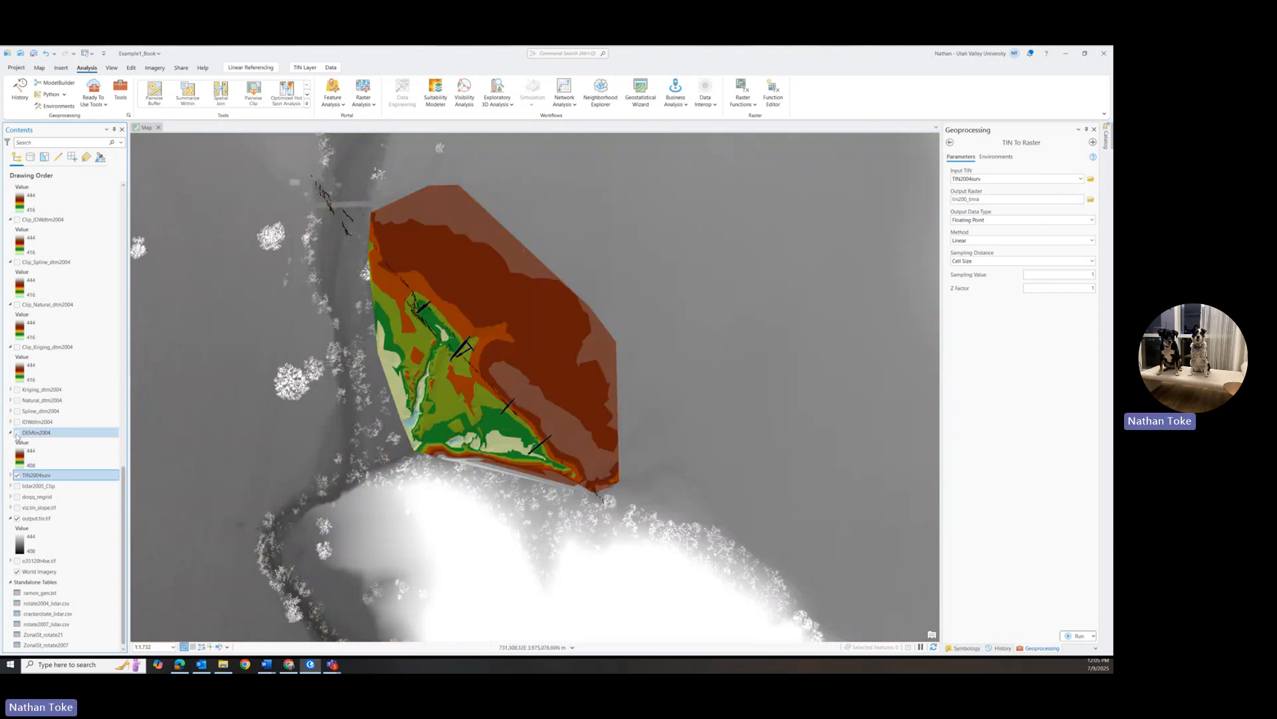
pyautogui.click(17, 433)
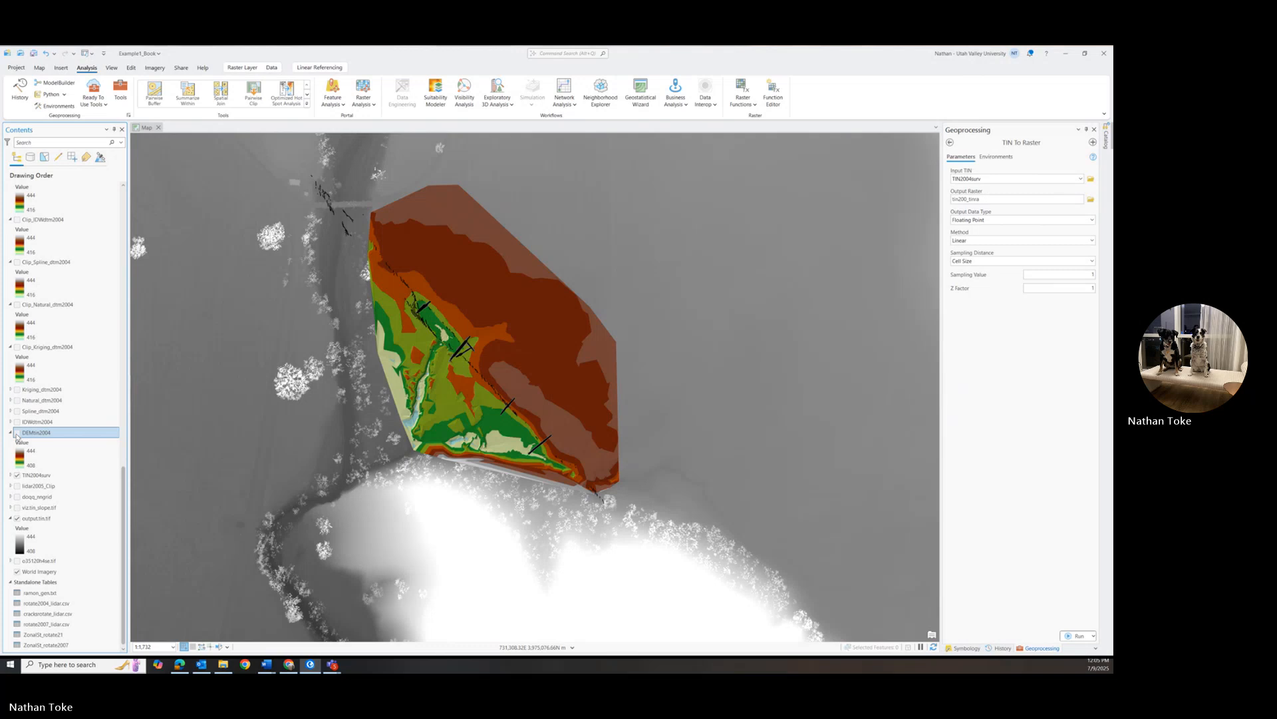
pyautogui.click(17, 433)
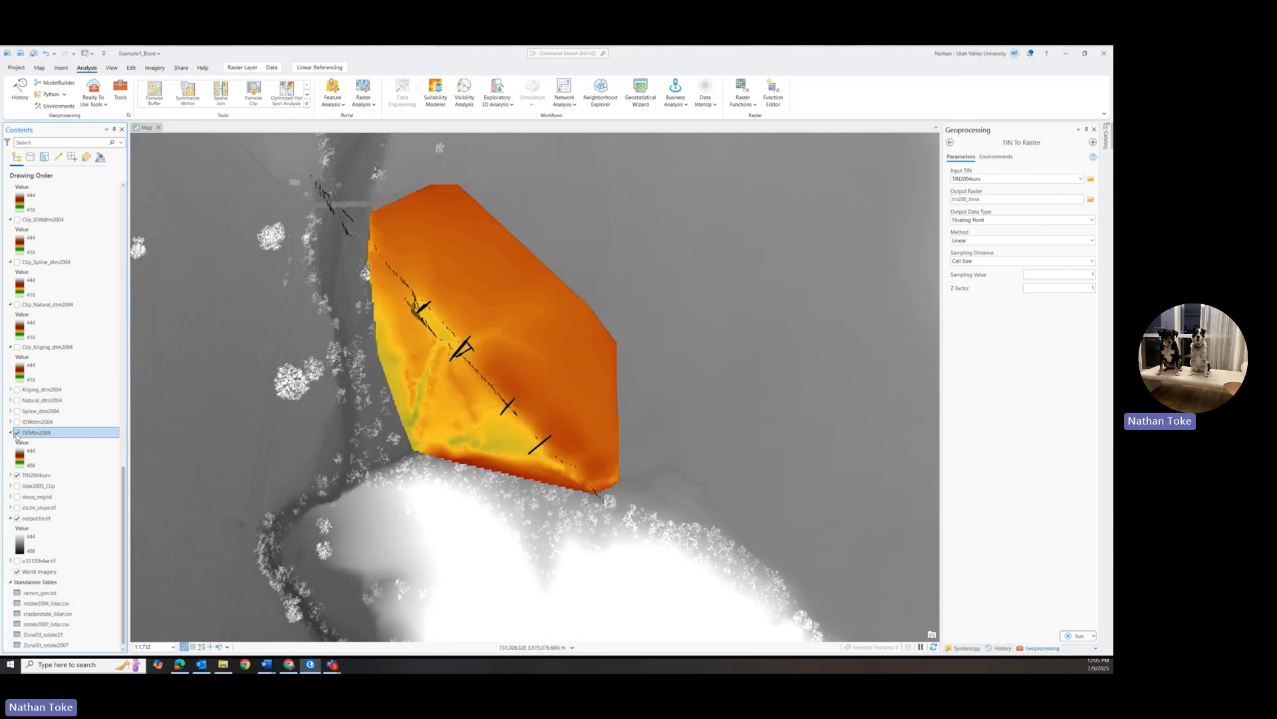
pyautogui.click(12, 475)
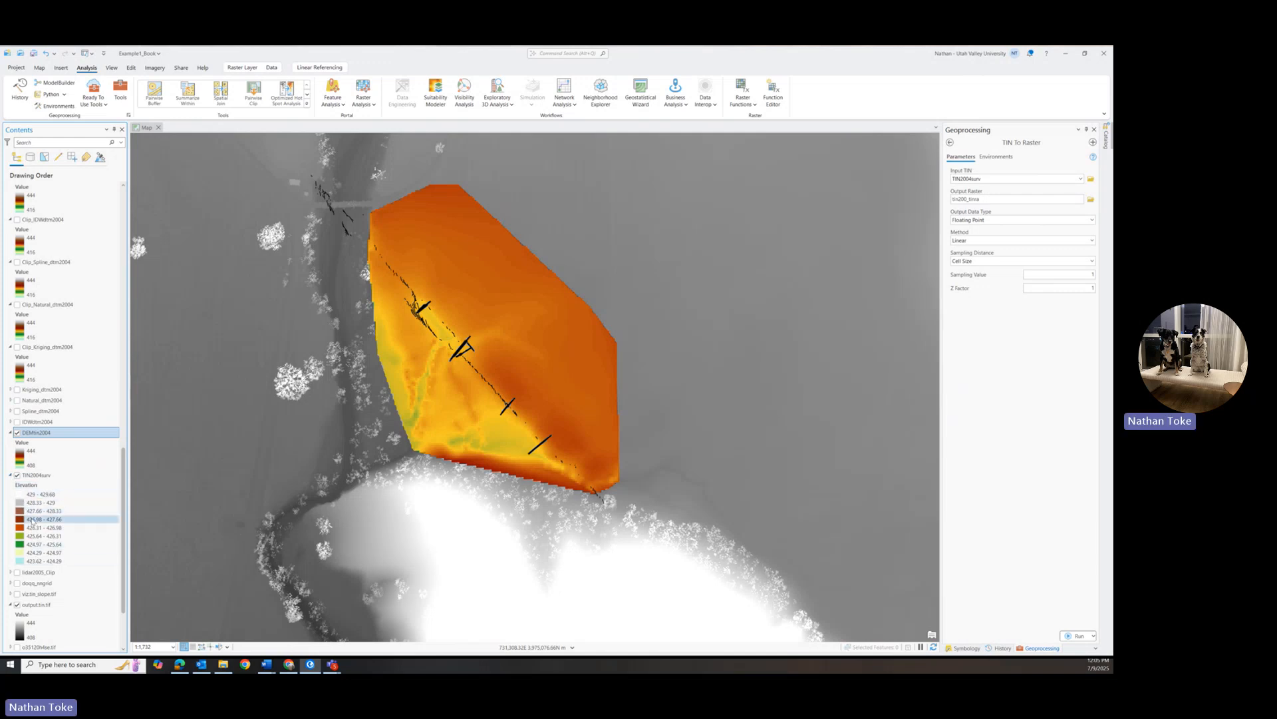
# Open the symbology settings of the DEMtin2004 layer
pyautogui.click(38, 433)
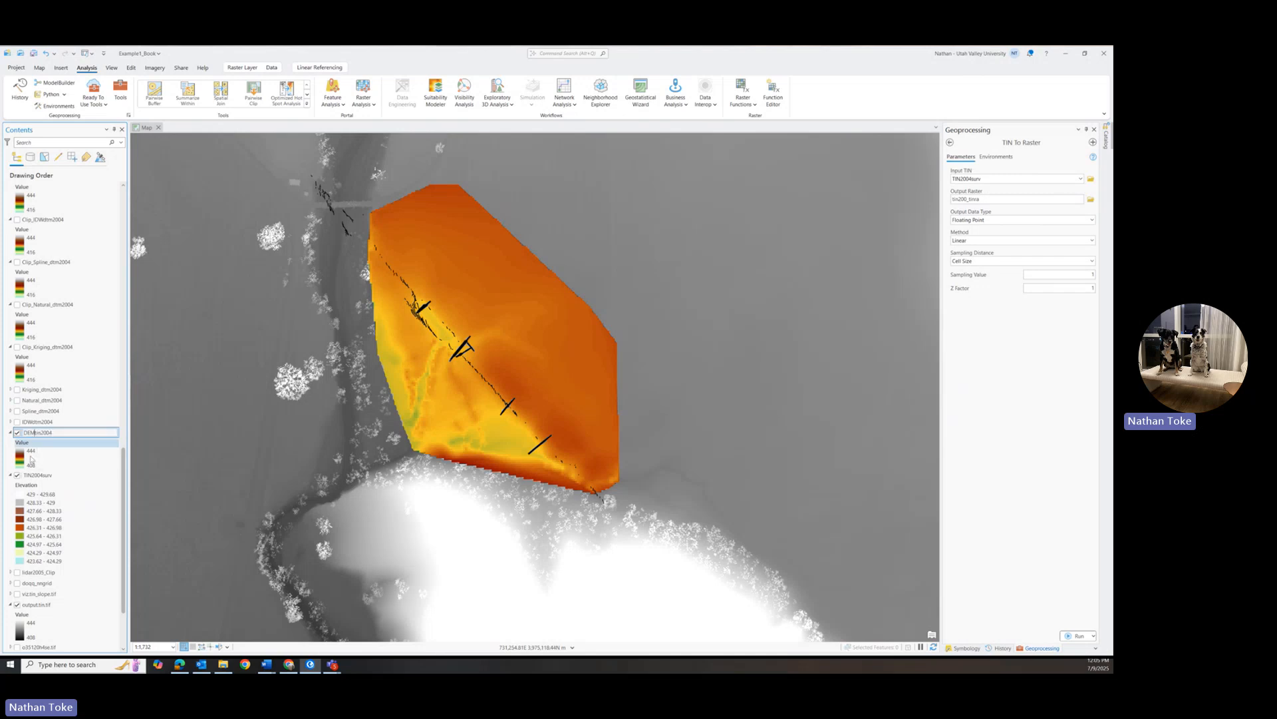
pyautogui.click(30, 459)
pyautogui.rightClick(38, 432)
pyautogui.click(53, 420)
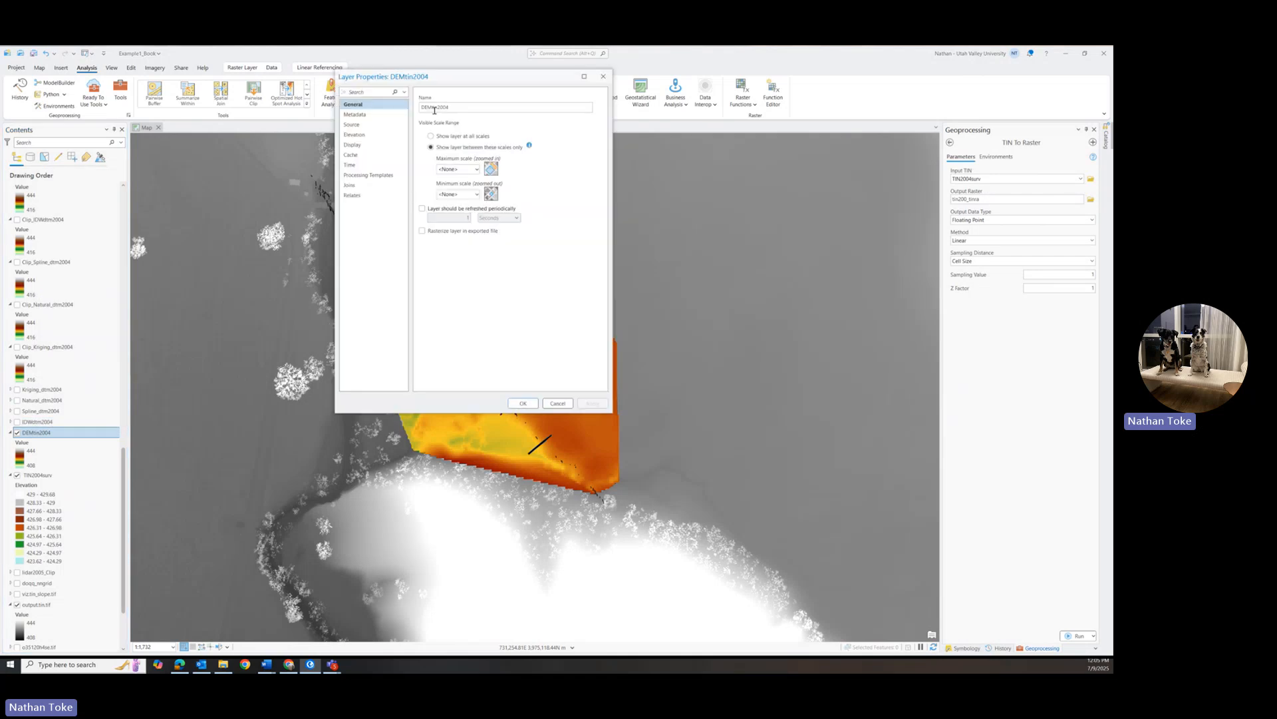
pyautogui.click(604, 76)
pyautogui.rightClick(40, 436)
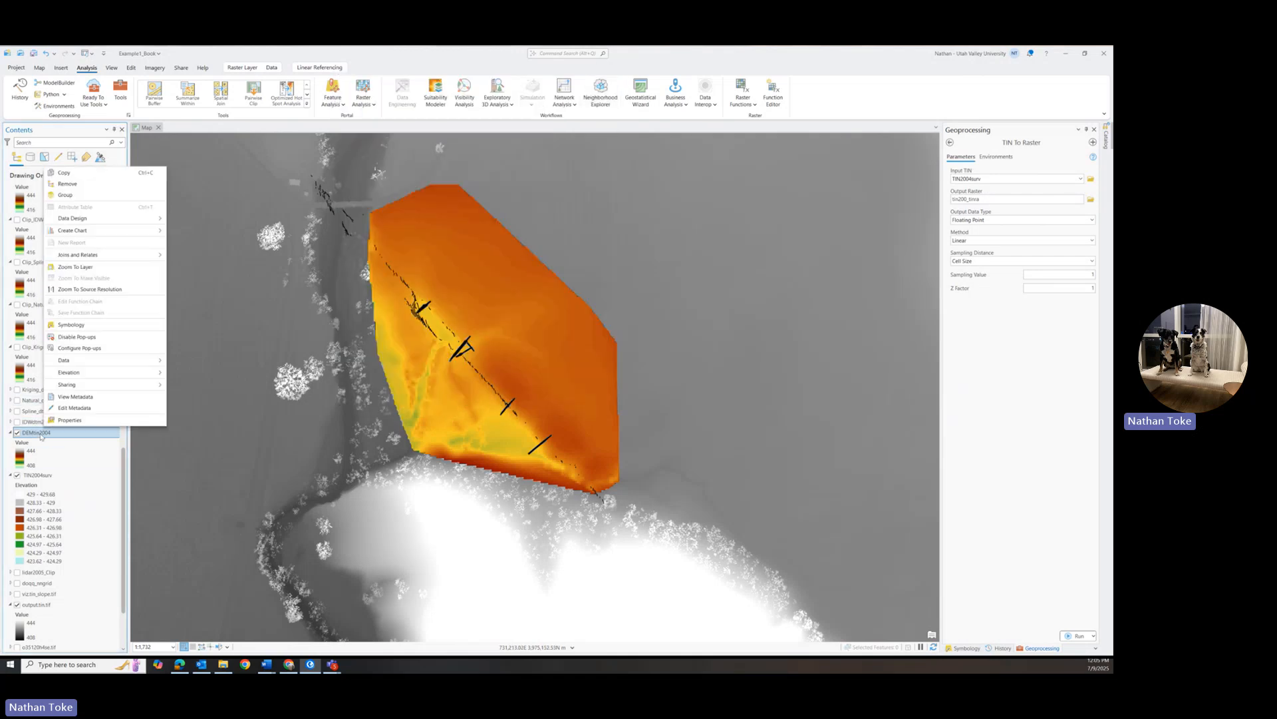
pyautogui.click(67, 333)
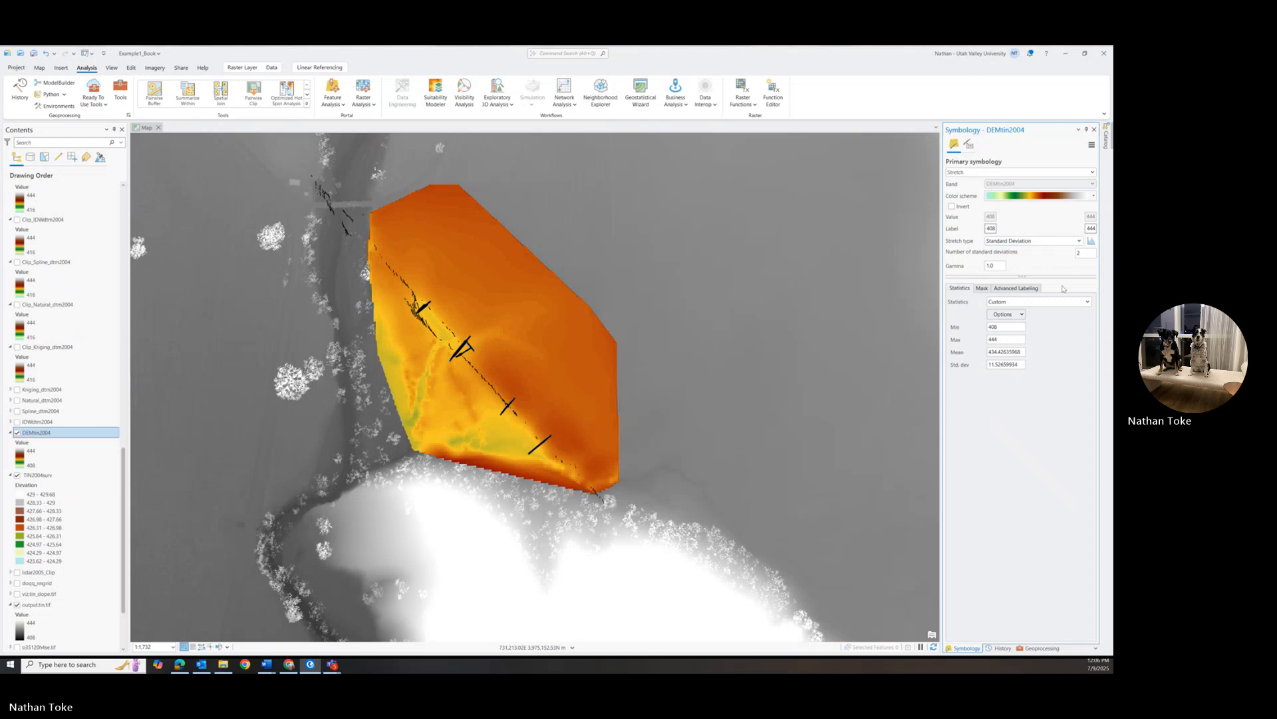
# Try the Minimum Maximum stretch type on the DEMtin2004 raster, and return it to Standard Deviation
pyautogui.click(1079, 243)
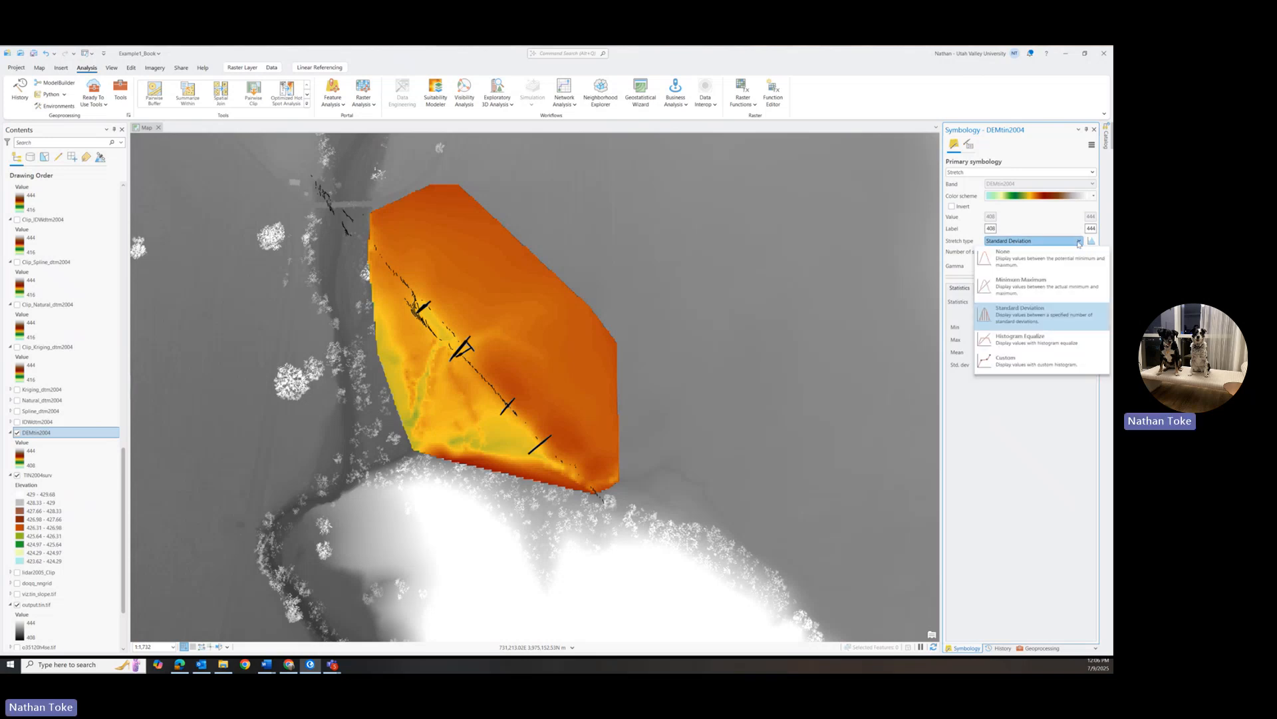
pyautogui.click(1023, 291)
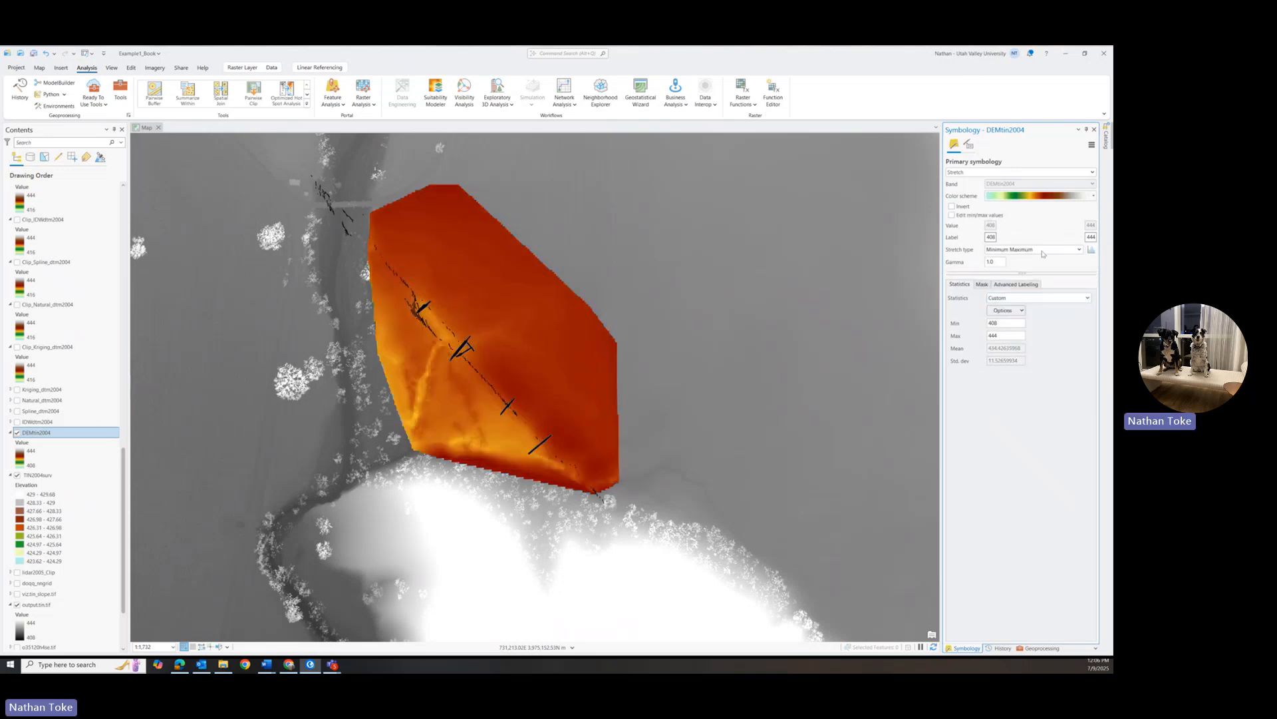
pyautogui.click(1080, 249)
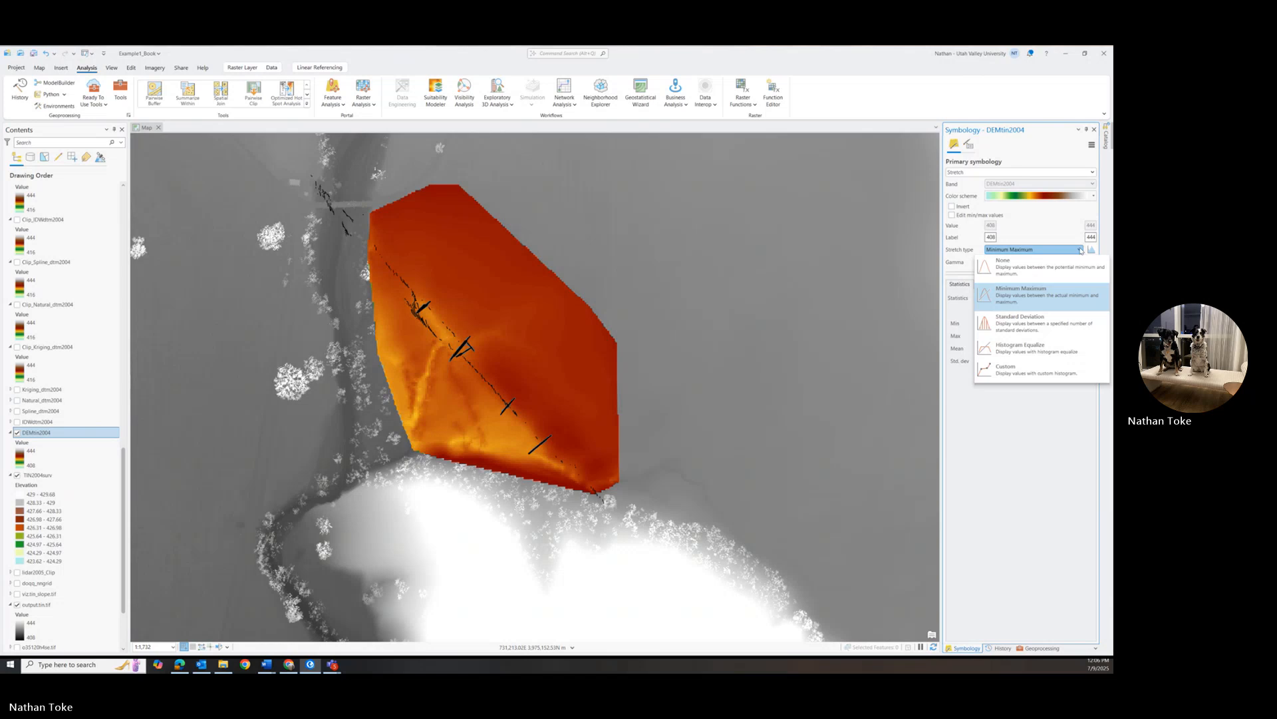
pyautogui.click(1018, 323)
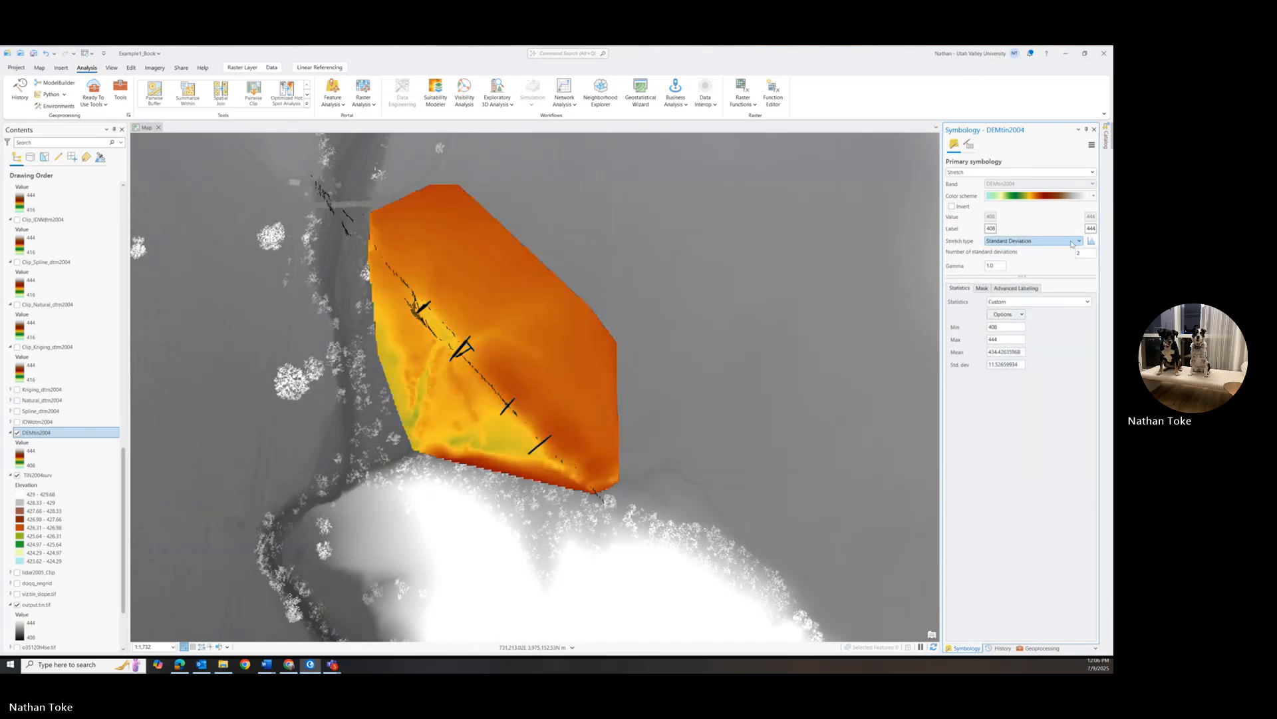
# Set the number of standard deviations for the DEMtin2004 stretch to 1
pyautogui.moveTo(1082, 254); pyautogui.dragTo(1062, 256)
pyautogui.write('1')
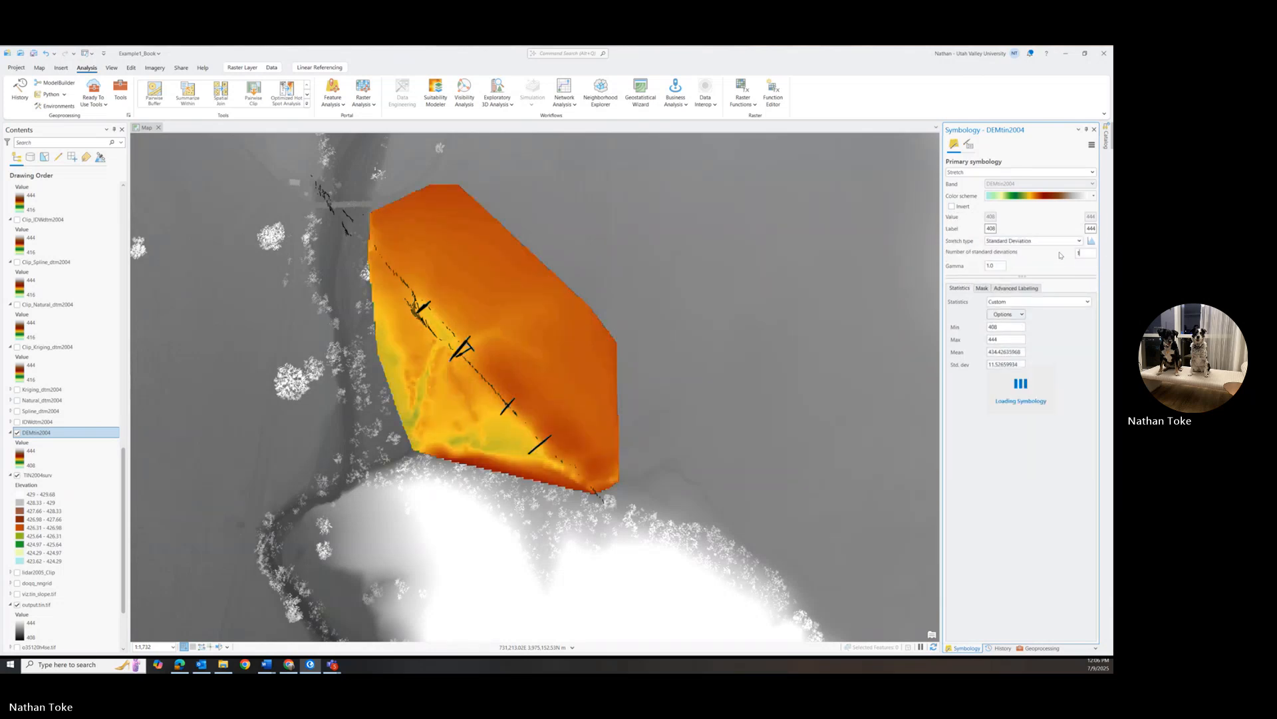
pyautogui.press('Return')
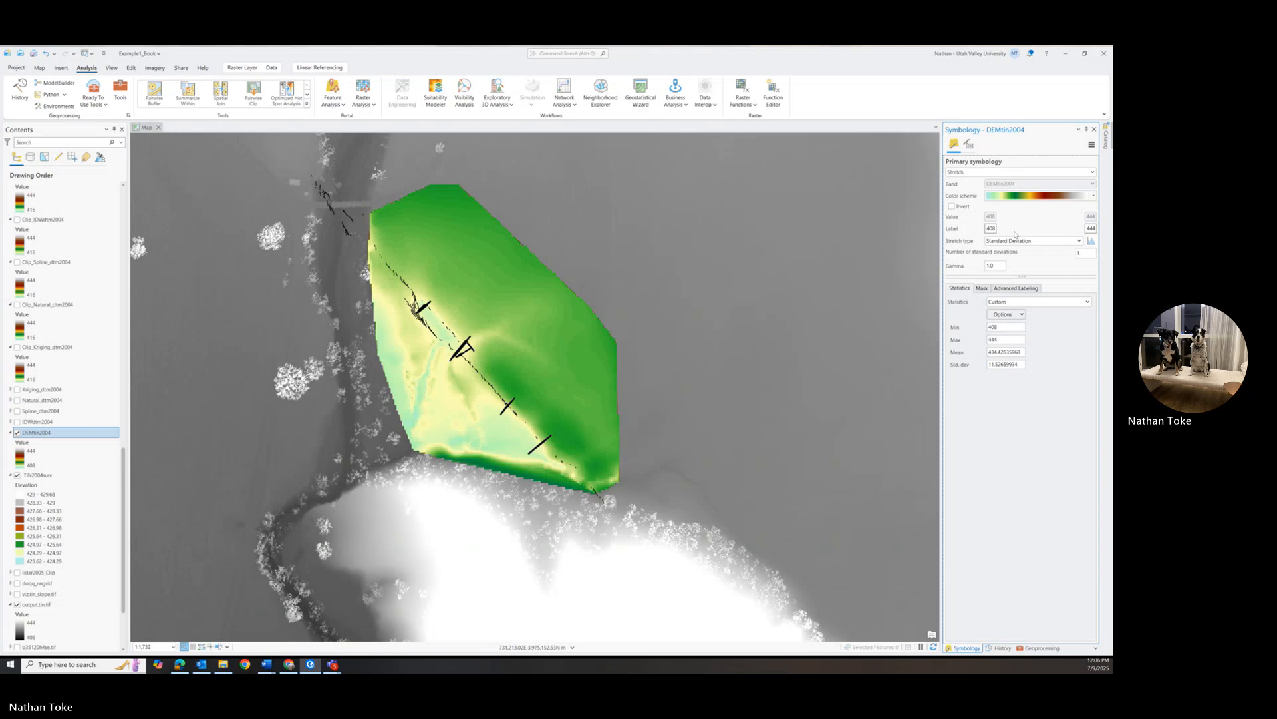
pyautogui.moveTo(1082, 254); pyautogui.dragTo(1073, 257)
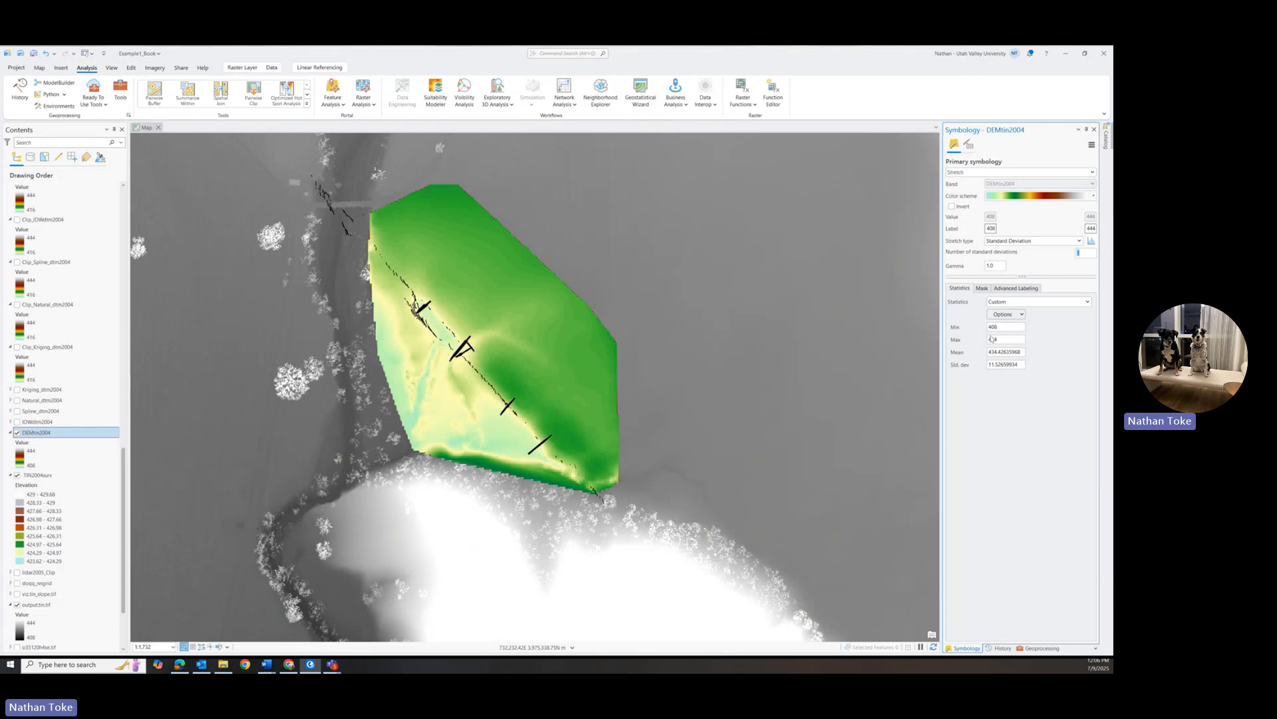
# Set the custom statistics of DEMtin2004 to a minimum of 420 and a maximum of 430
pyautogui.moveTo(1008, 326); pyautogui.dragTo(991, 327)
pyautogui.write('20')
pyautogui.click(994, 339)
pyautogui.moveTo(999, 340); pyautogui.dragTo(995, 340)
pyautogui.doubleClick(995, 339)
pyautogui.write('420')
pyautogui.press('Return')
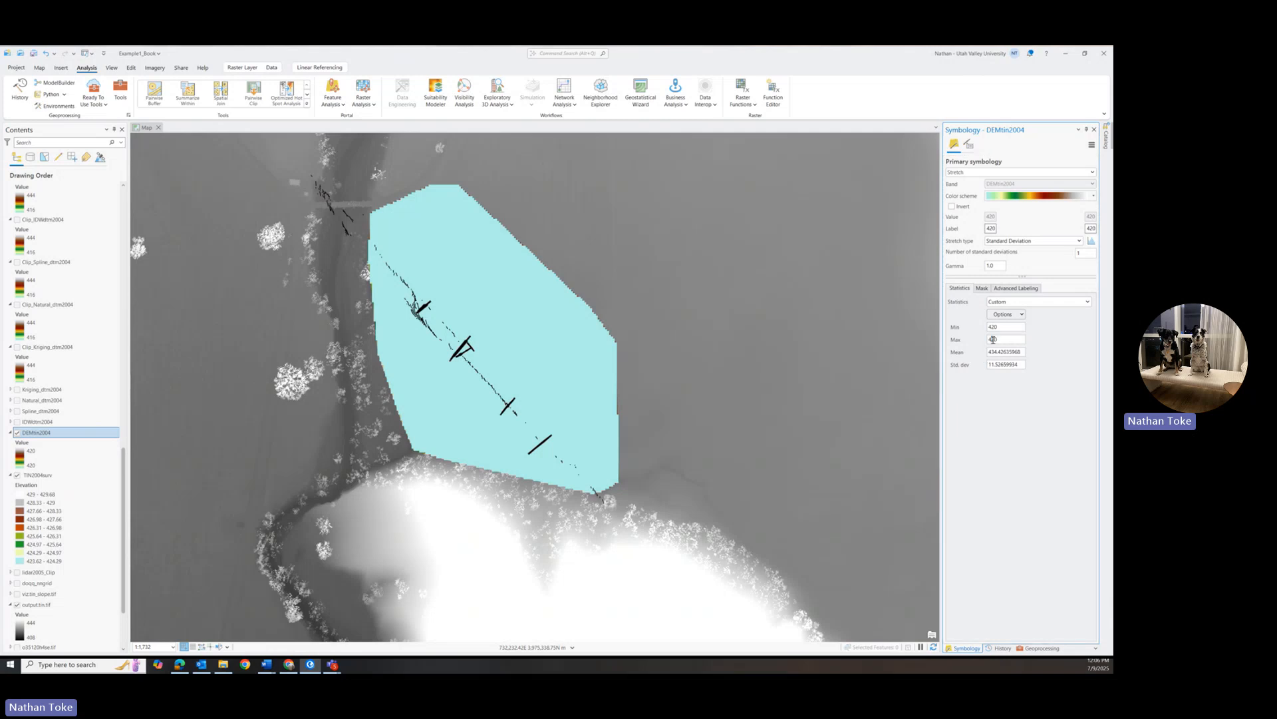
pyautogui.press('Return')
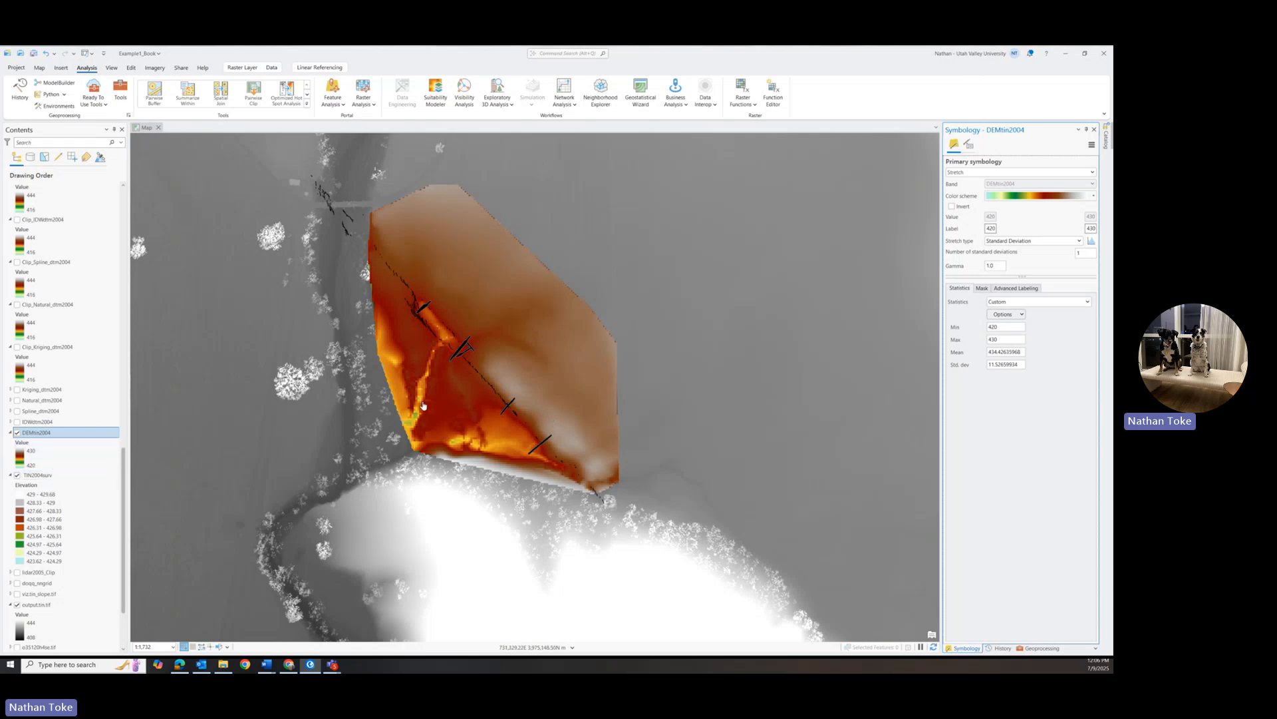
# Hide the TIN2004surv layer, keep DEMtin2004 shown, and collapse the legends of both layers
pyautogui.click(1041, 648)
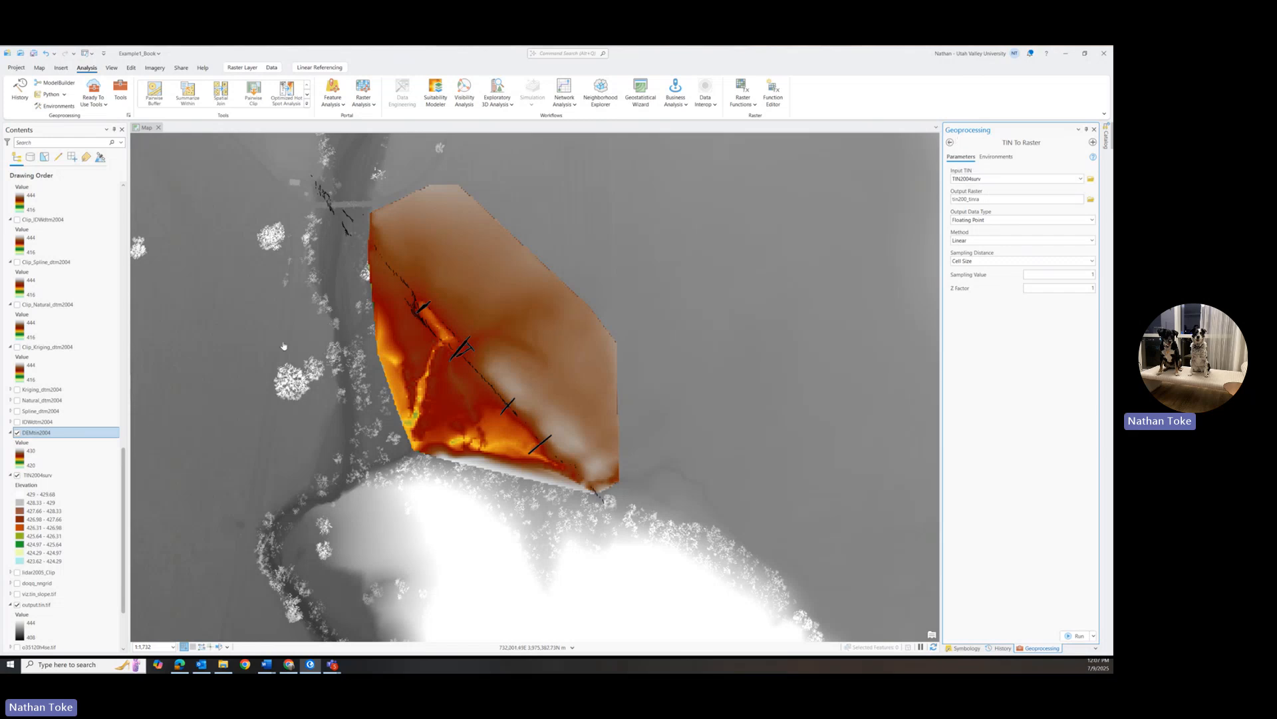
pyautogui.click(17, 433)
pyautogui.click(10, 432)
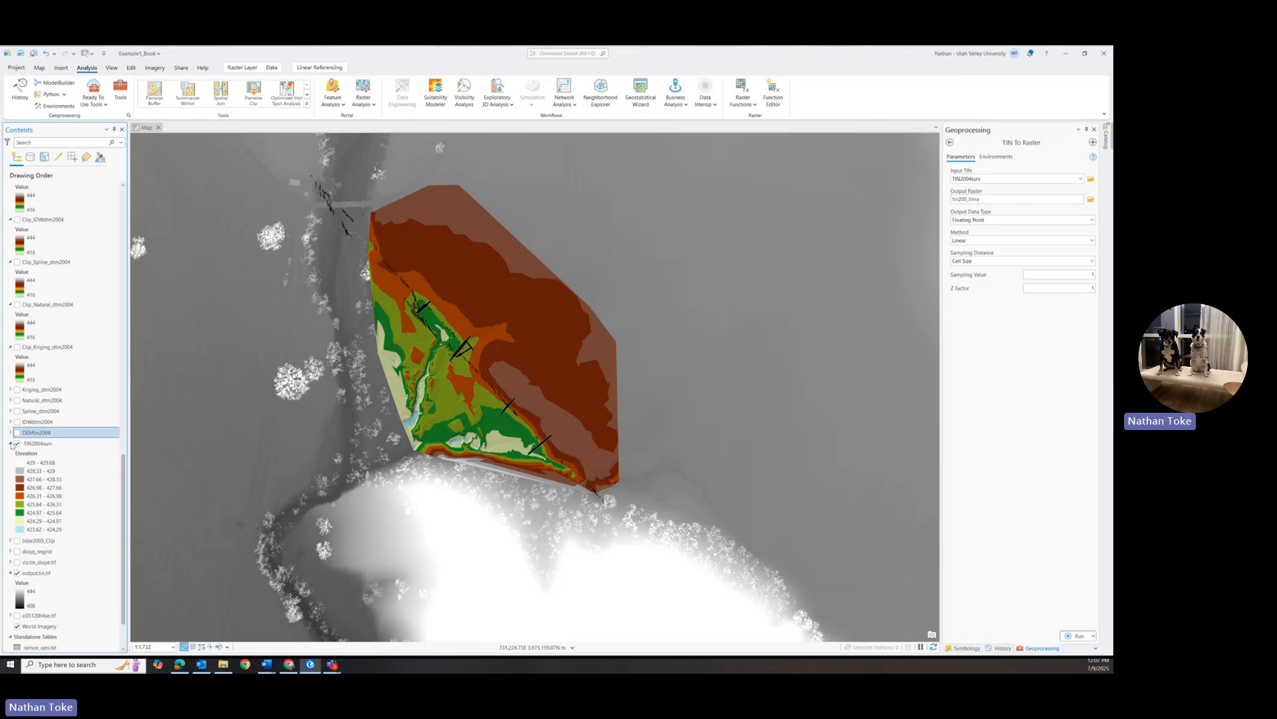
pyautogui.click(11, 443)
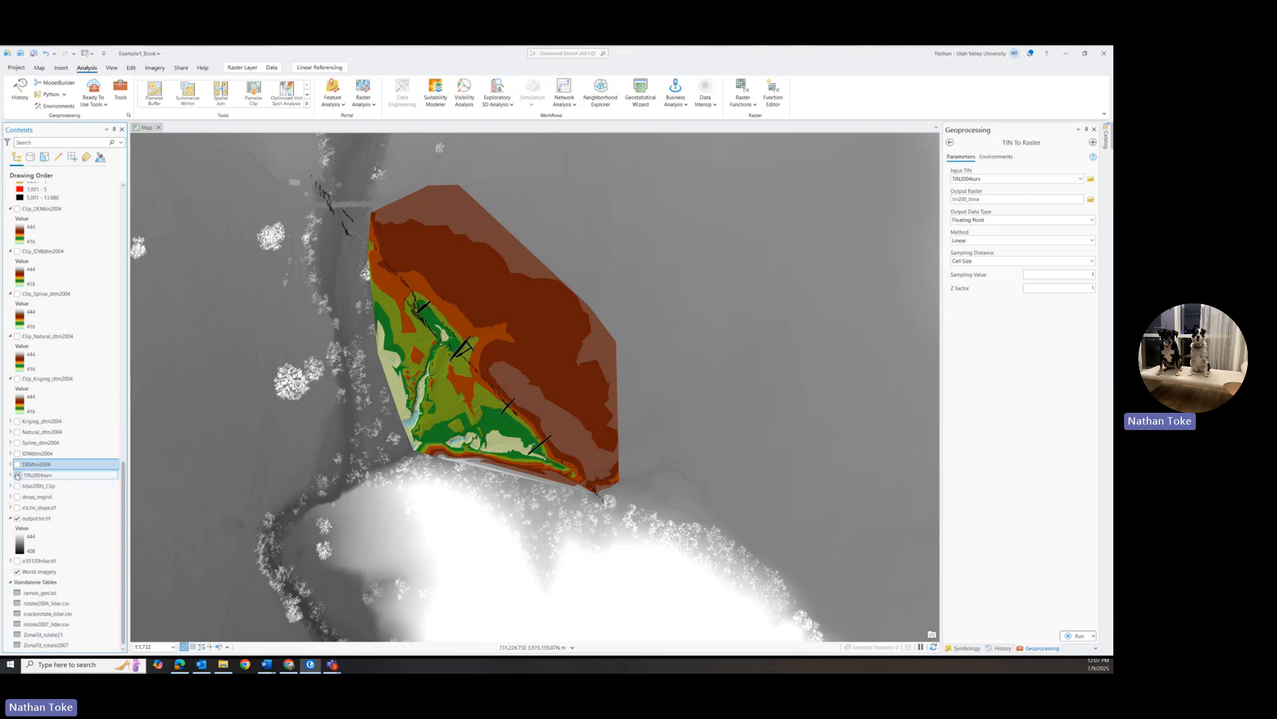
pyautogui.click(18, 475)
pyautogui.click(18, 464)
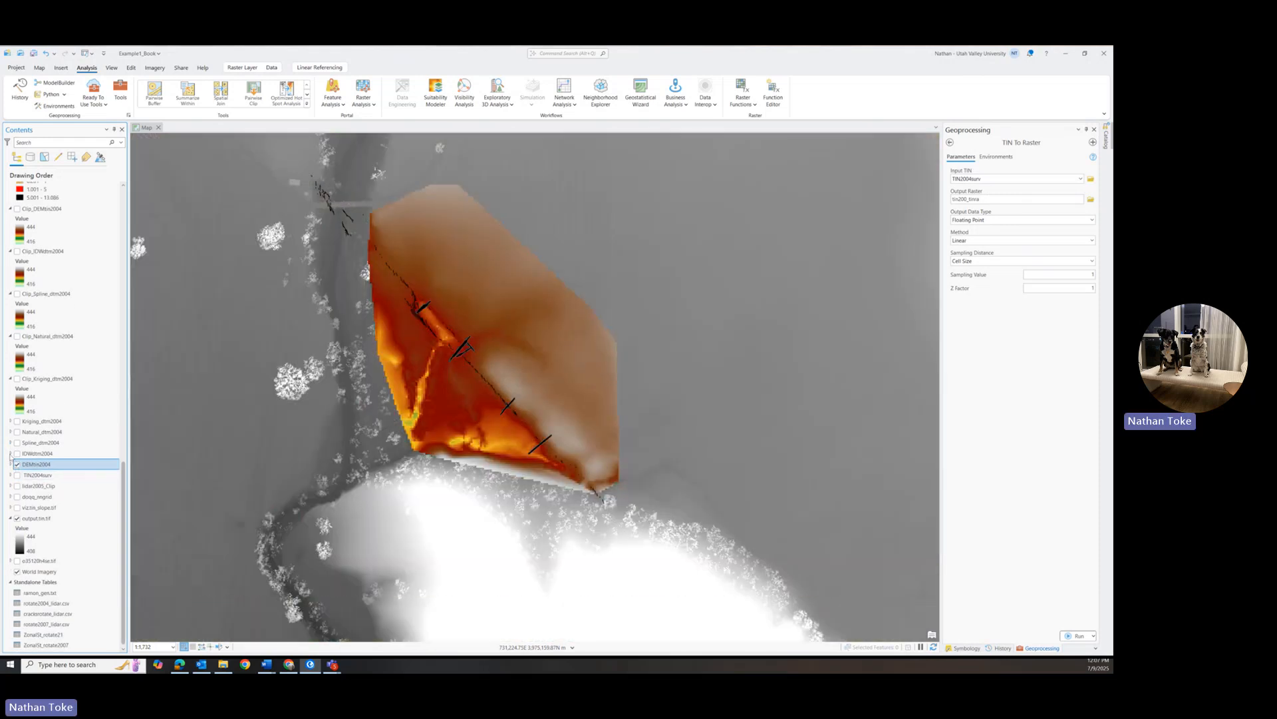
# Show the IDWdtm2004 layer on the map and expand the legends of IDWdtm2004 and DEMtin2004
pyautogui.click(10, 455)
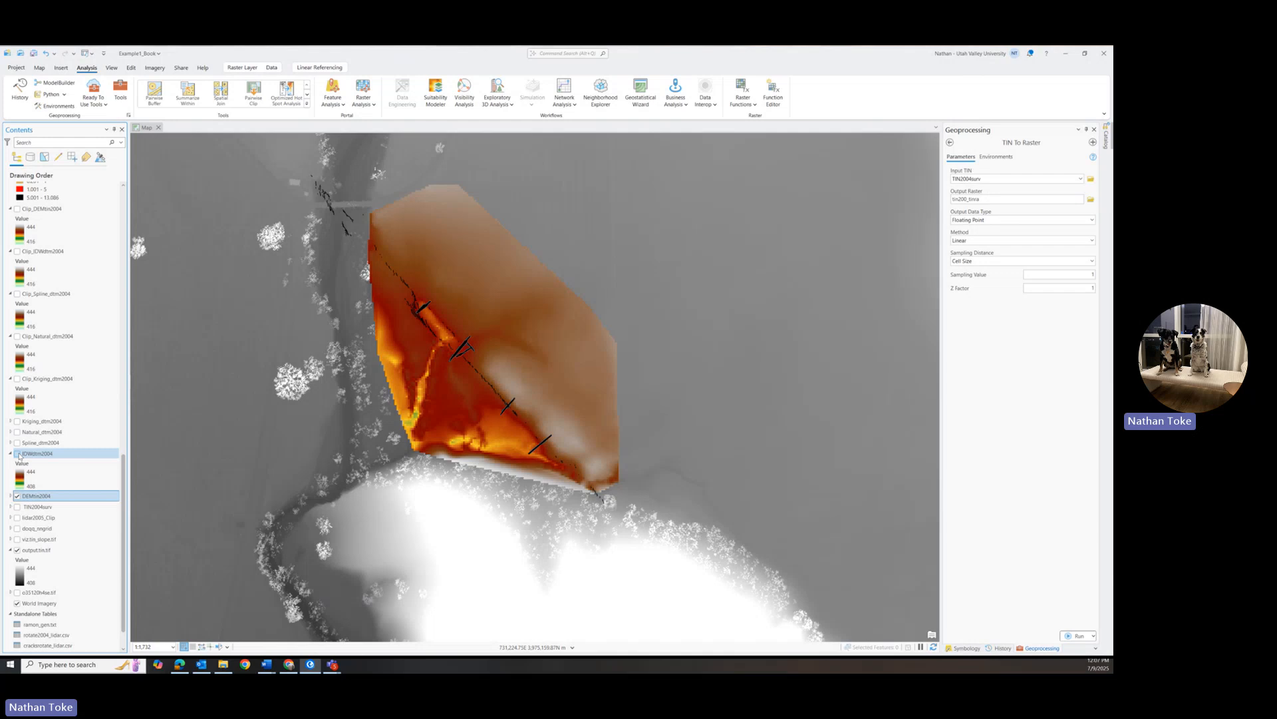
pyautogui.click(18, 454)
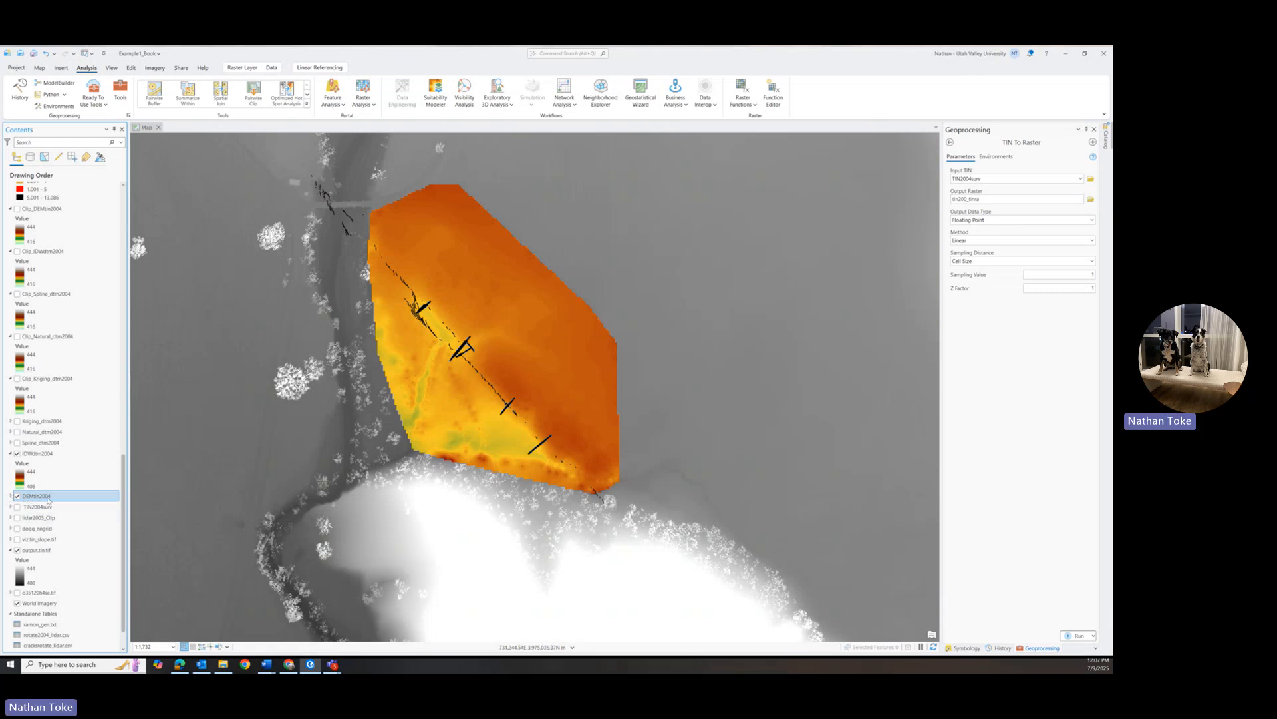
pyautogui.click(11, 496)
# Reopen the DEMtin2004 symbology and base its stretch on the Dataset statistics
pyautogui.rightClick(47, 498)
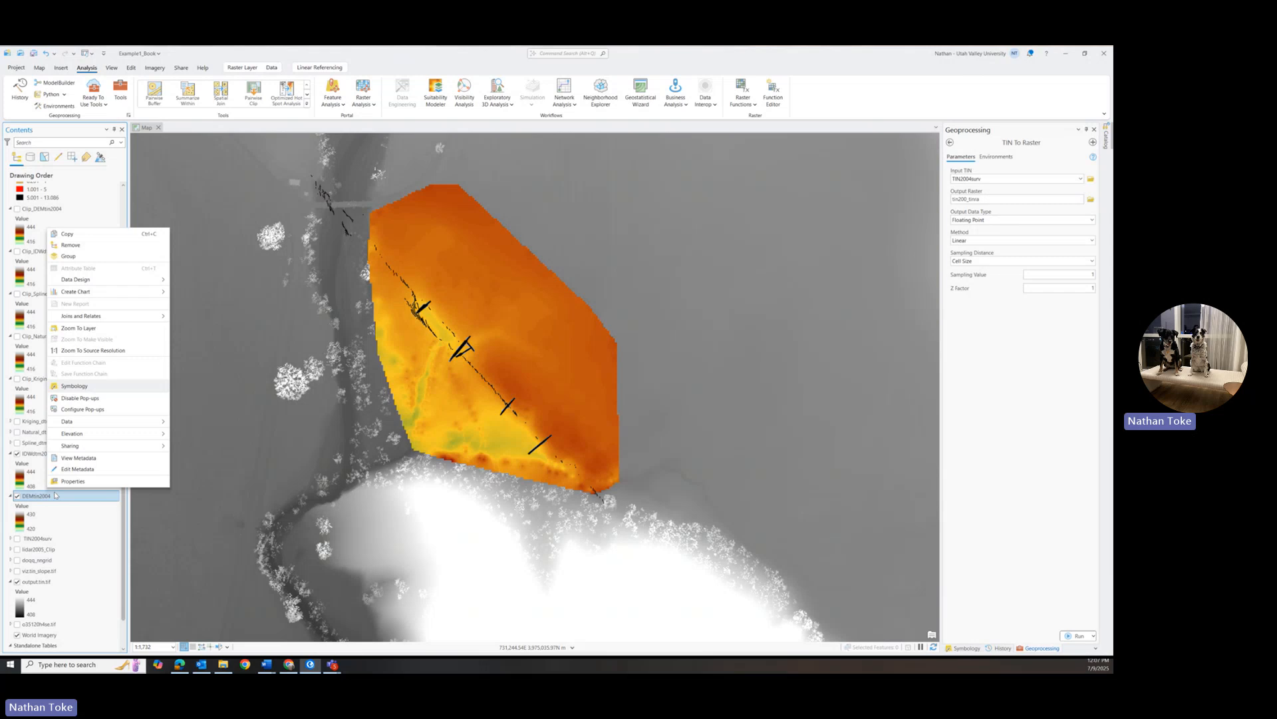
pyautogui.click(89, 386)
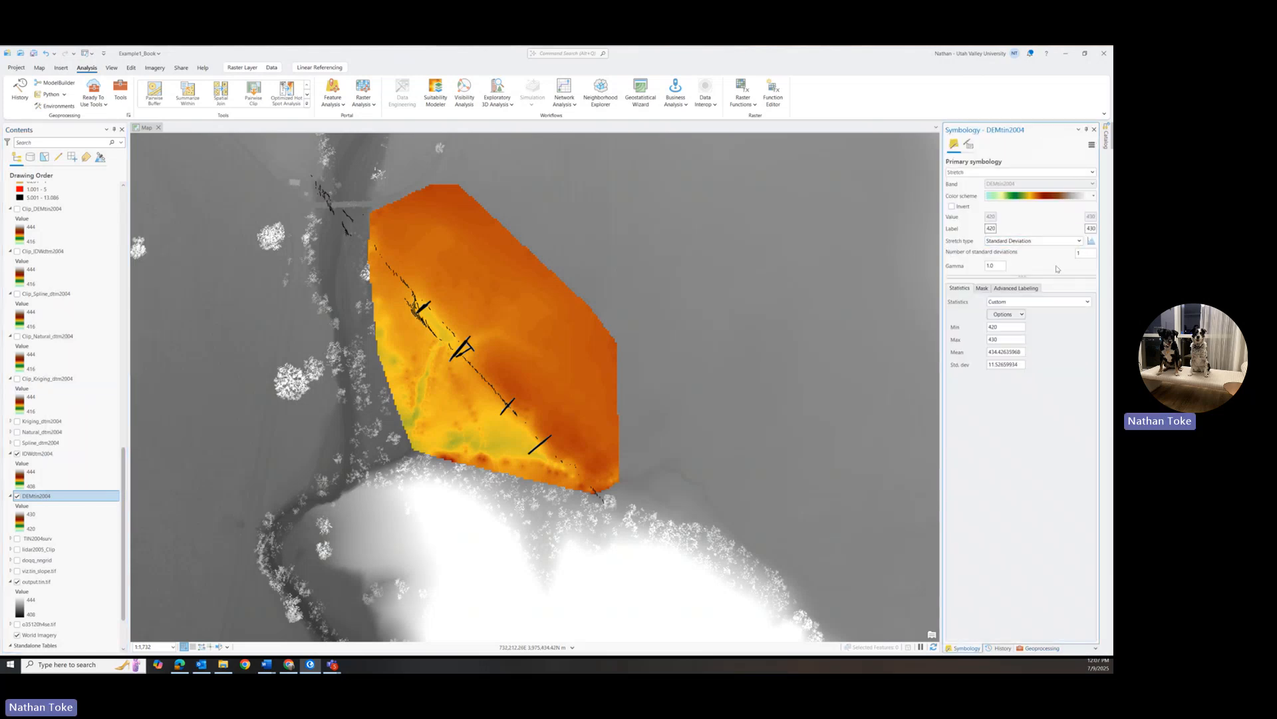
pyautogui.click(1006, 302)
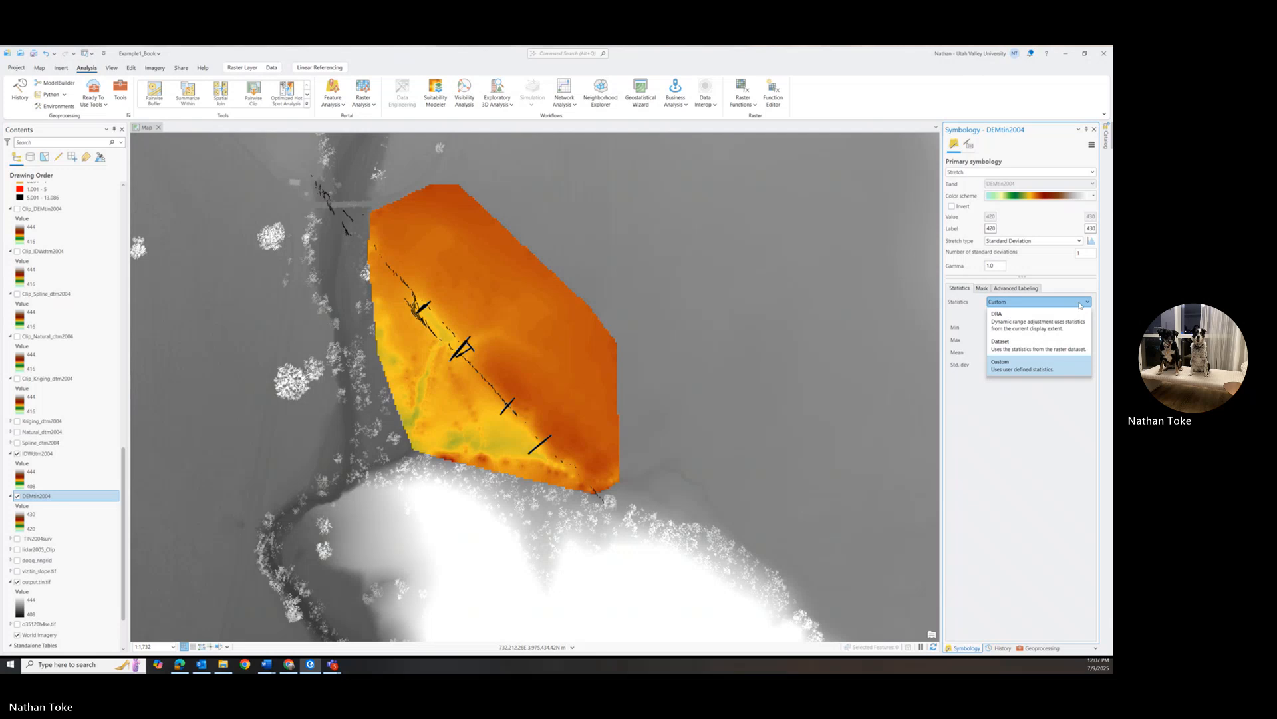
pyautogui.click(1006, 340)
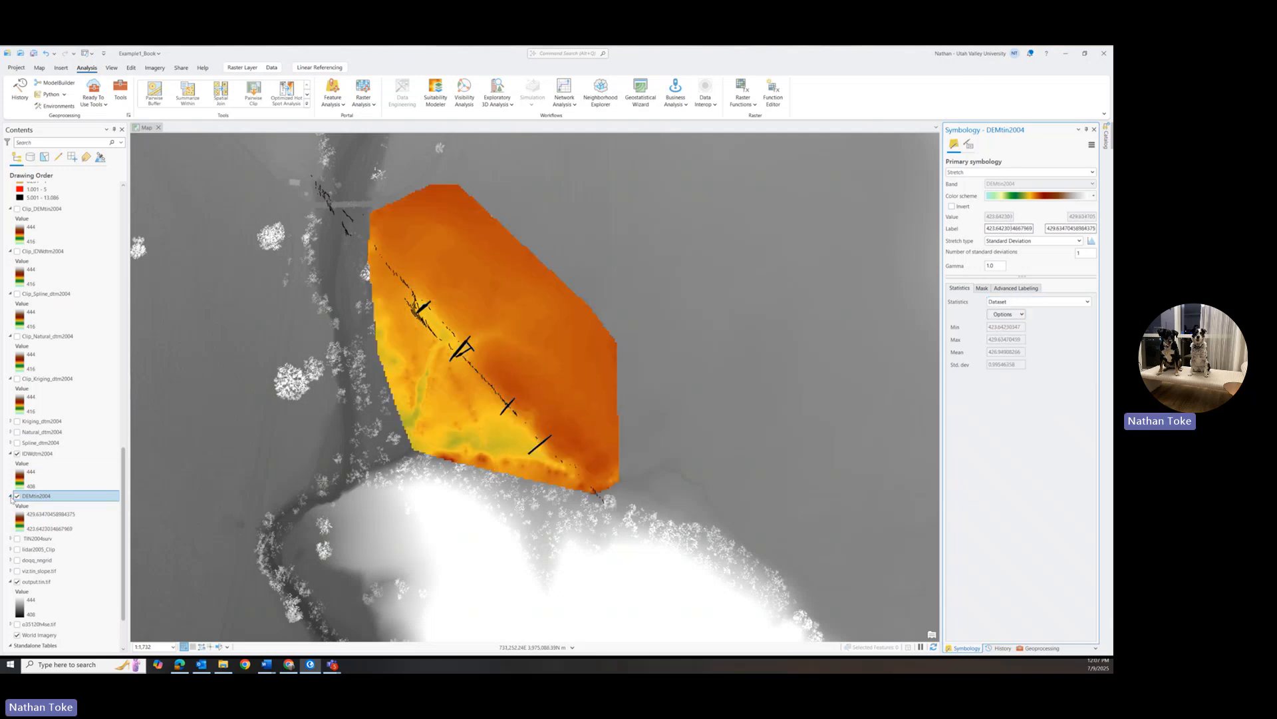
# Compare the IDWdtm2004 and DEMtin2004 surfaces by switching the IDWdtm2004 layer off and on
pyautogui.click(16, 453)
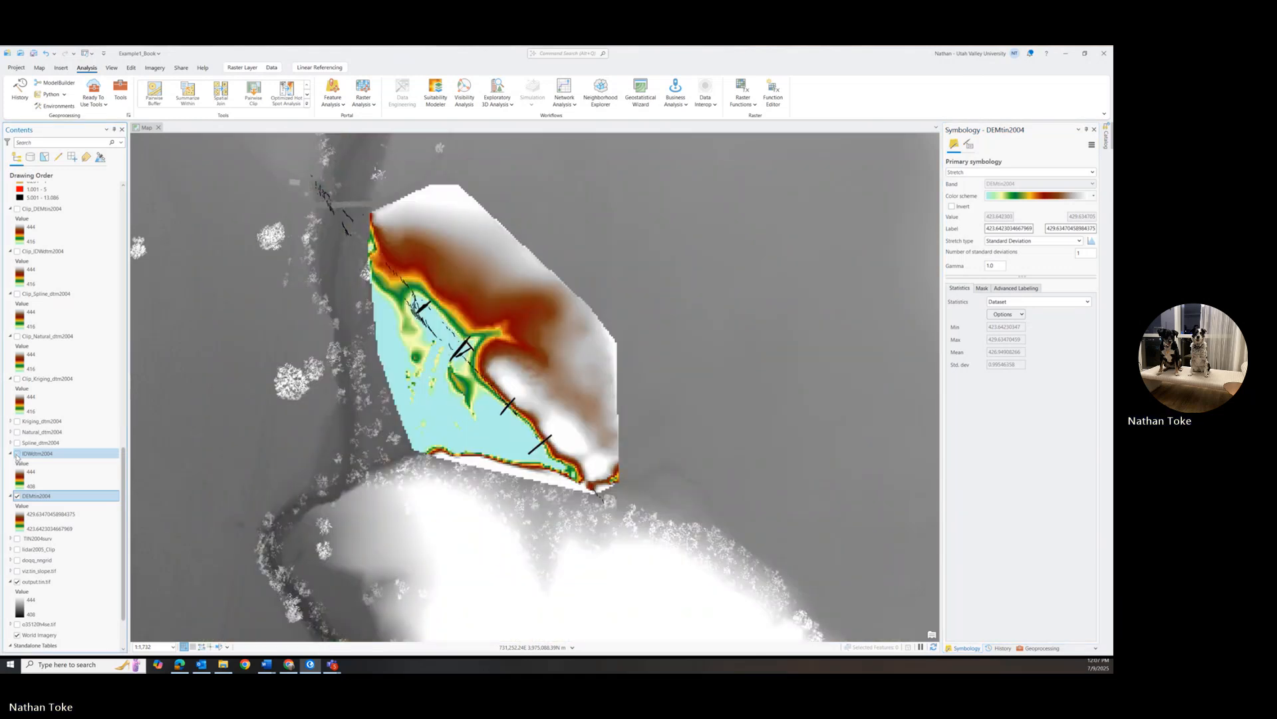
pyautogui.click(17, 454)
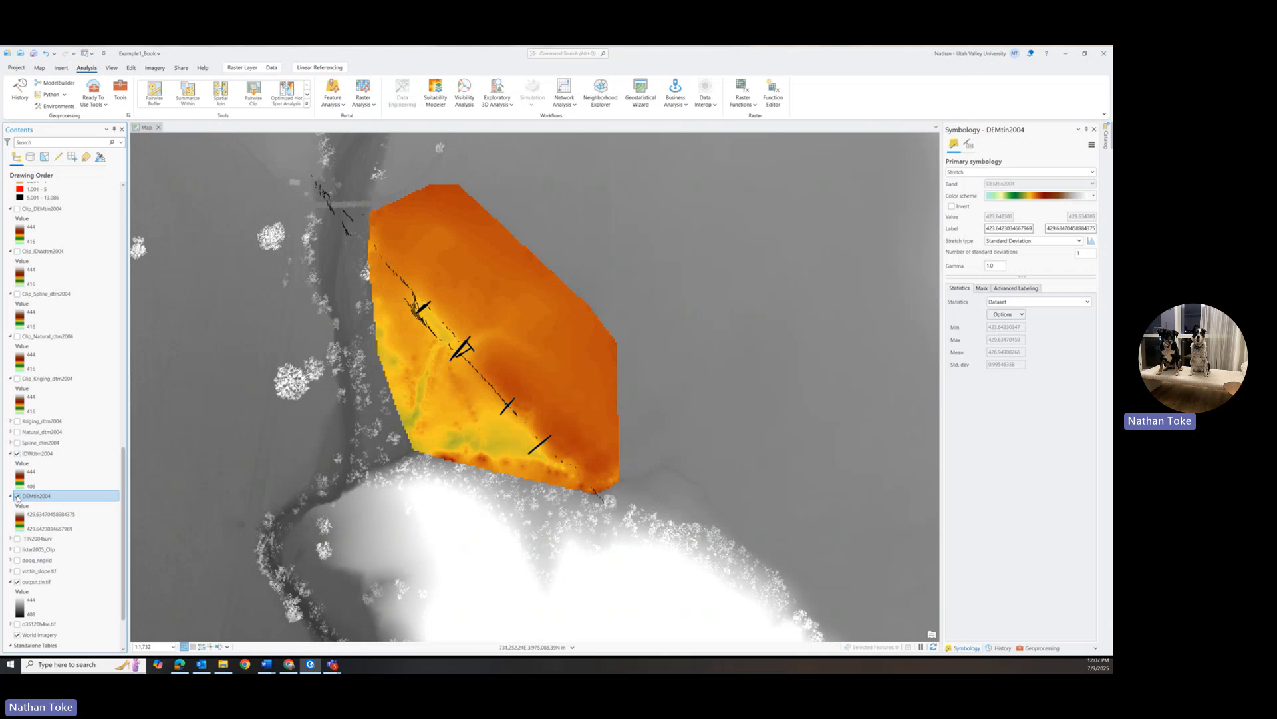
pyautogui.click(17, 454)
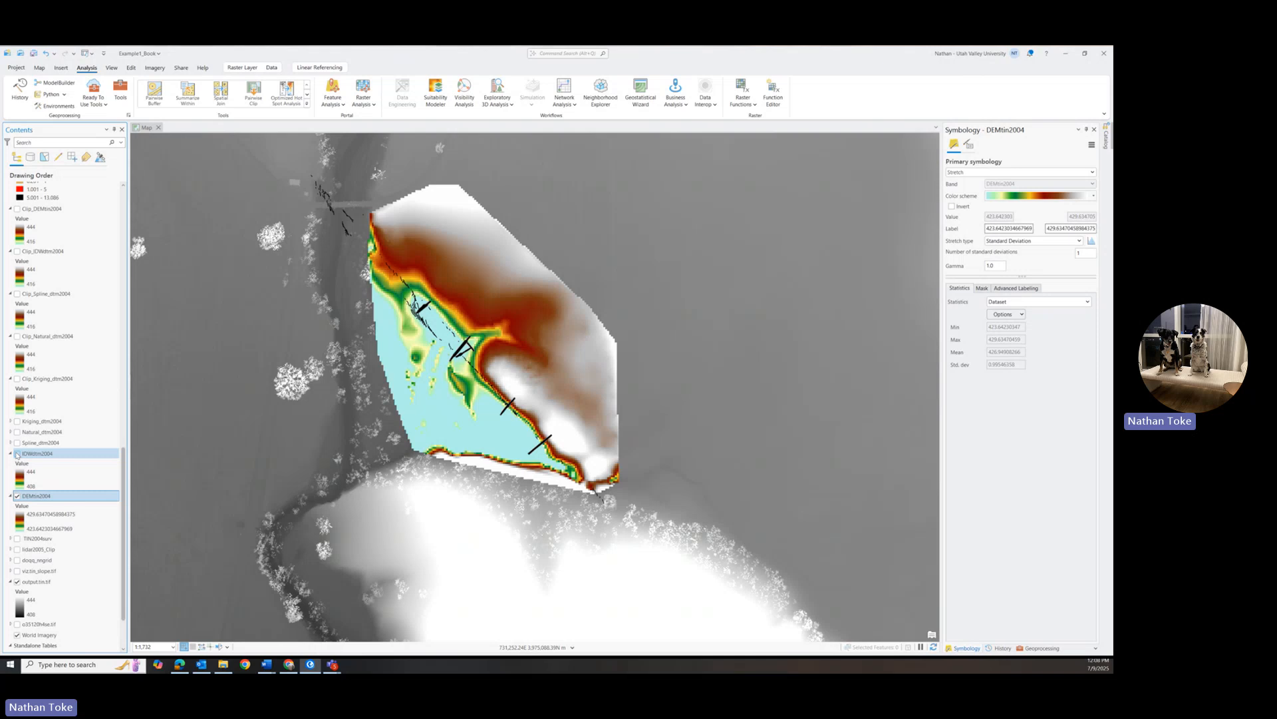
pyautogui.click(17, 453)
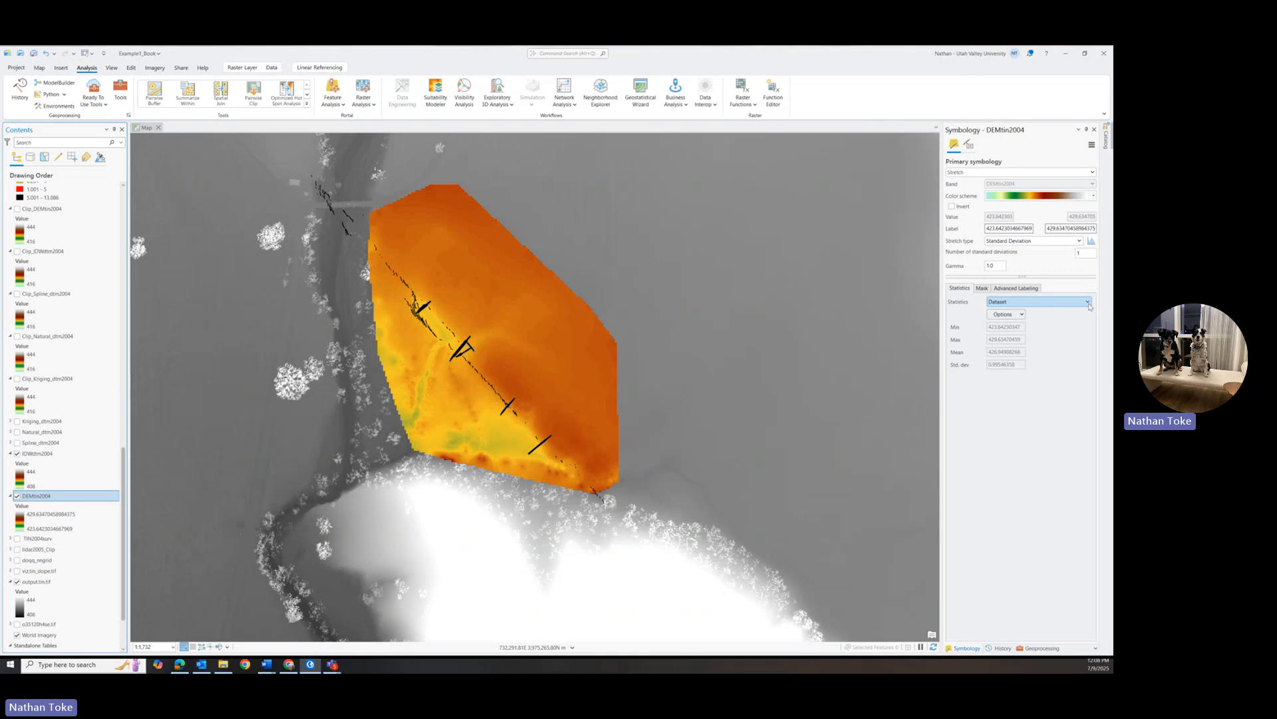
# Try Custom statistics for the DEMtin2004 stretch, and return the source to Dataset
pyautogui.click(1028, 302)
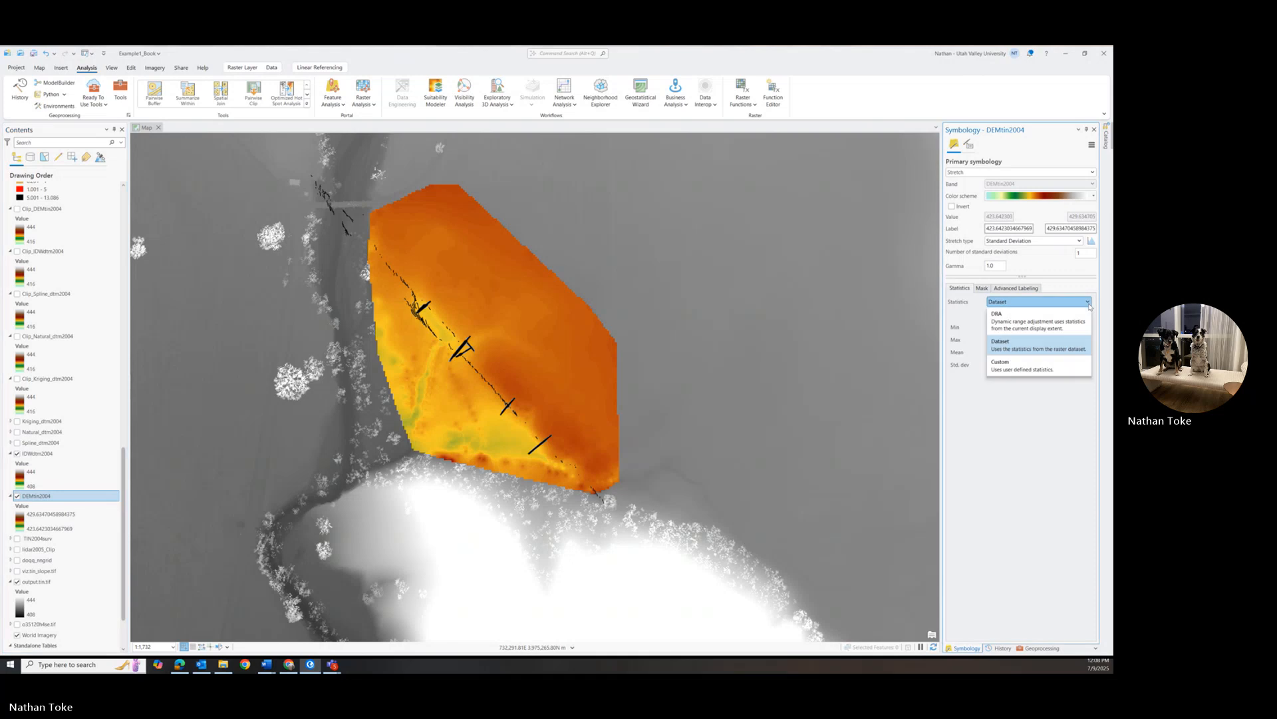
pyautogui.click(1028, 365)
pyautogui.click(1042, 300)
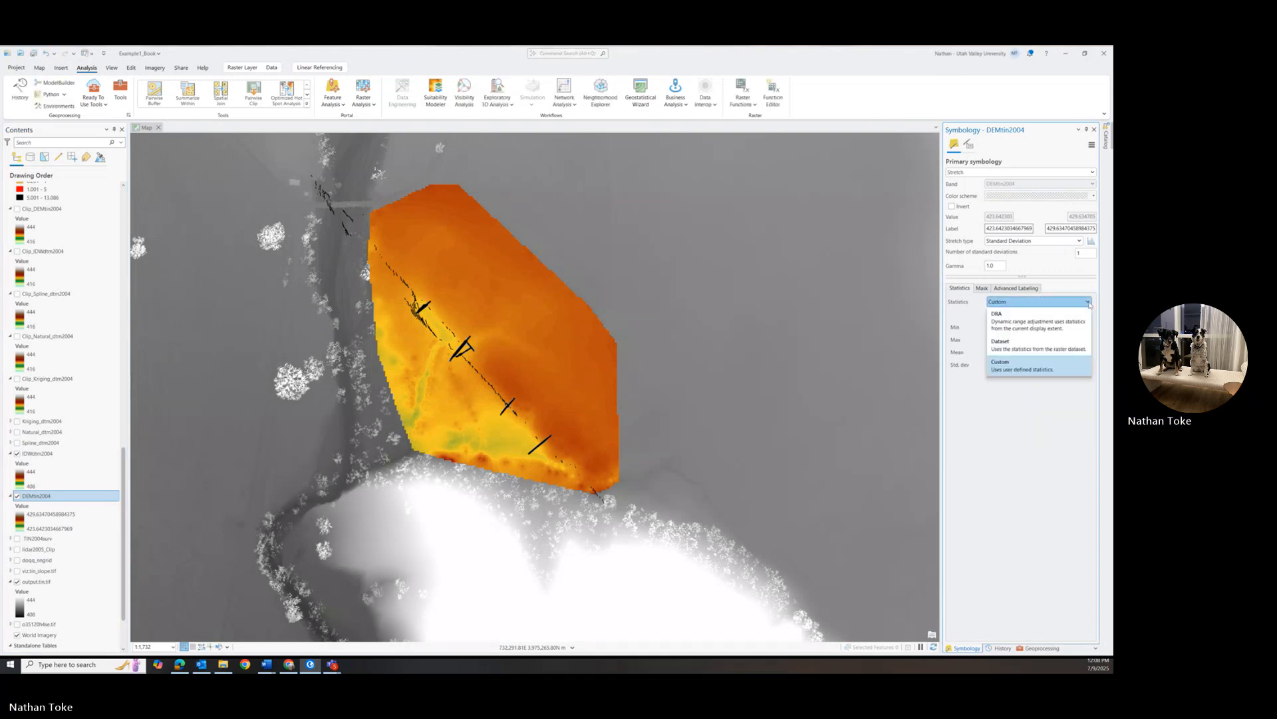
pyautogui.click(1032, 345)
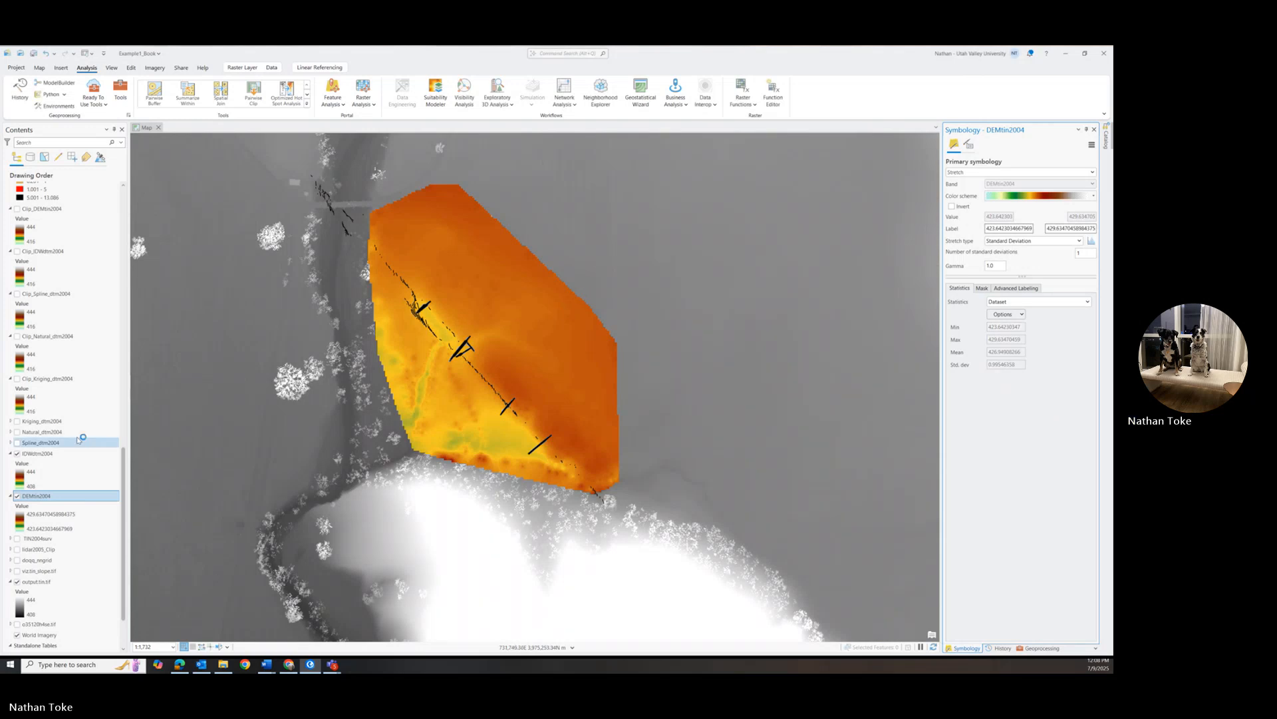
# Base the stretch of the IDWdtm2004 layer on its Dataset statistics
pyautogui.click(37, 453)
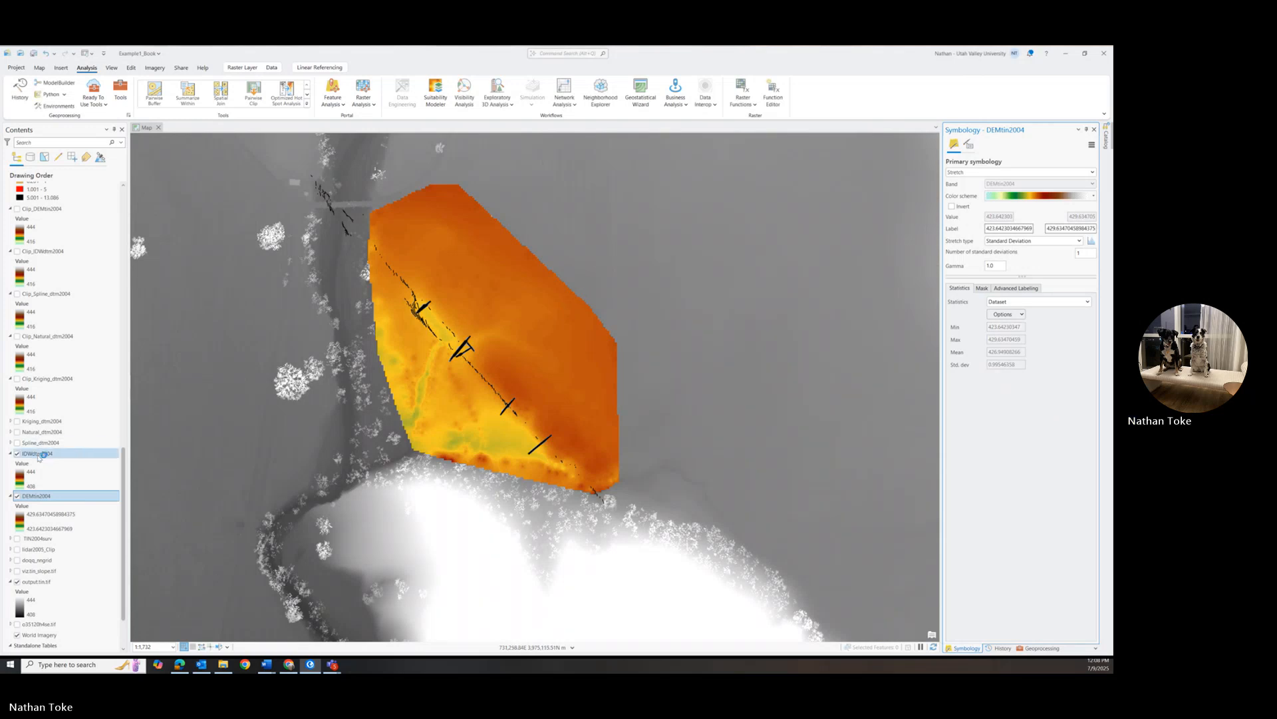
pyautogui.click(1074, 303)
pyautogui.click(1009, 343)
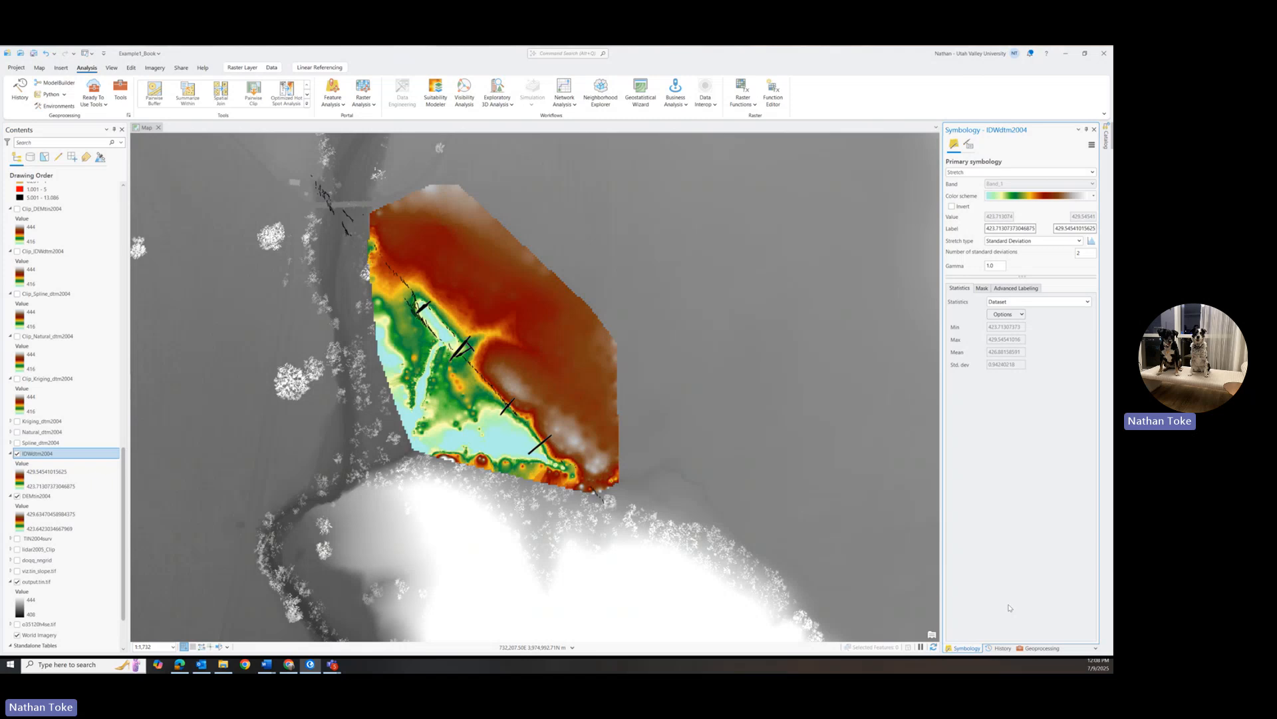
# Locate the IDW tool among the Spatial Analyst interpolation tools in the geoprocessing toolboxes
pyautogui.click(1040, 648)
pyautogui.click(952, 145)
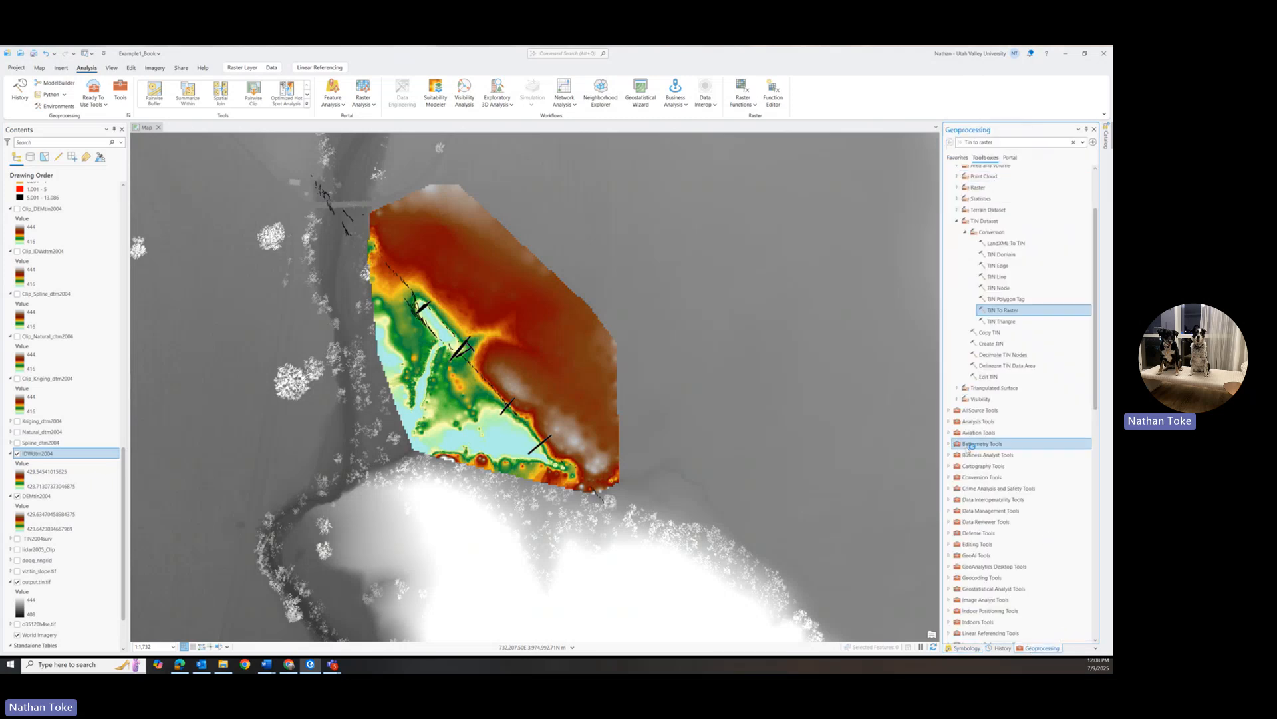
pyautogui.scroll(-5, 976, 429)
pyautogui.scroll(-8, 974, 431)
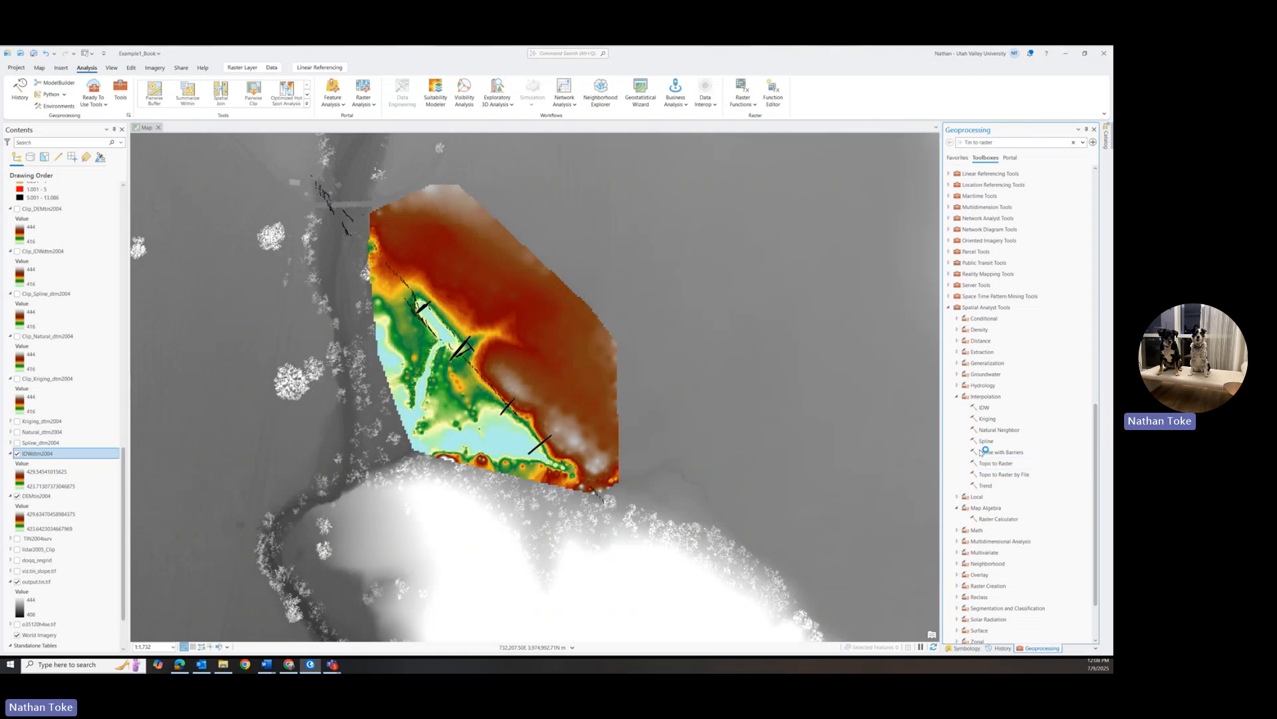
pyautogui.click(982, 407)
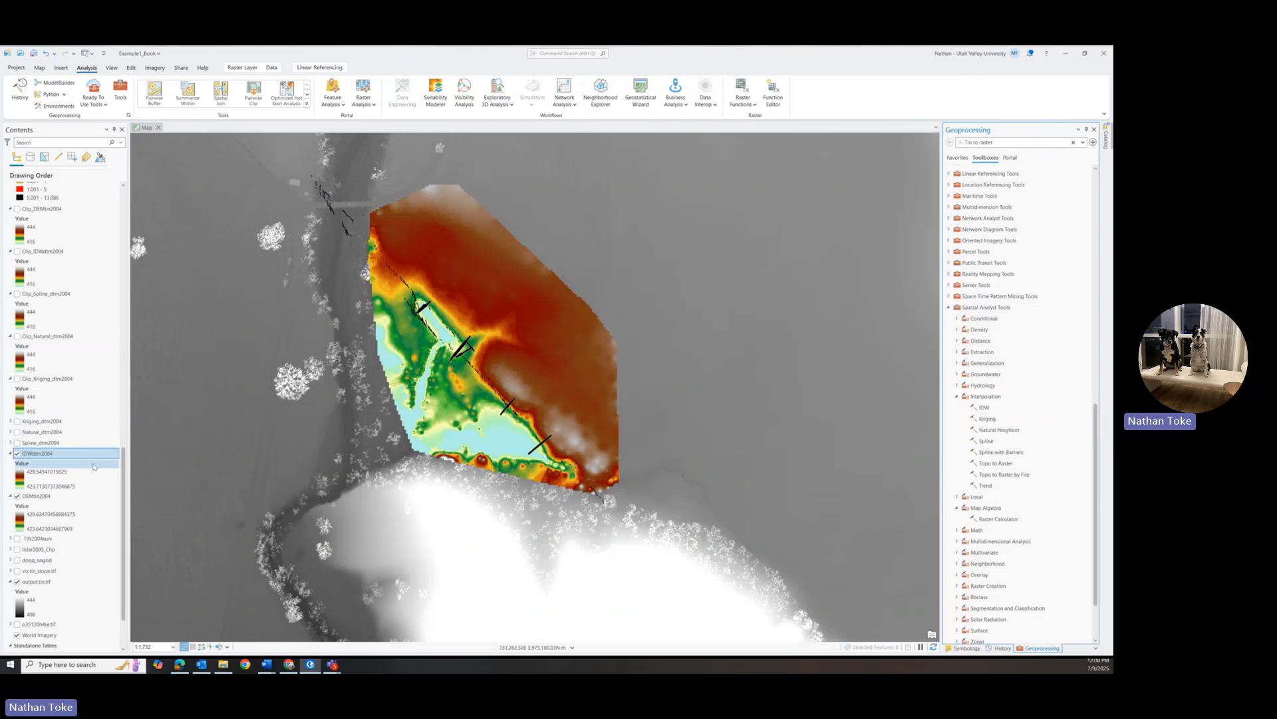
# Show the single-symbol topo2004surv-rotated survey points over the IDWdtm2004 surface and examine them up close
pyautogui.scroll(15, 124, 458)
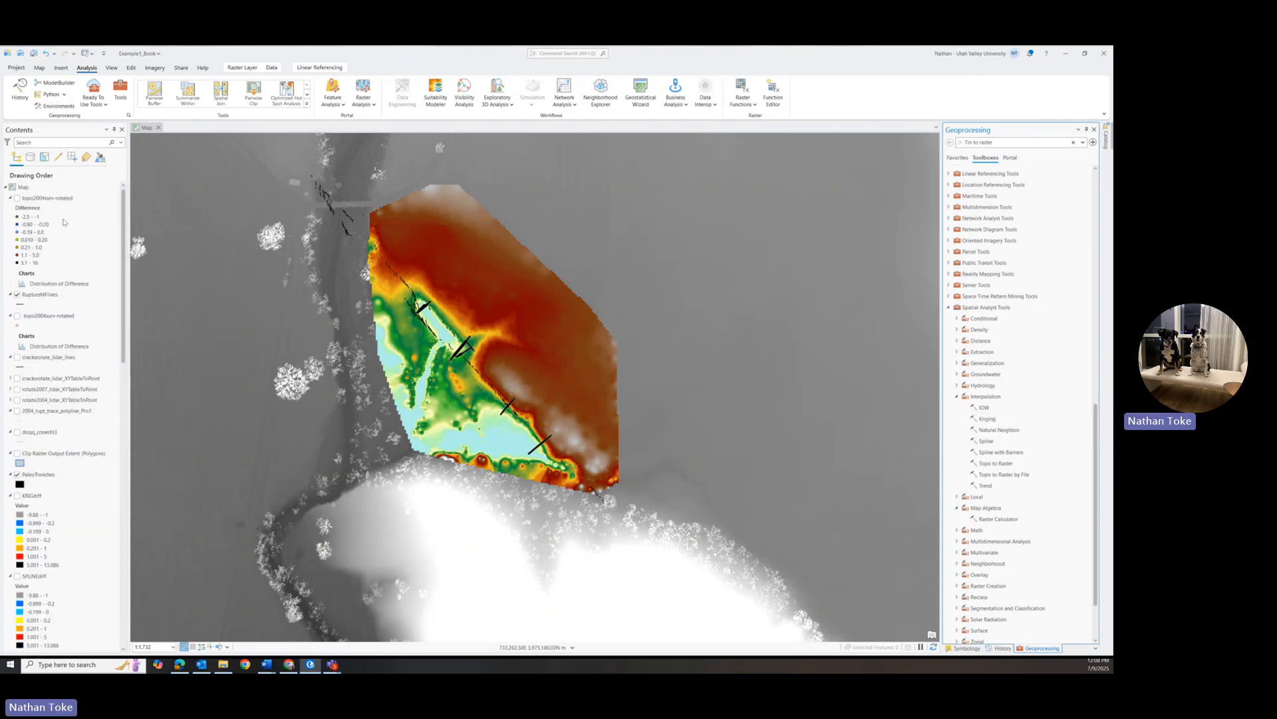
pyautogui.click(17, 317)
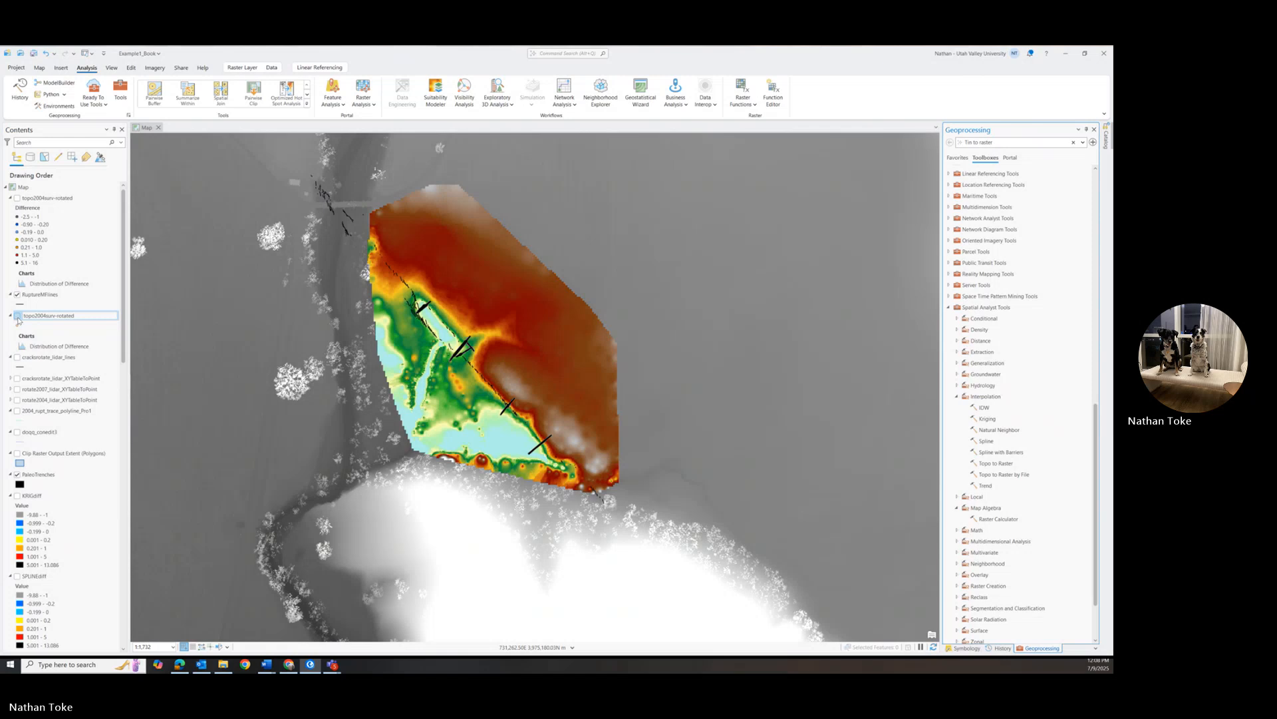
pyautogui.click(18, 318)
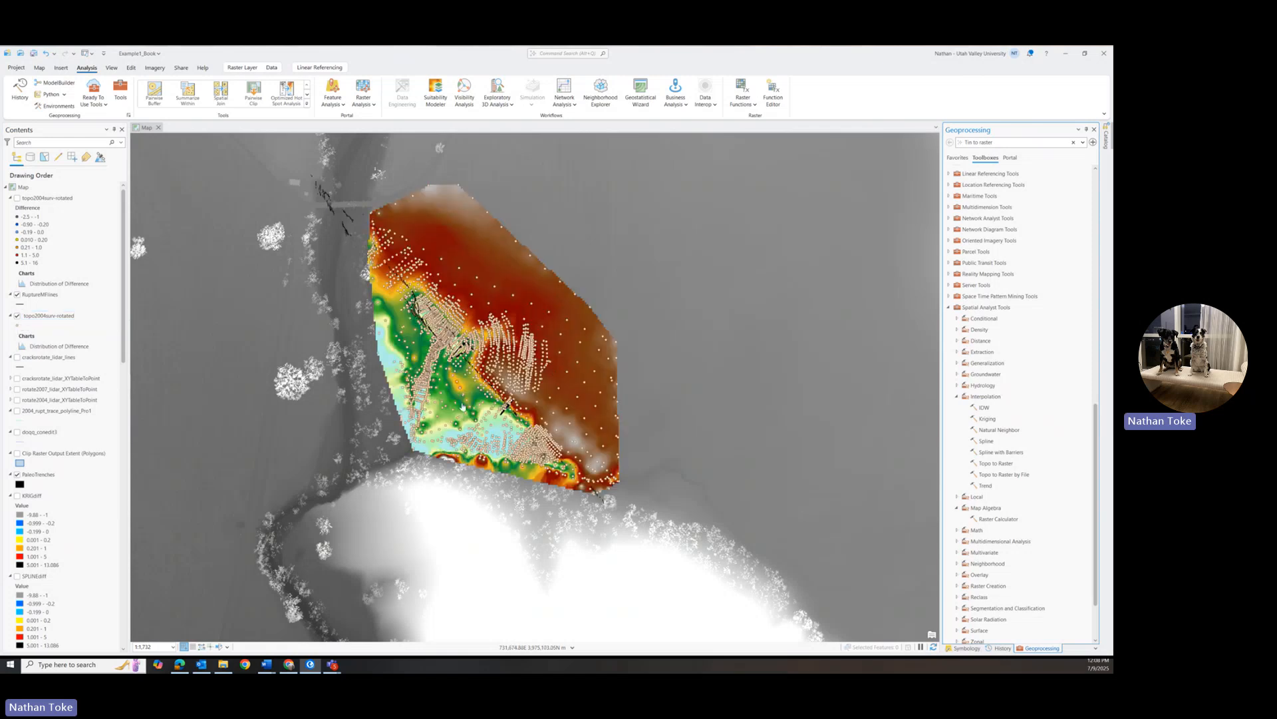
pyautogui.scroll(4, 466, 404)
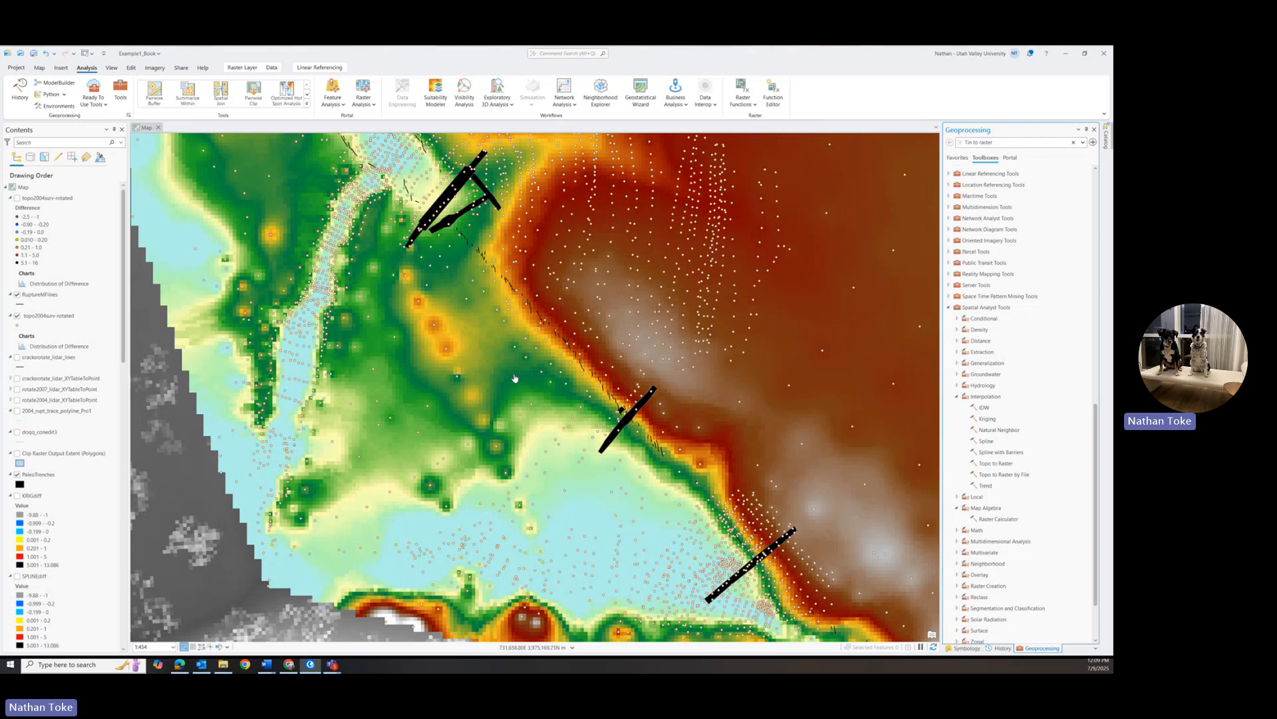
# Try setting up IDW for the topo2004surv-rotated points with Z value field el, output cell size 1 and power 2, leaving without running
pyautogui.click(984, 407)
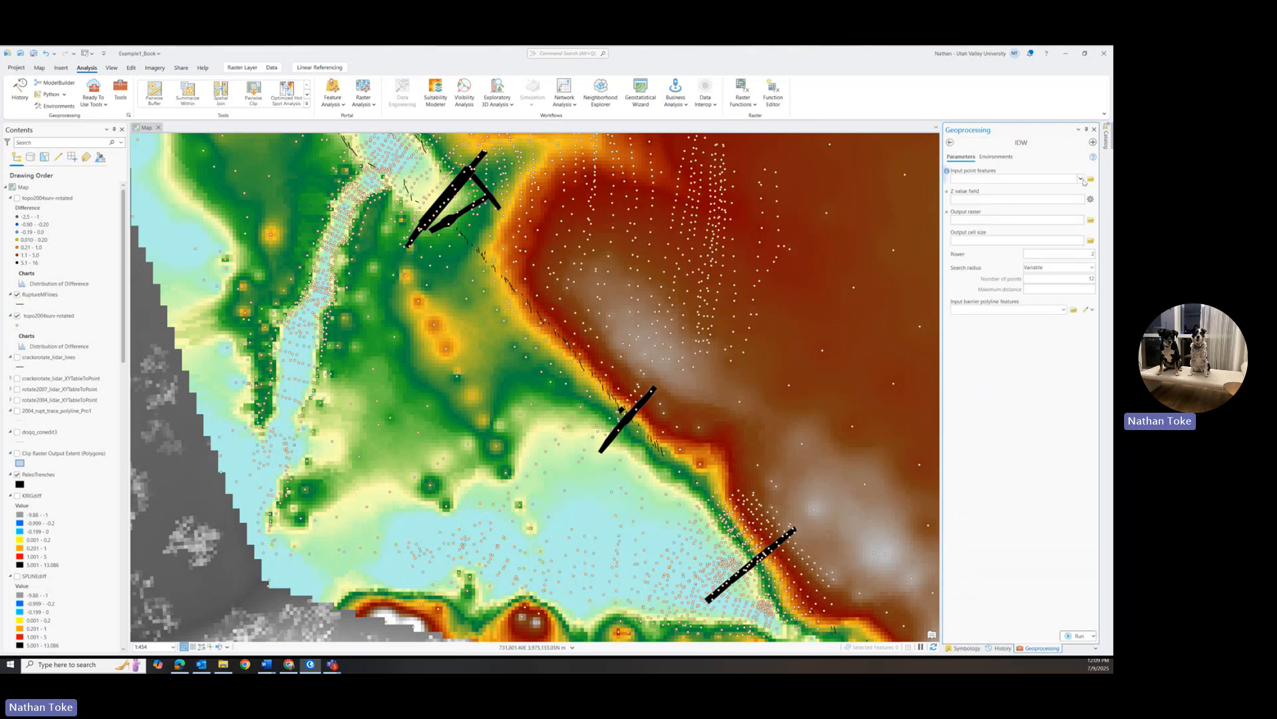
pyautogui.click(1081, 179)
pyautogui.click(1012, 189)
pyautogui.click(1081, 199)
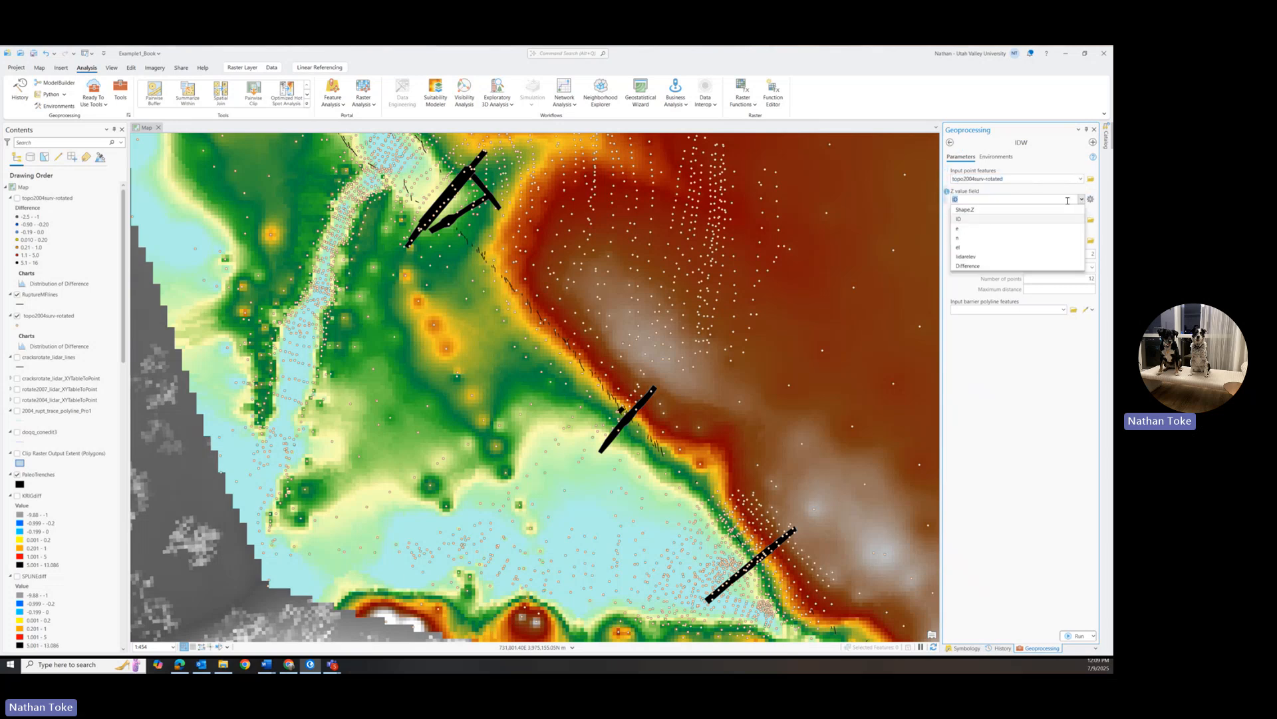
pyautogui.click(962, 248)
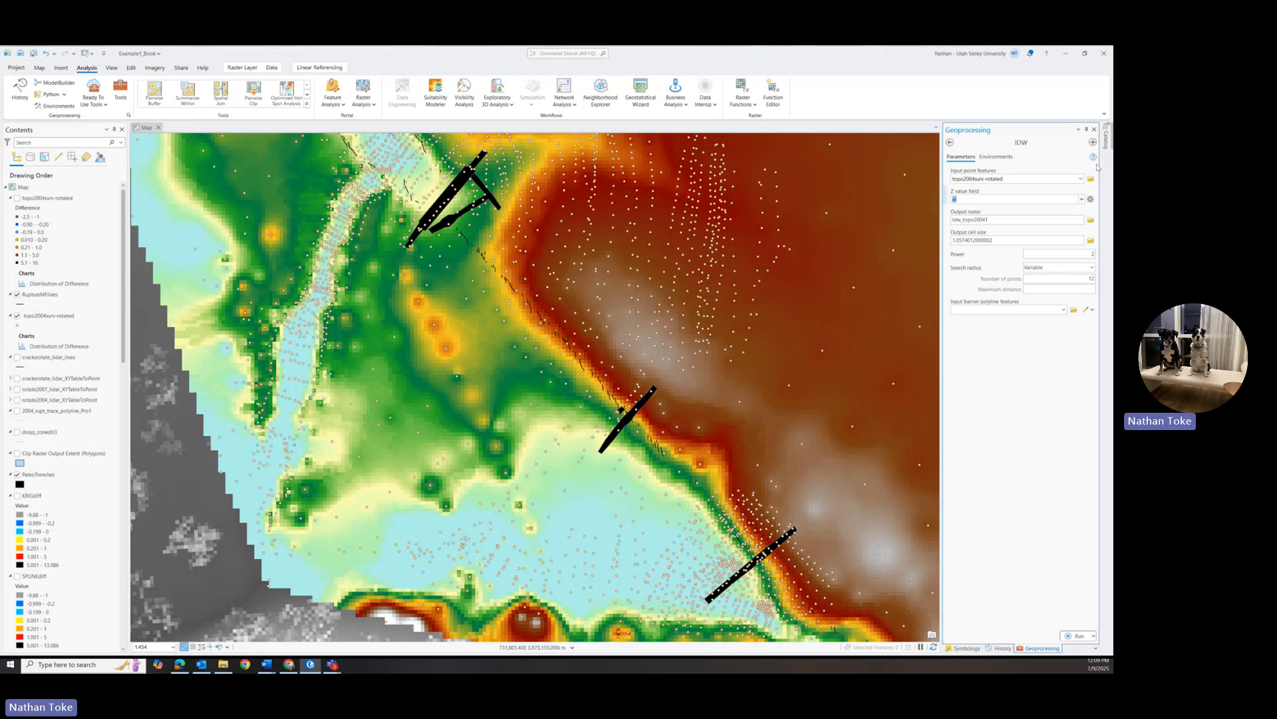
pyautogui.moveTo(998, 241); pyautogui.dragTo(953, 244)
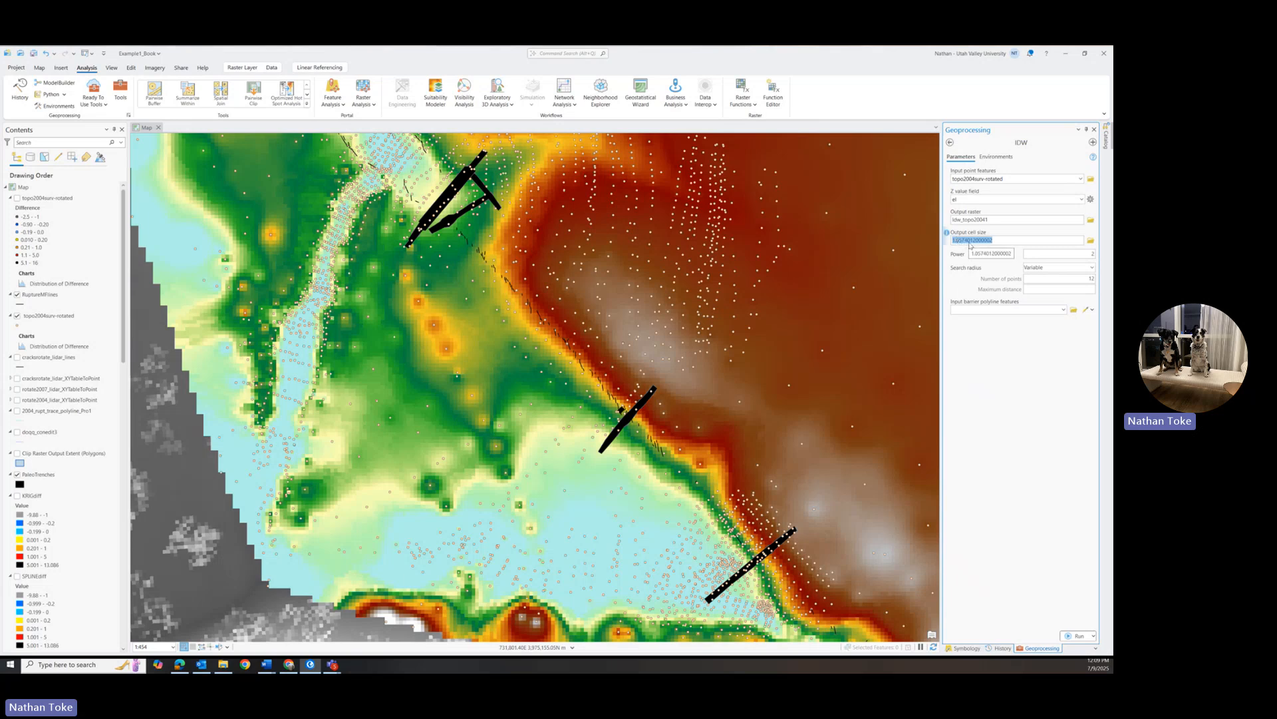
pyautogui.write('1')
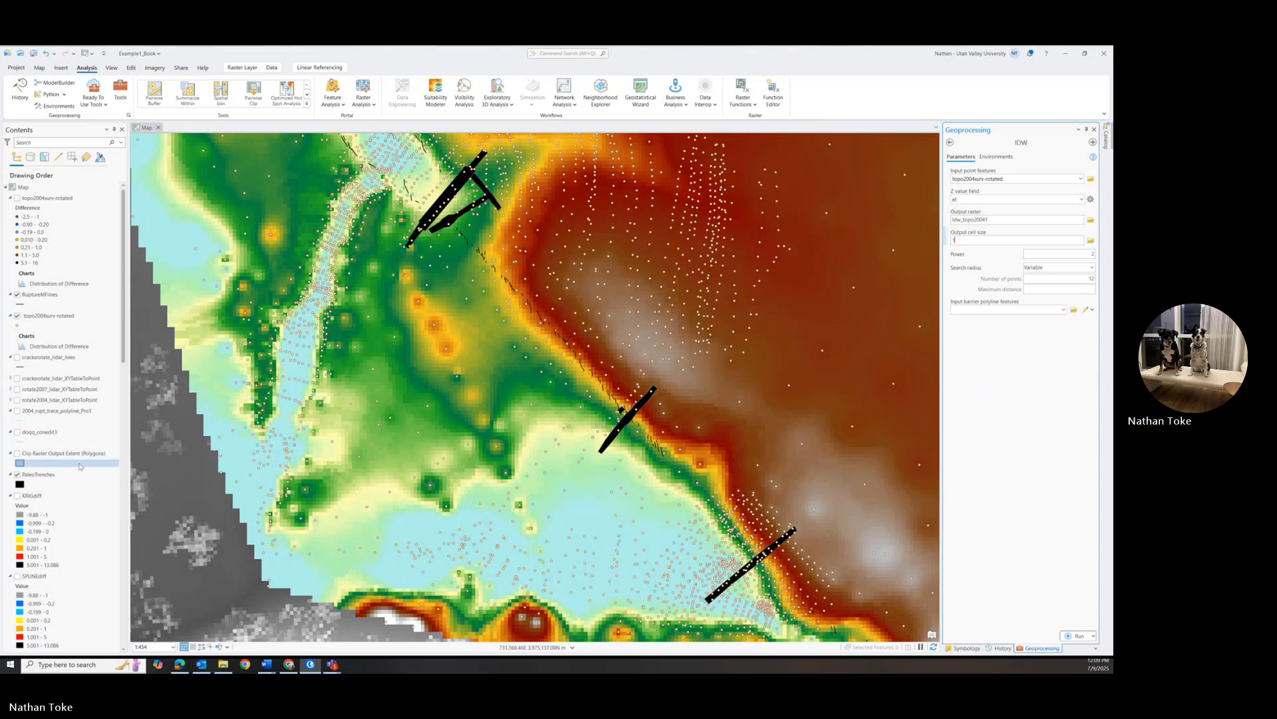
pyautogui.scroll(-4, 92, 468)
pyautogui.scroll(-15, 92, 468)
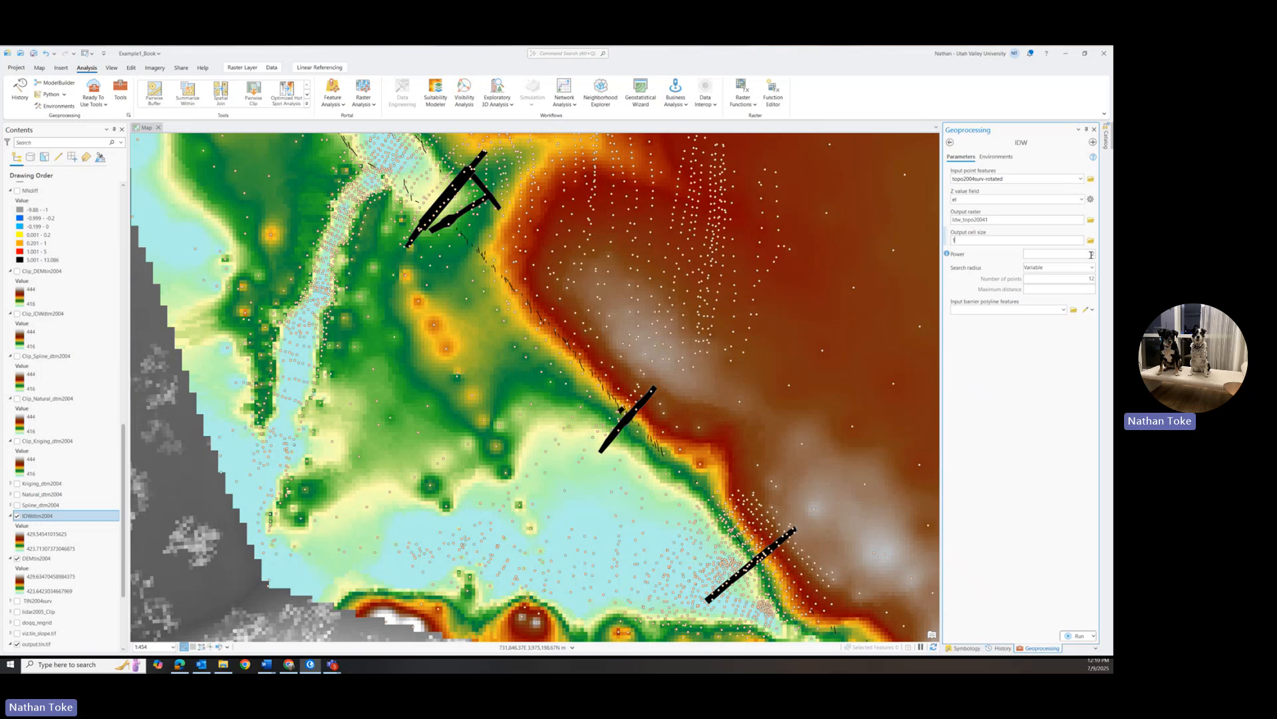
pyautogui.write('2')
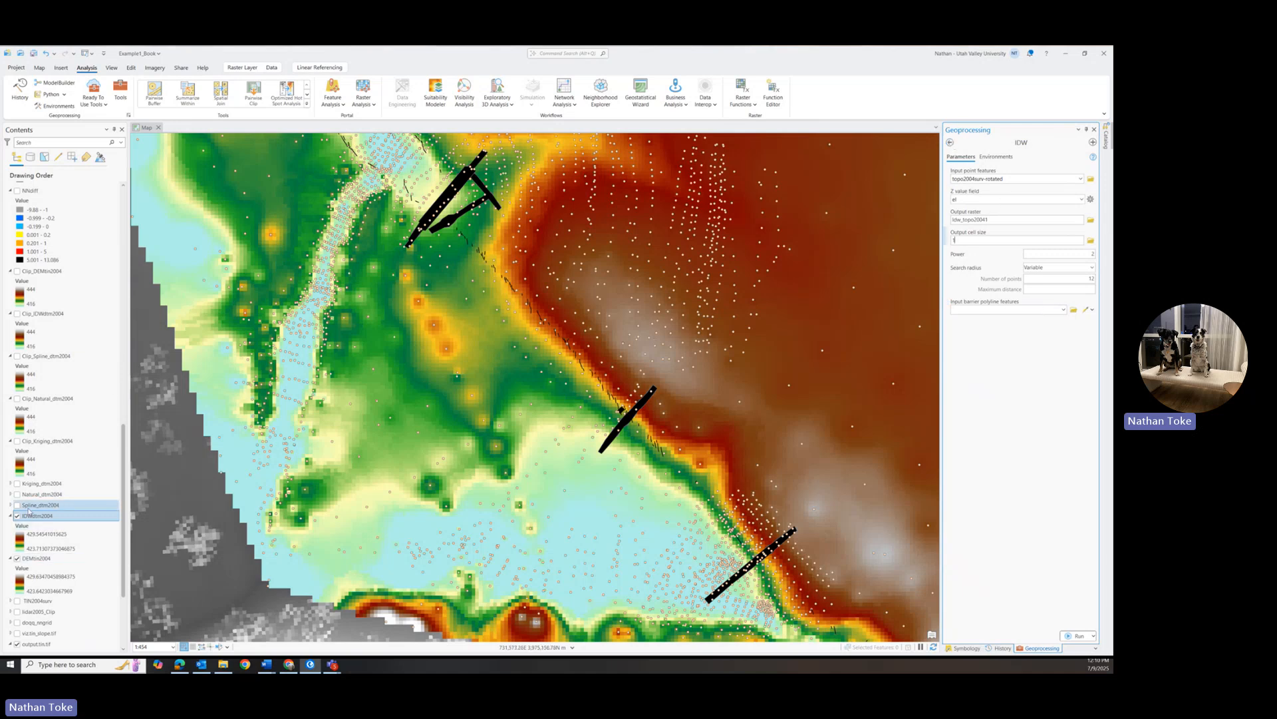
pyautogui.click(951, 143)
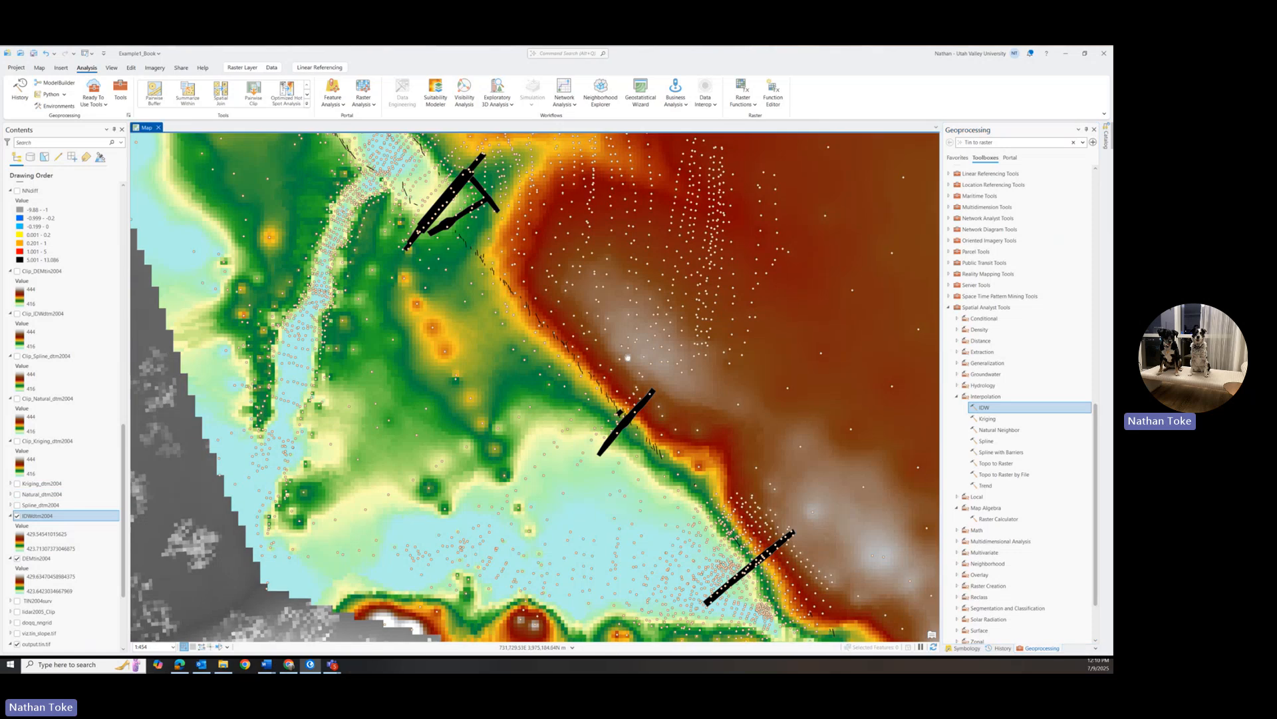
# Compare the IDWdtm2004 surface with the DEMtin2004 surface across the whole survey area by switching IDWdtm2004 off and on
pyautogui.moveTo(685, 295); pyautogui.dragTo(586, 399)
pyautogui.scroll(-4, 429, 366)
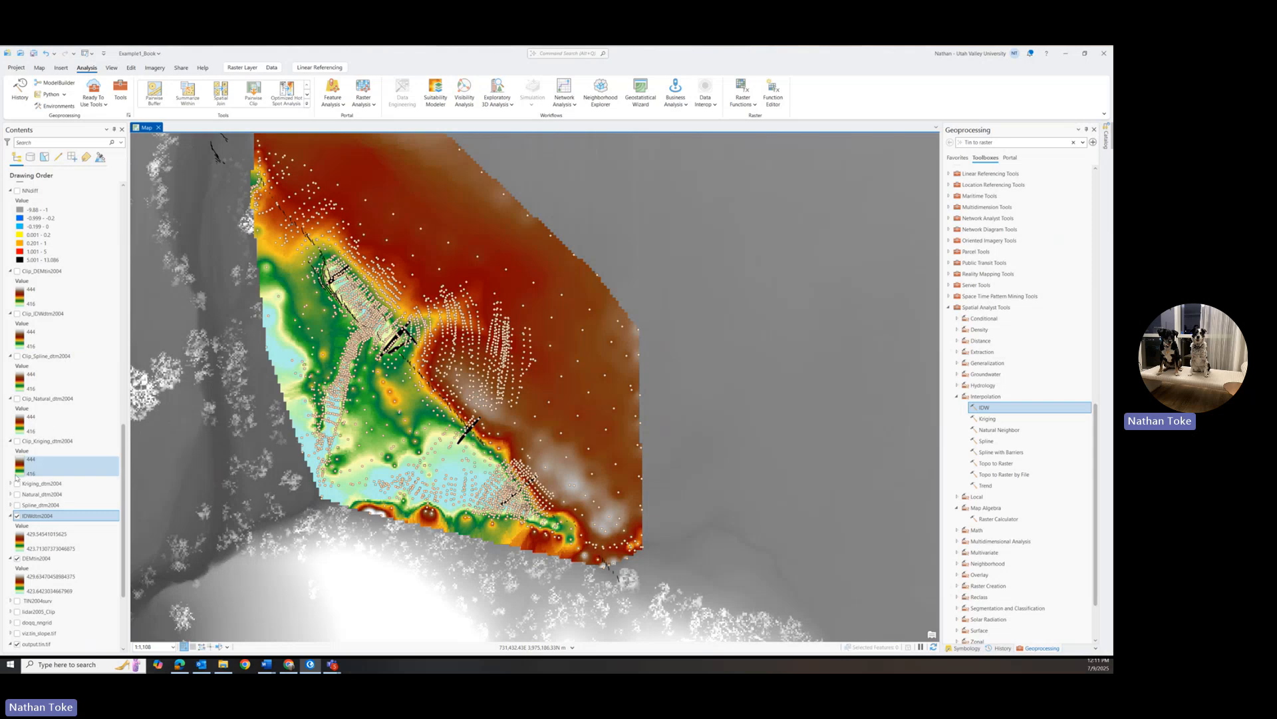
pyautogui.click(16, 516)
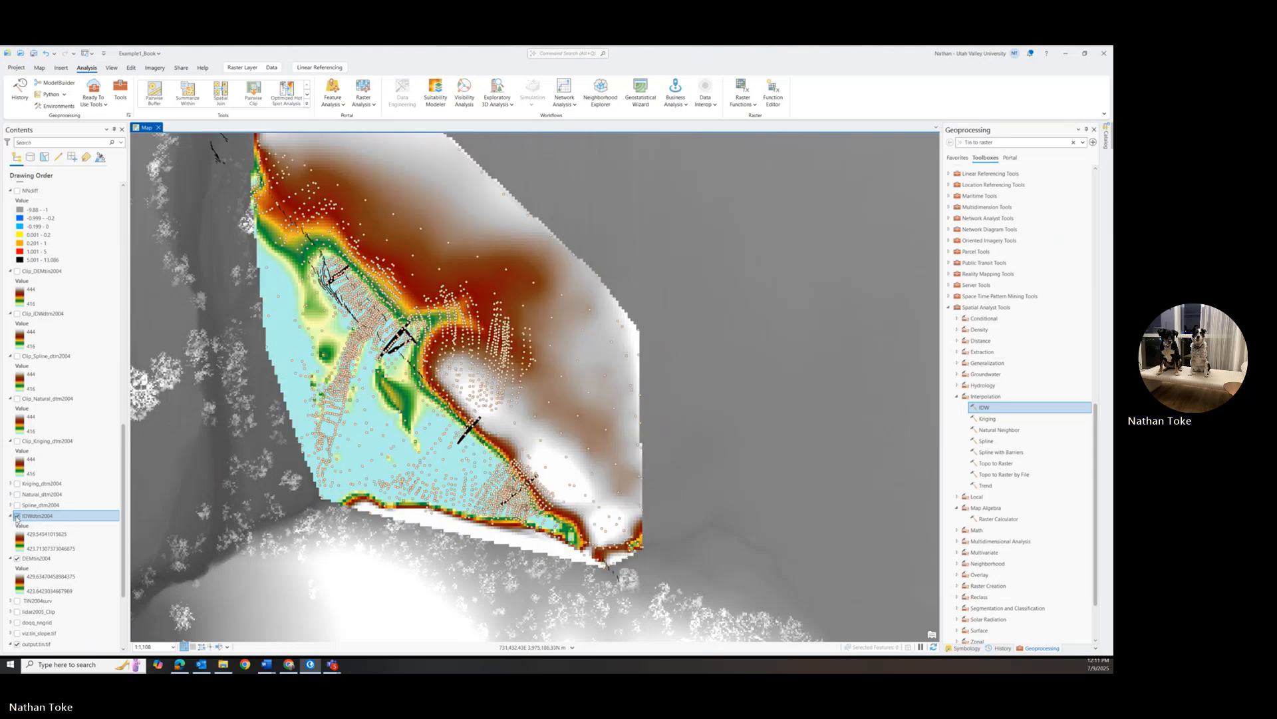
pyautogui.click(17, 516)
pyautogui.click(17, 516)
pyautogui.click(16, 516)
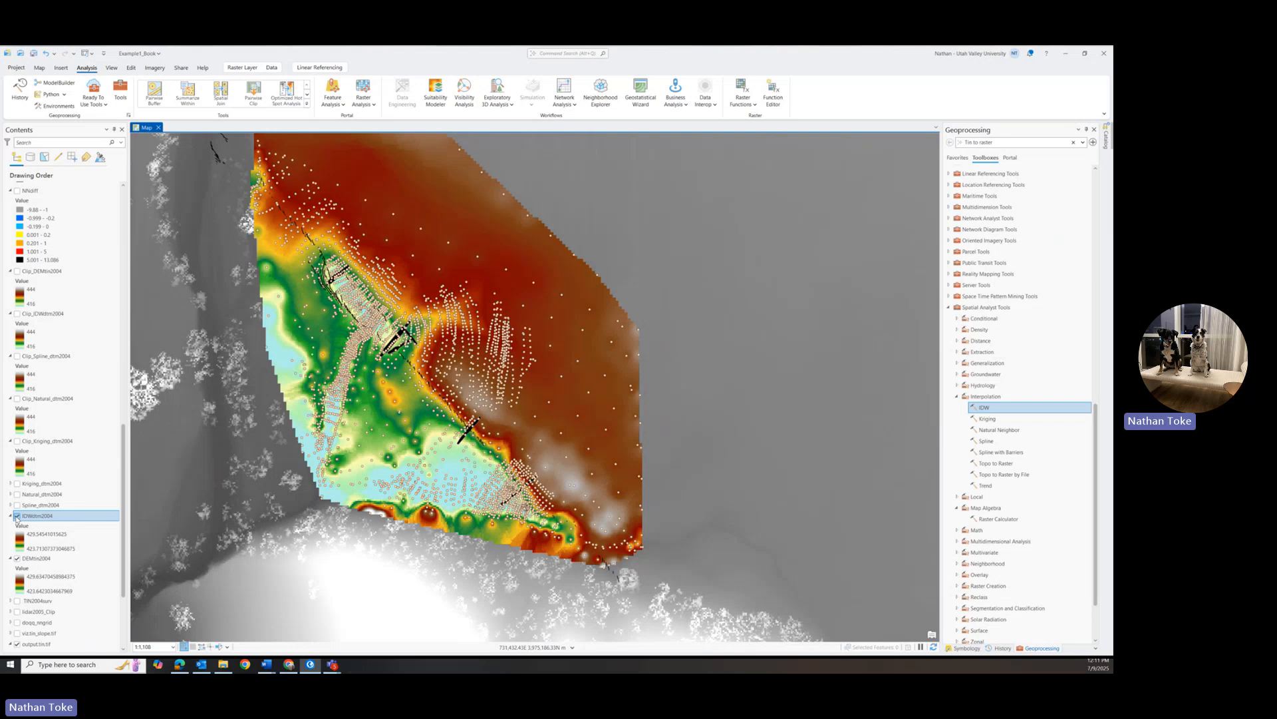
pyautogui.click(16, 516)
pyautogui.click(17, 517)
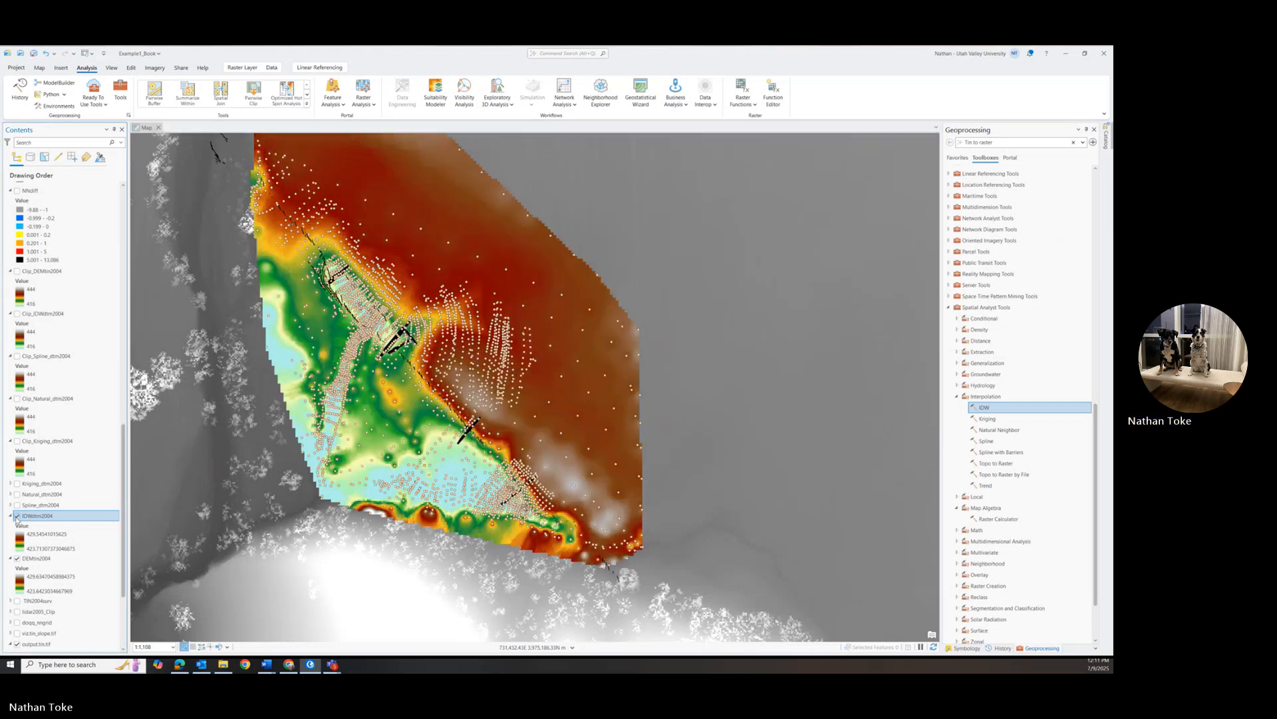
pyautogui.click(16, 516)
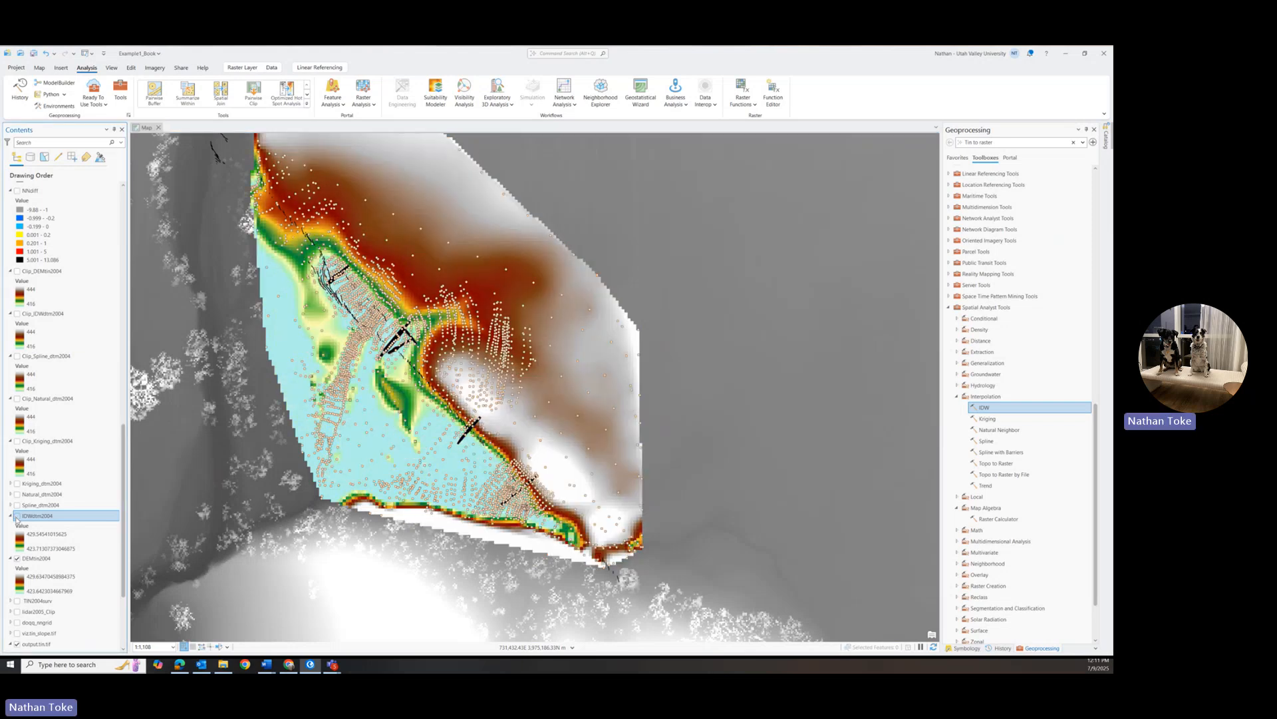
pyautogui.click(16, 517)
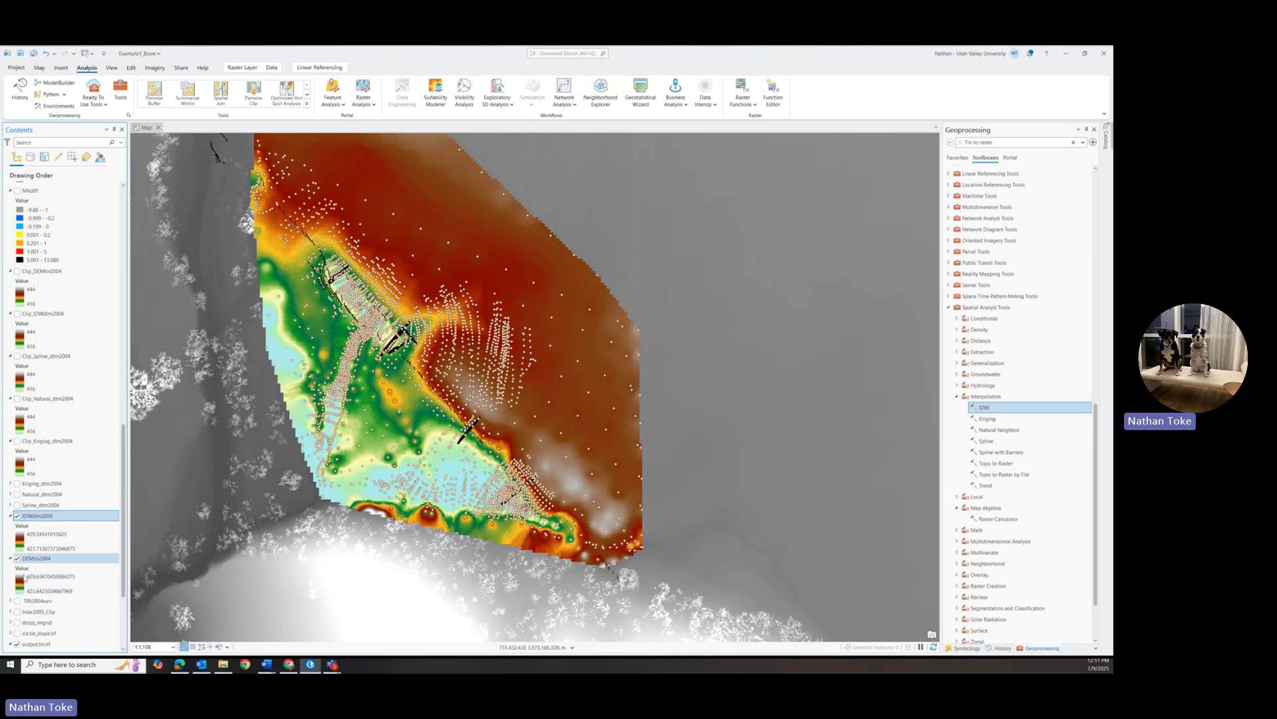
# Collapse the legends of IDWdtm2004 and DEMtin2004, hide both layers and show Spline_dtm2004 instead
pyautogui.click(10, 517)
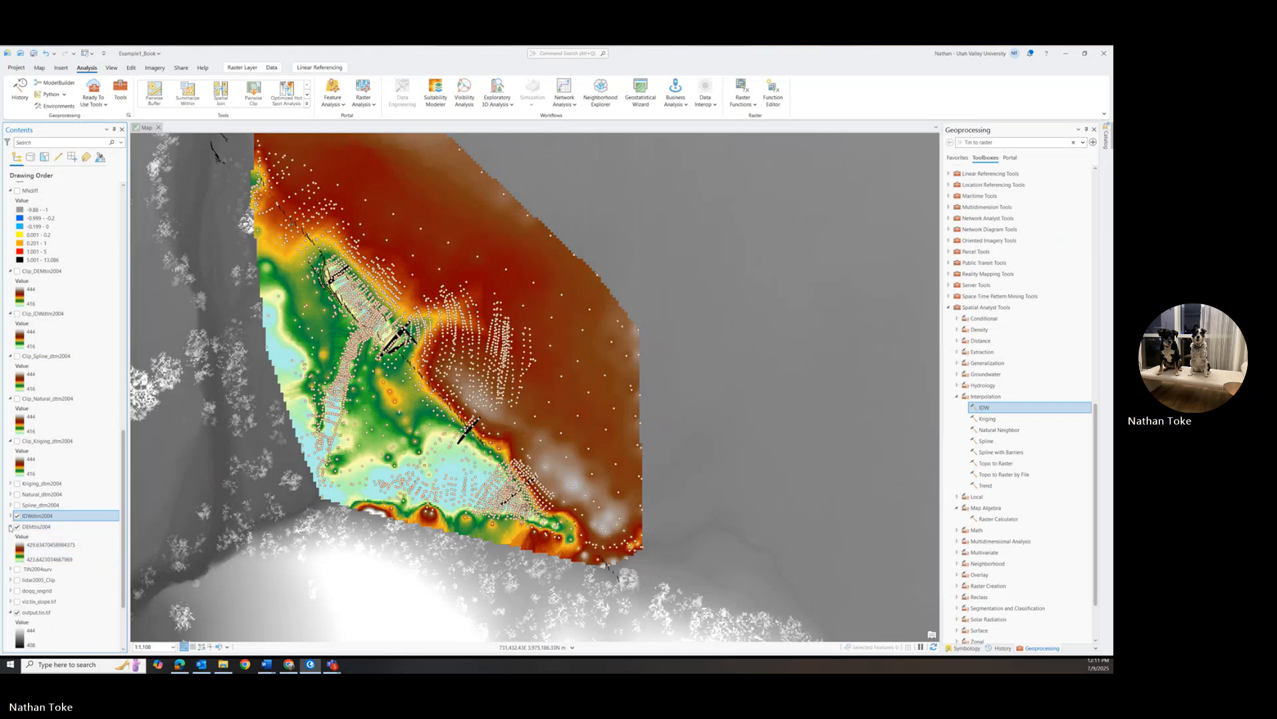
pyautogui.click(10, 526)
pyautogui.click(17, 515)
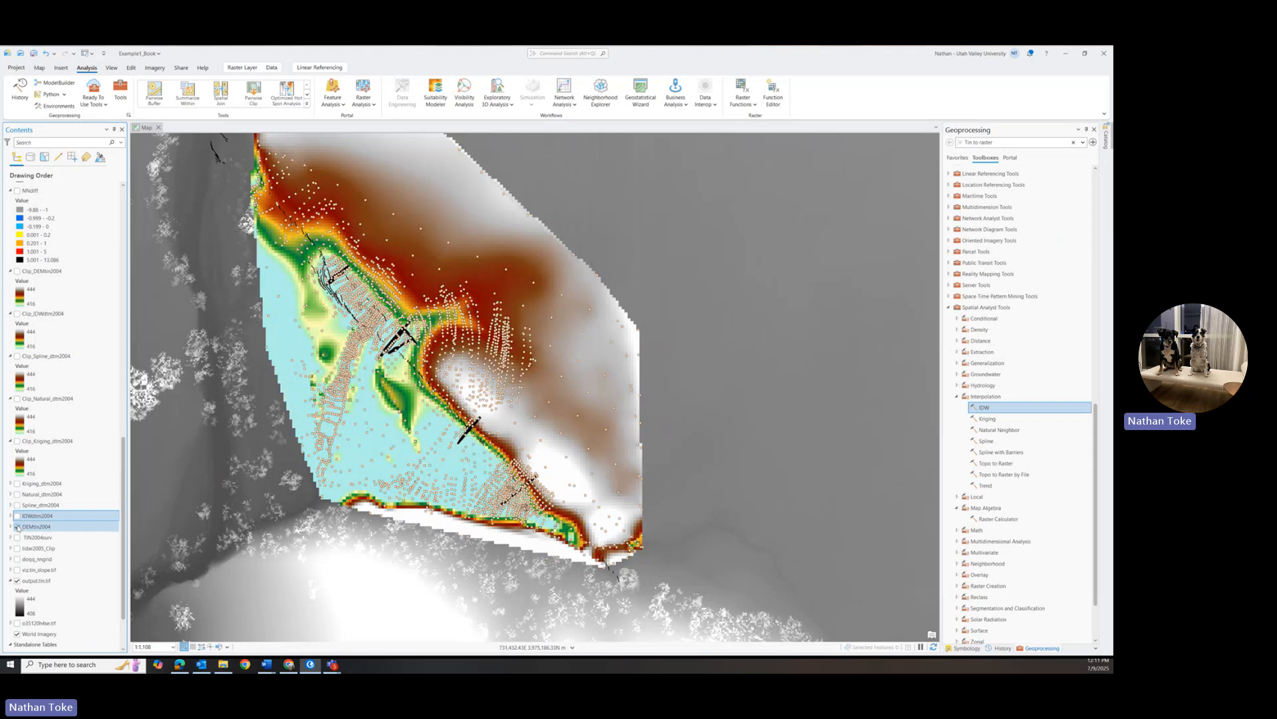
pyautogui.click(16, 526)
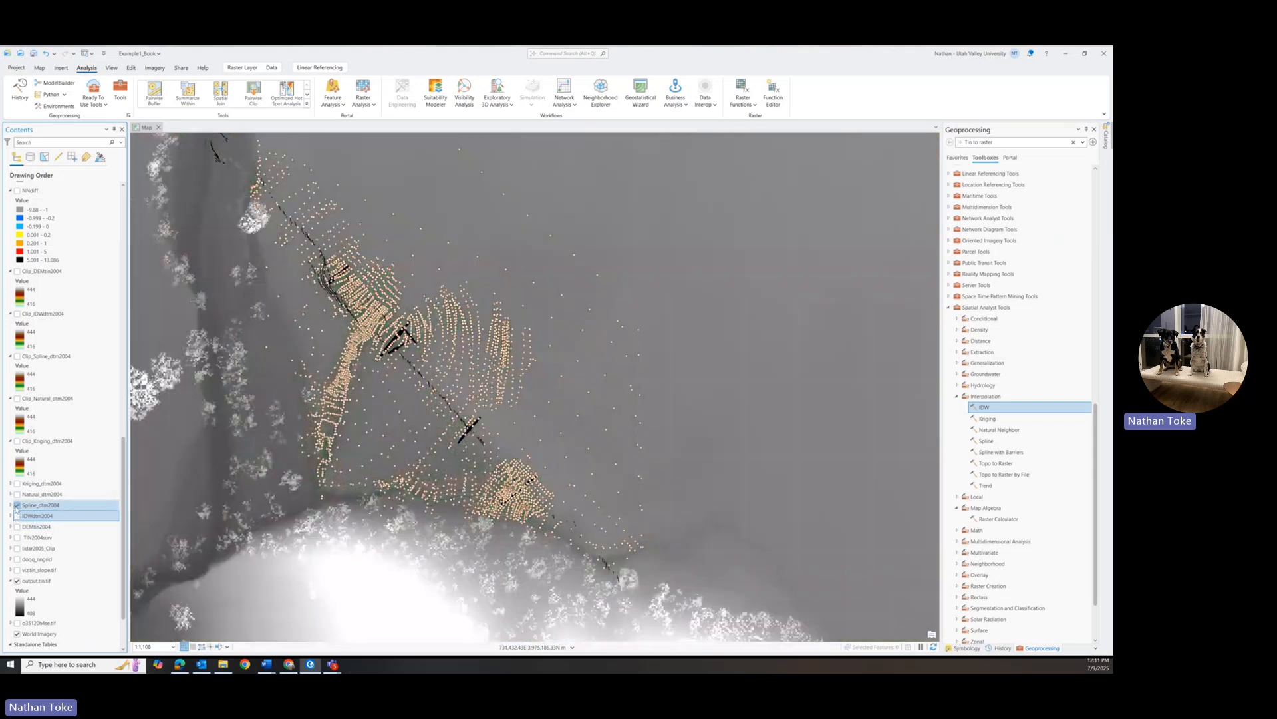
pyautogui.click(17, 505)
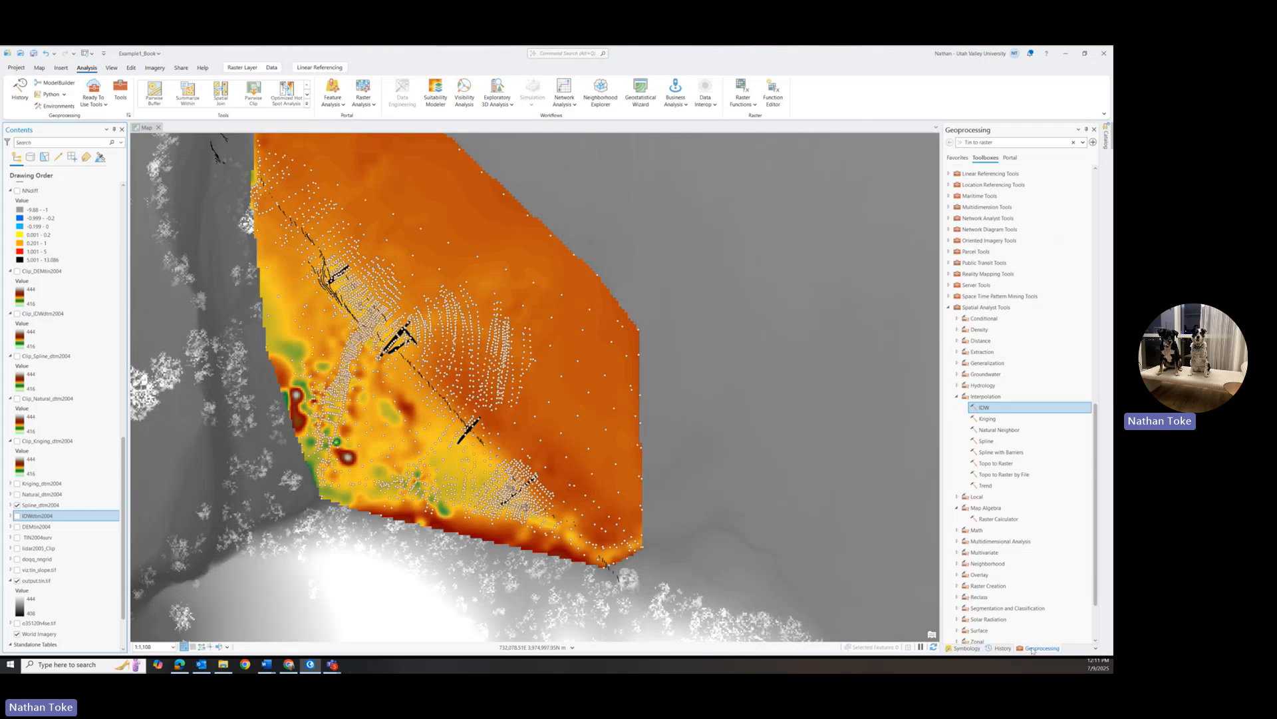
pyautogui.click(966, 647)
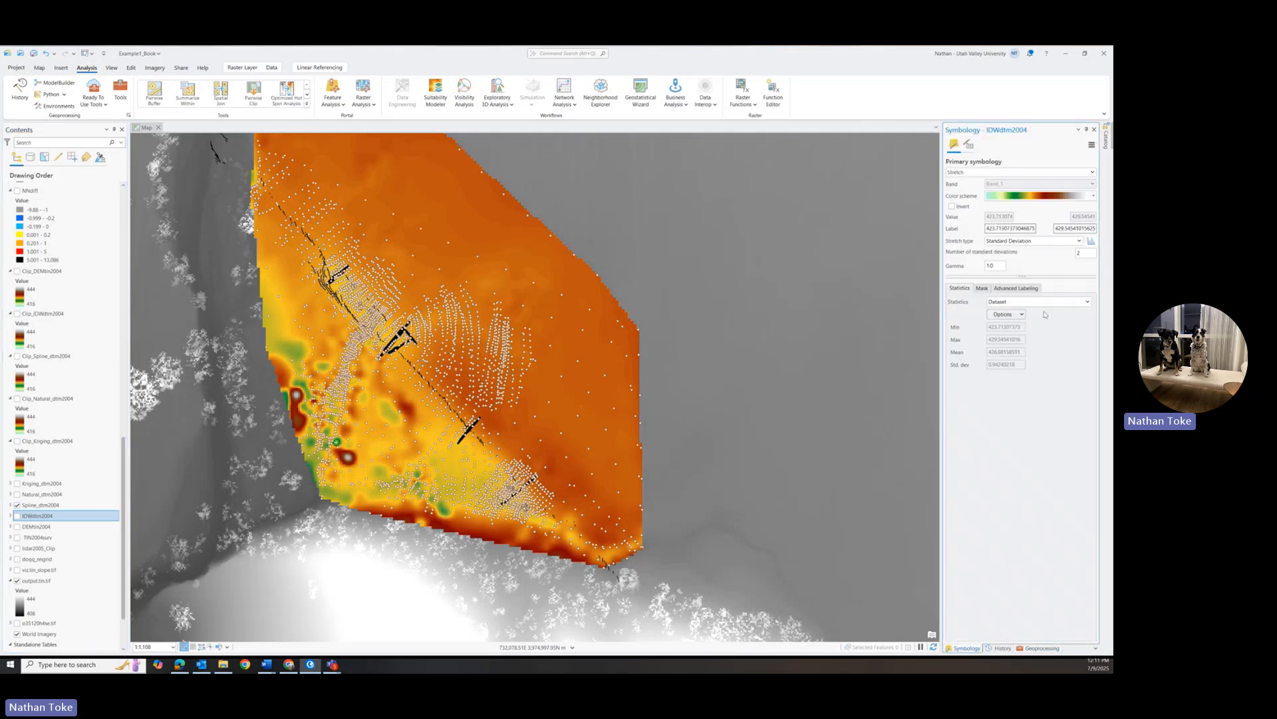
pyautogui.click(1020, 314)
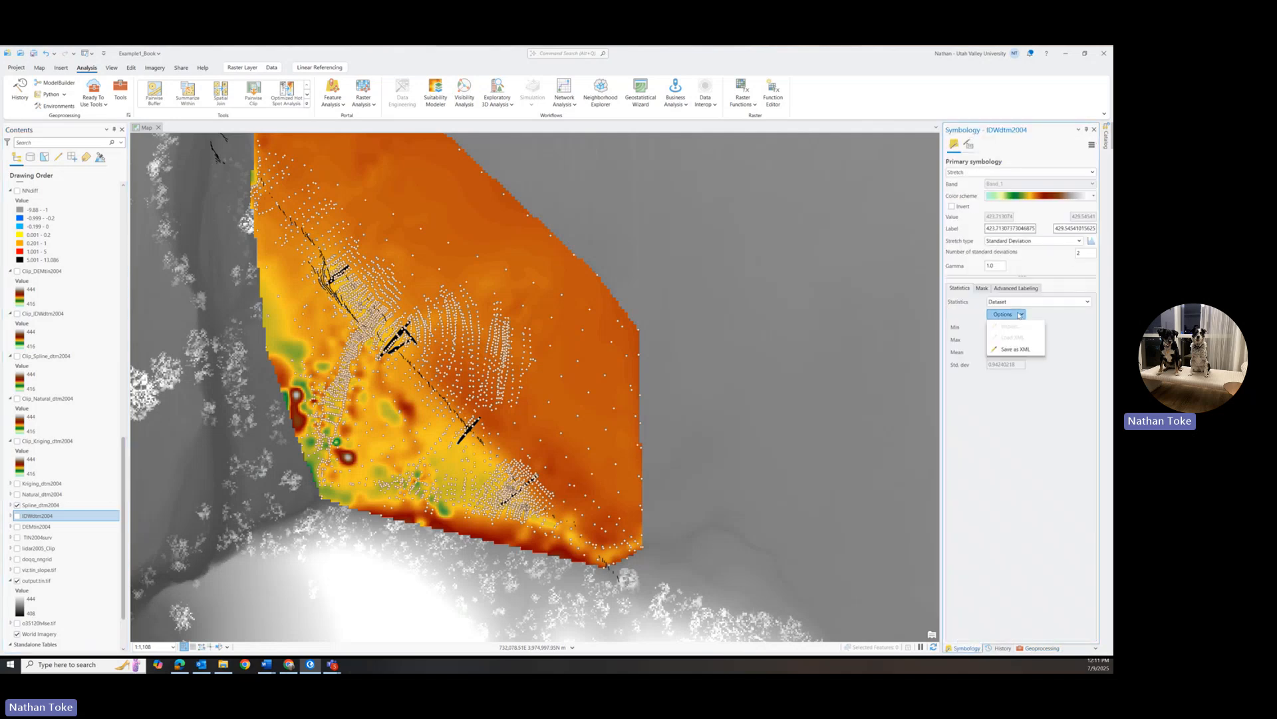
pyautogui.click(1083, 305)
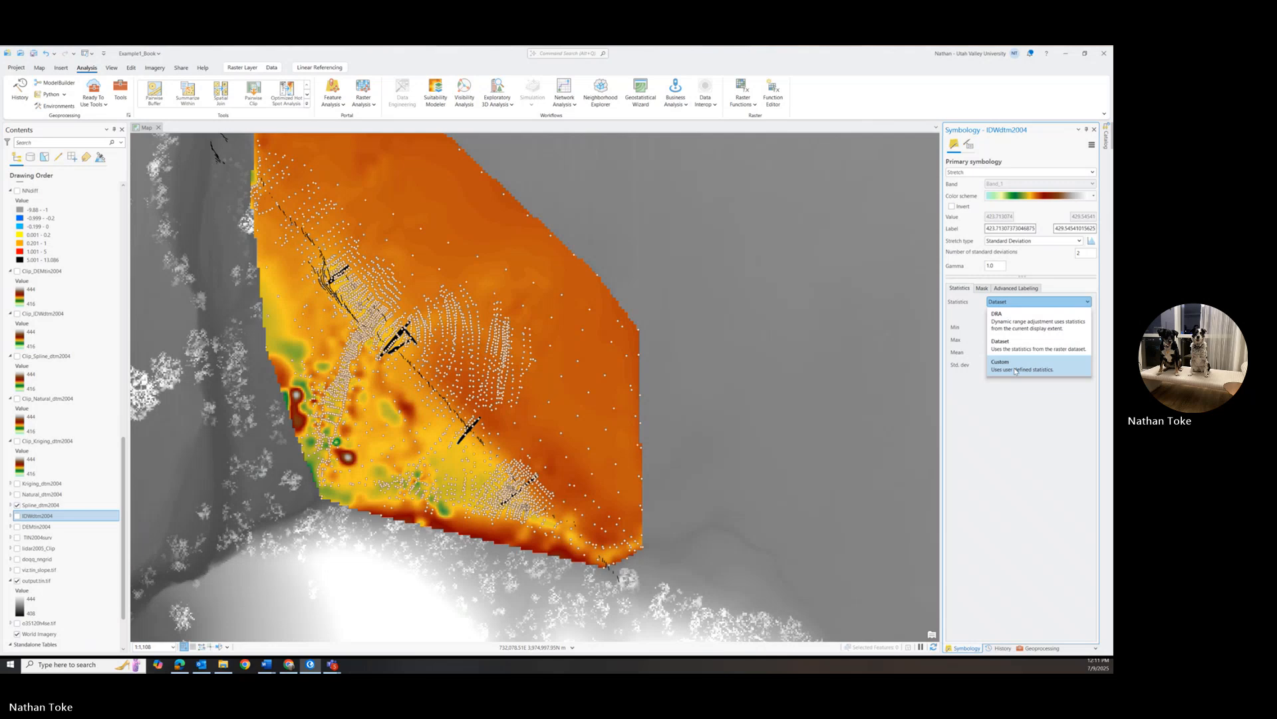
pyautogui.click(1016, 347)
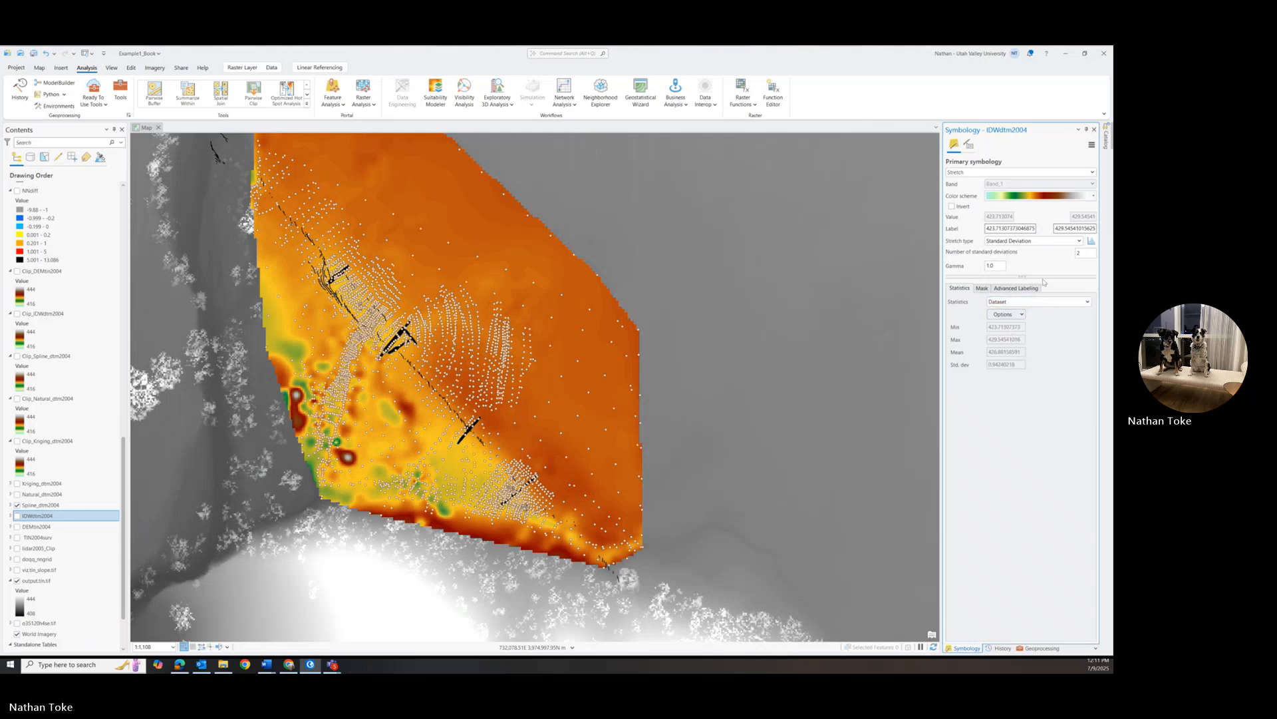
pyautogui.click(1079, 241)
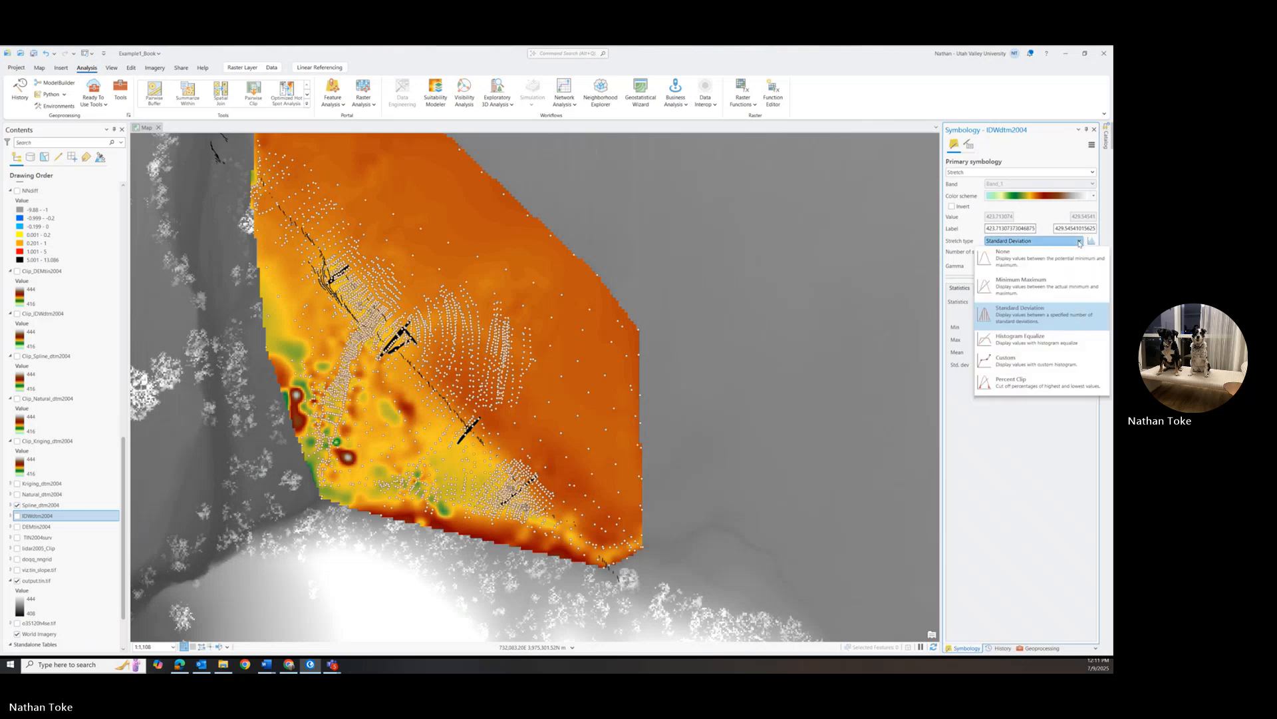
pyautogui.click(1079, 242)
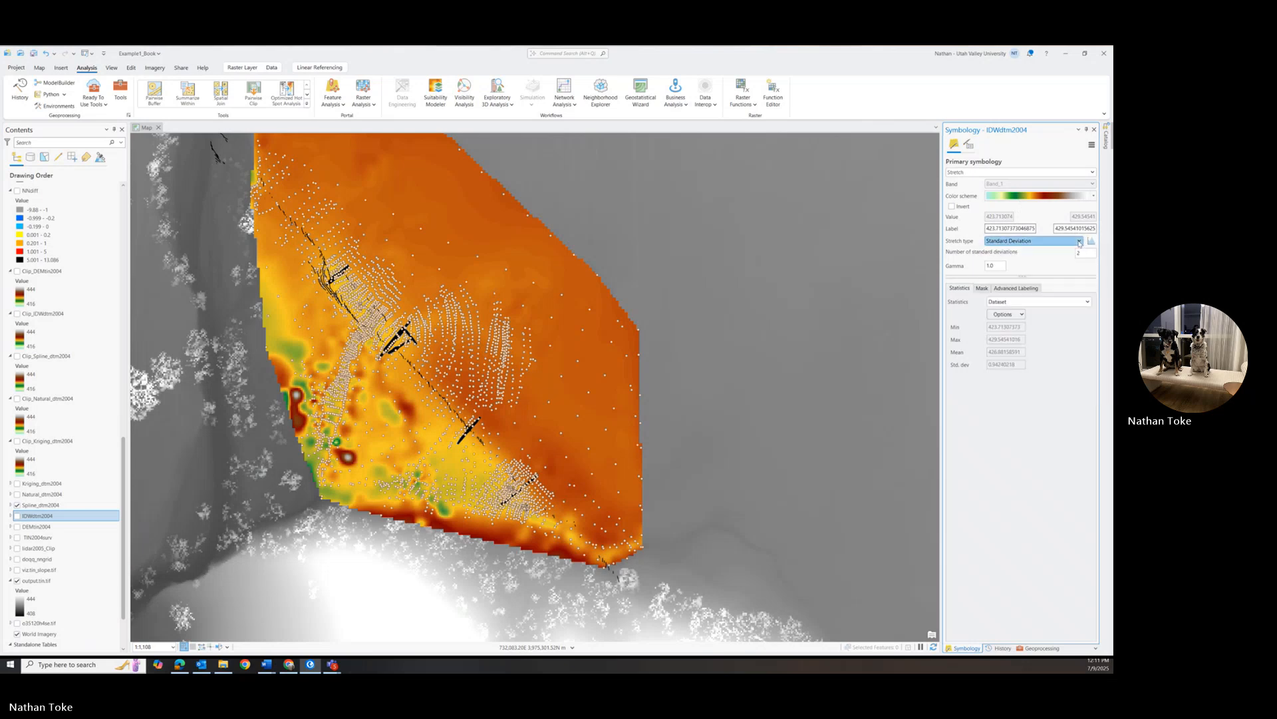
# Base the stretch of the Spline_dtm2004 layer on its Dataset statistics
pyautogui.click(41, 505)
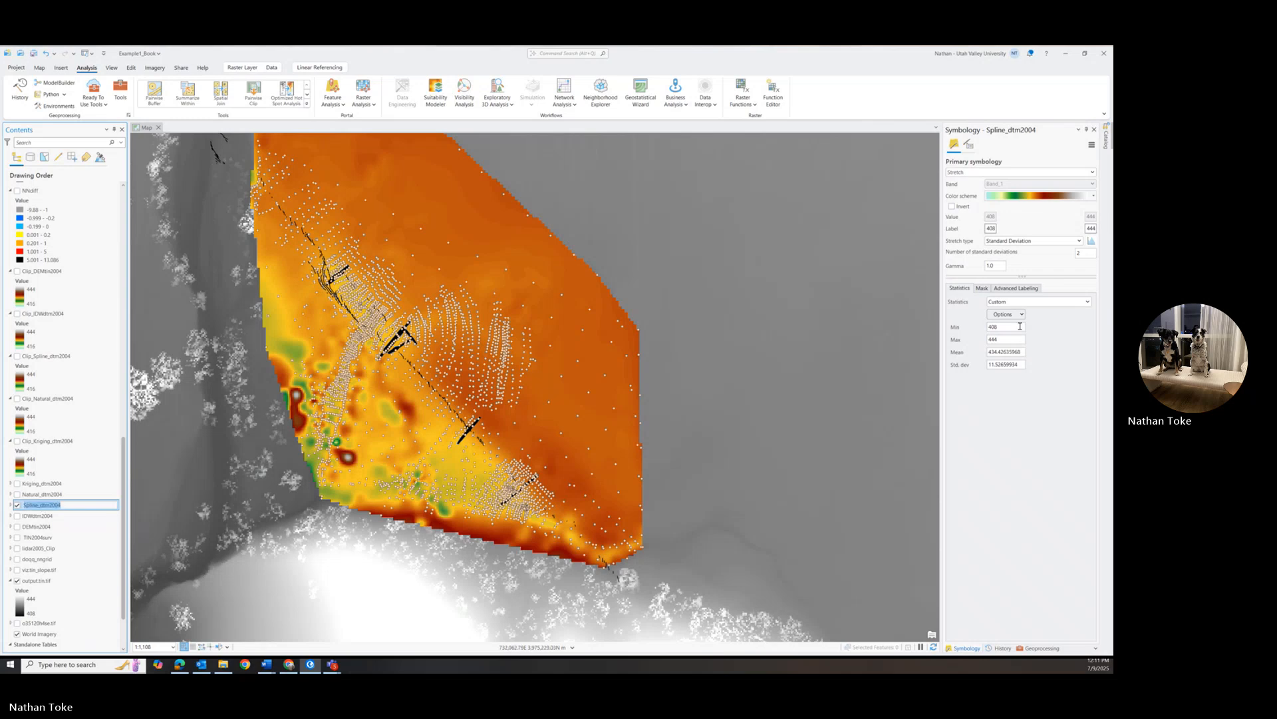
pyautogui.click(1018, 302)
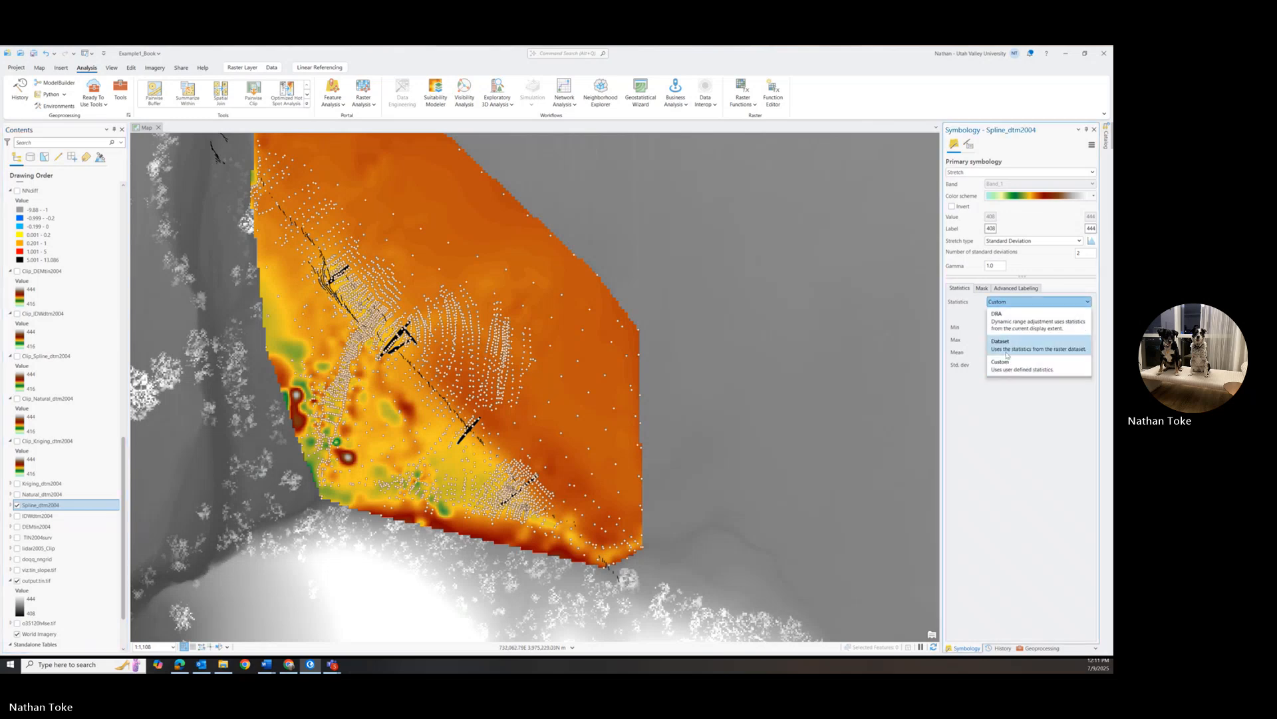
pyautogui.click(1010, 344)
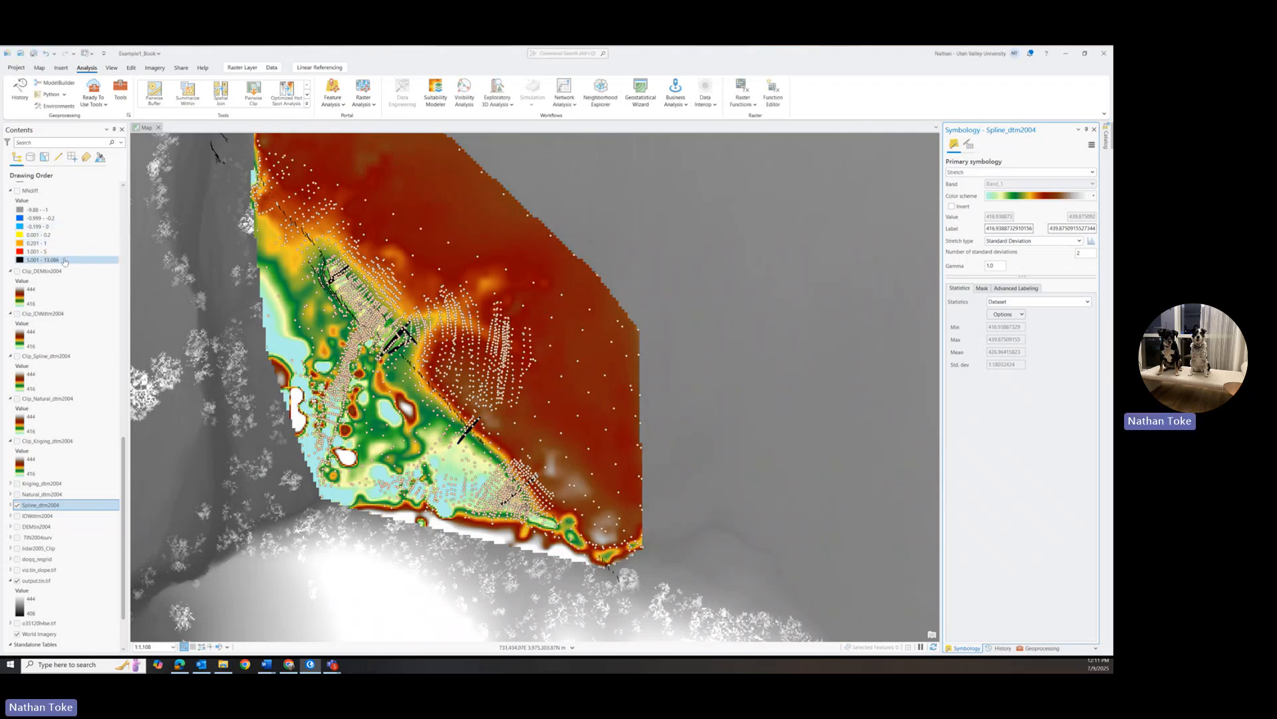
# Hide the single-symbol topo2004surv-rotated survey points so the Spline_dtm2004 surface is uncovered
pyautogui.scroll(3, 65, 262)
pyautogui.scroll(1, 66, 262)
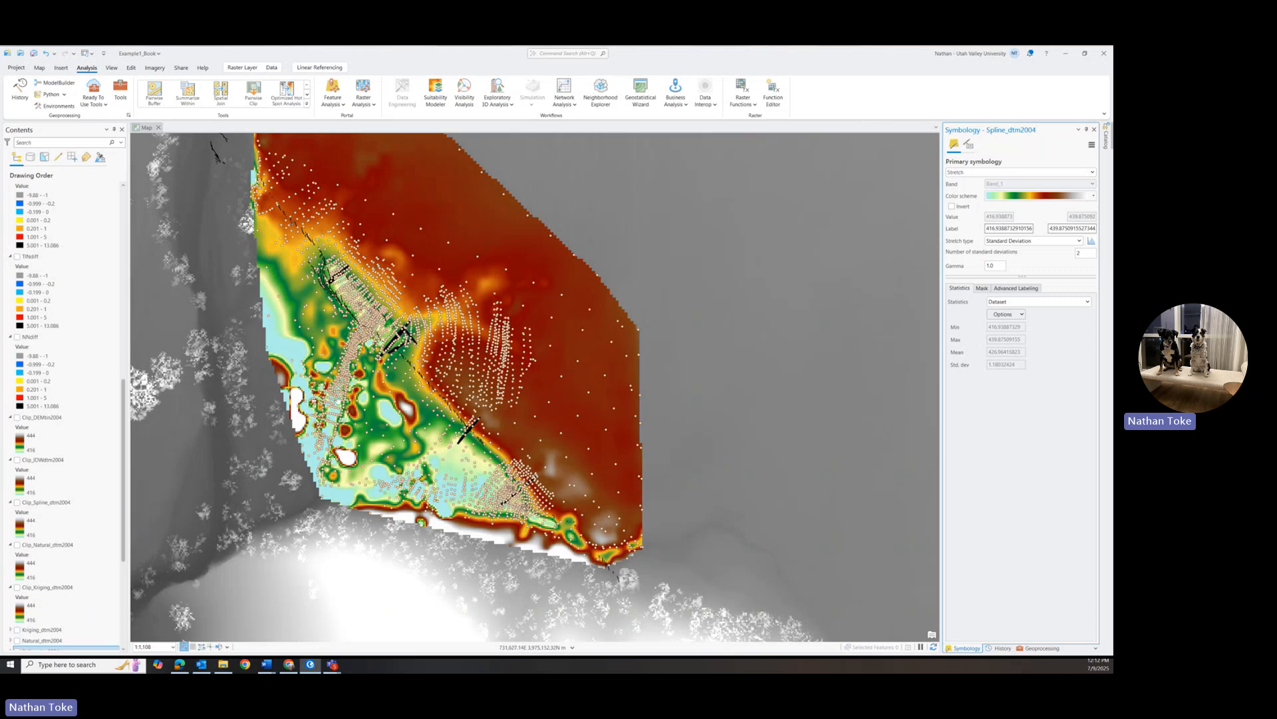
pyautogui.scroll(5, 38, 270)
pyautogui.scroll(10, 38, 269)
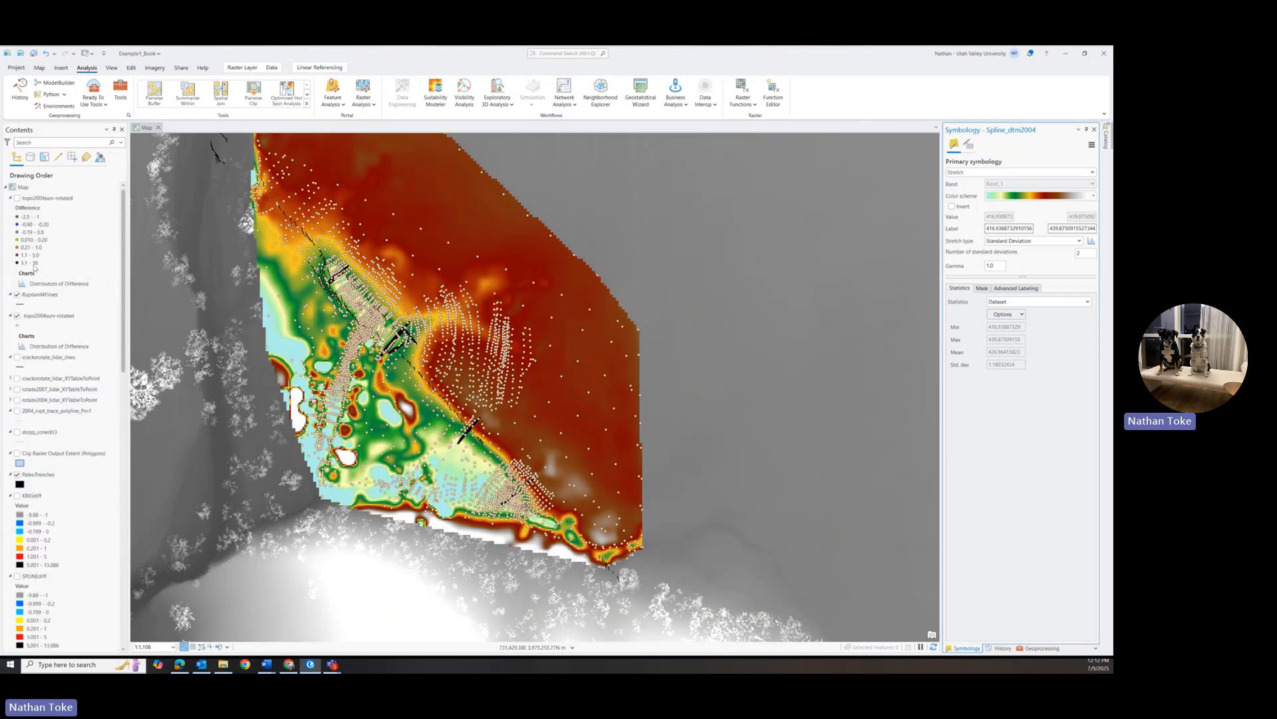
pyautogui.click(18, 317)
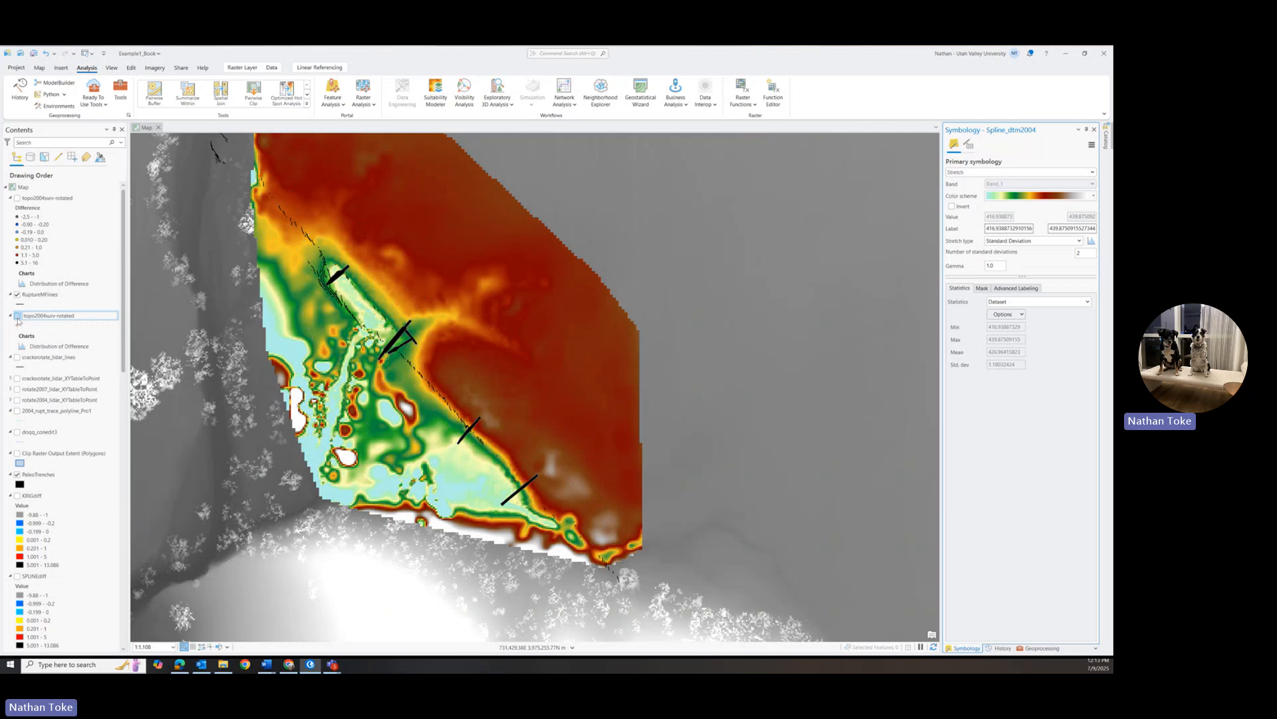
pyautogui.click(17, 316)
pyautogui.click(17, 316)
# Turn on IDWdtm2004 beneath Spline_dtm2004 and switch the spline layer off and on to compare the two surfaces
pyautogui.scroll(-10, 47, 379)
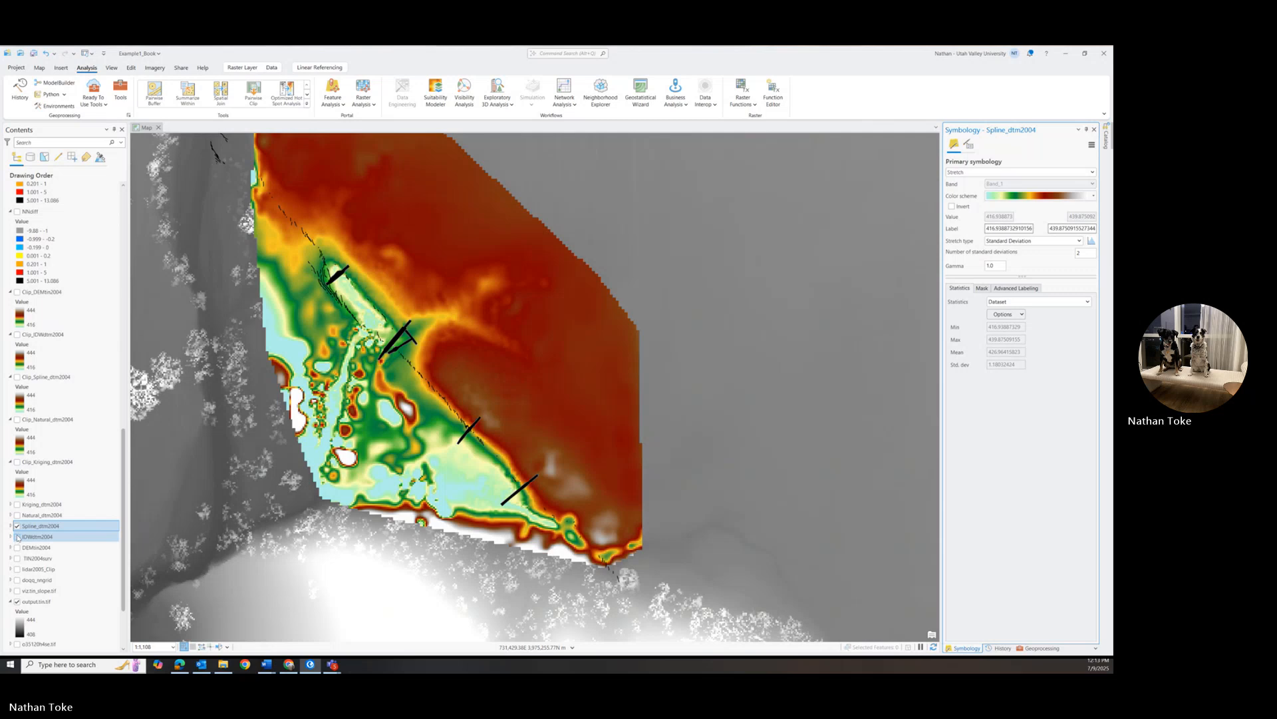
pyautogui.click(17, 537)
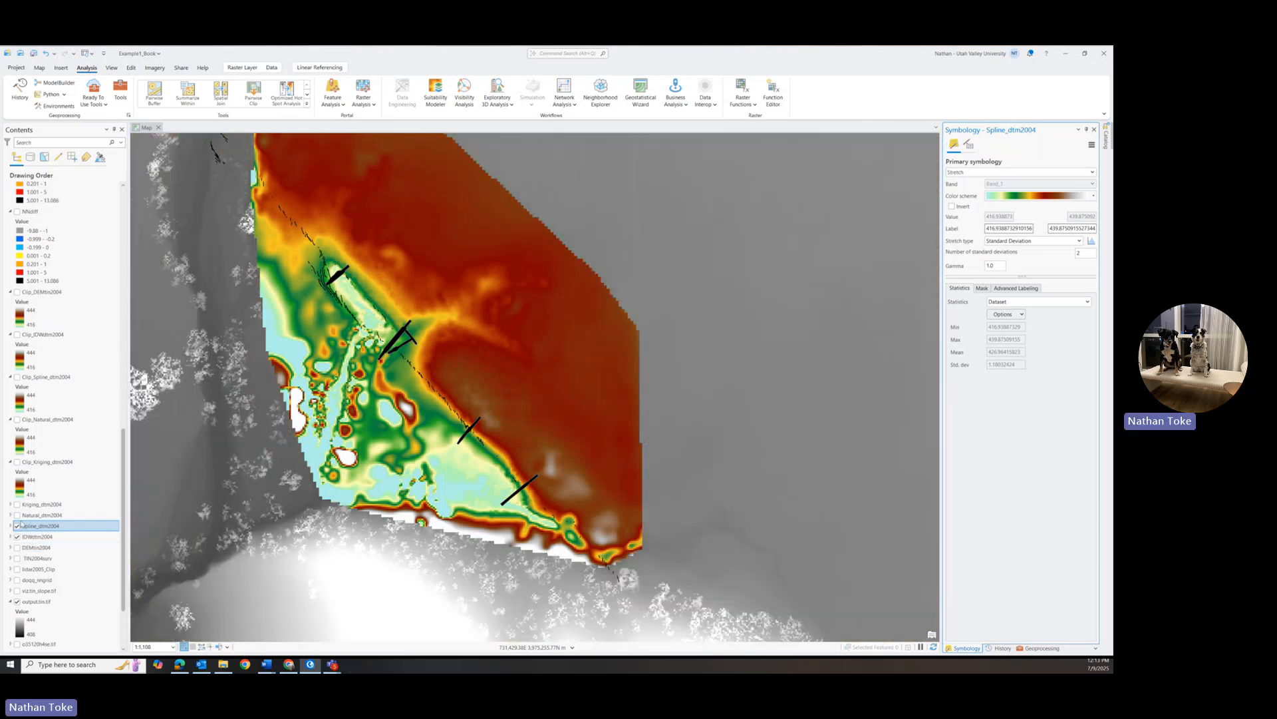
pyautogui.click(17, 525)
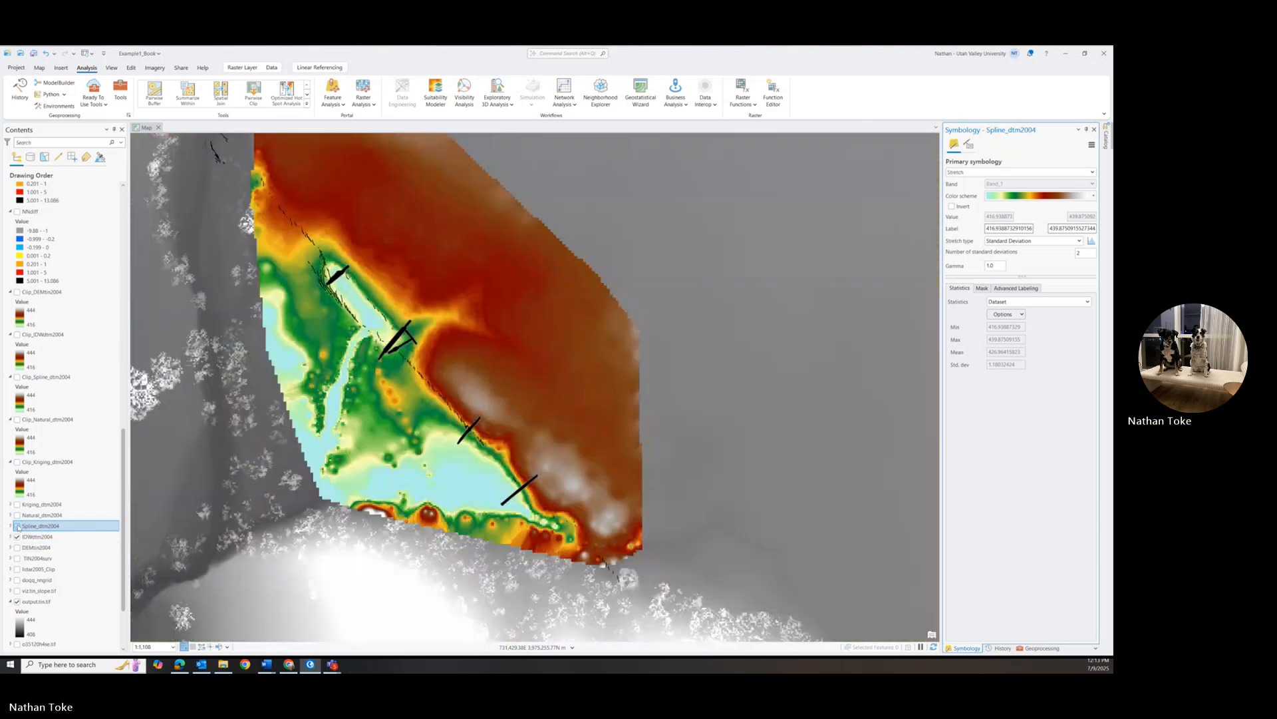
pyautogui.click(17, 526)
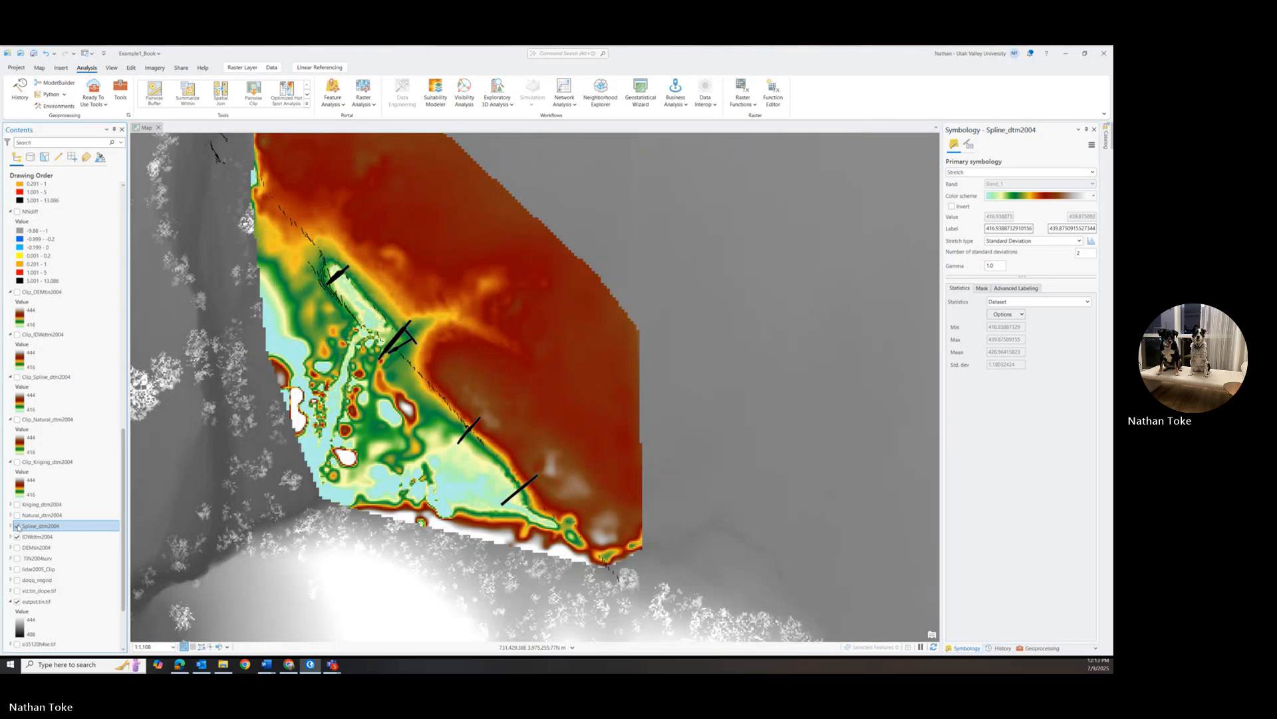
pyautogui.click(17, 525)
pyautogui.click(17, 526)
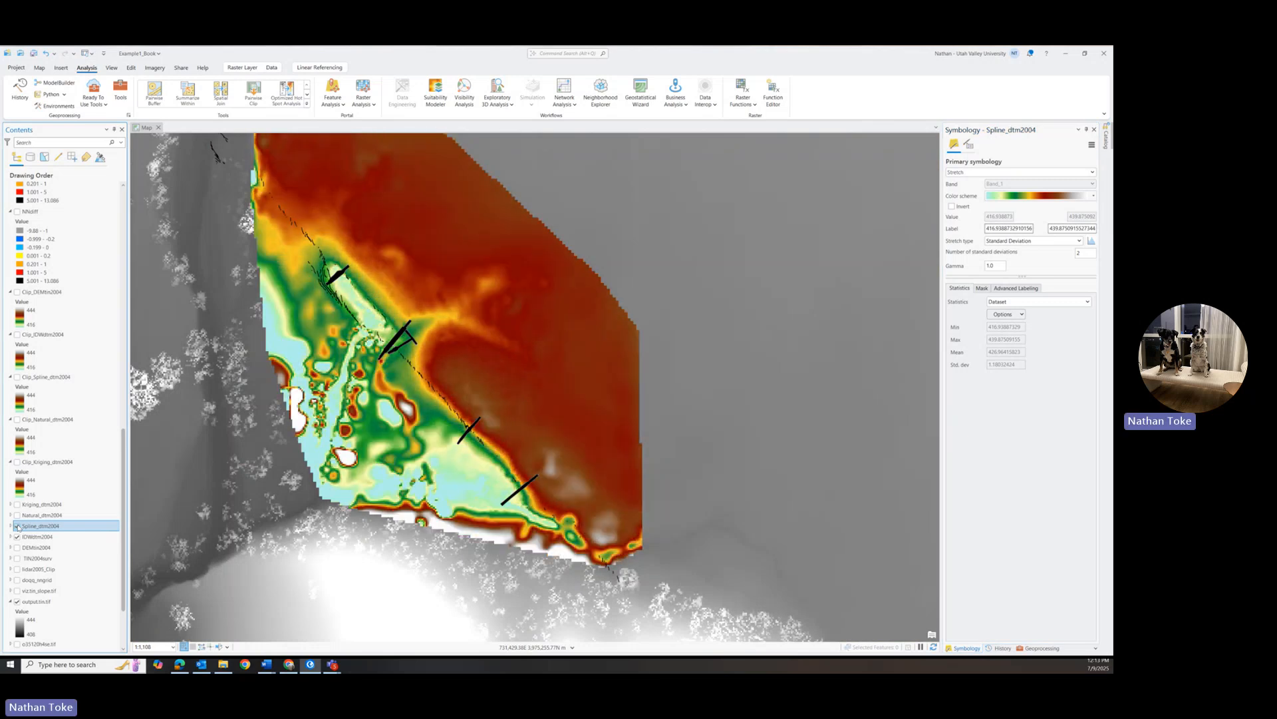
# Switch Spline_dtm2004 off and on again to compare it with IDWdtm2004, leaving the spline surface hidden
pyautogui.click(17, 525)
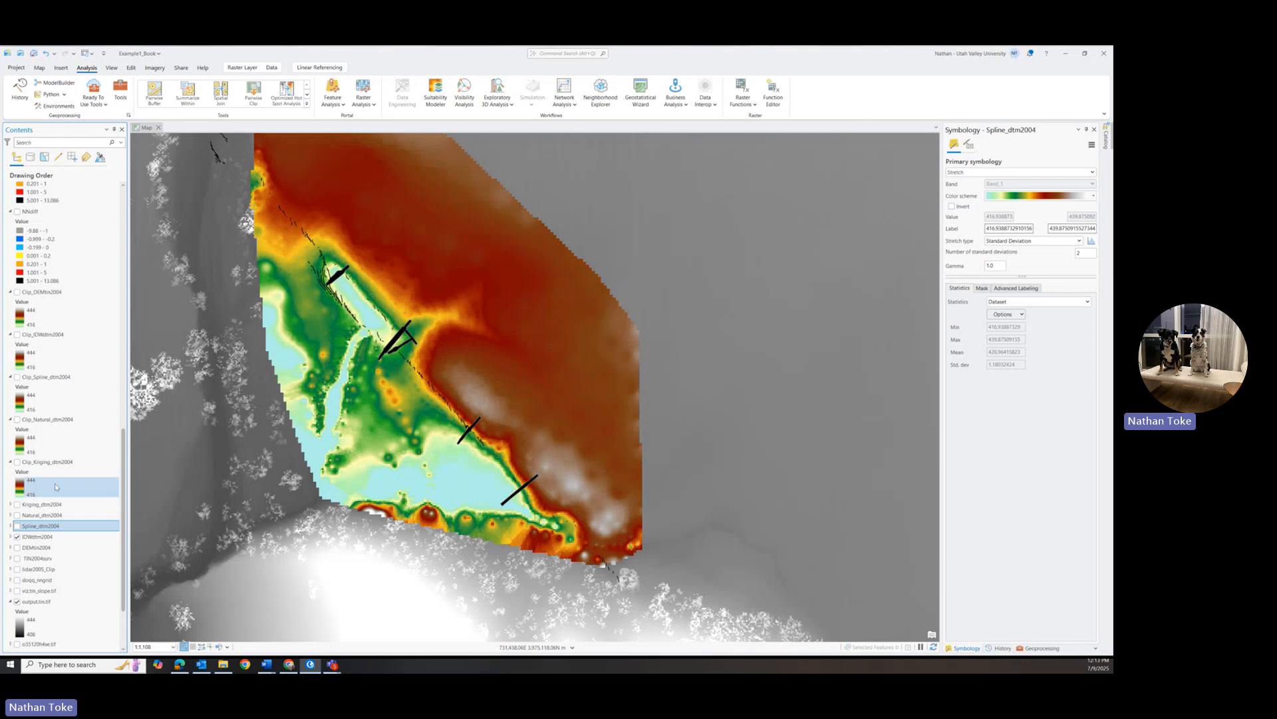
pyautogui.click(18, 527)
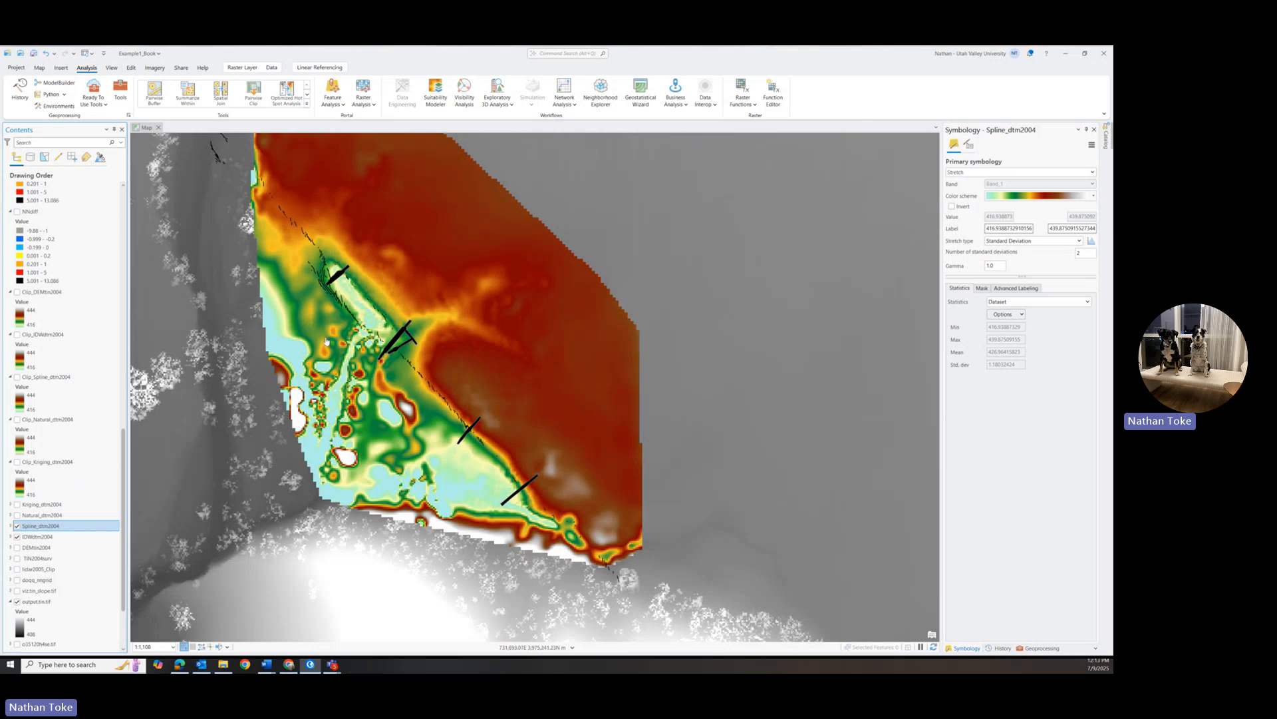
pyautogui.click(17, 526)
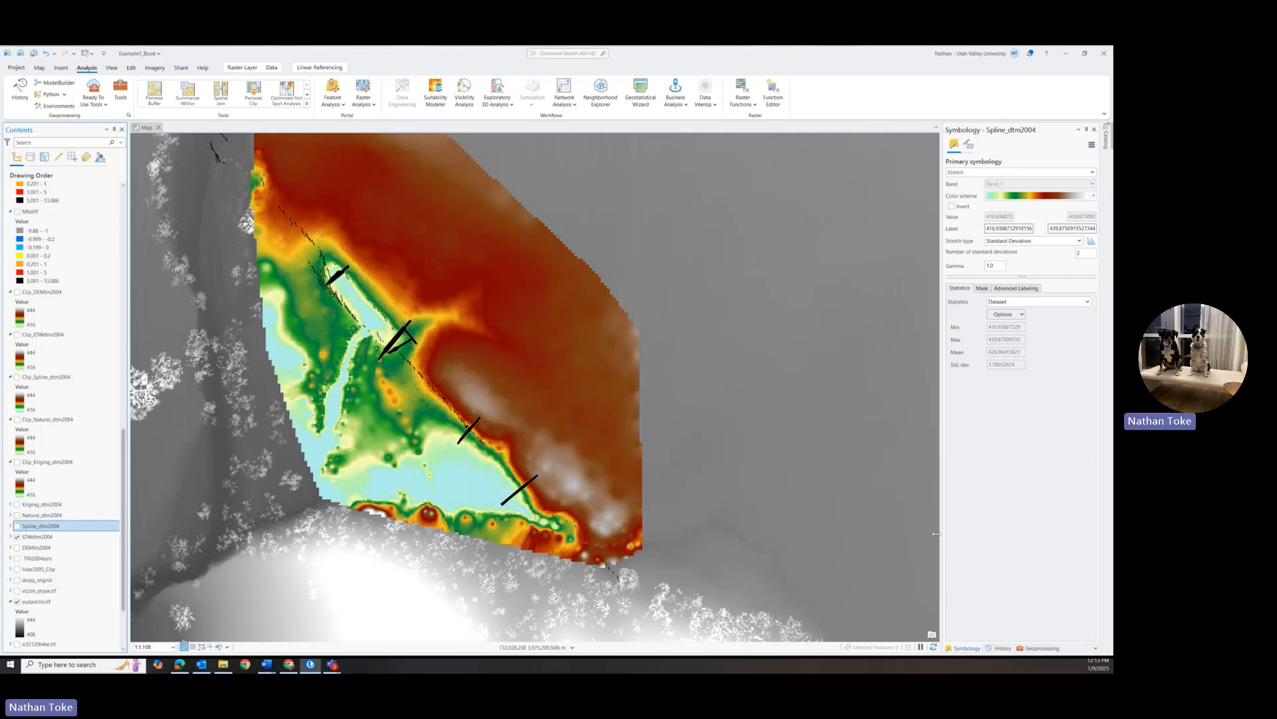
# Fill in the Spline interpolation tool with topo2004surv-rotated as input points and el as the Z value field
pyautogui.click(1039, 647)
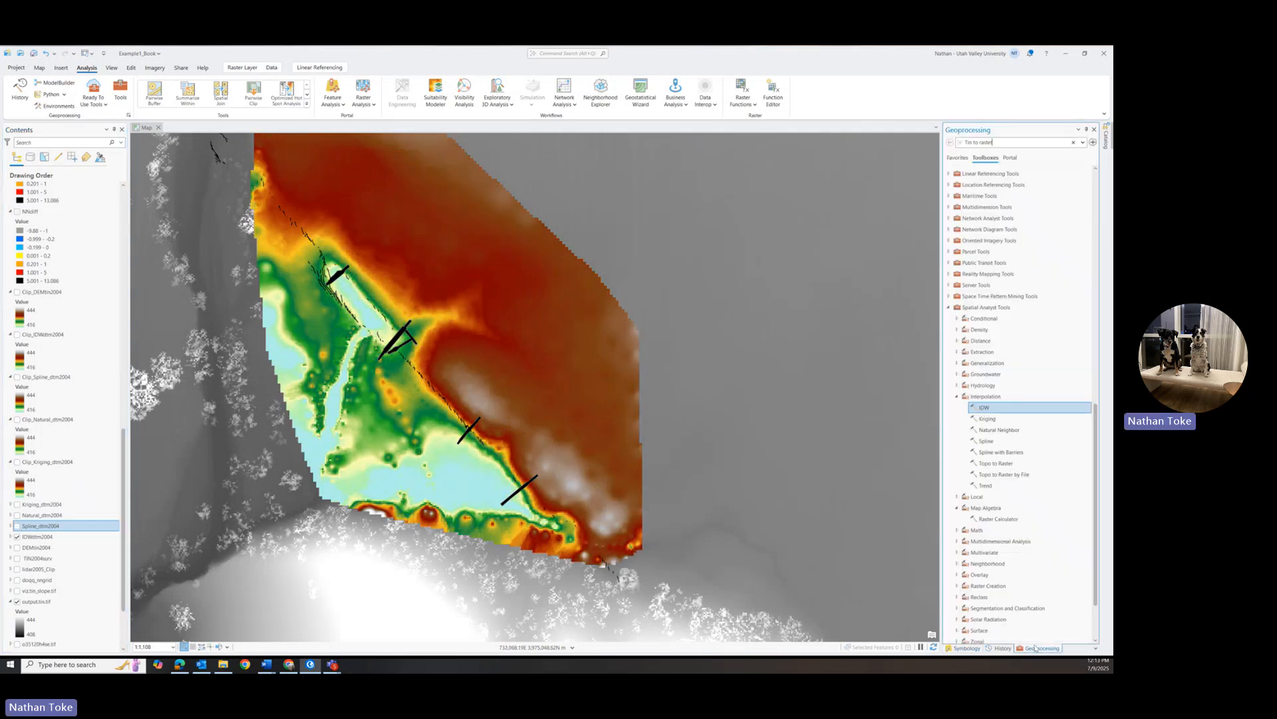
pyautogui.doubleClick(986, 441)
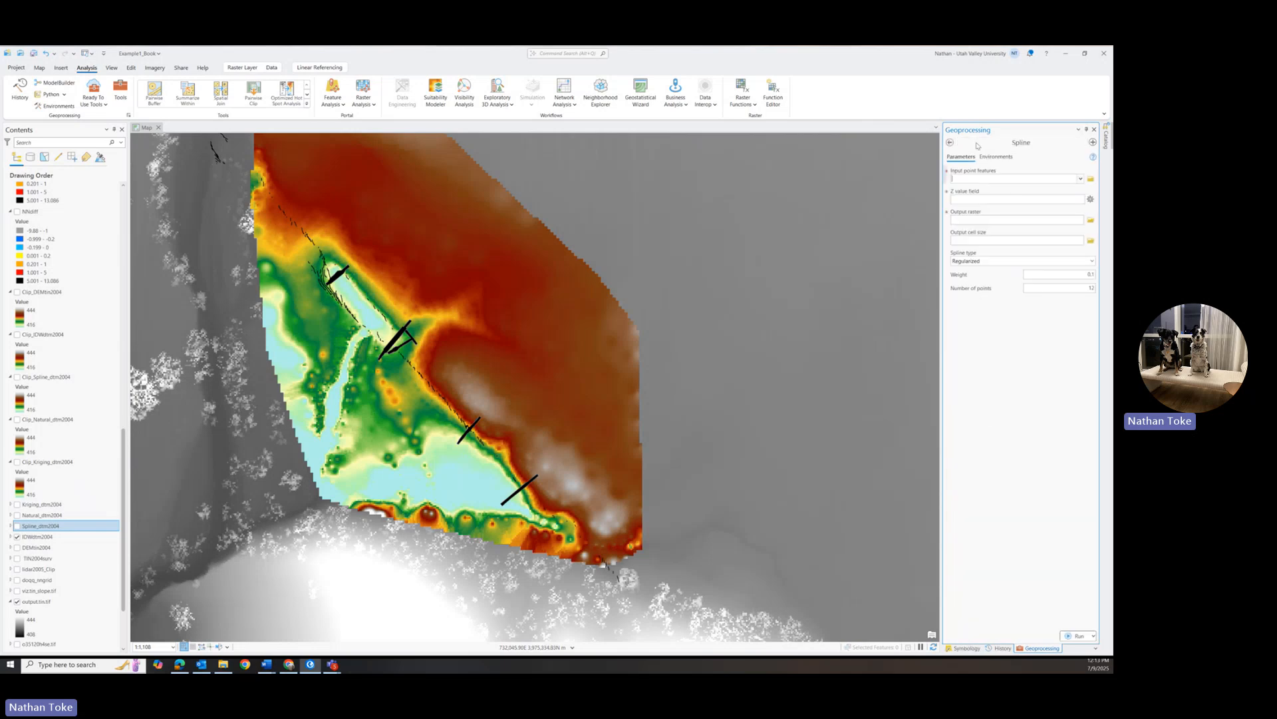
pyautogui.click(1080, 179)
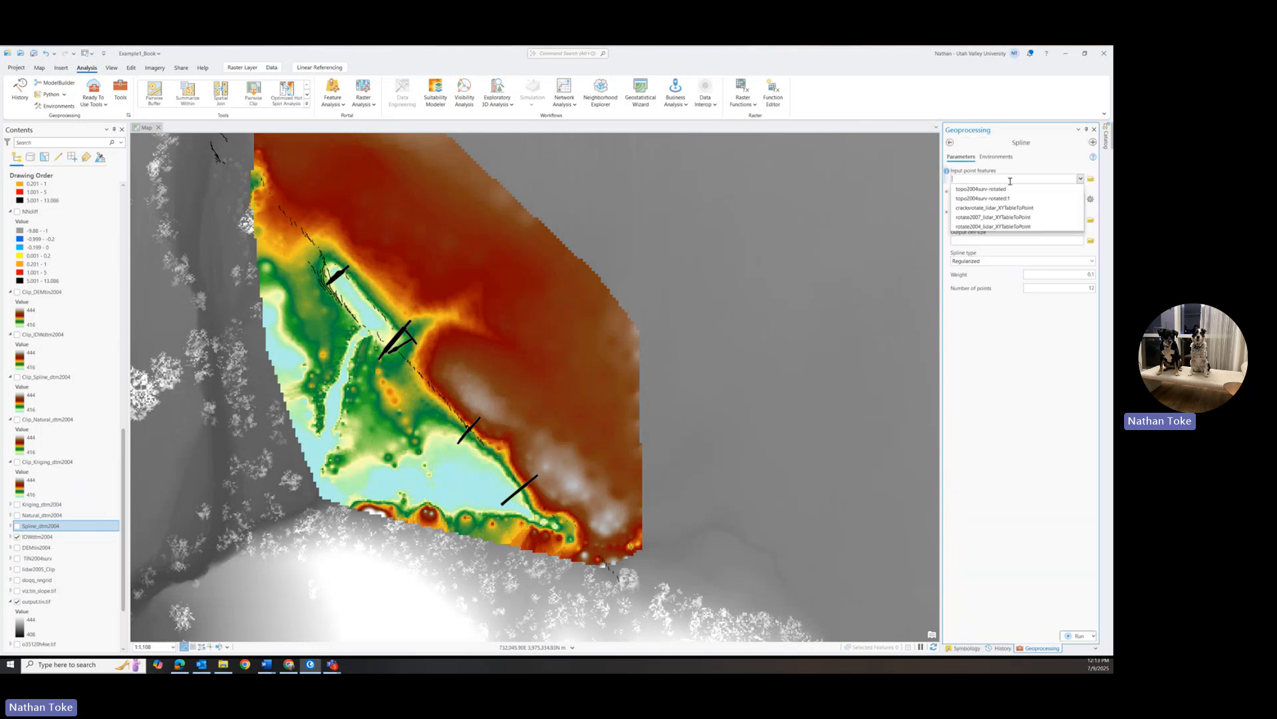
pyautogui.click(982, 189)
pyautogui.click(1079, 200)
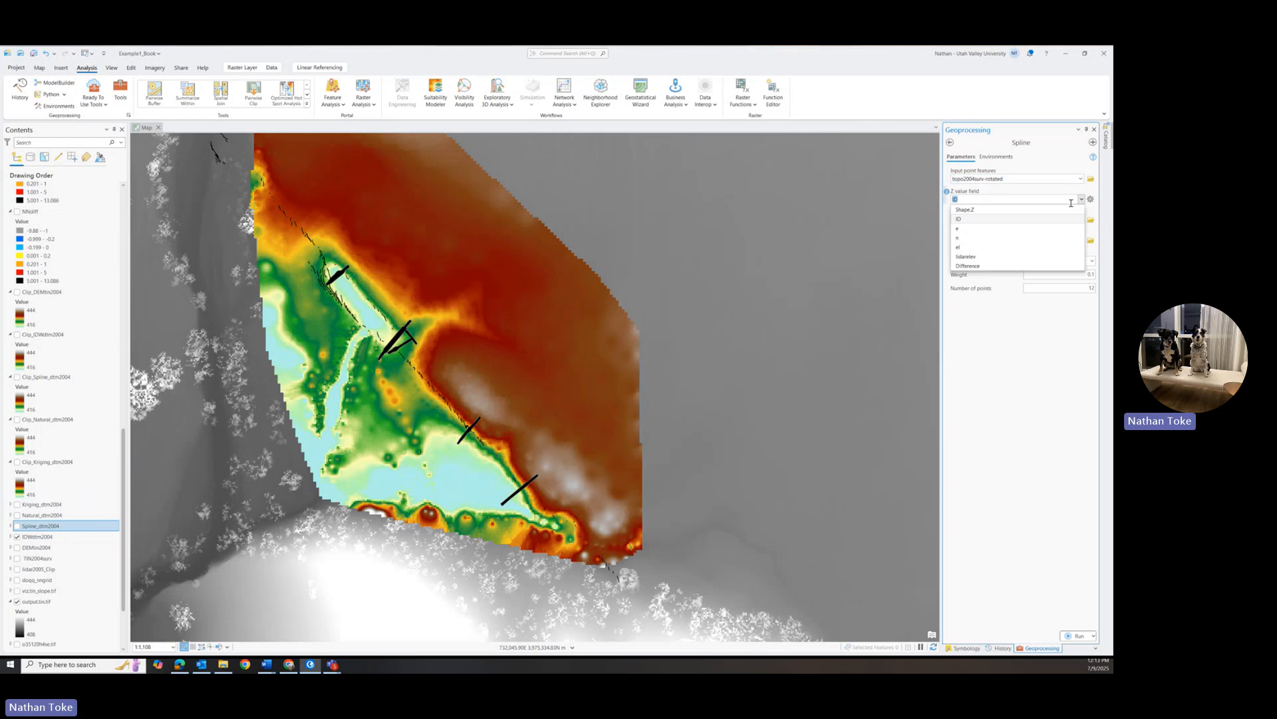
pyautogui.click(972, 247)
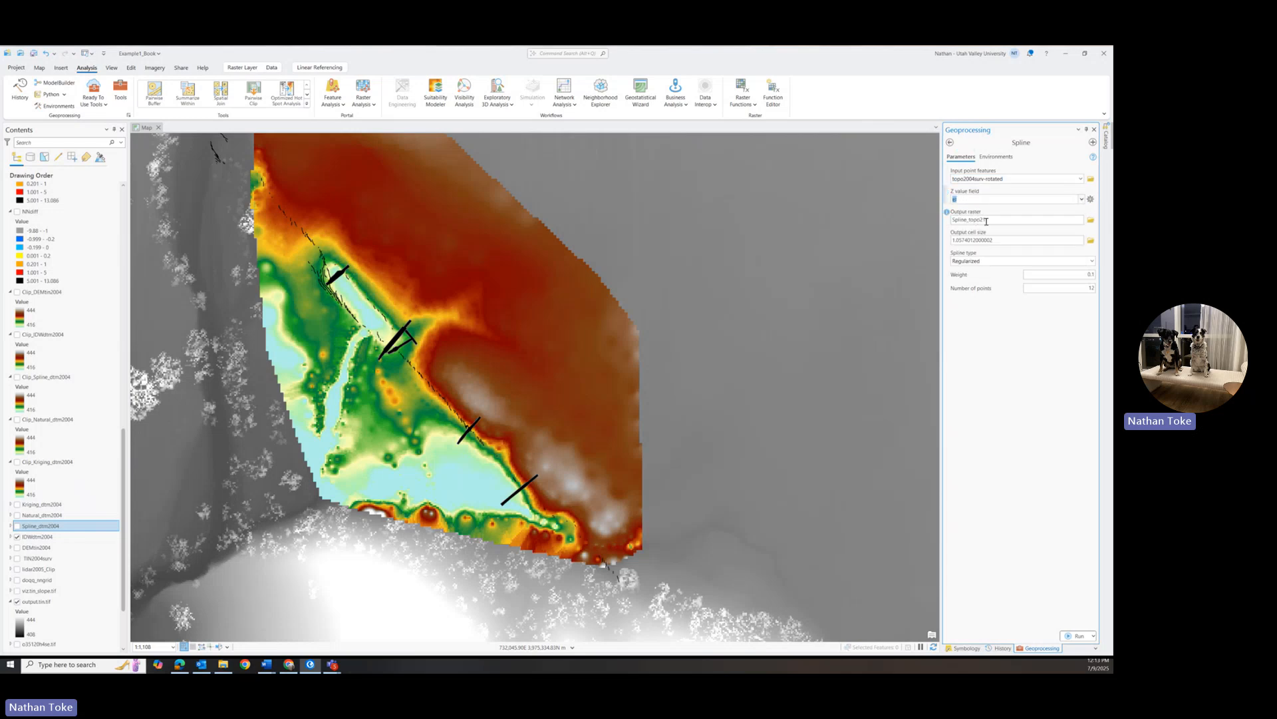
# Review the Spline tool's output cell size and the description of its spline types, then leave the tool without running it
pyautogui.click(996, 240)
pyautogui.moveTo(947, 254)
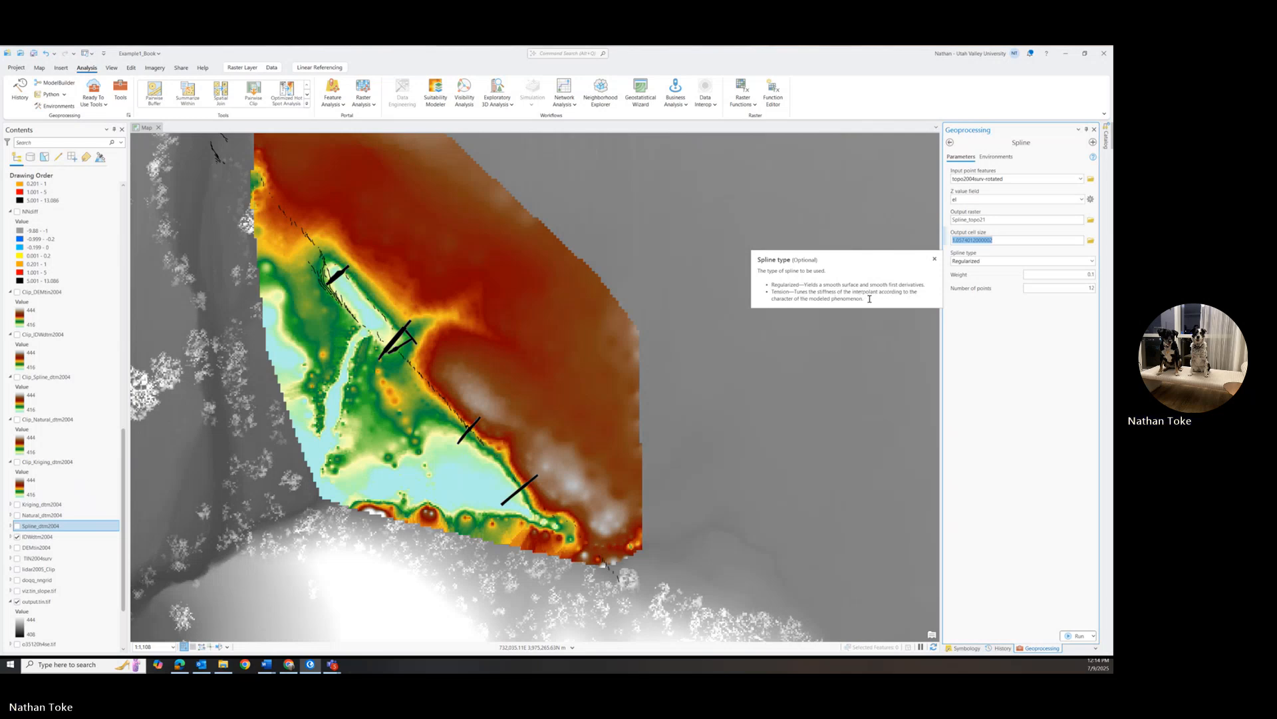
pyautogui.click(935, 259)
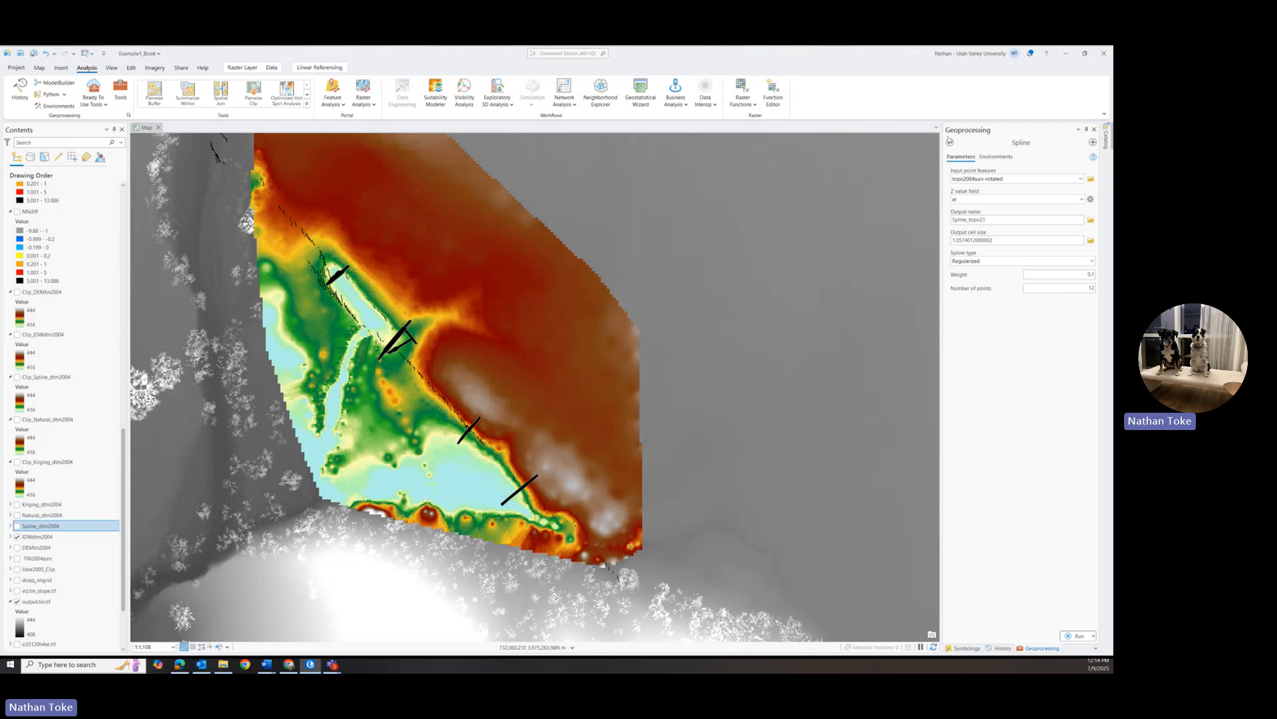
pyautogui.click(949, 141)
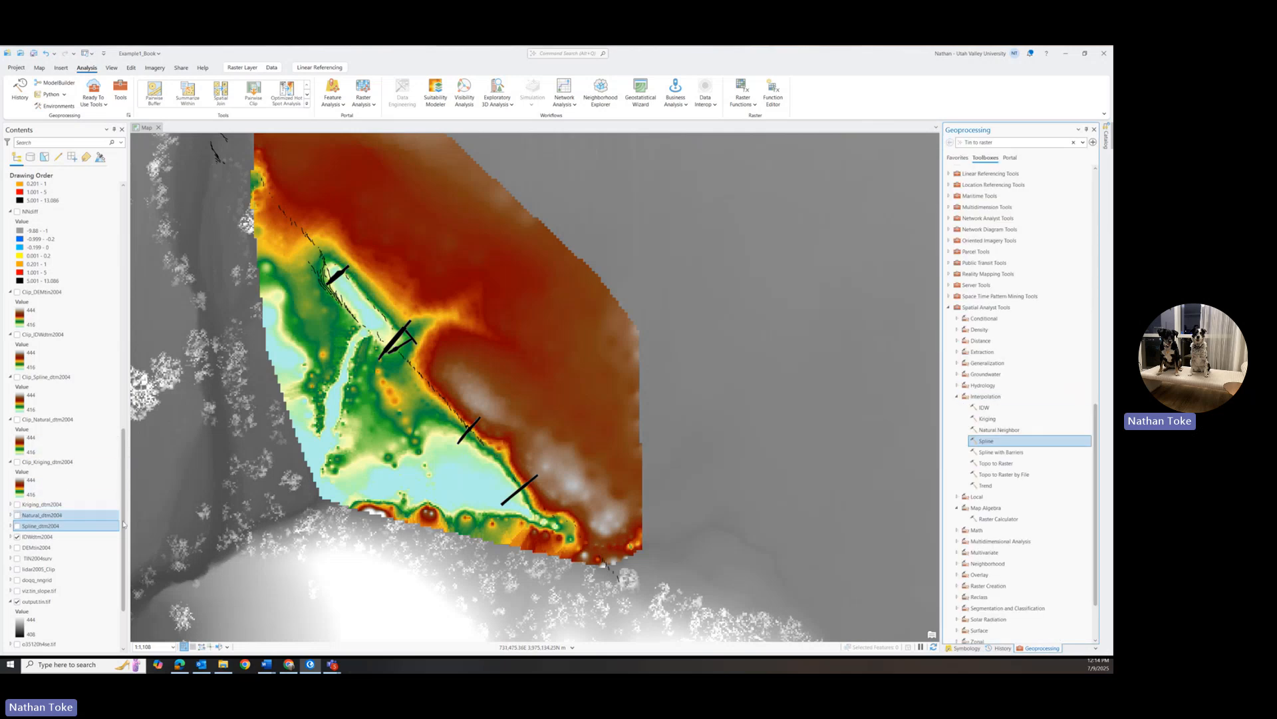
# Fill in the Natural Neighbor tool with topo2004surv-rotated as input points and el as the Z value field
pyautogui.click(980, 431)
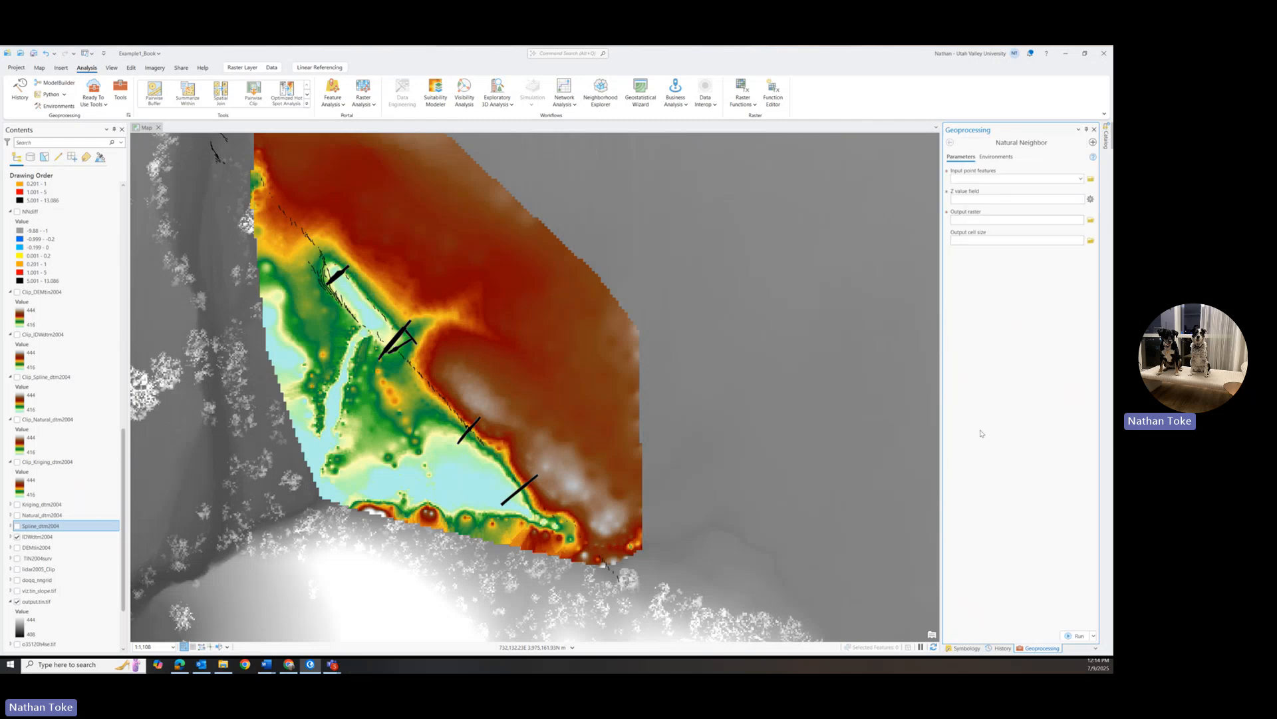
pyautogui.click(1080, 180)
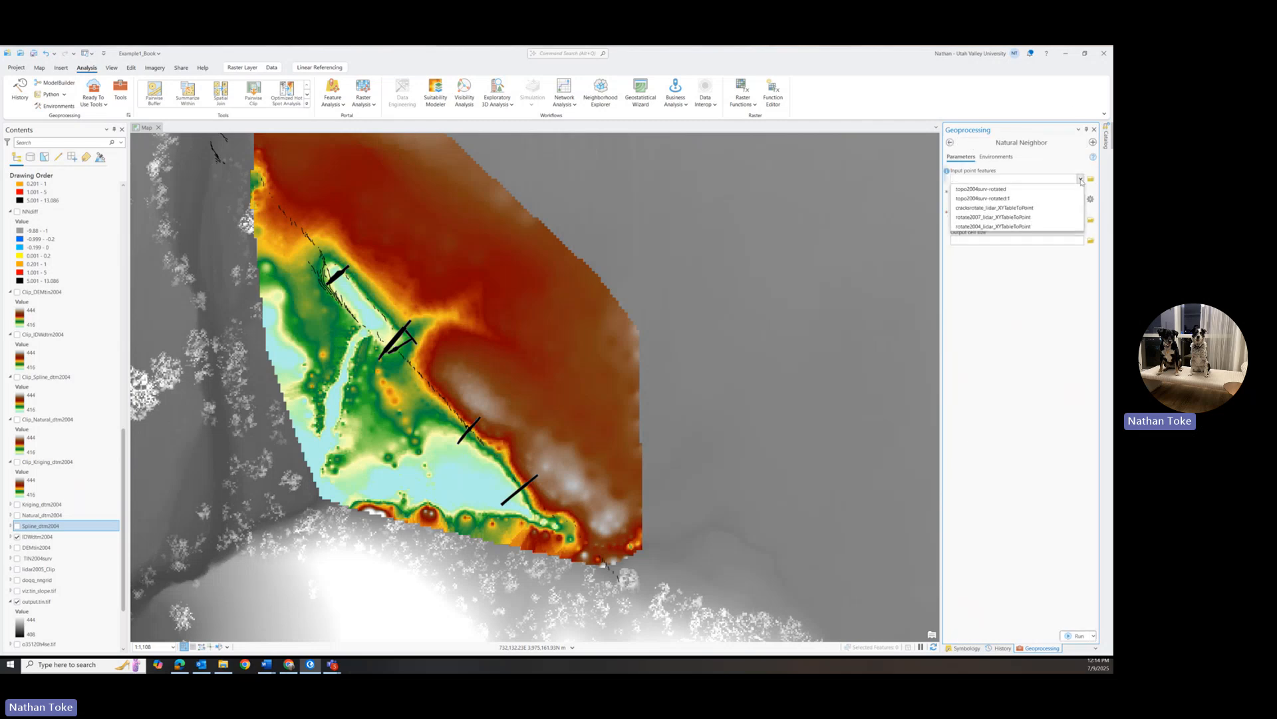
pyautogui.click(997, 189)
pyautogui.click(1081, 199)
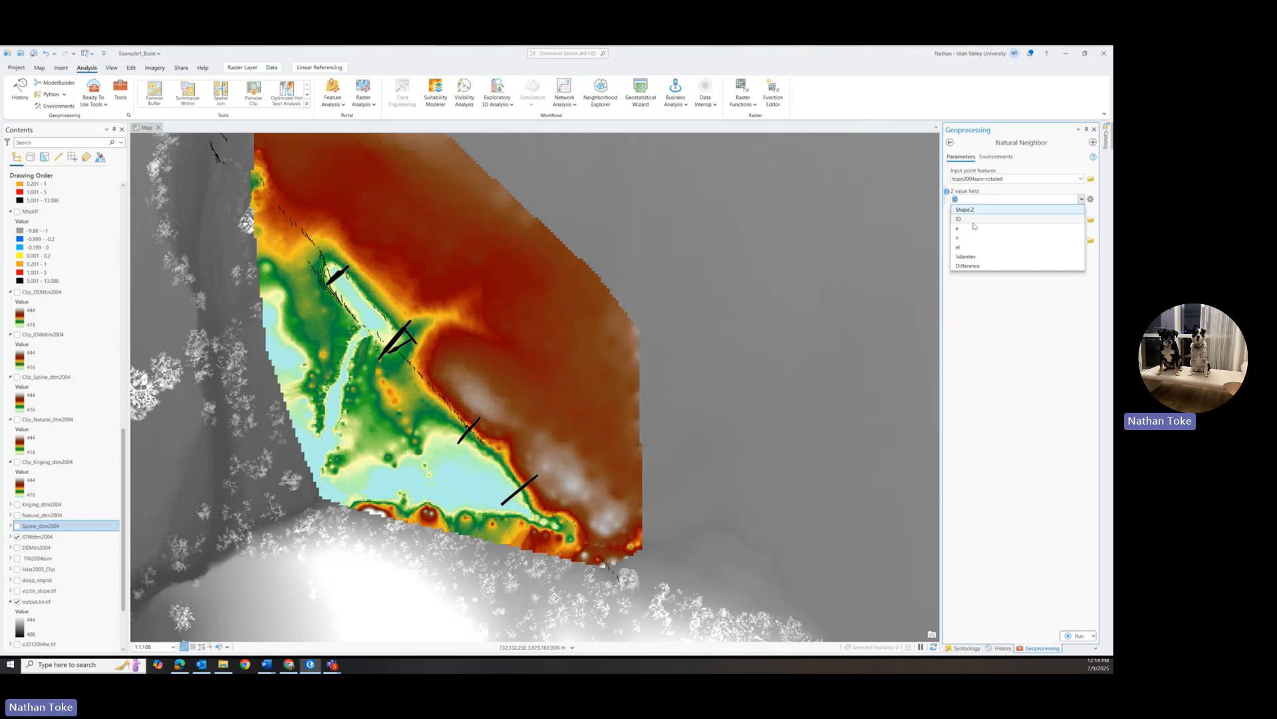
pyautogui.click(960, 248)
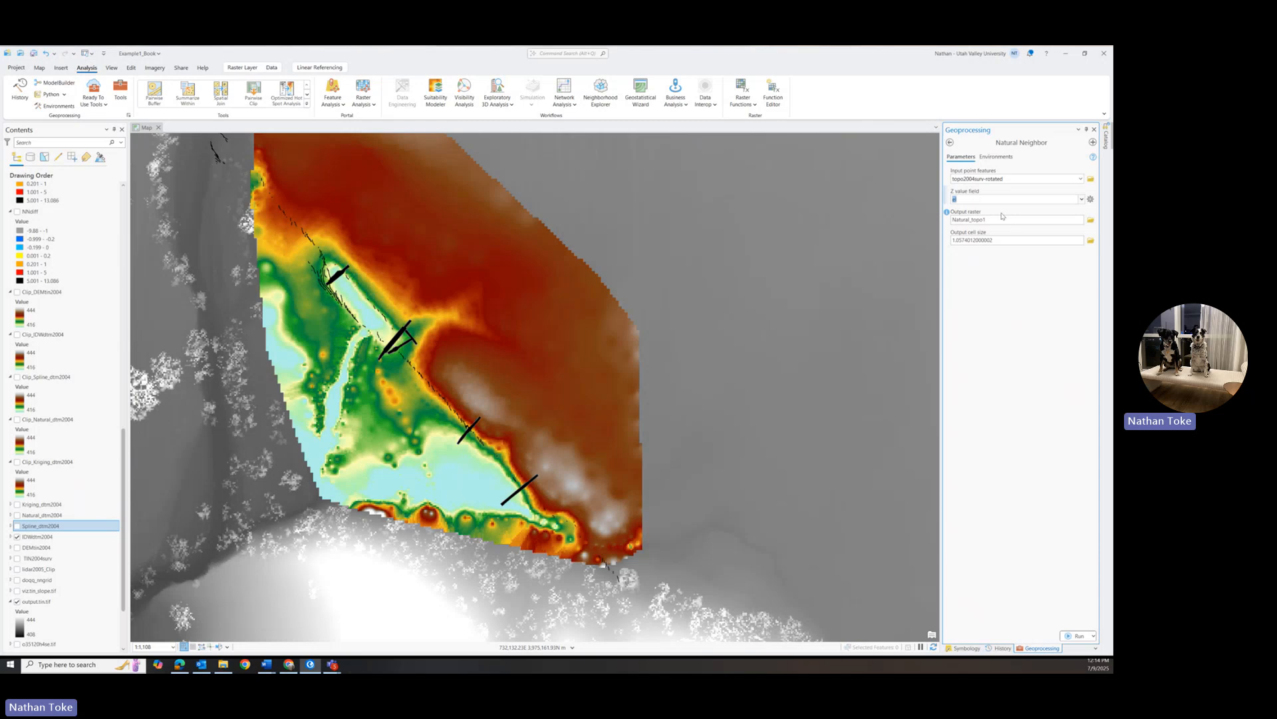
# Look over the environment settings of the Natural Neighbor tool and leave the tool without running it
pyautogui.click(995, 157)
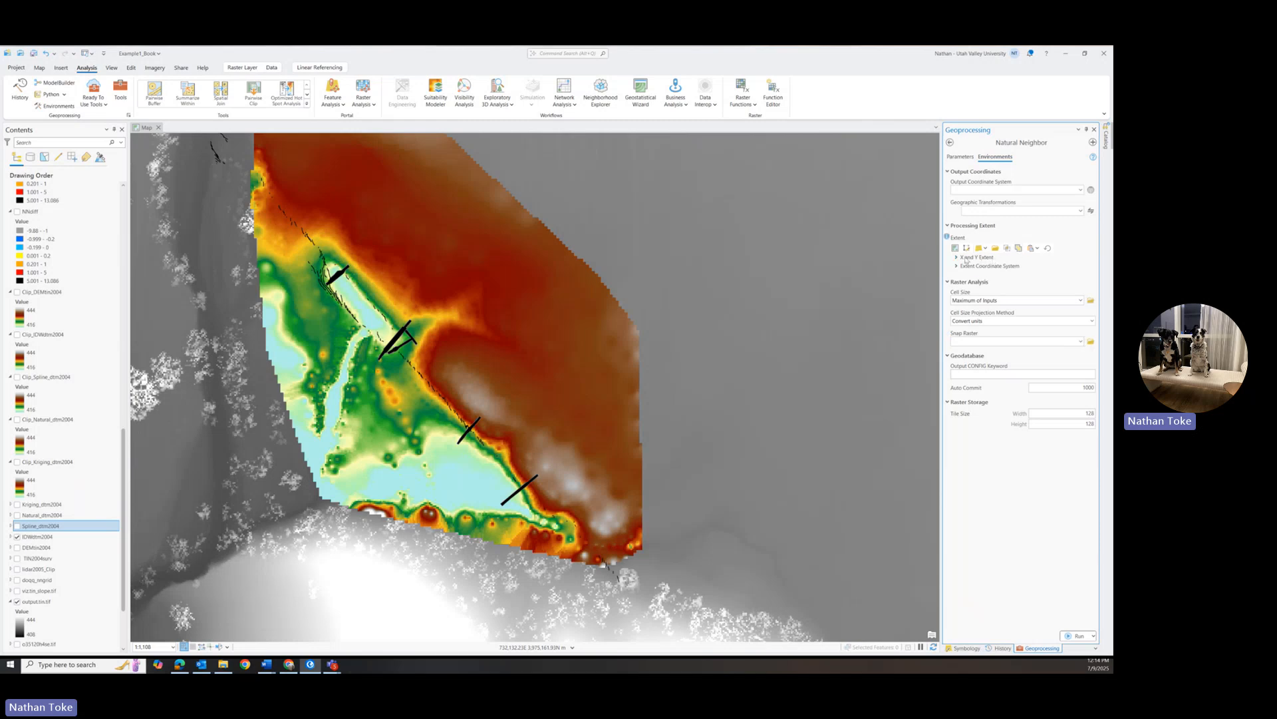
pyautogui.click(951, 143)
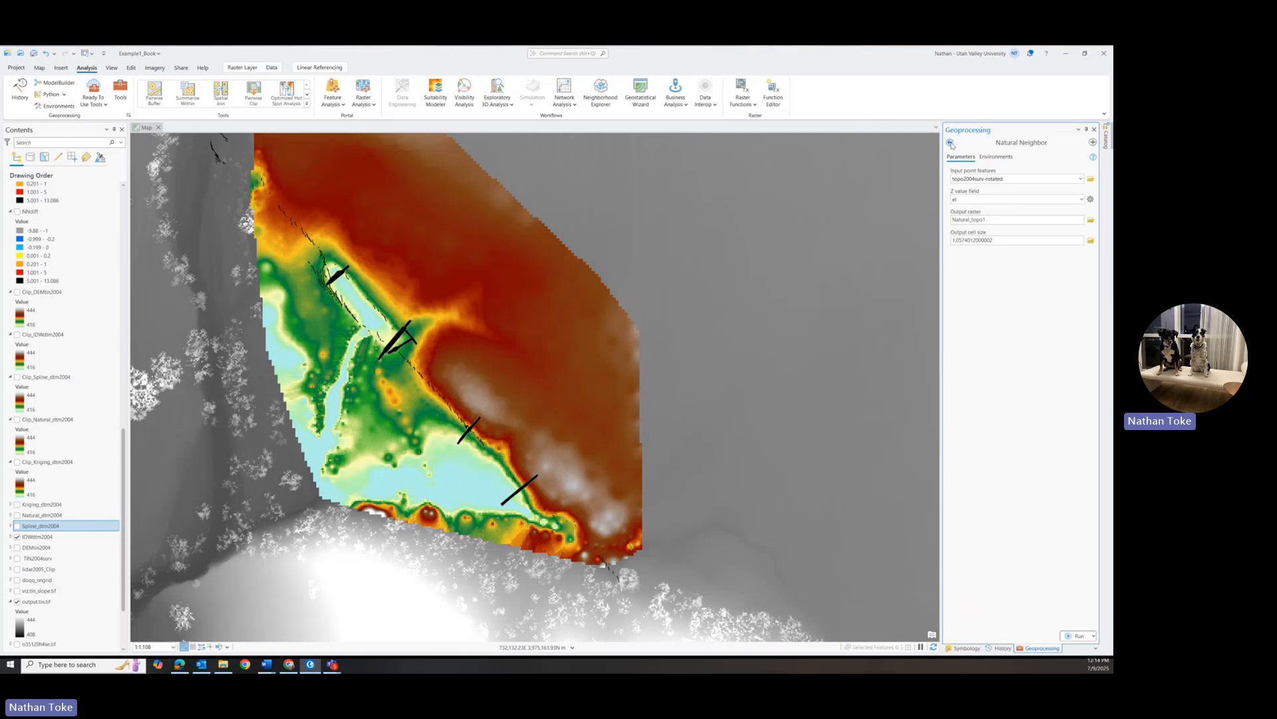
pyautogui.click(951, 143)
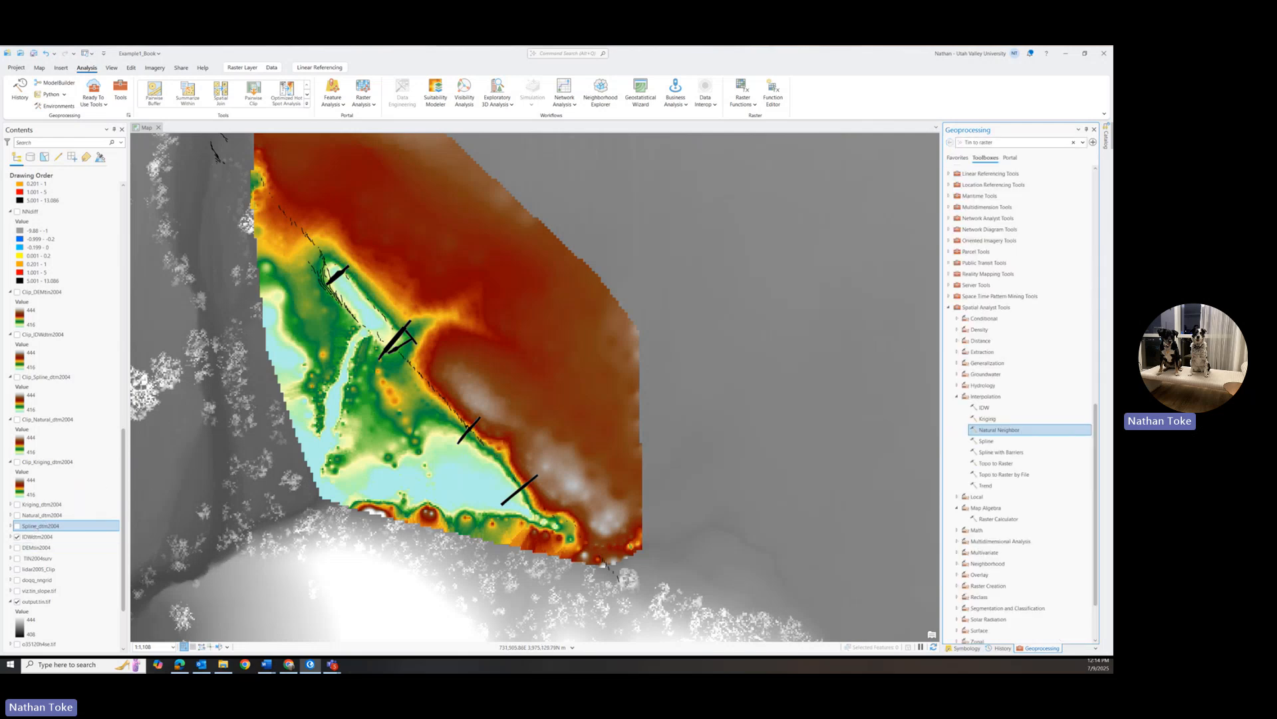
# Show the Natural_dtm2004 layer and base its standard deviation stretch on Dataset statistics
pyautogui.keyDown('ctrl'); pyautogui.click(17, 518); pyautogui.keyUp('ctrl')
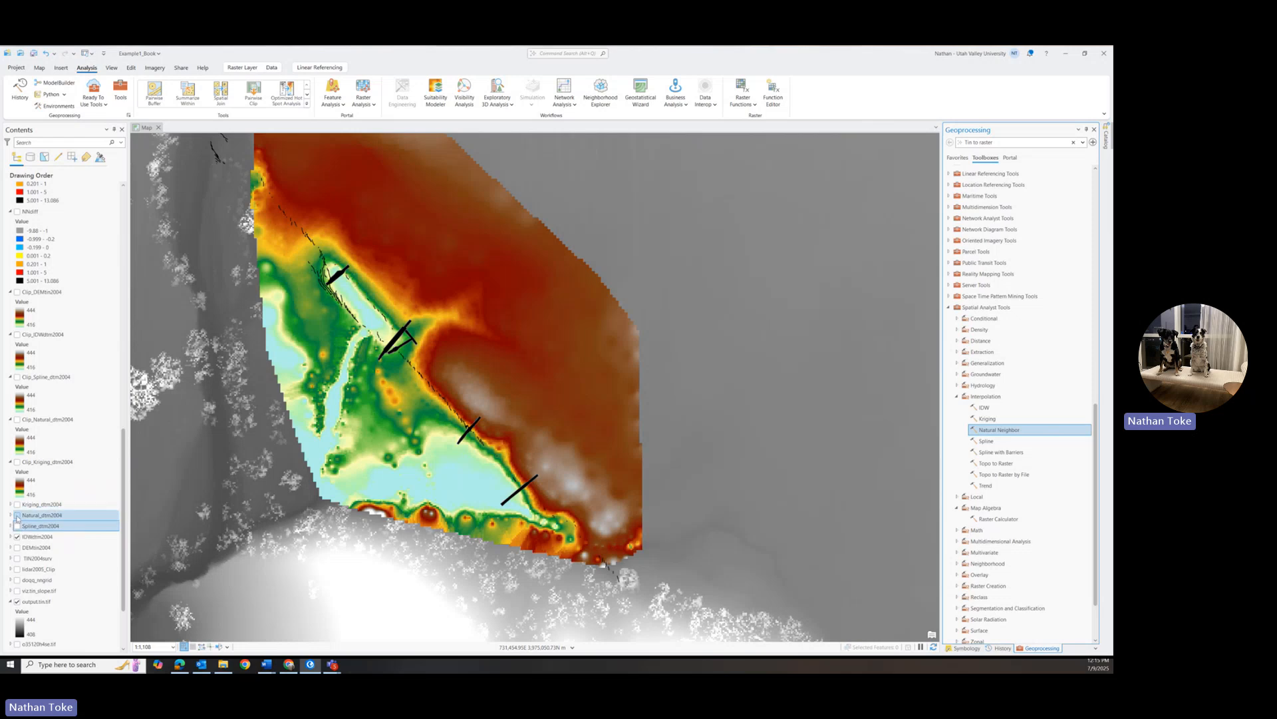
pyautogui.click(18, 516)
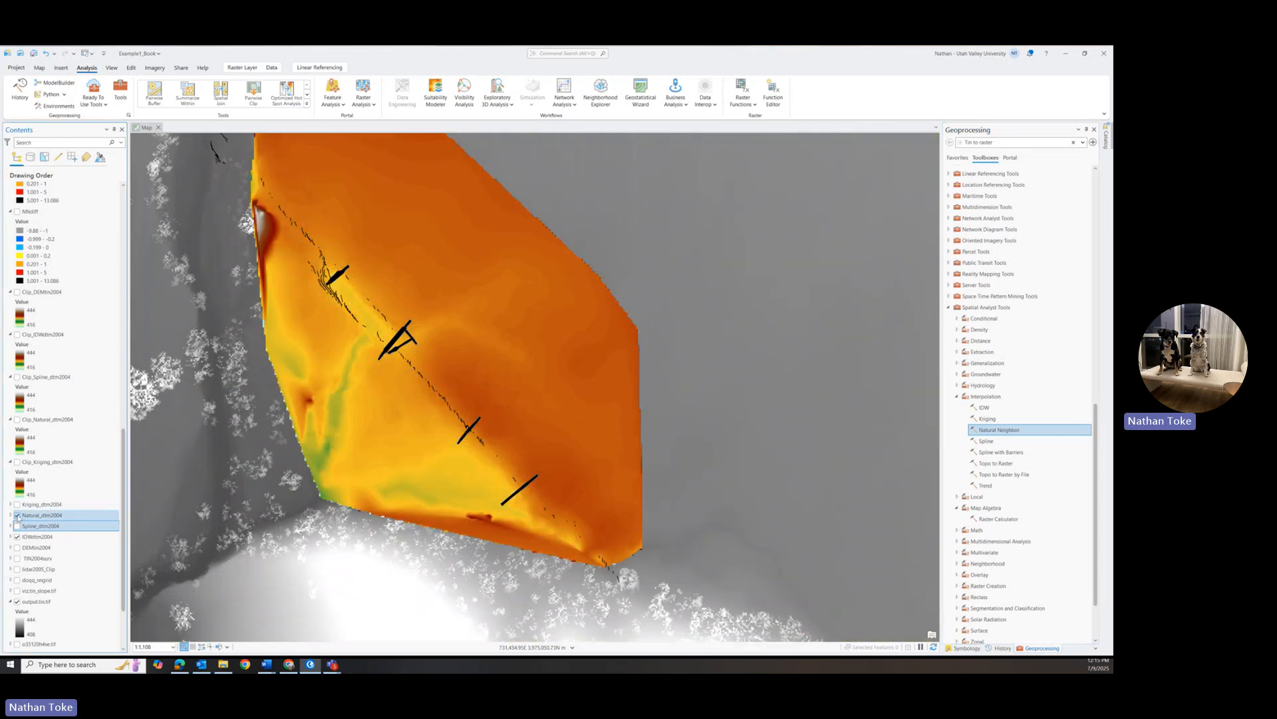
pyautogui.click(967, 648)
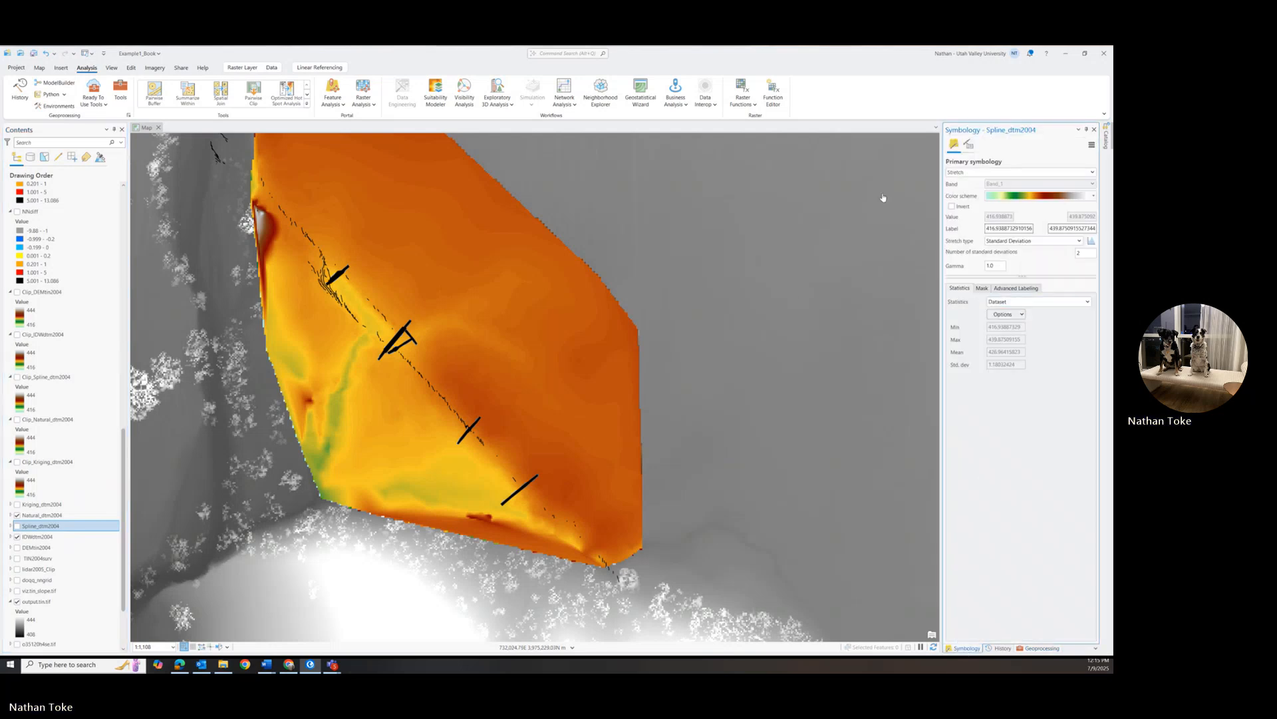
pyautogui.click(41, 515)
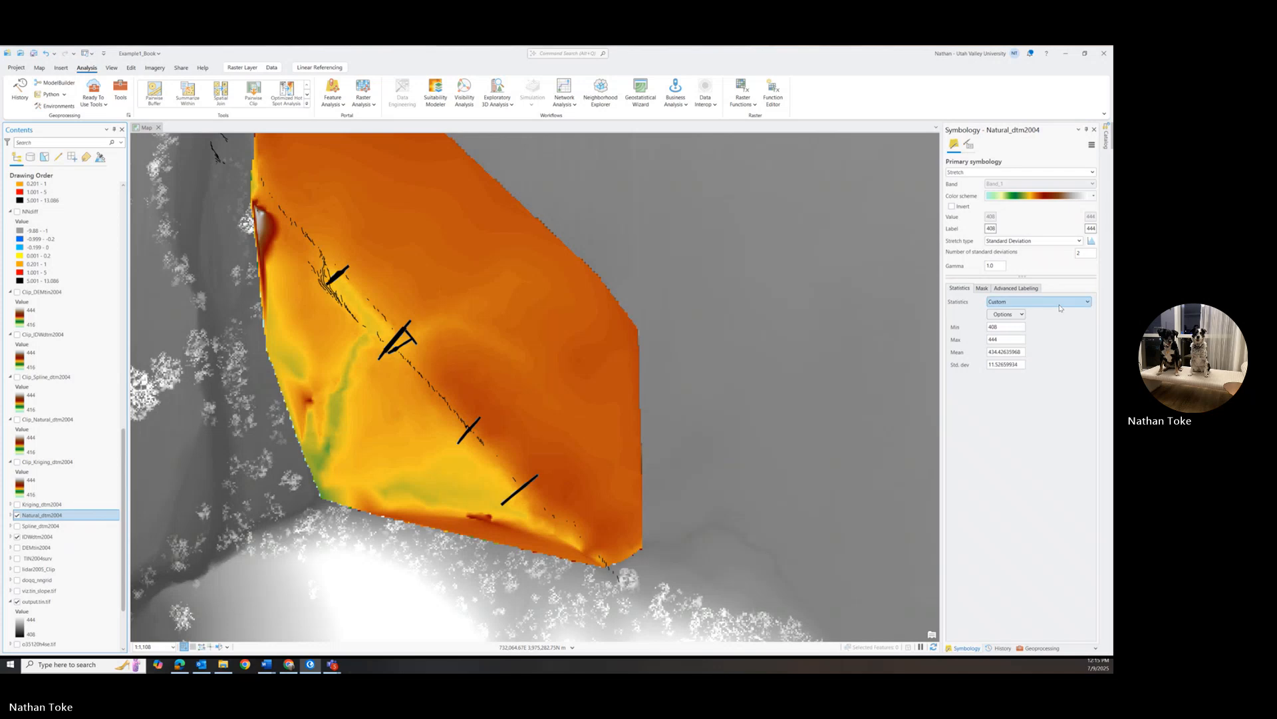
pyautogui.click(1087, 306)
pyautogui.click(1002, 345)
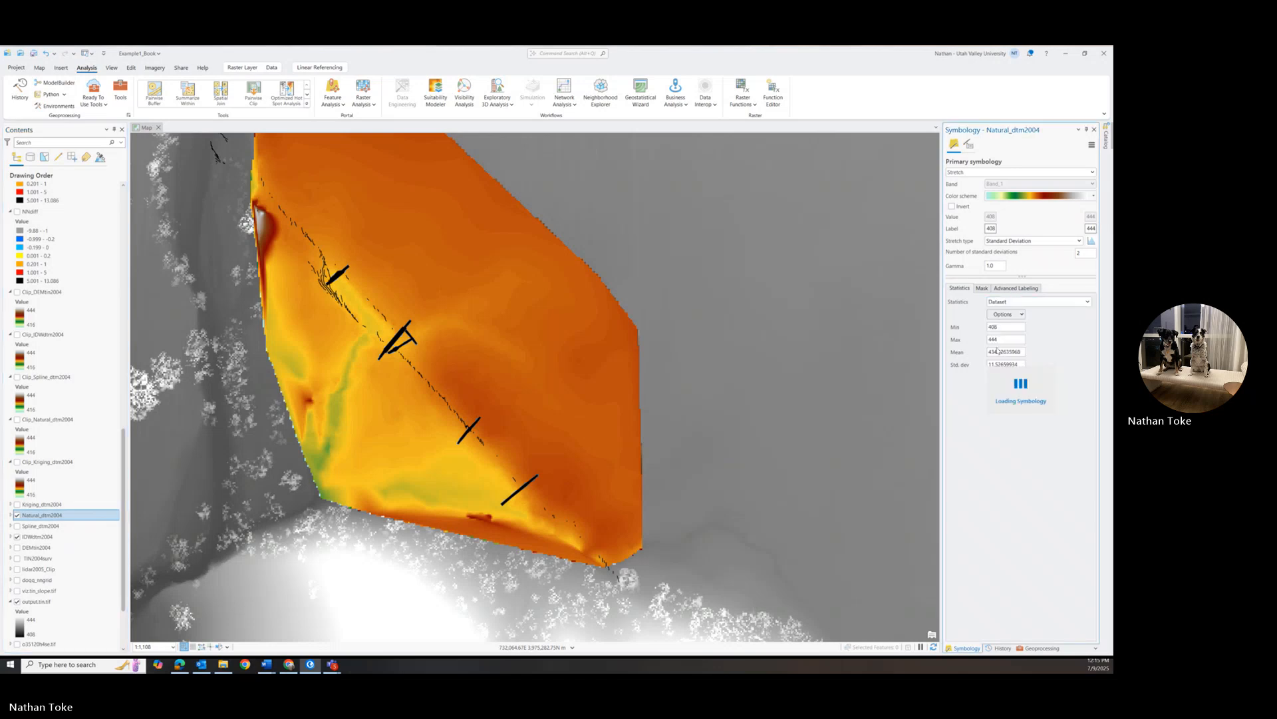
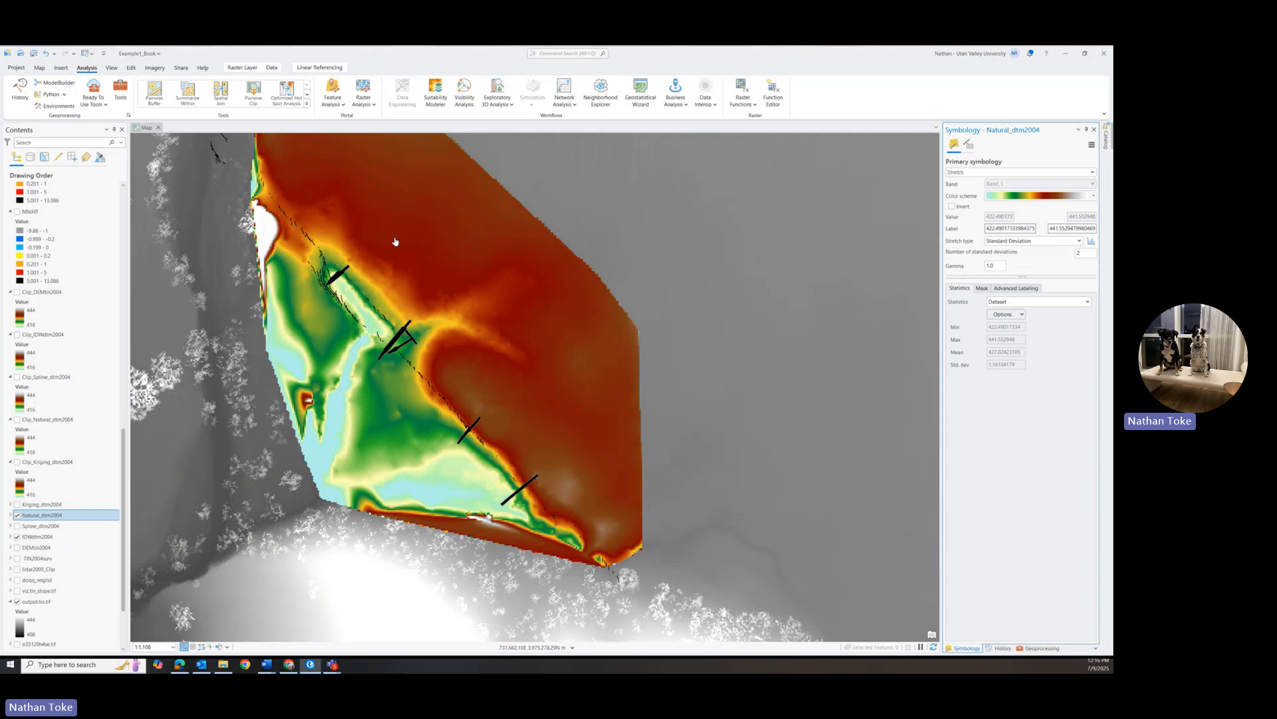
# Switch Natural_dtm2004 off and on to compare it with IDWdtm2004, leaving the natural neighbor surface hidden
pyautogui.click(16, 515)
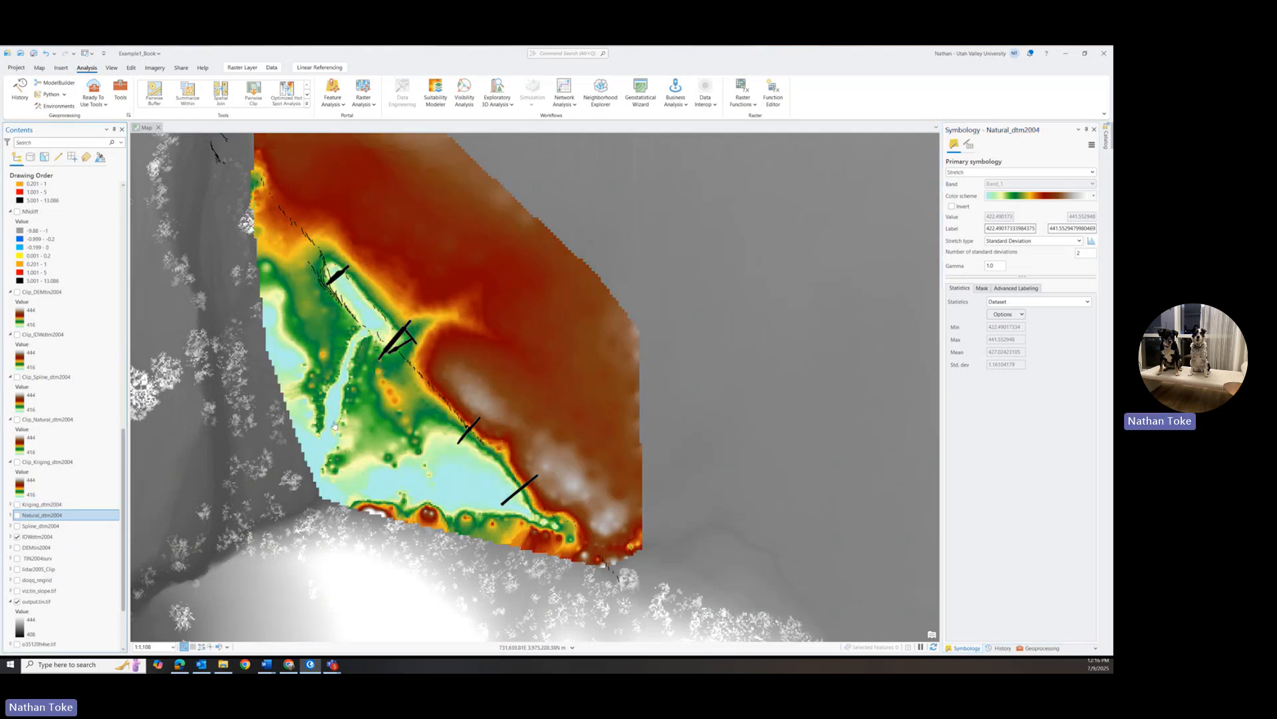
pyautogui.click(17, 515)
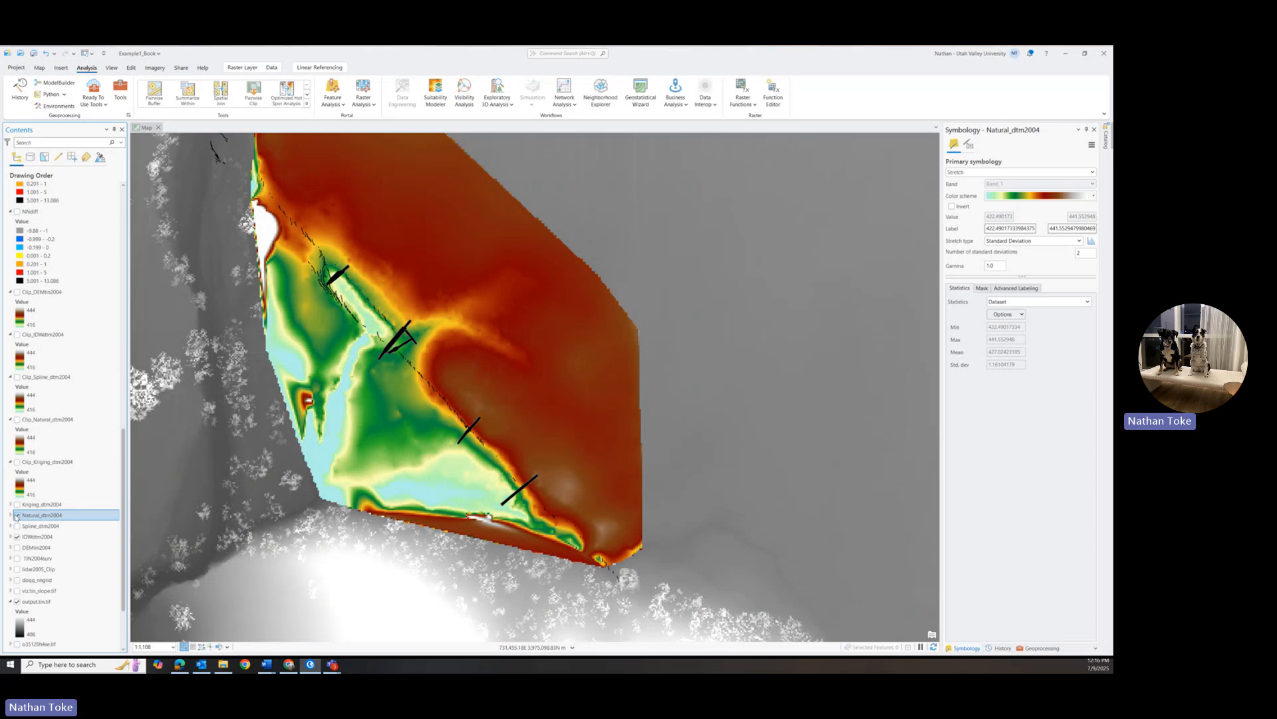
pyautogui.click(17, 515)
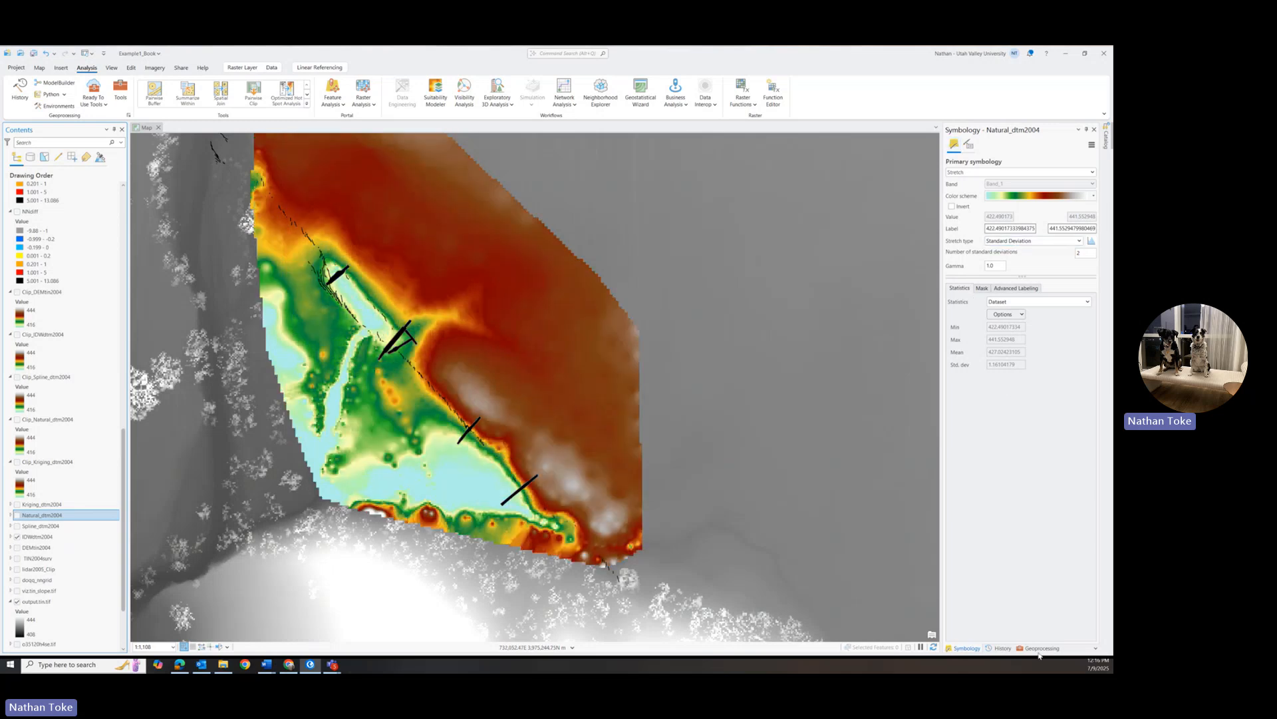
# Demonstrate the Kriging tool setup with topo2004surv-rotated points and Z value field el, review the output cell size, and leave without running it
pyautogui.click(1039, 649)
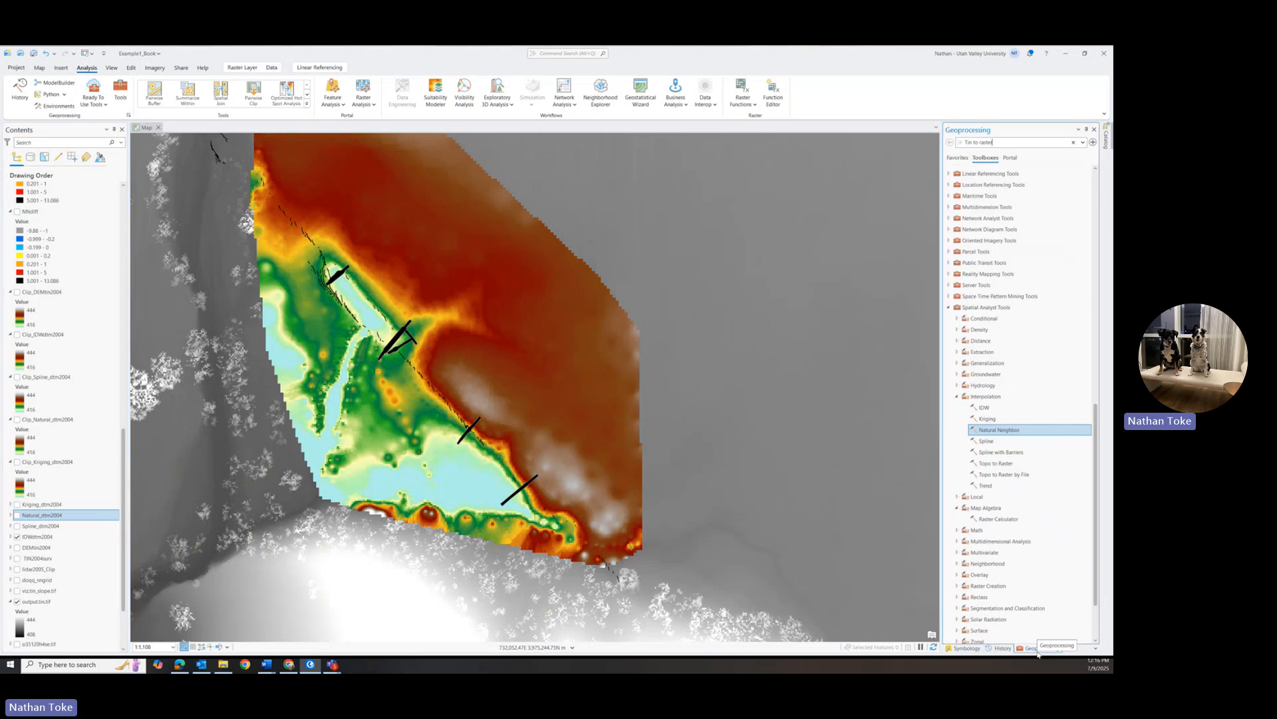
pyautogui.doubleClick(987, 419)
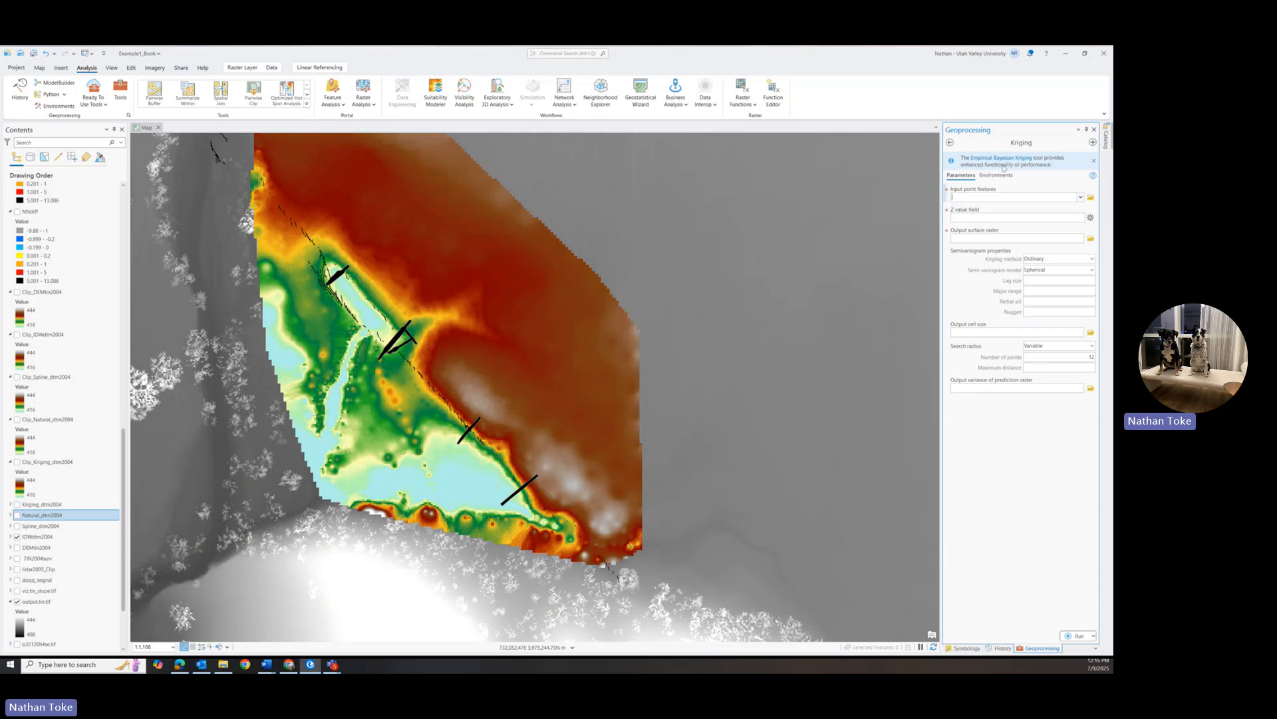
pyautogui.click(1080, 197)
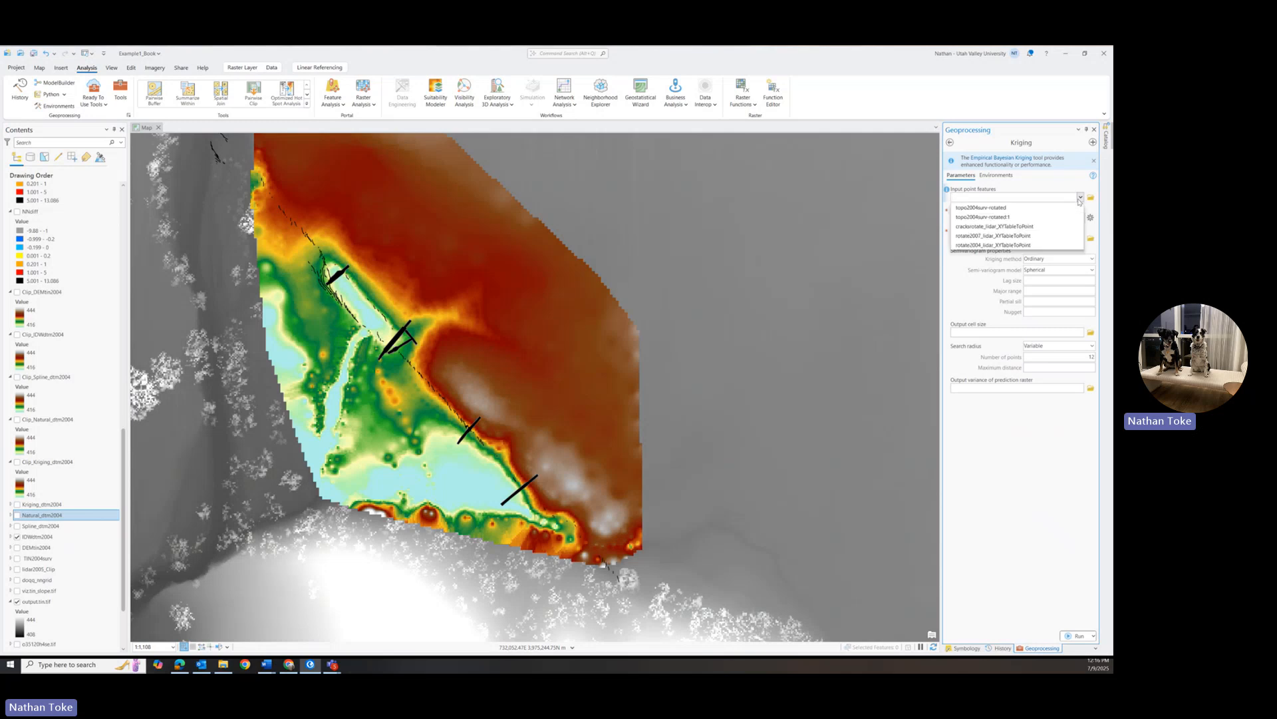
pyautogui.click(1004, 209)
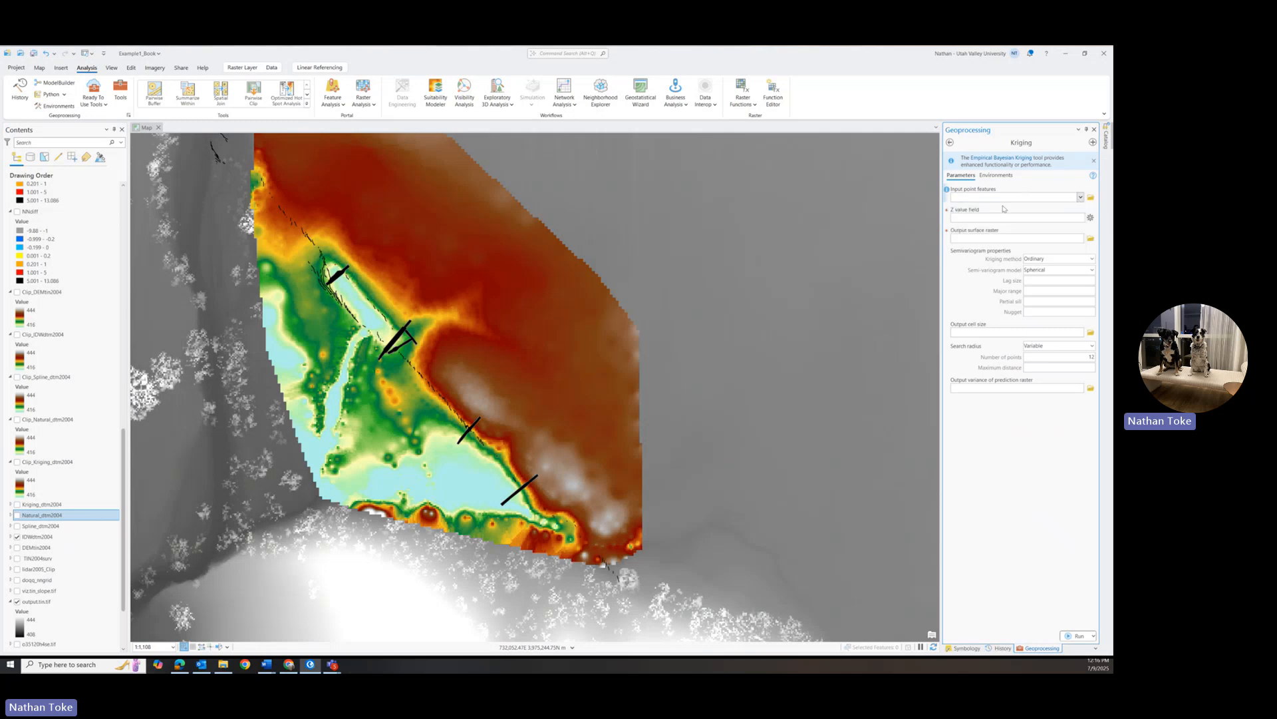
pyautogui.click(1071, 218)
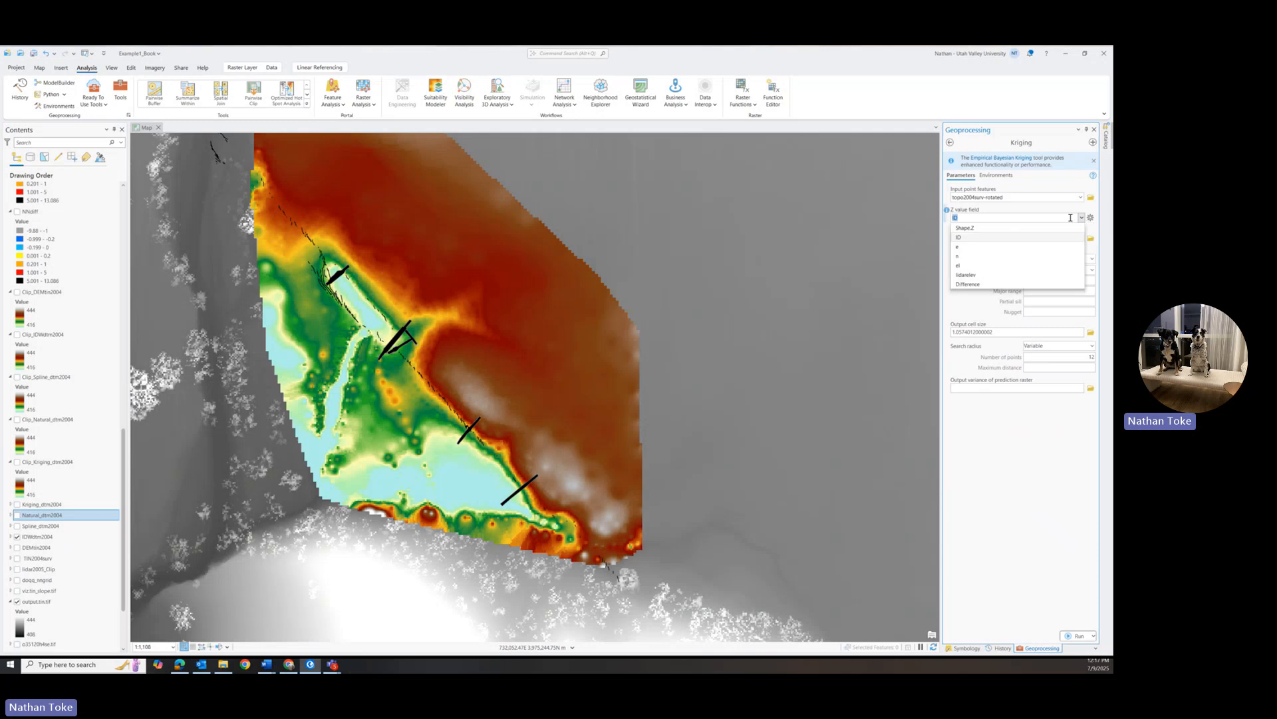
pyautogui.click(957, 266)
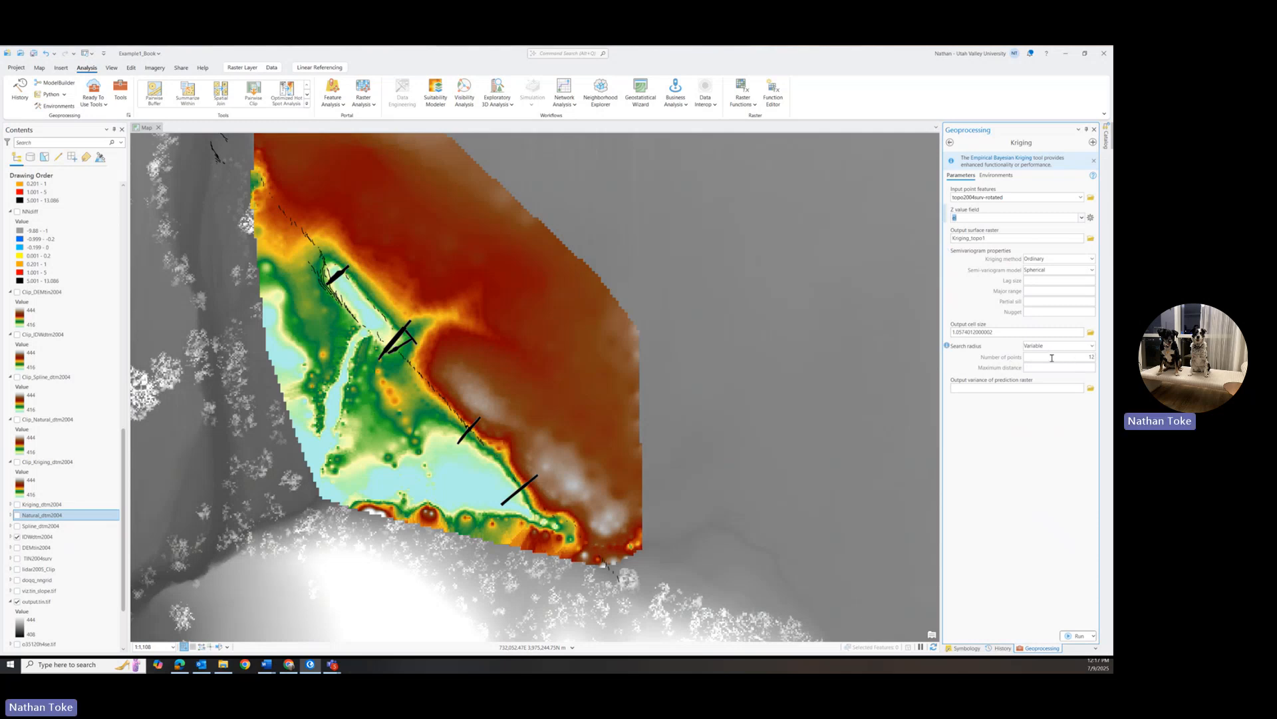
pyautogui.moveTo(994, 332); pyautogui.dragTo(914, 330)
pyautogui.click(949, 141)
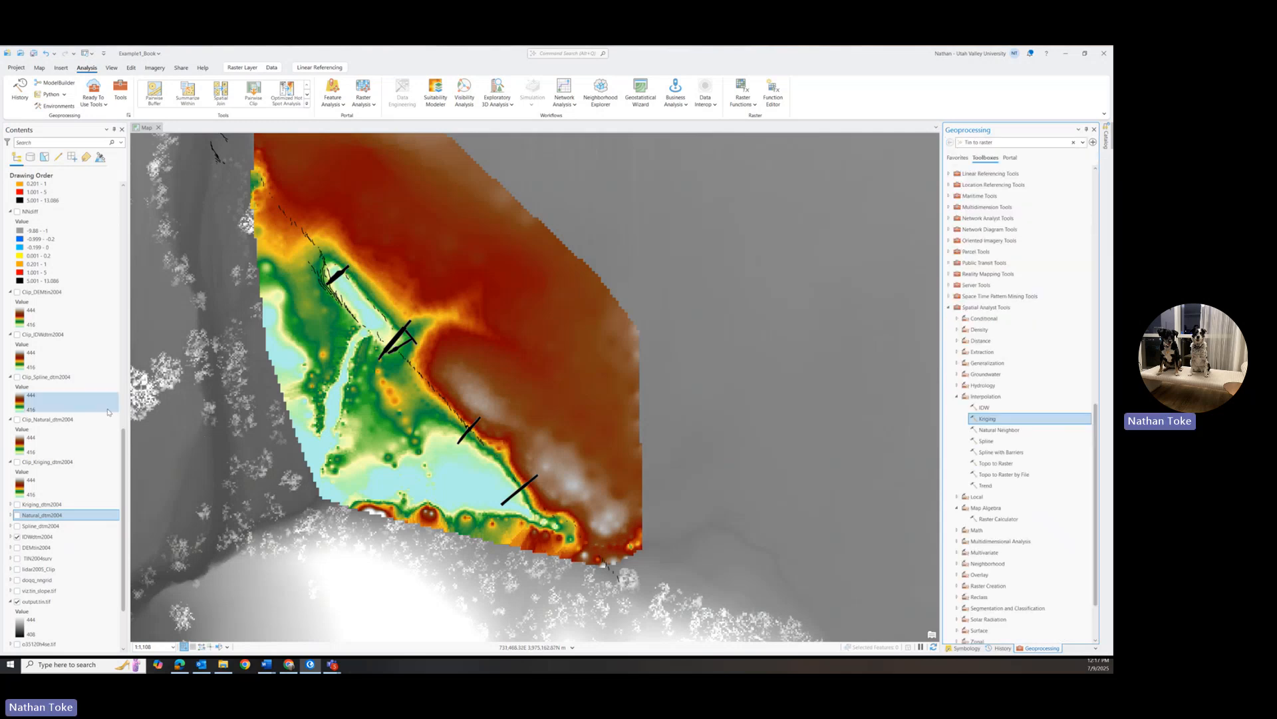
# Show the Kriging_dtm2004 layer and base its standard deviation stretch on Dataset statistics
pyautogui.click(53, 504)
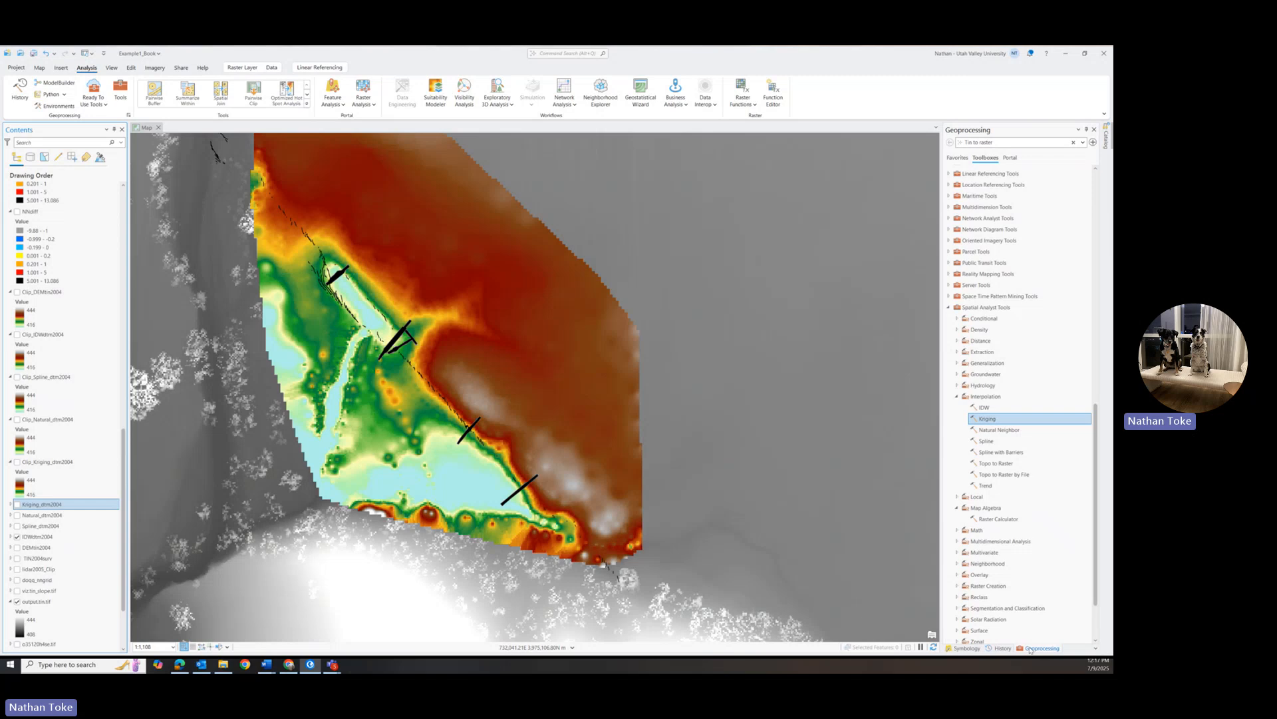
pyautogui.click(964, 648)
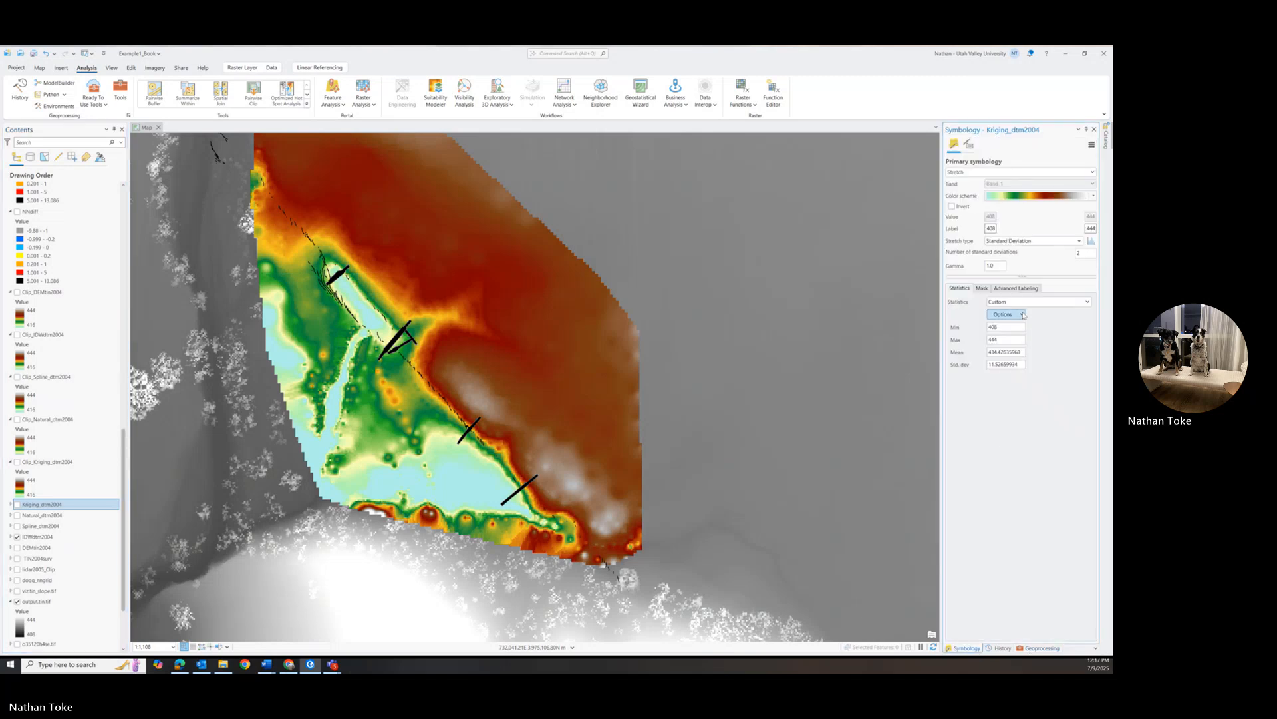
pyautogui.click(17, 505)
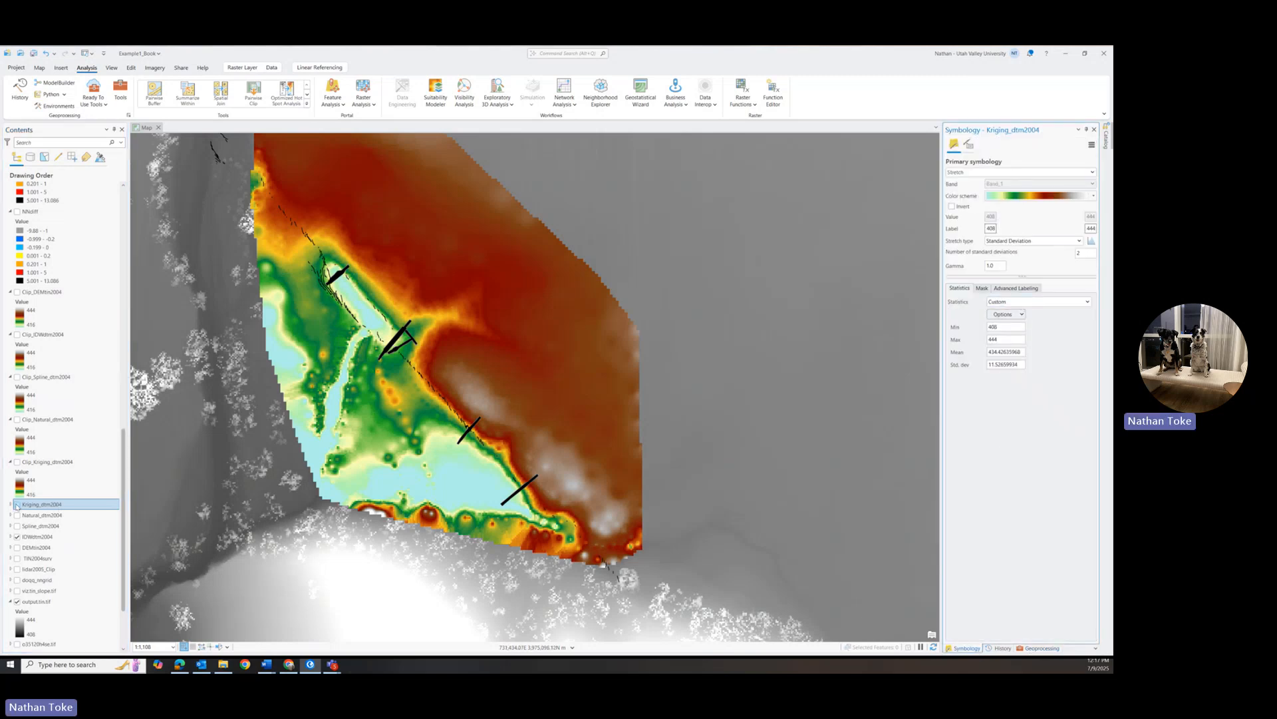
pyautogui.click(1022, 304)
pyautogui.click(1017, 345)
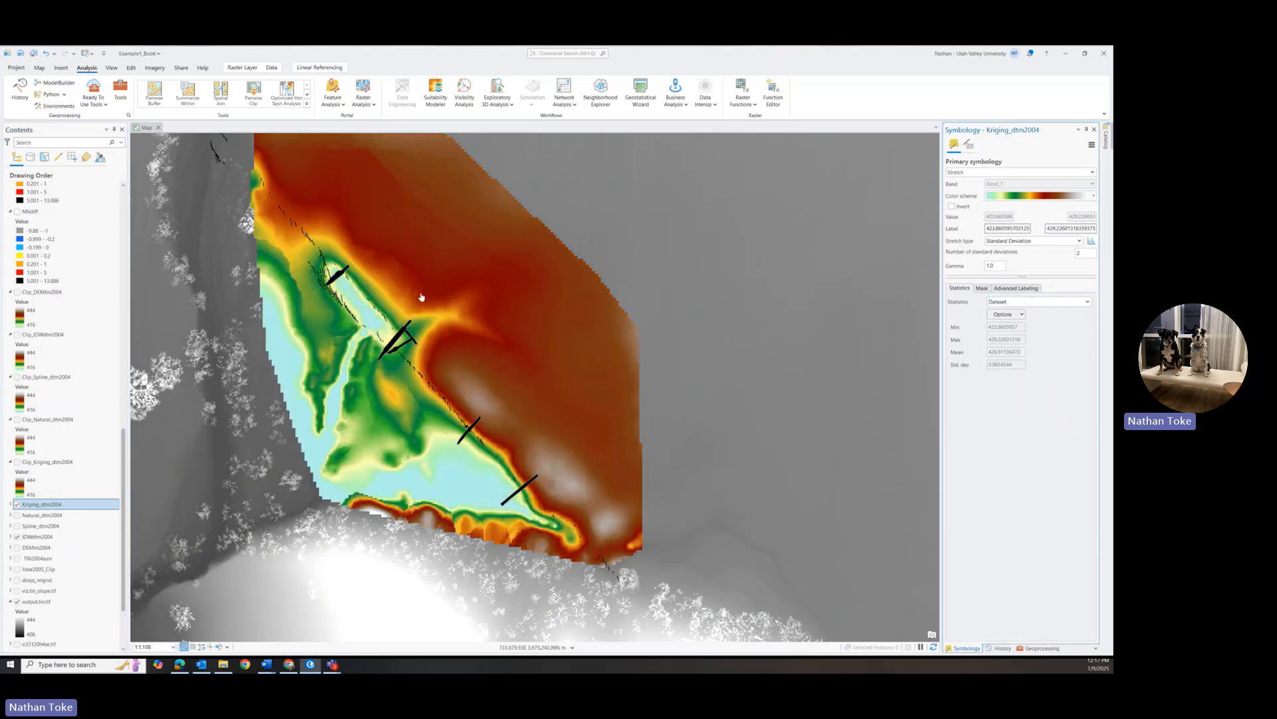
# Switch Kriging_dtm2004 off and on repeatedly to compare the kriging surface with IDWdtm2004, leaving it shown
pyautogui.click(17, 536)
pyautogui.click(18, 505)
pyautogui.click(17, 506)
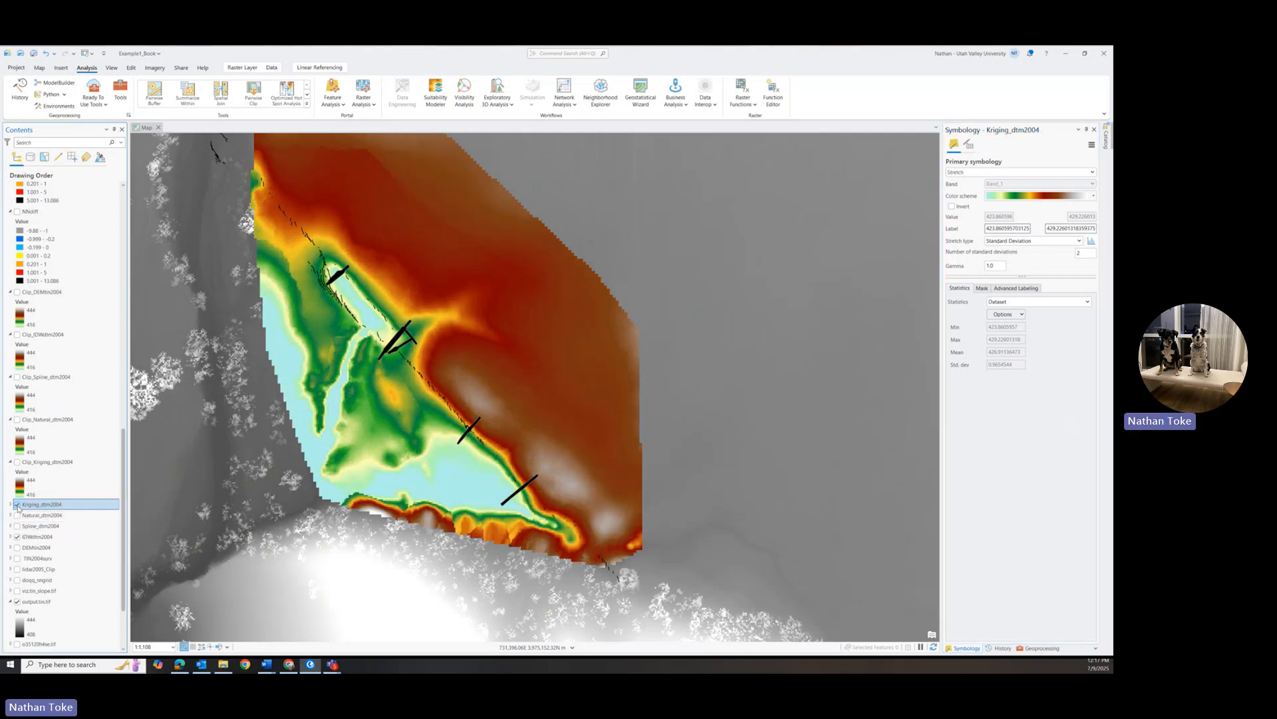
pyautogui.click(17, 506)
pyautogui.click(17, 505)
pyautogui.click(17, 505)
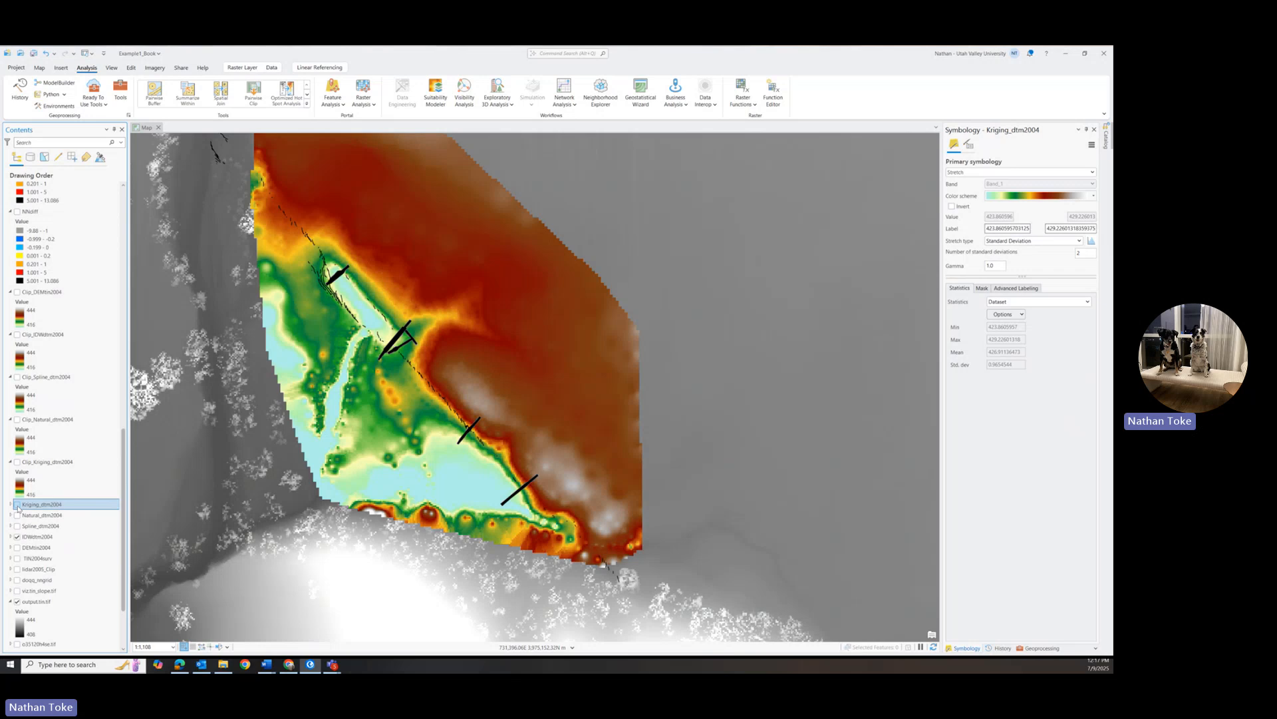
pyautogui.click(18, 506)
pyautogui.click(17, 505)
pyautogui.click(18, 506)
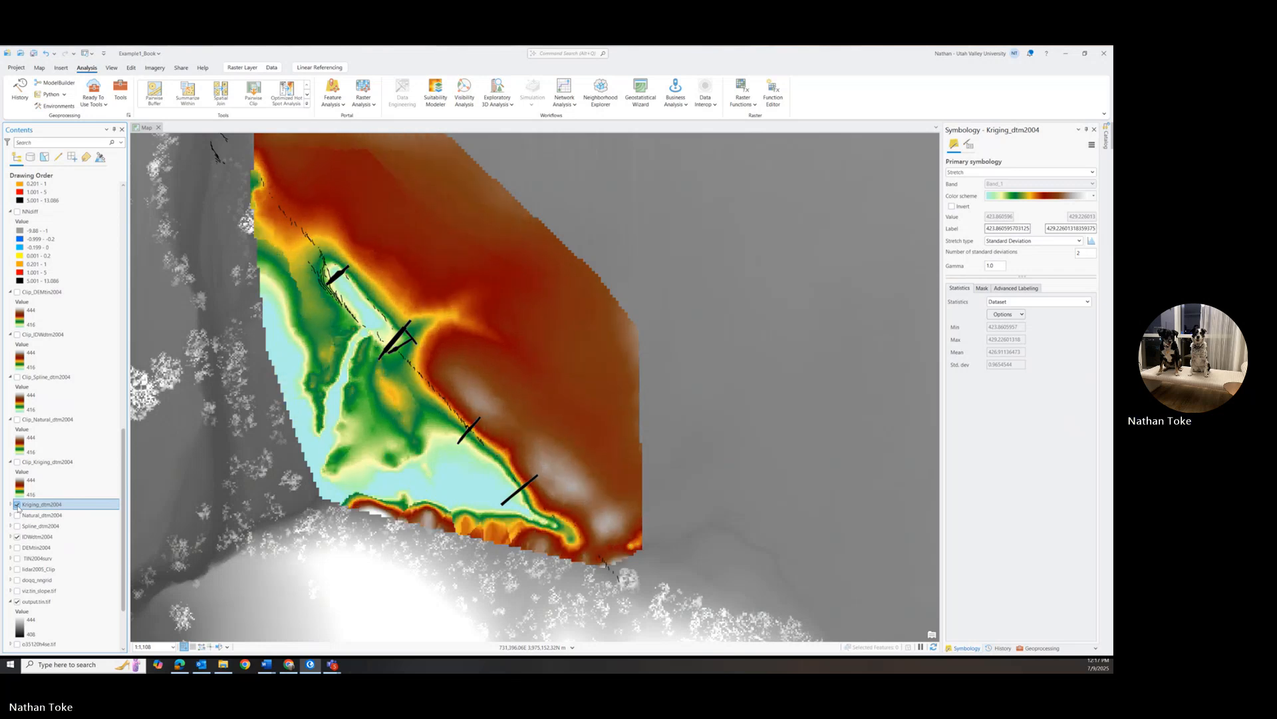
pyautogui.click(17, 506)
pyautogui.click(17, 506)
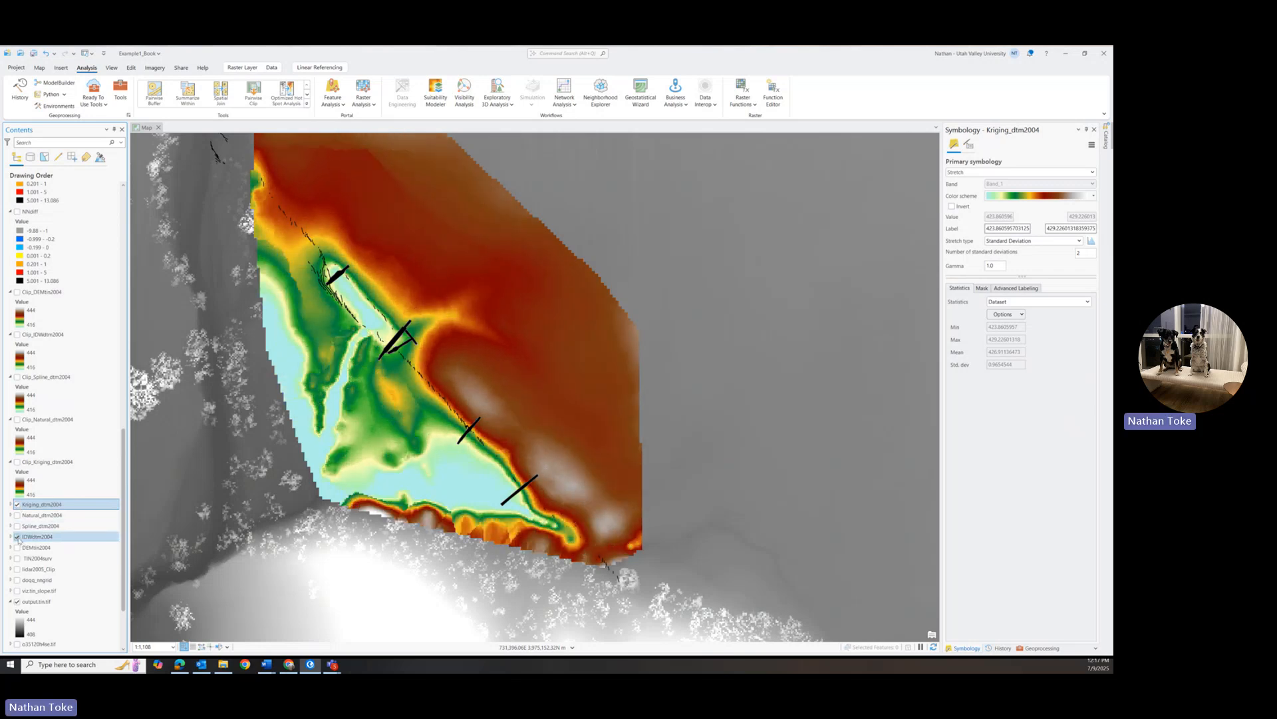
# Hide IDWdtm2004, show DEMtm2004, and switch Kriging_dtm2004 off and on to compare the two surfaces
pyautogui.click(17, 537)
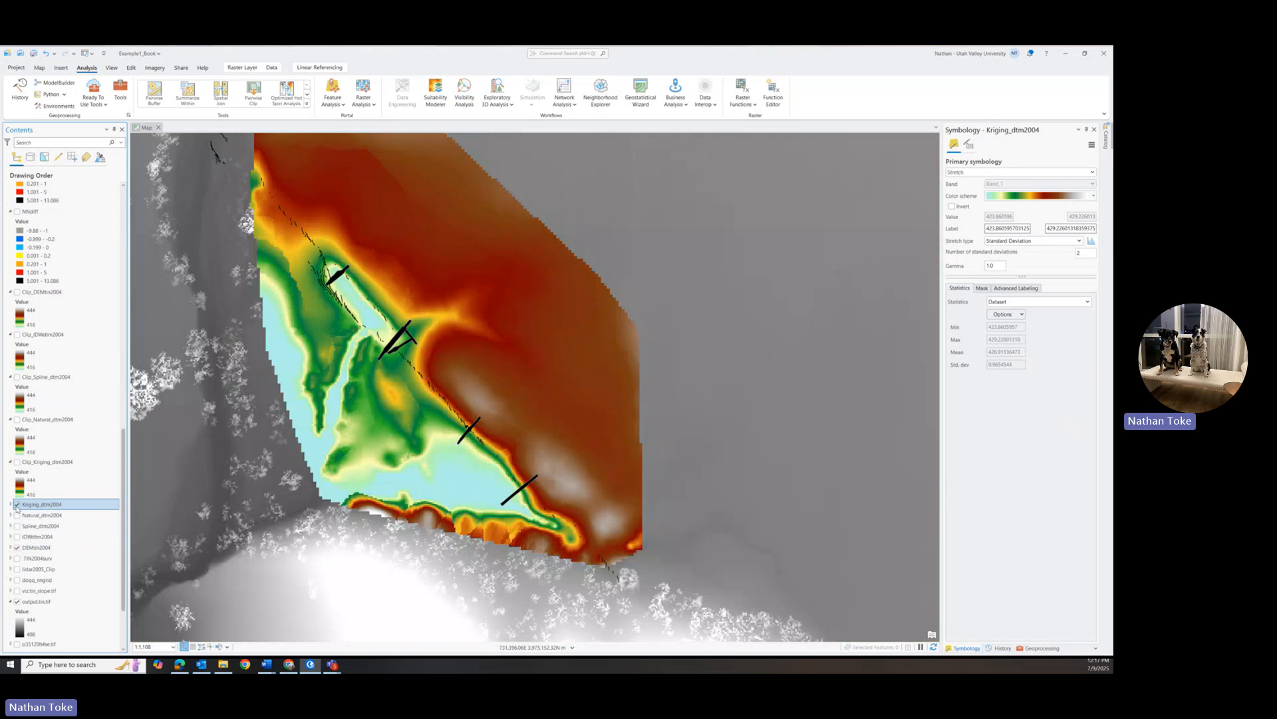
pyautogui.click(17, 504)
pyautogui.click(18, 504)
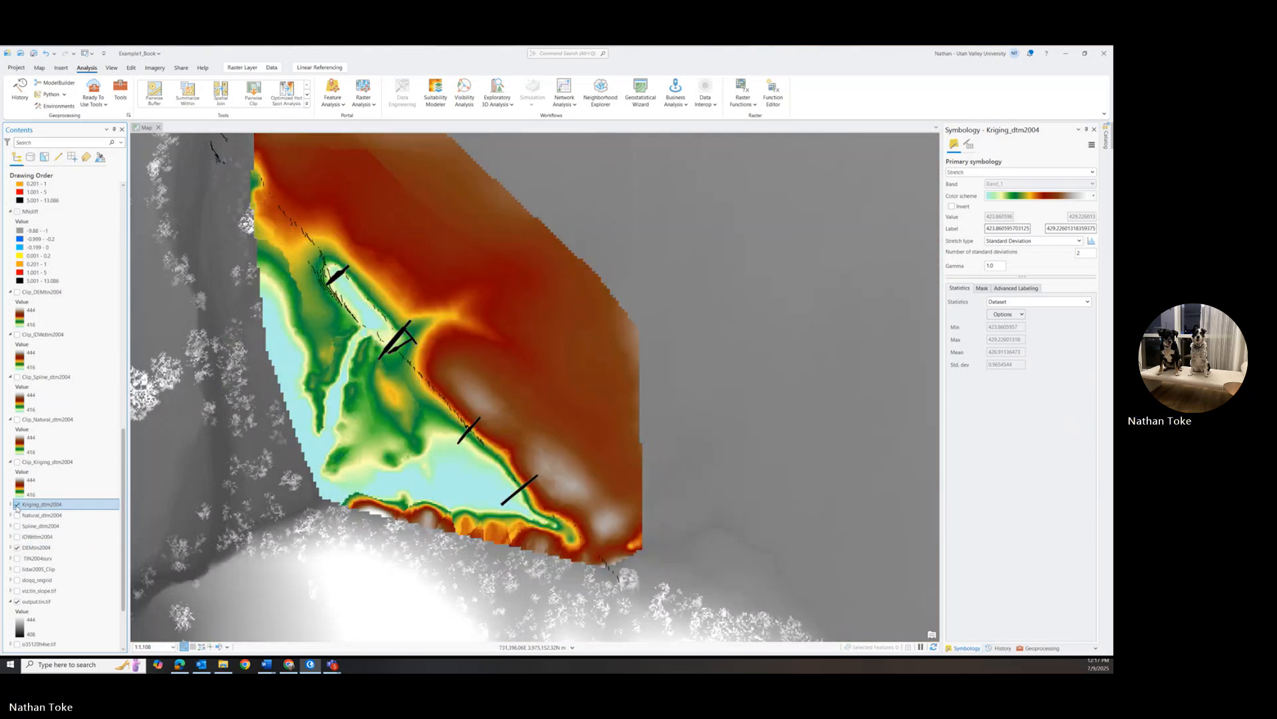
pyautogui.click(18, 504)
pyautogui.click(17, 504)
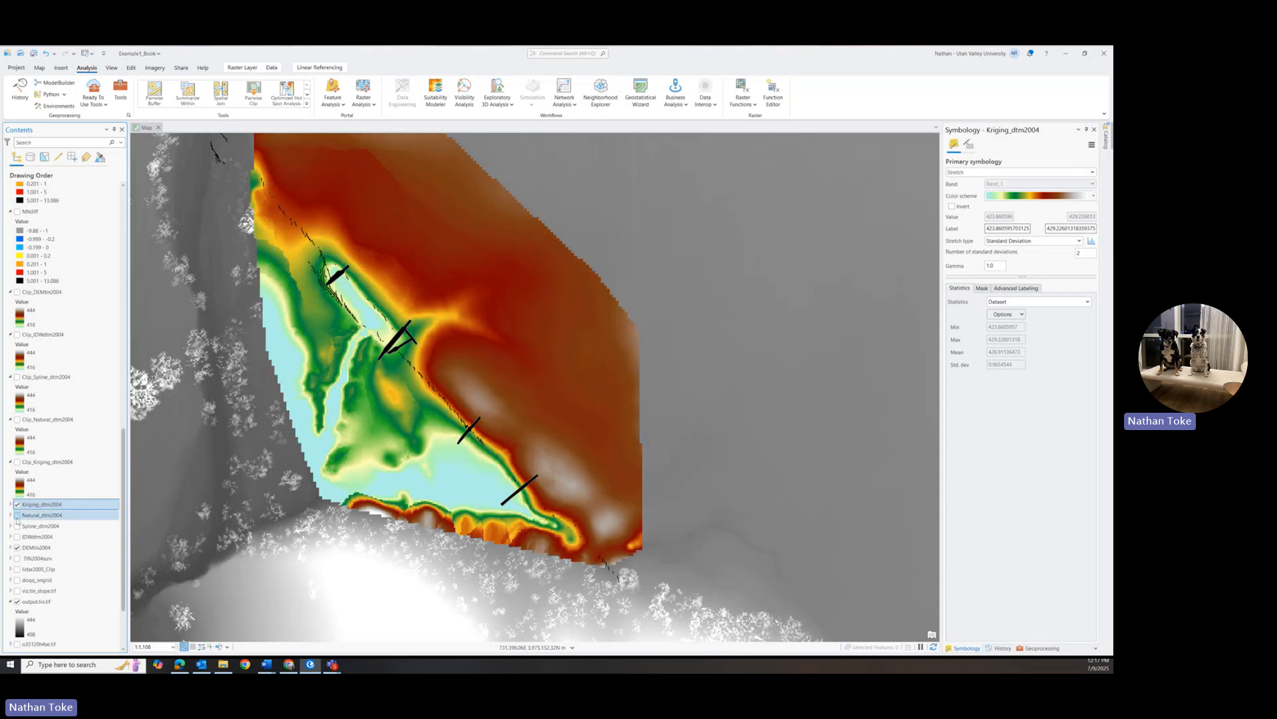
# Show Natural_dtm2004 and switch Kriging_dtm2004 off and on to compare the surfaces, then hide the natural neighbor layer
pyautogui.click(18, 504)
pyautogui.click(17, 504)
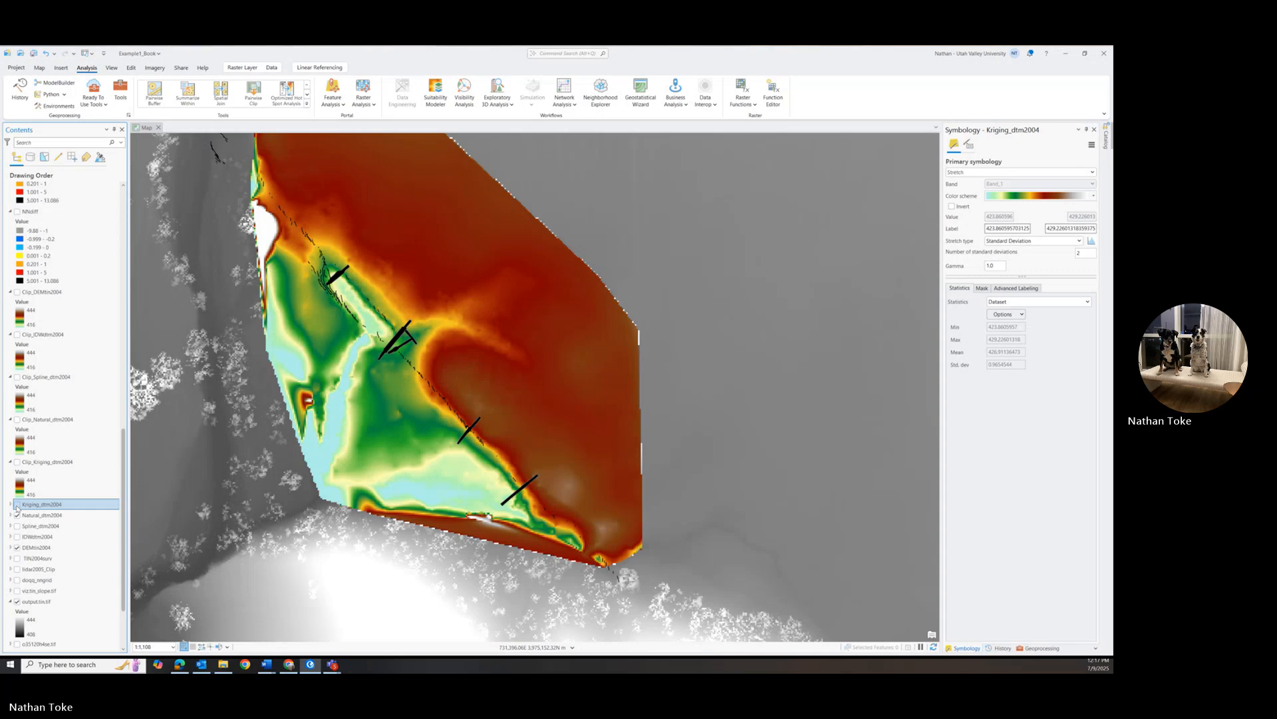
pyautogui.click(17, 504)
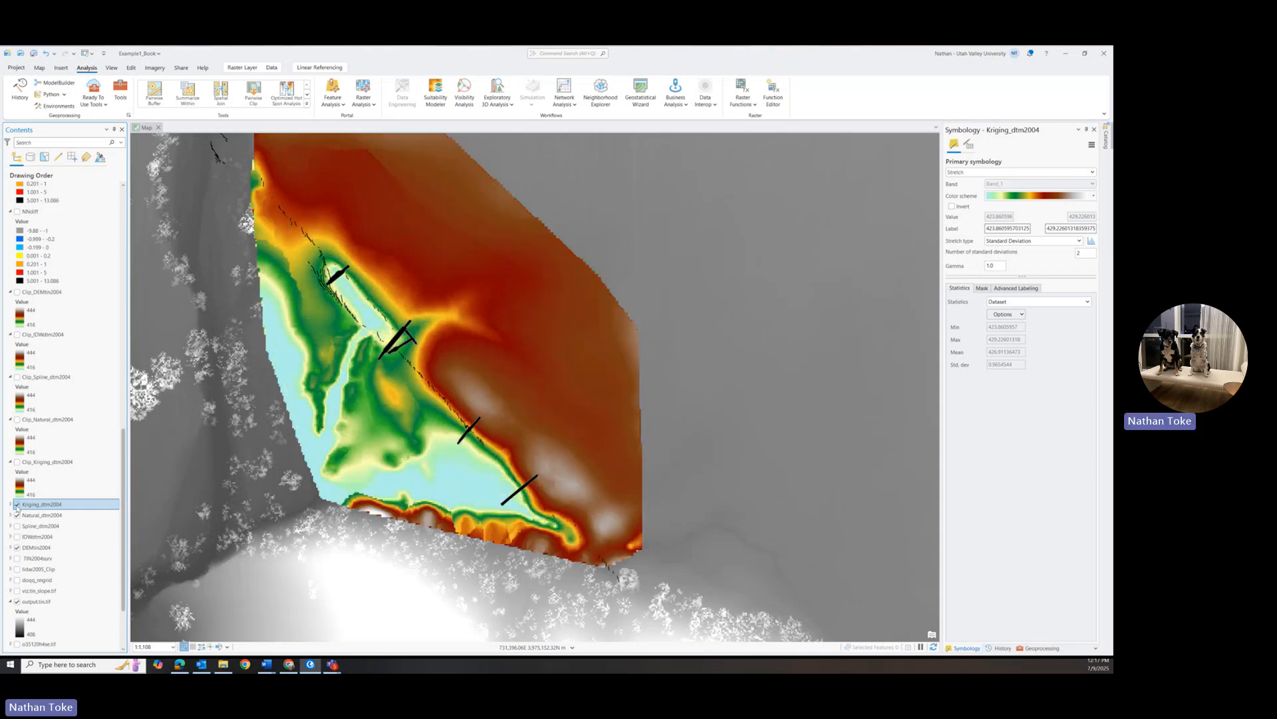
pyautogui.click(17, 505)
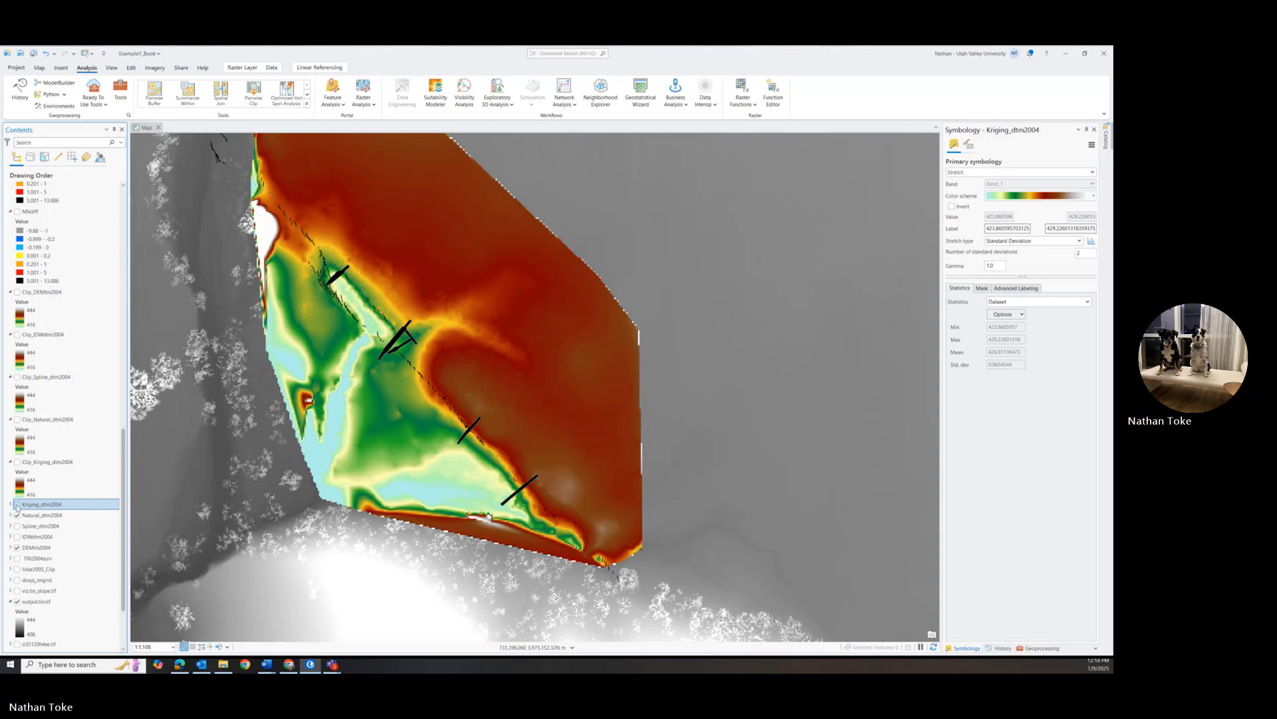
pyautogui.click(17, 505)
pyautogui.click(18, 504)
pyautogui.click(17, 505)
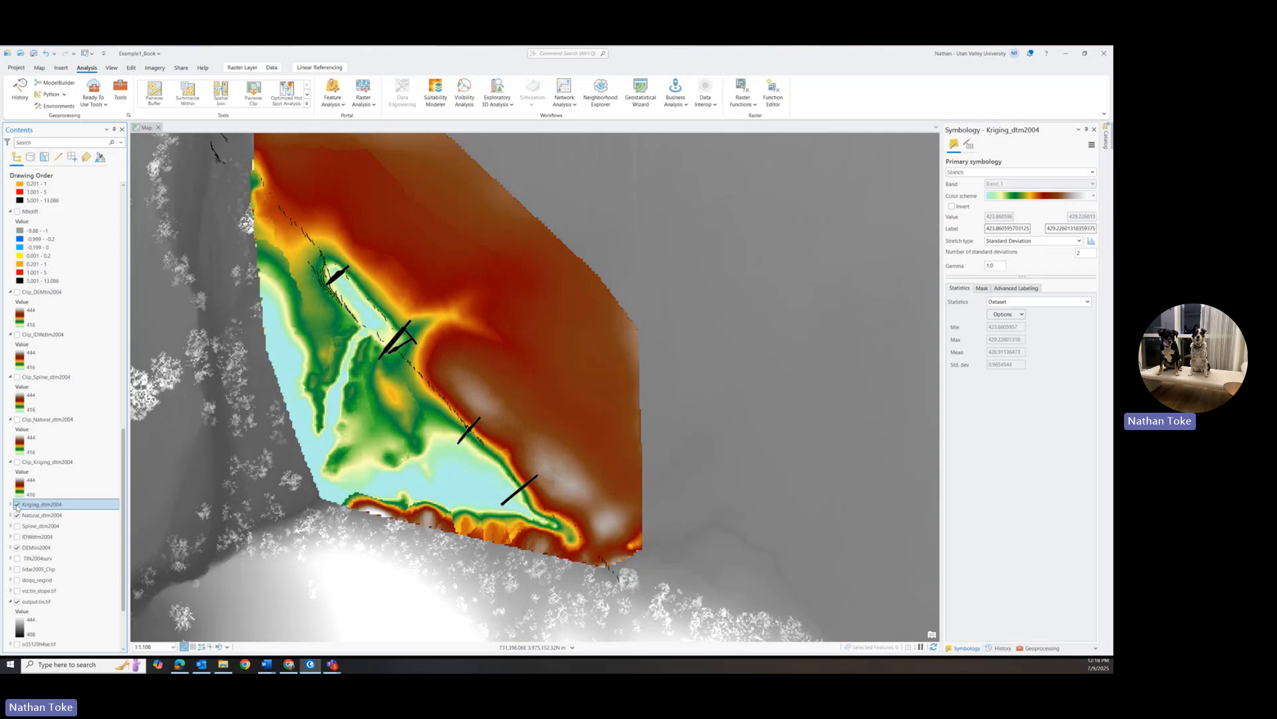
pyautogui.click(18, 505)
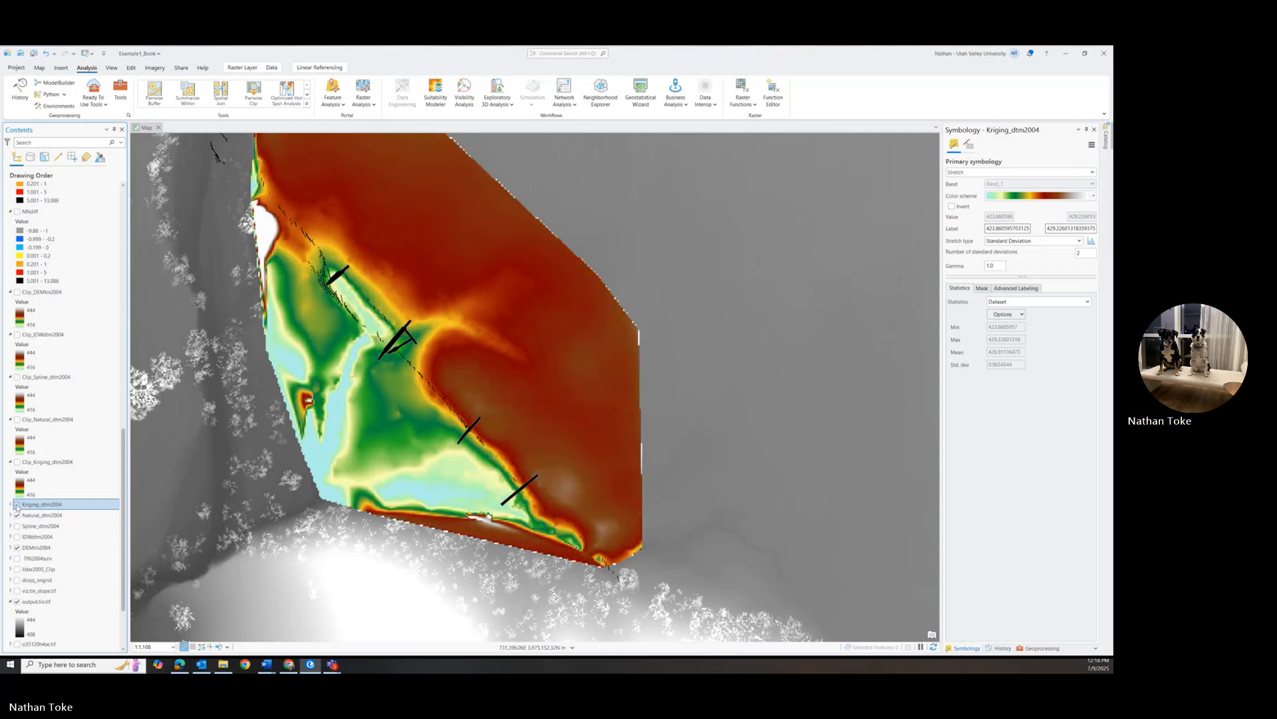
pyautogui.click(17, 505)
pyautogui.click(17, 505)
pyautogui.click(18, 505)
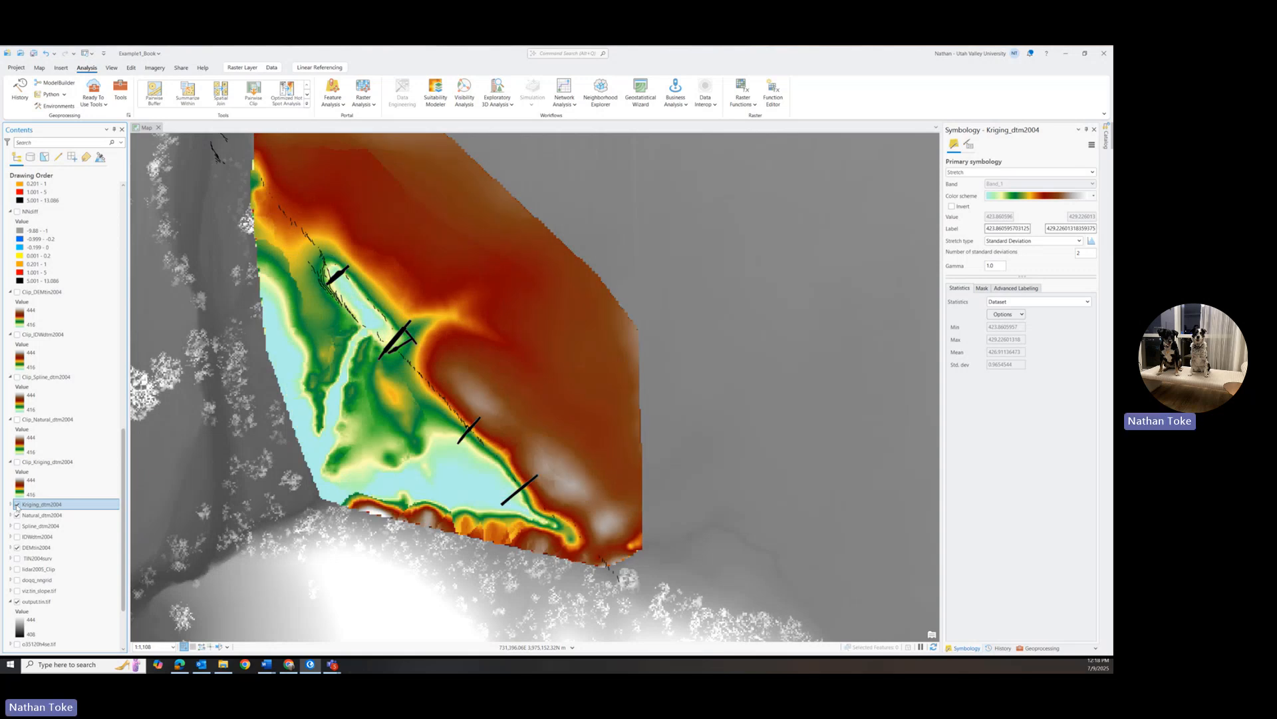
pyautogui.click(17, 505)
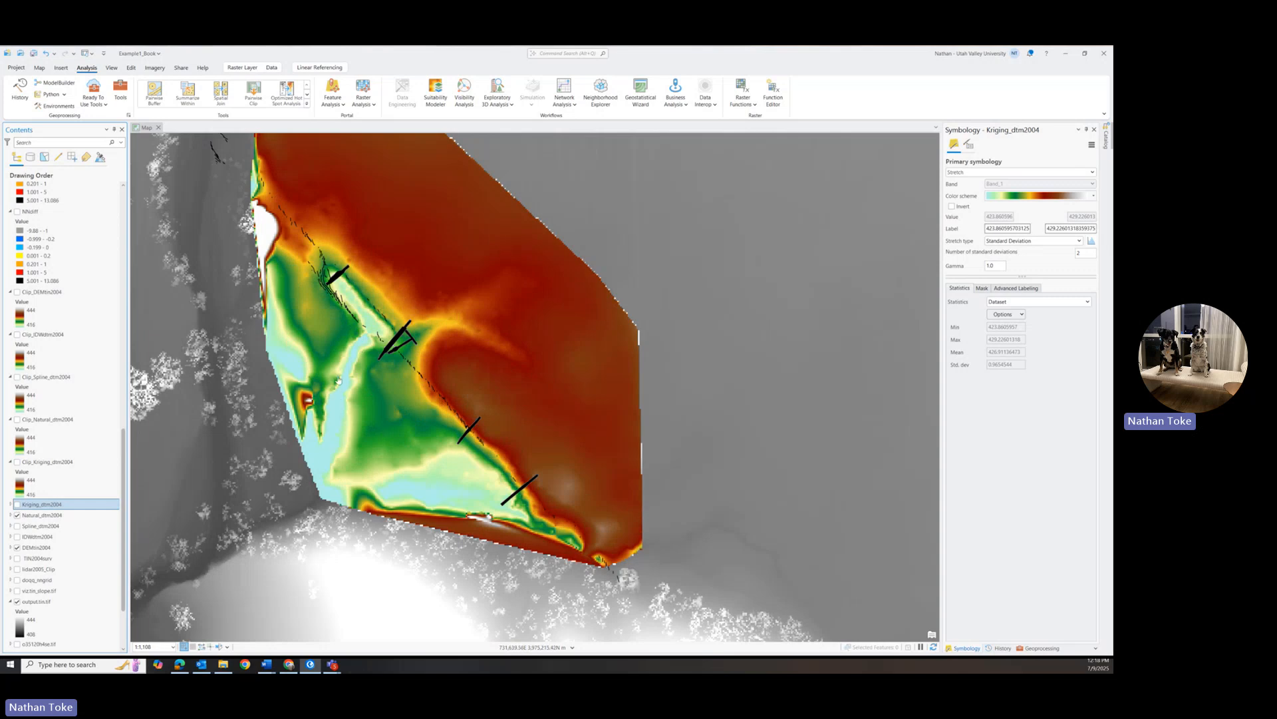
pyautogui.click(18, 505)
pyautogui.click(17, 515)
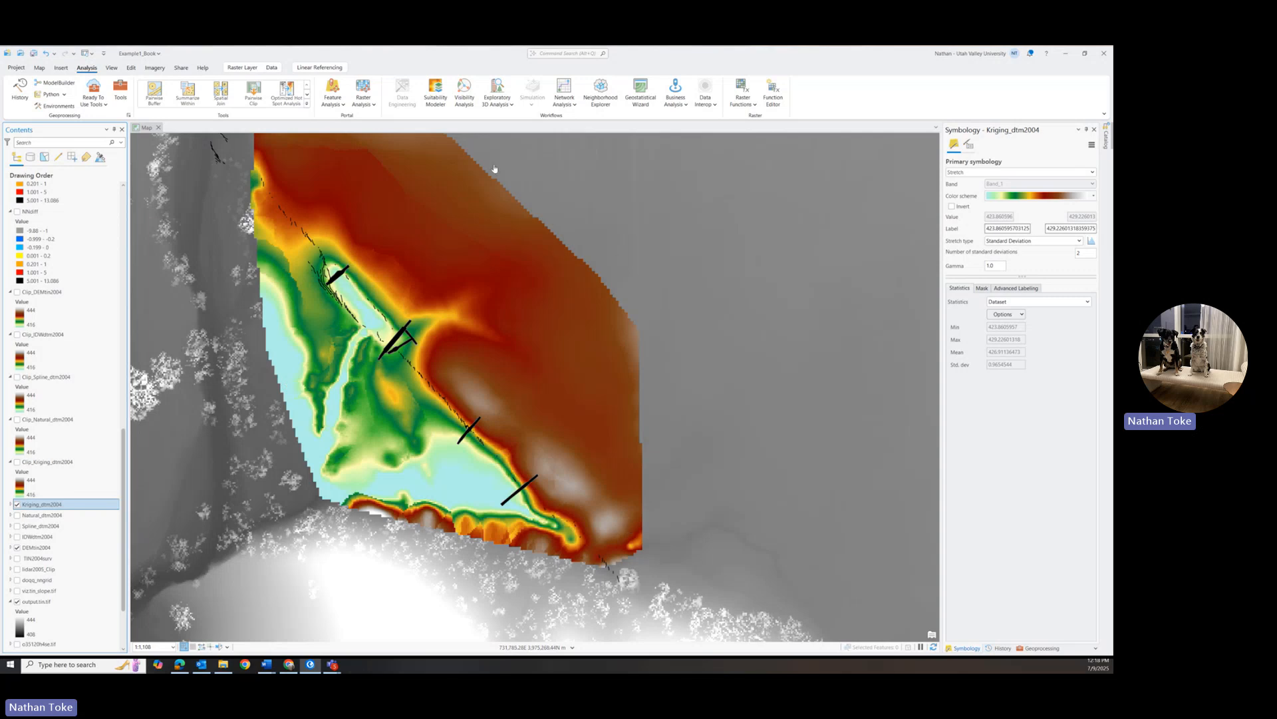
# Hide the Kriging_dtm2004, DEMtm2004 and TIN2004surv layers, leaving the grayscale lidar raster as the only surface
pyautogui.click(17, 558)
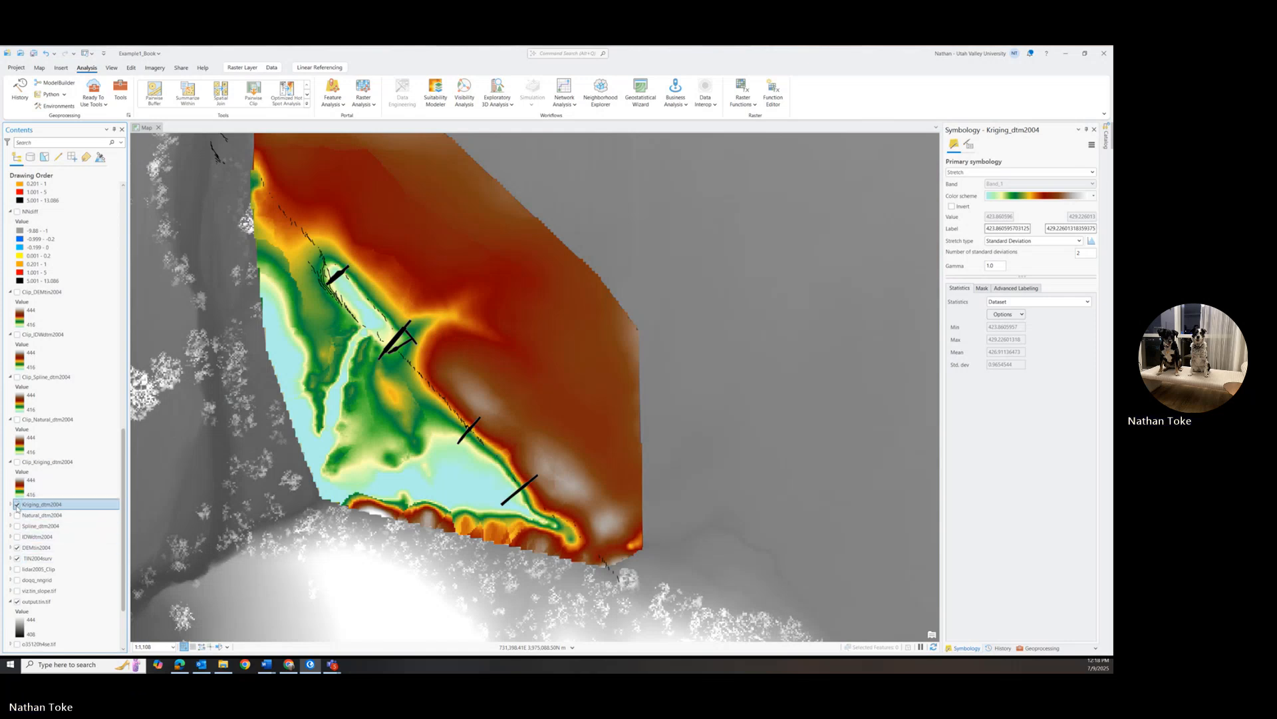
pyautogui.click(17, 504)
pyautogui.click(17, 559)
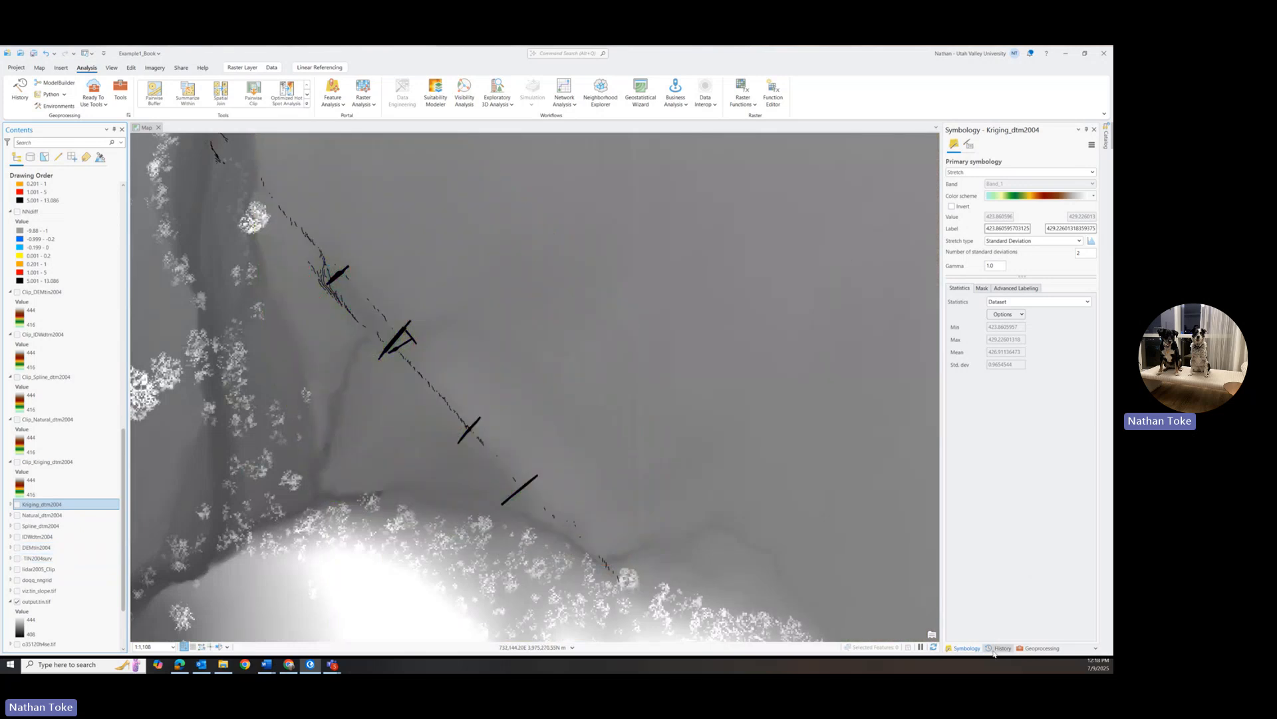
# Search the geoprocessing tools for "clip raster", locate Clip Raster under Raster Processing, and open it in batch mode
pyautogui.click(1041, 648)
pyautogui.click(986, 143)
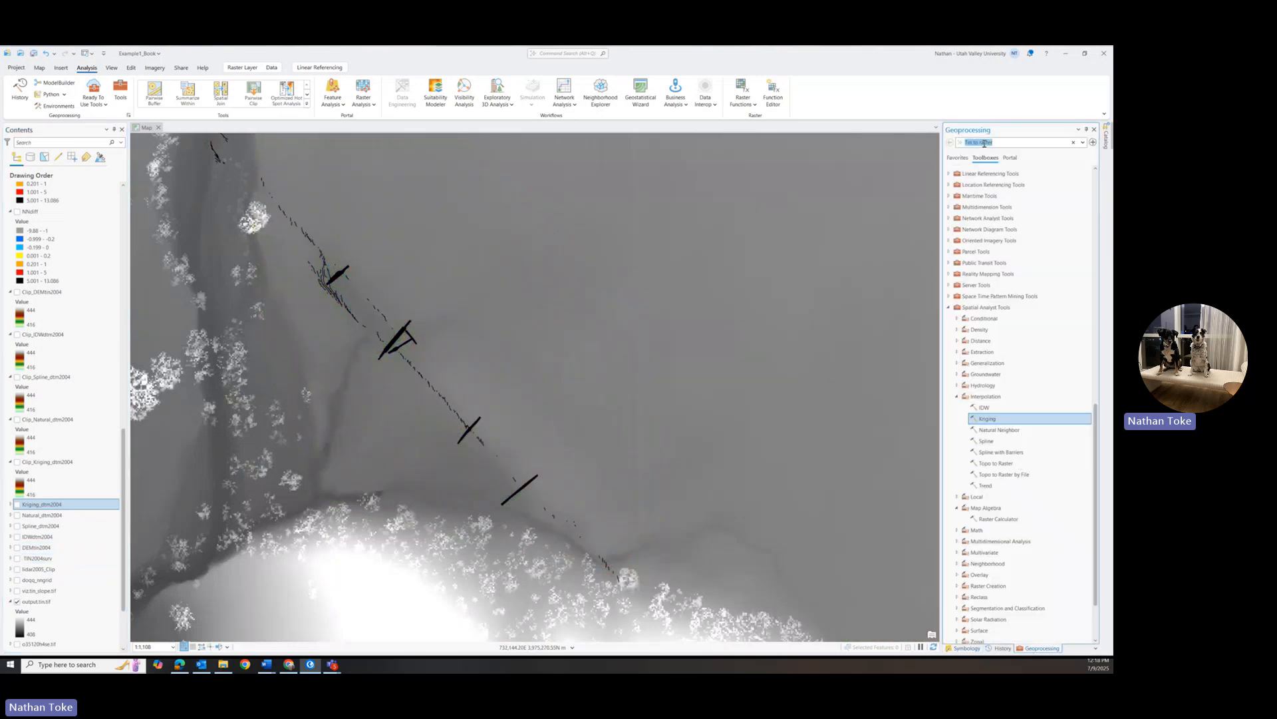
pyautogui.write('clip raster')
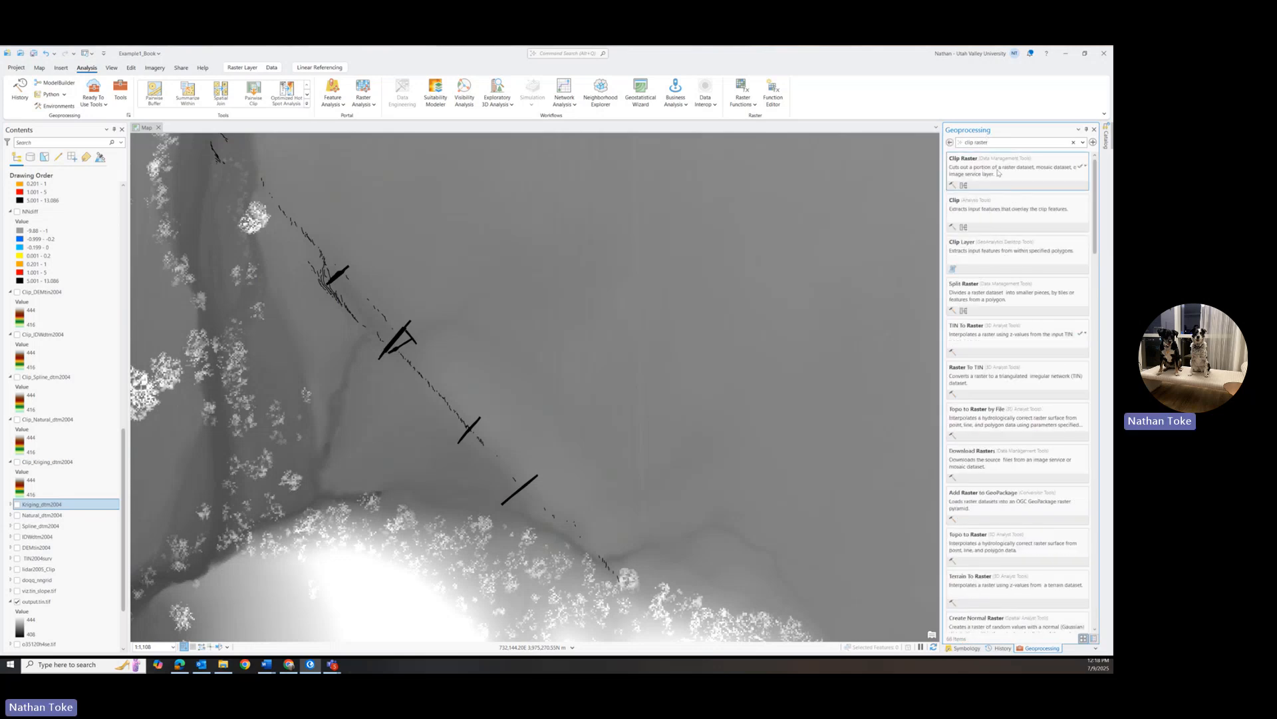
pyautogui.rightClick(998, 173)
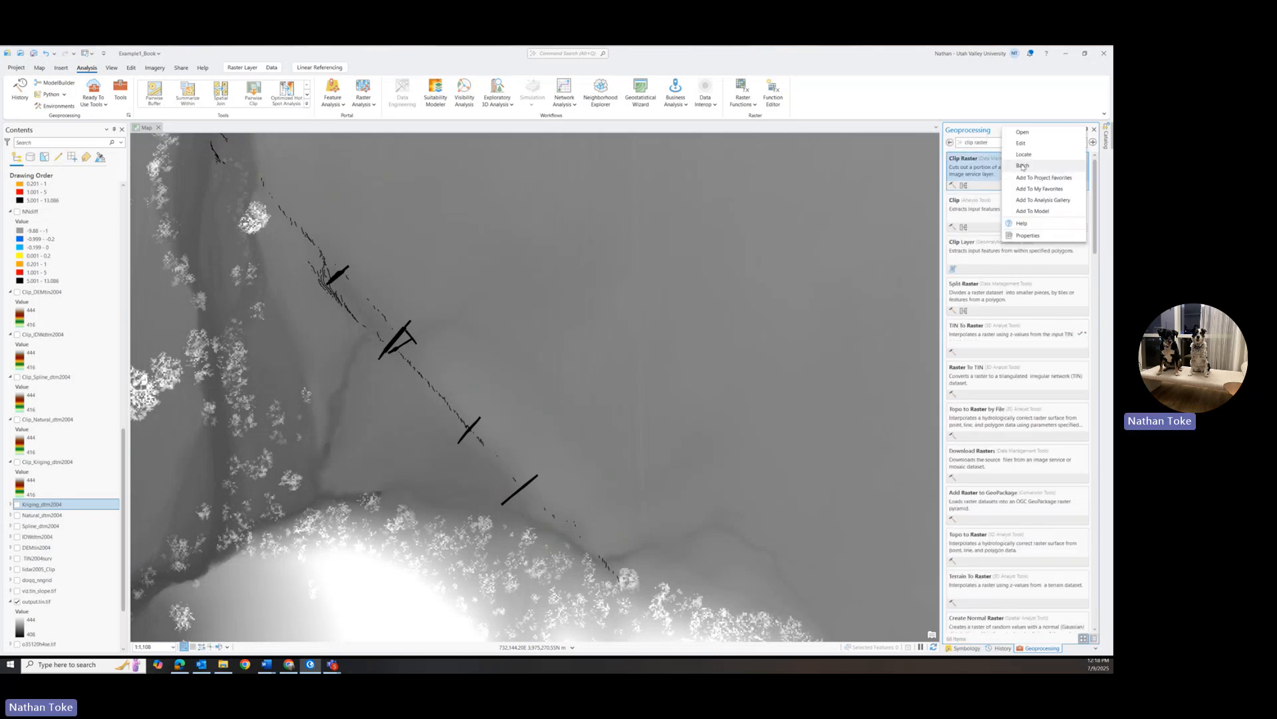
pyautogui.click(1024, 153)
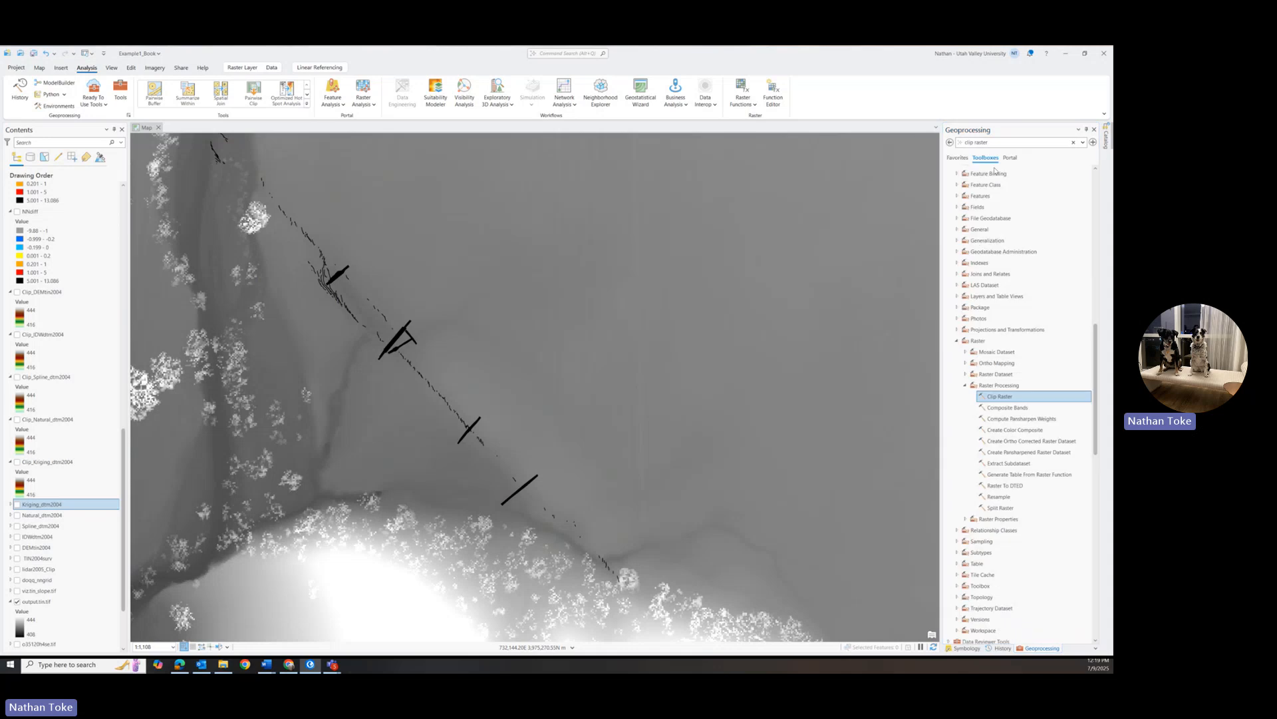
pyautogui.rightClick(996, 398)
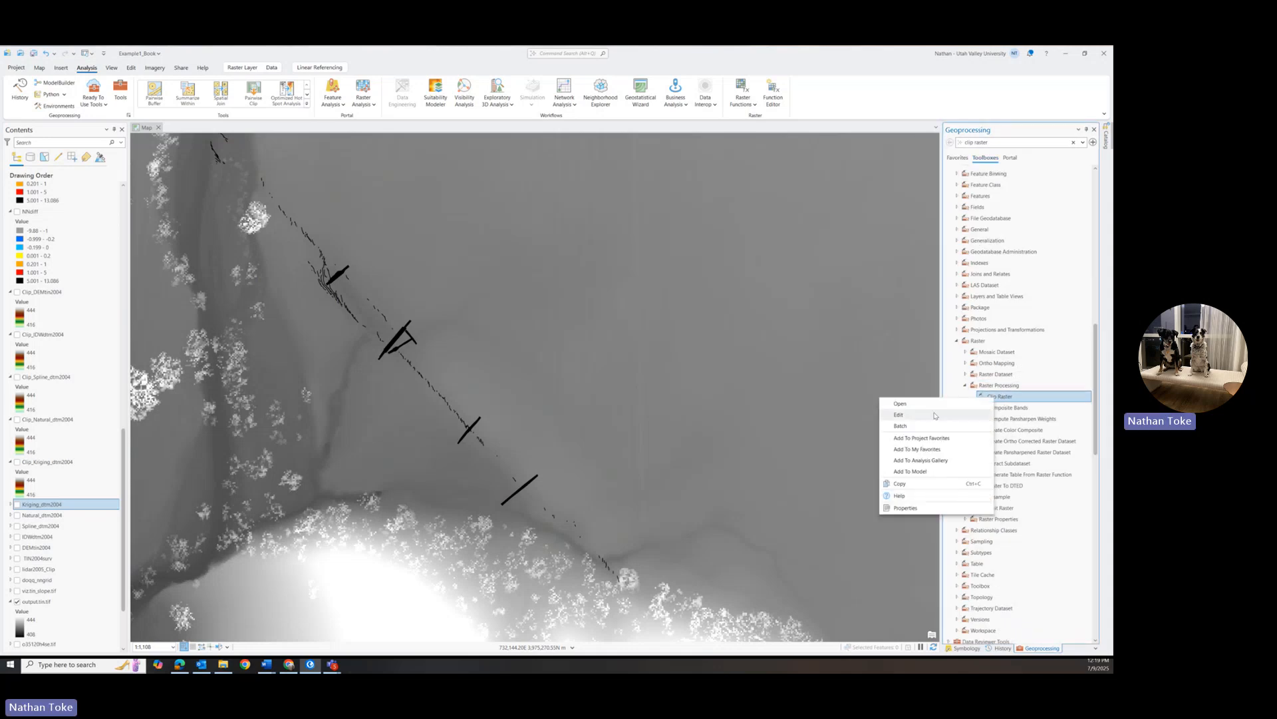
pyautogui.click(918, 433)
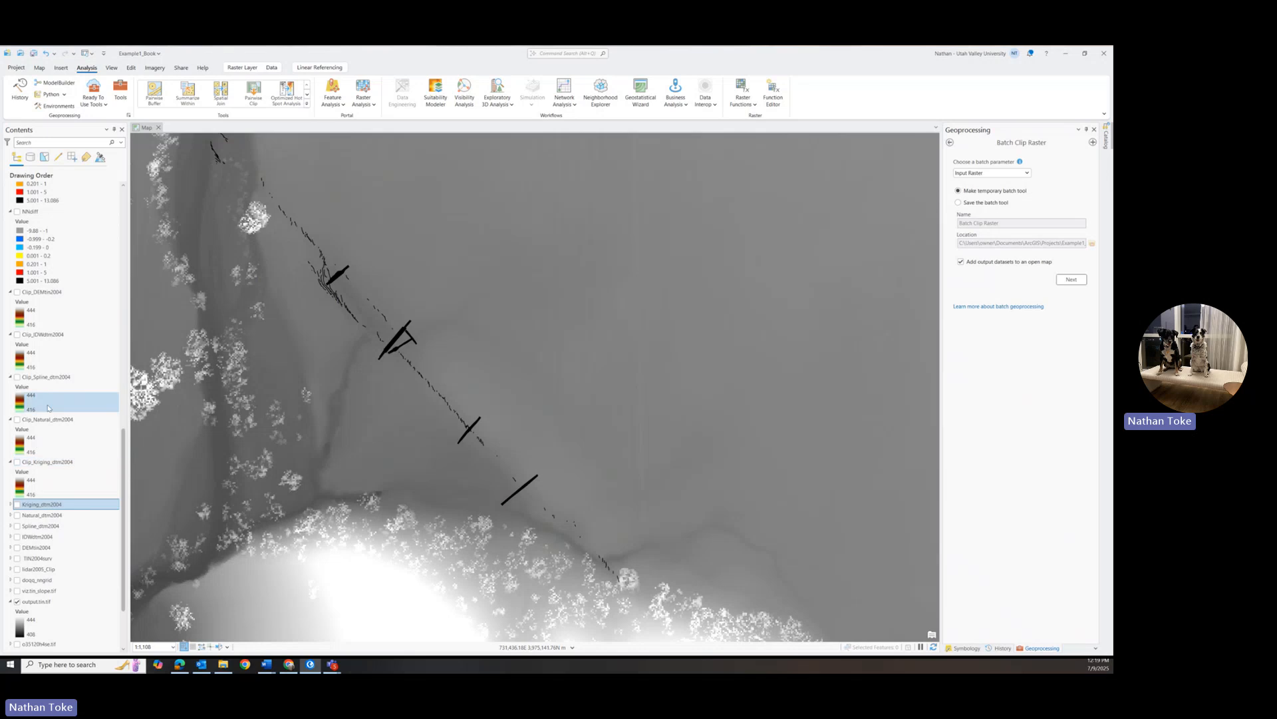
# Show the Clip Raster Output Extent (Polygons) layer, continue to the temporary batch tool's parameters, and view the Output Extent drawing options
pyautogui.scroll(15, 48, 408)
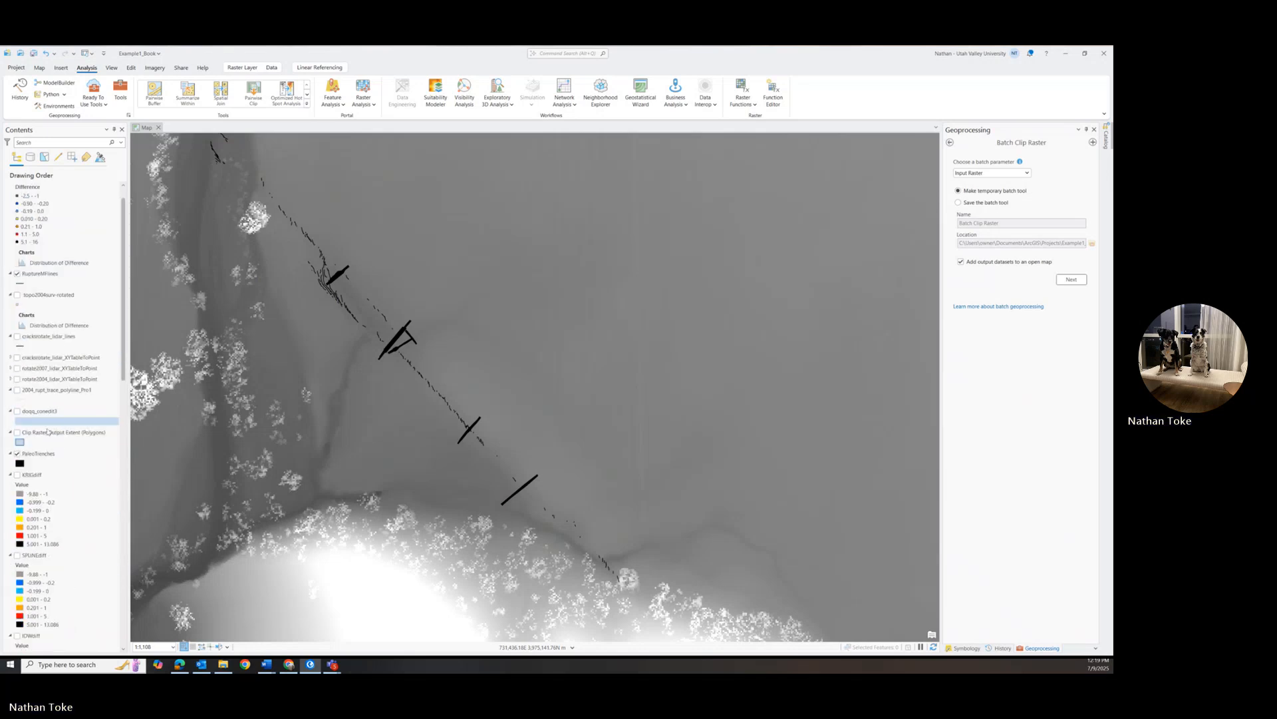
pyautogui.click(48, 432)
pyautogui.click(17, 432)
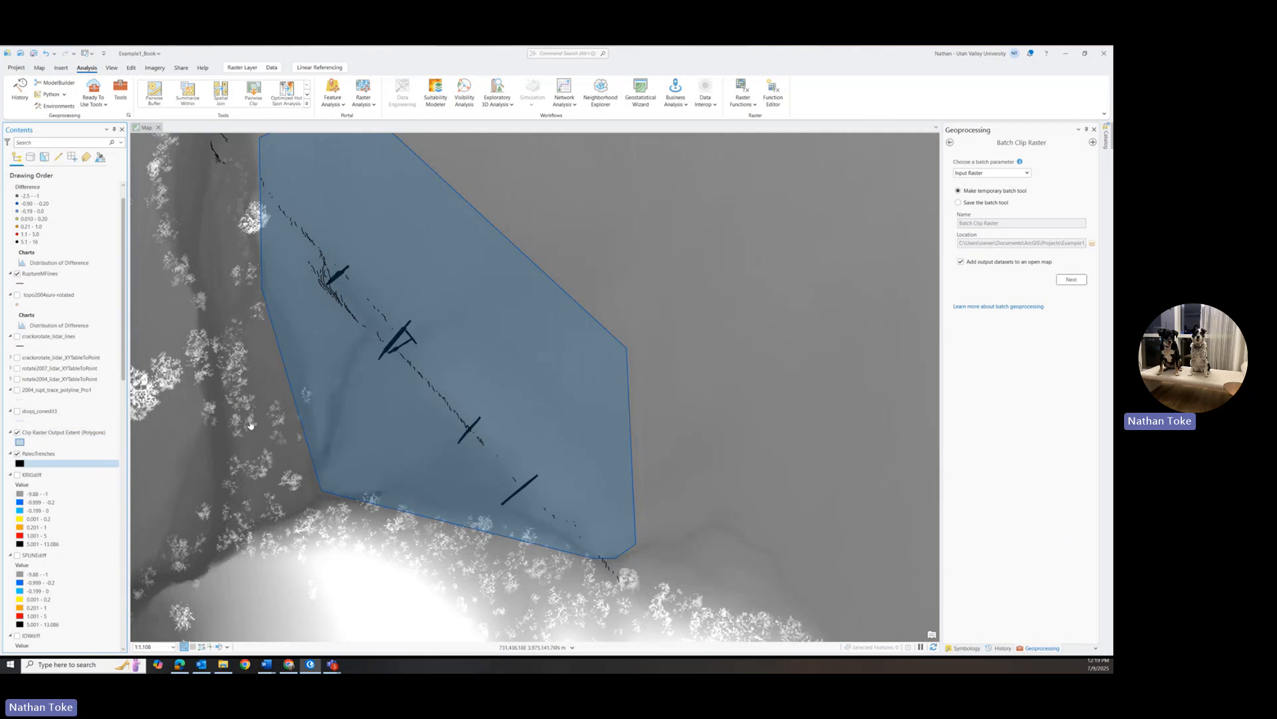
pyautogui.click(1061, 280)
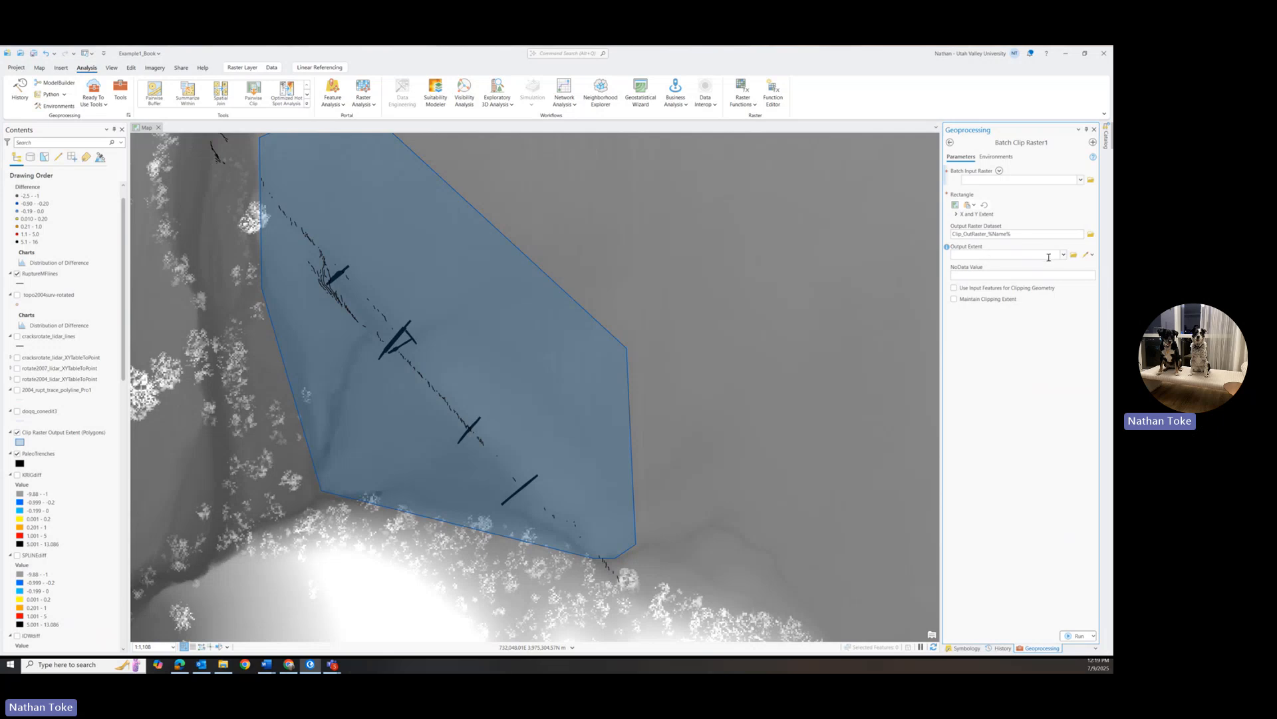
pyautogui.click(1090, 254)
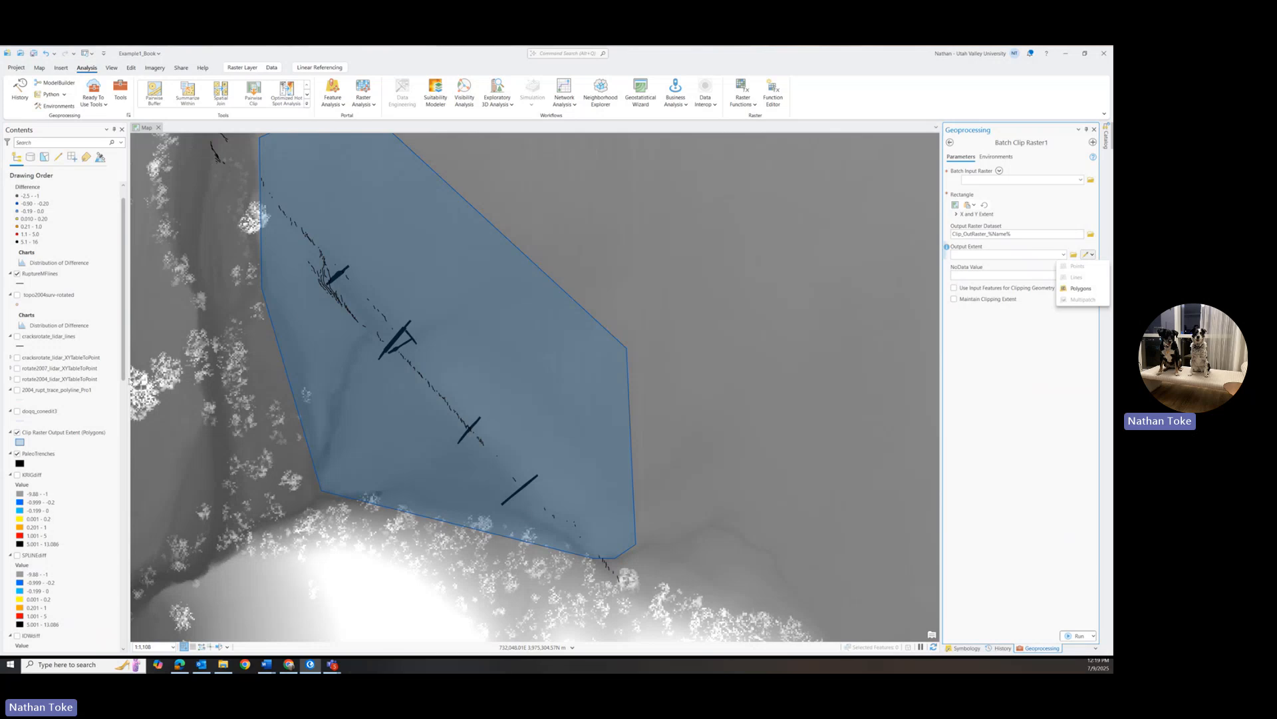
# Show the clipped kriging and natural neighbor surfaces, Clip_Kriging_dtm2004 and Clip_Natural_dtm2004, on the map
pyautogui.moveTo(126, 364); pyautogui.dragTo(131, 562)
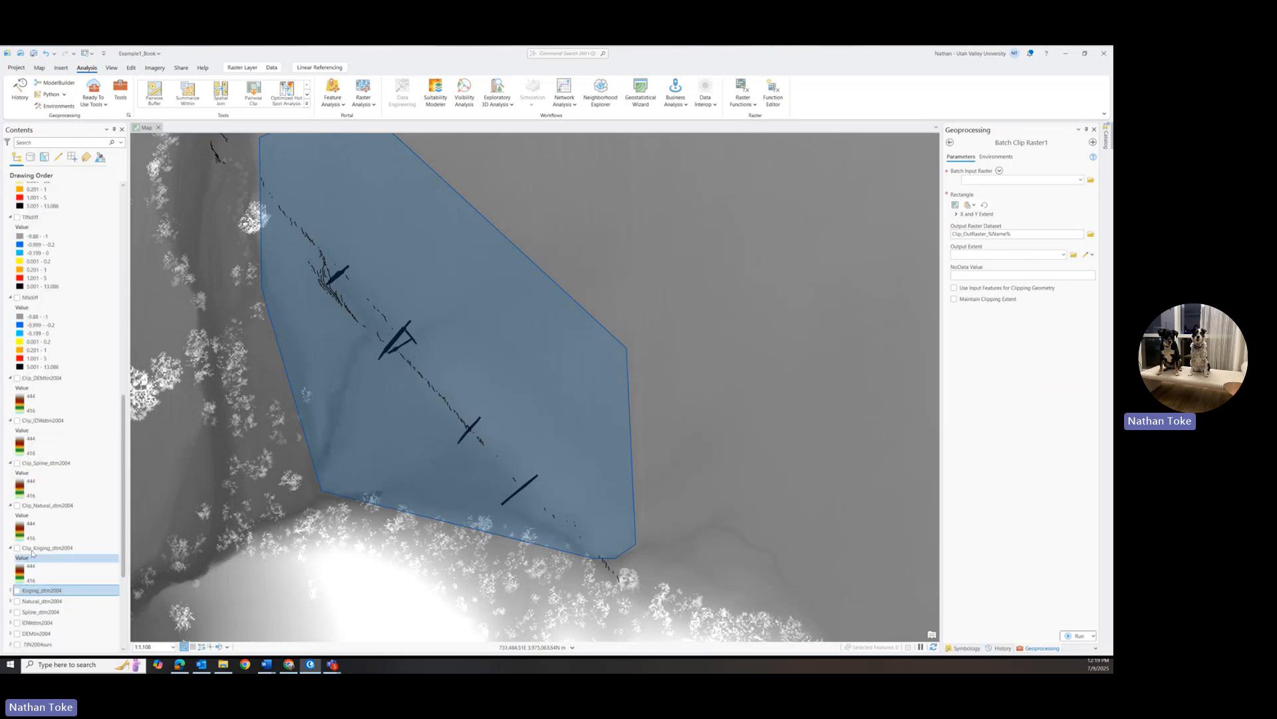
pyautogui.click(17, 548)
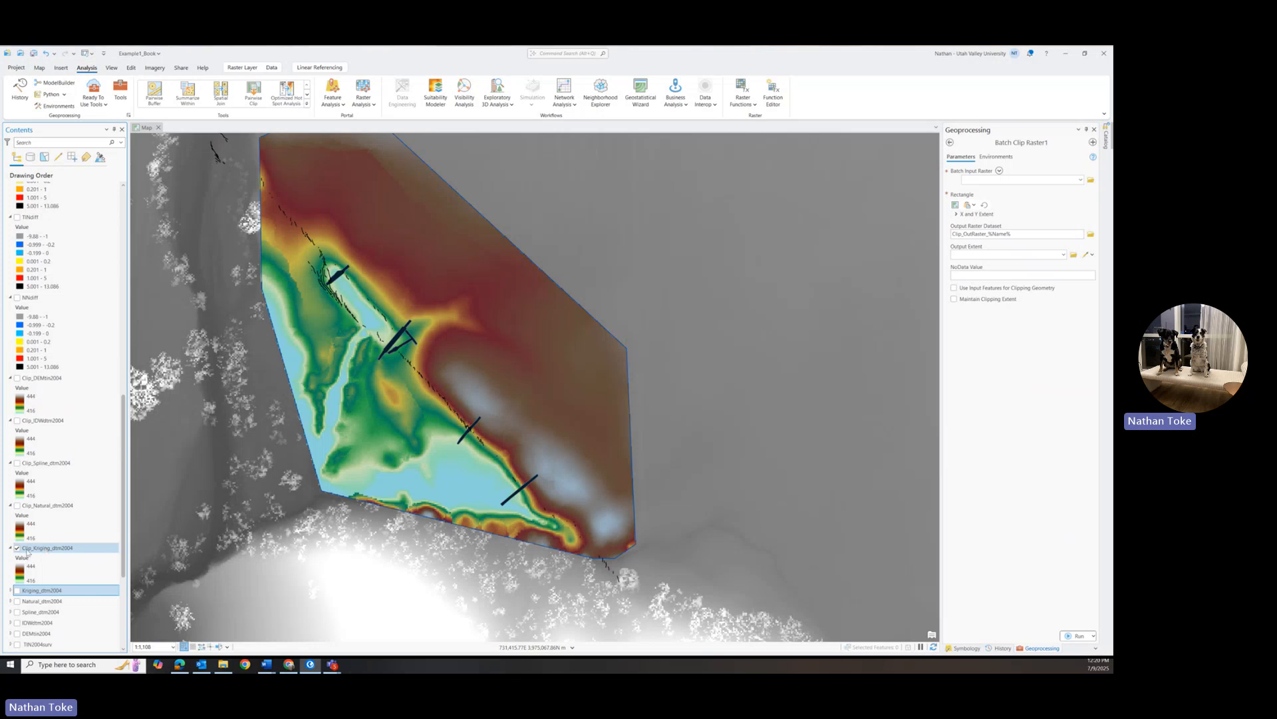
pyautogui.click(18, 505)
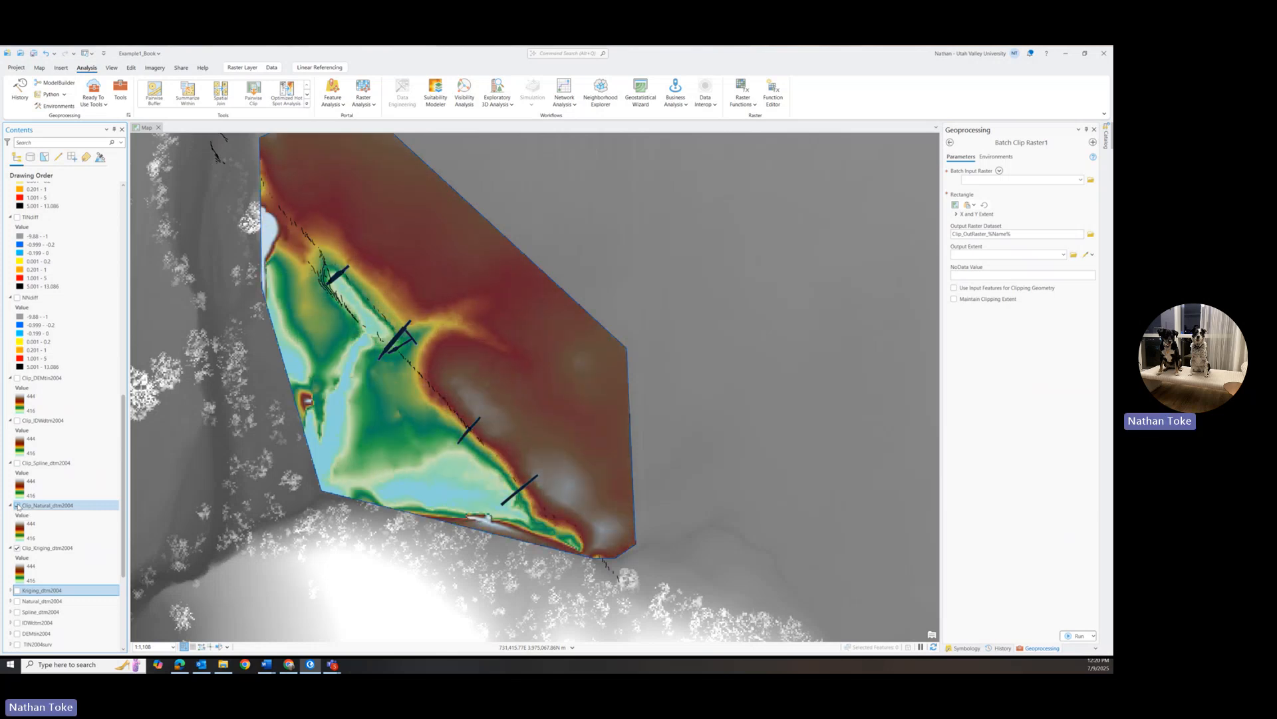
# Switch Clip_Spline_dtm2004 on and off repeatedly to compare it with the clipped natural neighbor surface, then leave it hidden
pyautogui.click(17, 463)
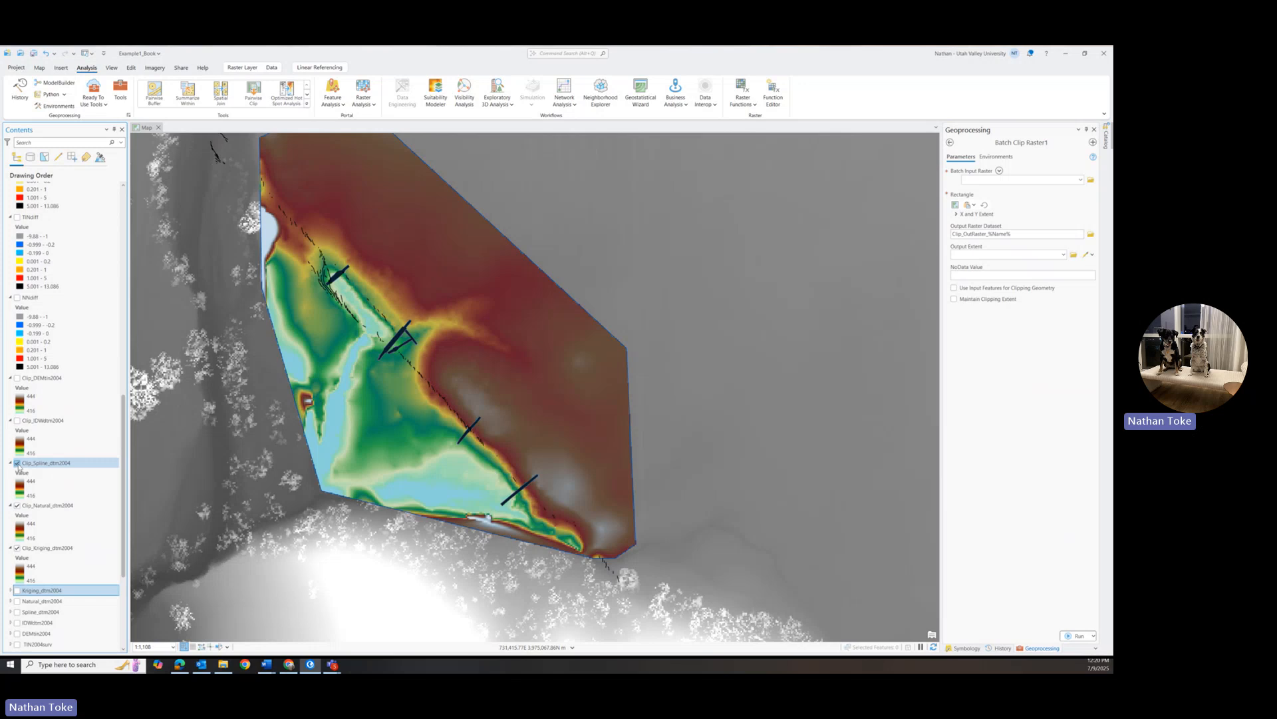
pyautogui.click(18, 463)
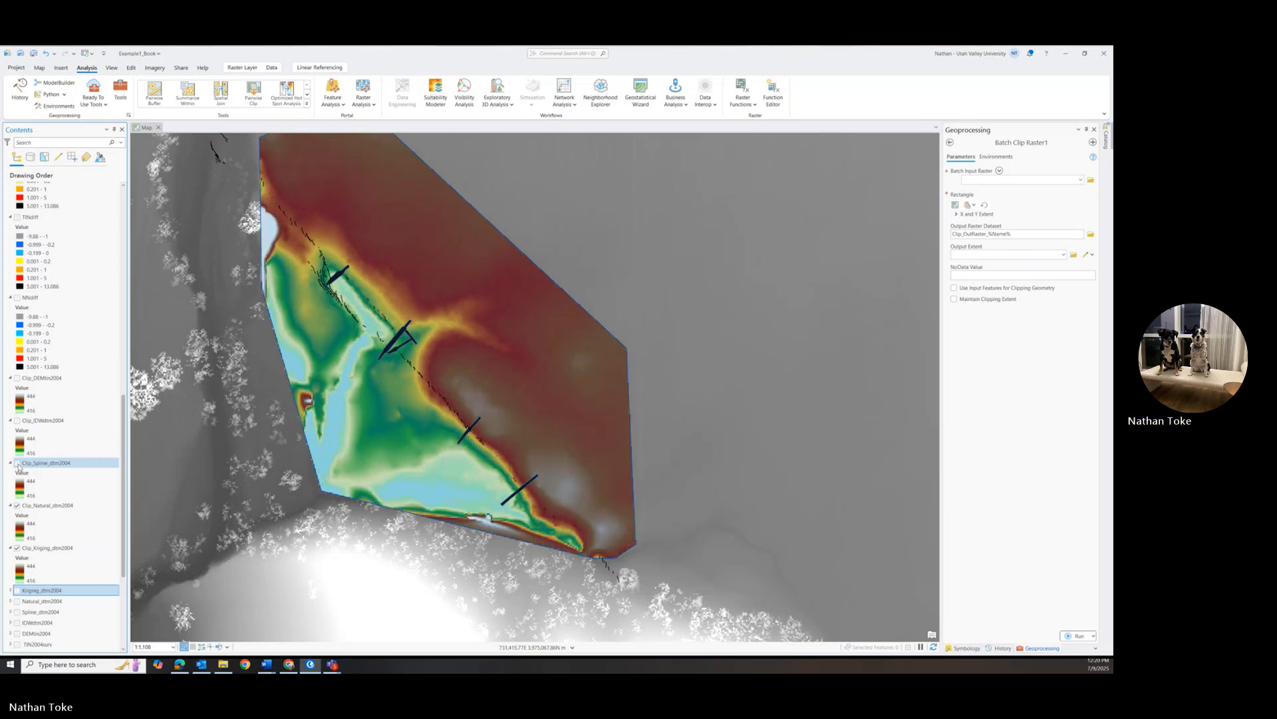
pyautogui.click(18, 463)
pyautogui.click(18, 463)
pyautogui.click(18, 463)
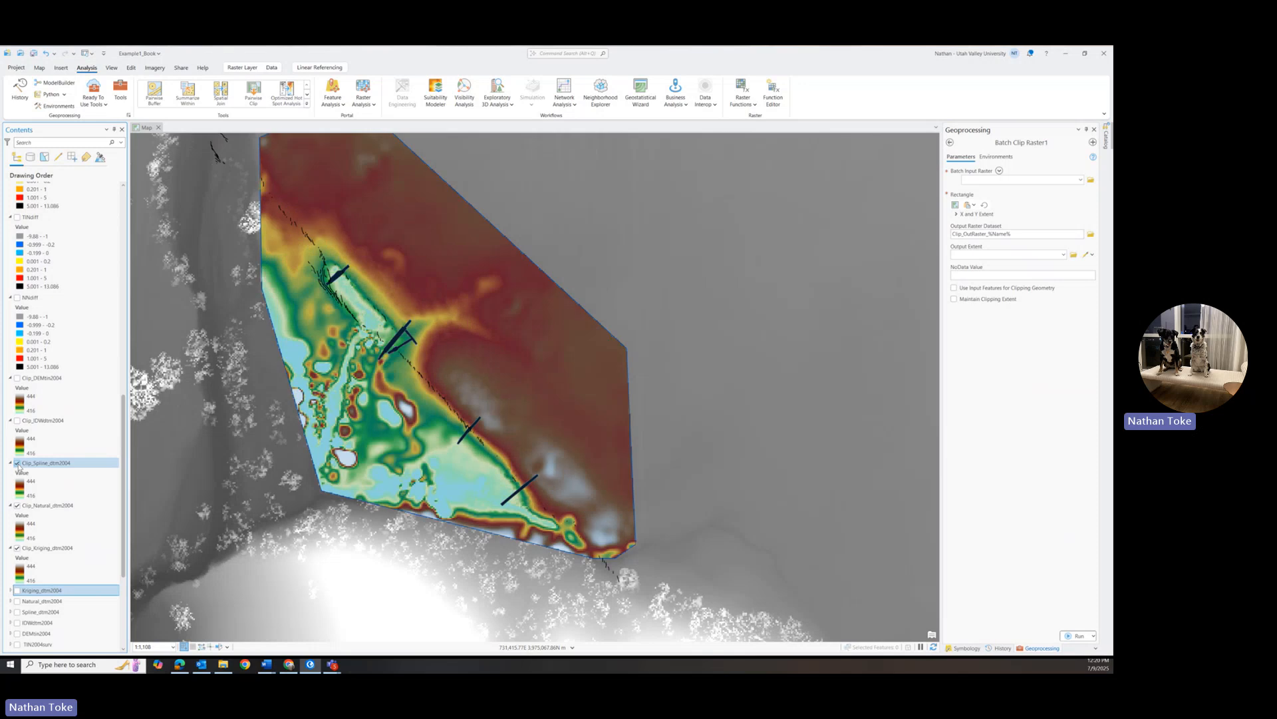
pyautogui.click(17, 463)
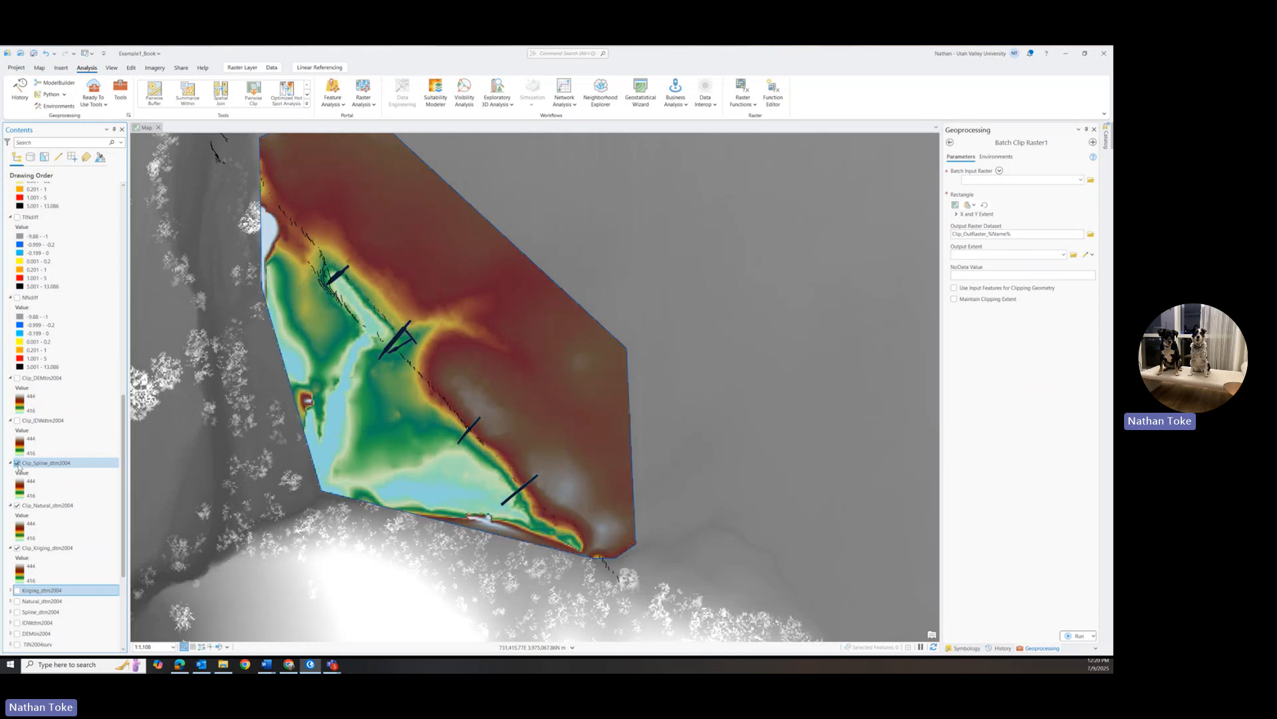
pyautogui.click(17, 463)
pyautogui.click(18, 463)
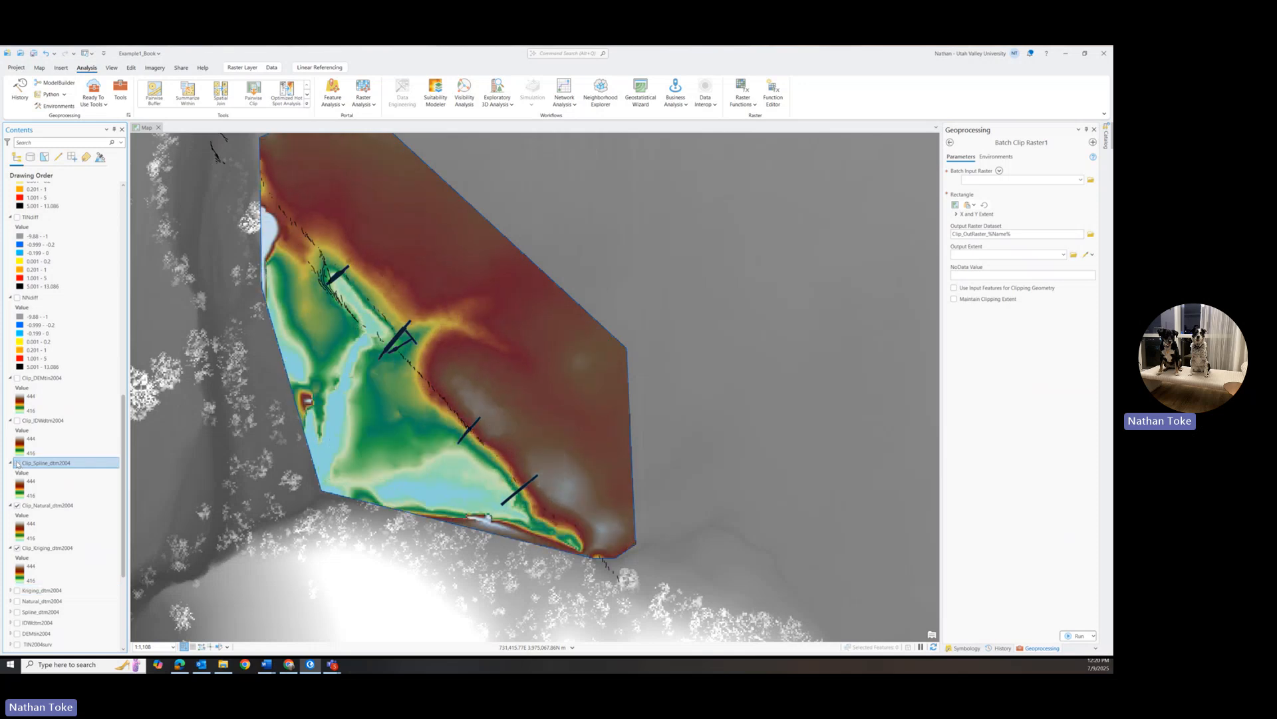
# Switch Clip_IDWdtm2004 on and off to compare it with the clipped natural neighbor surface, then leave it hidden
pyautogui.click(17, 421)
pyautogui.click(17, 421)
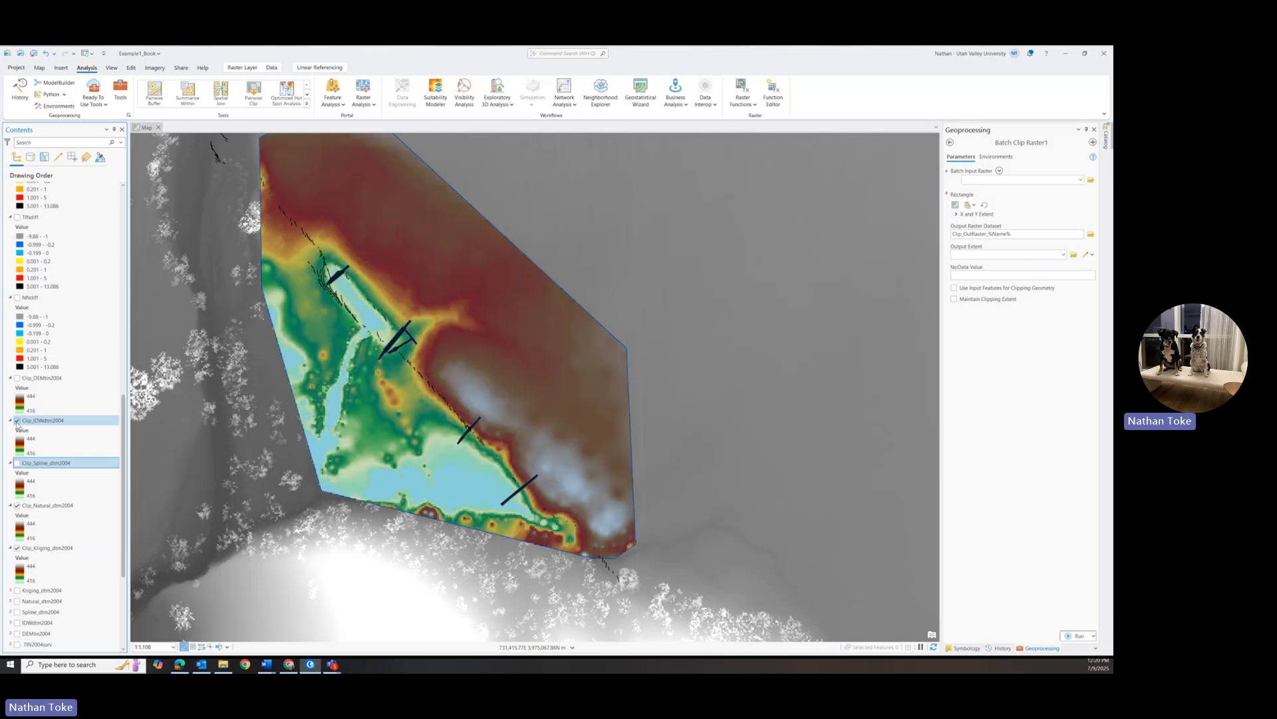
pyautogui.click(17, 421)
pyautogui.click(18, 421)
pyautogui.click(17, 421)
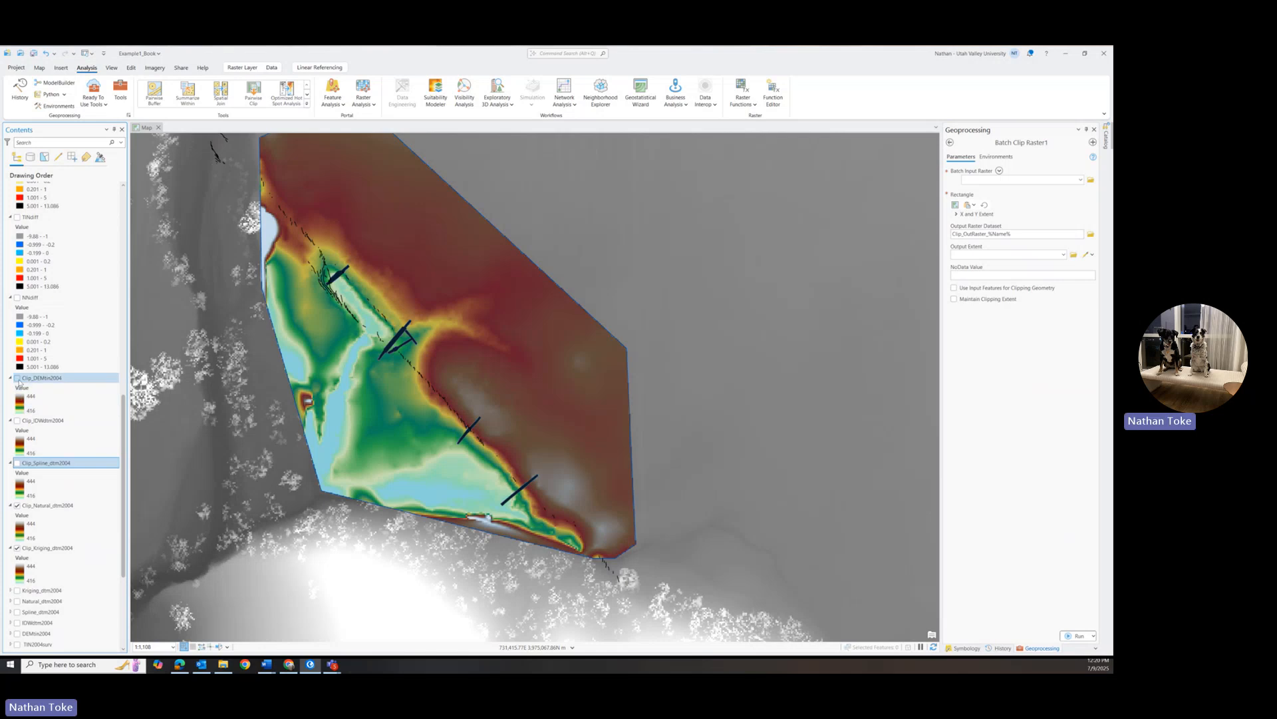
# Show the Clip_DEMtm2004 layer, view the symbology settings of Clip_Spline_dtm2004, and compare the clipped DEM with the surface beneath
pyautogui.click(17, 378)
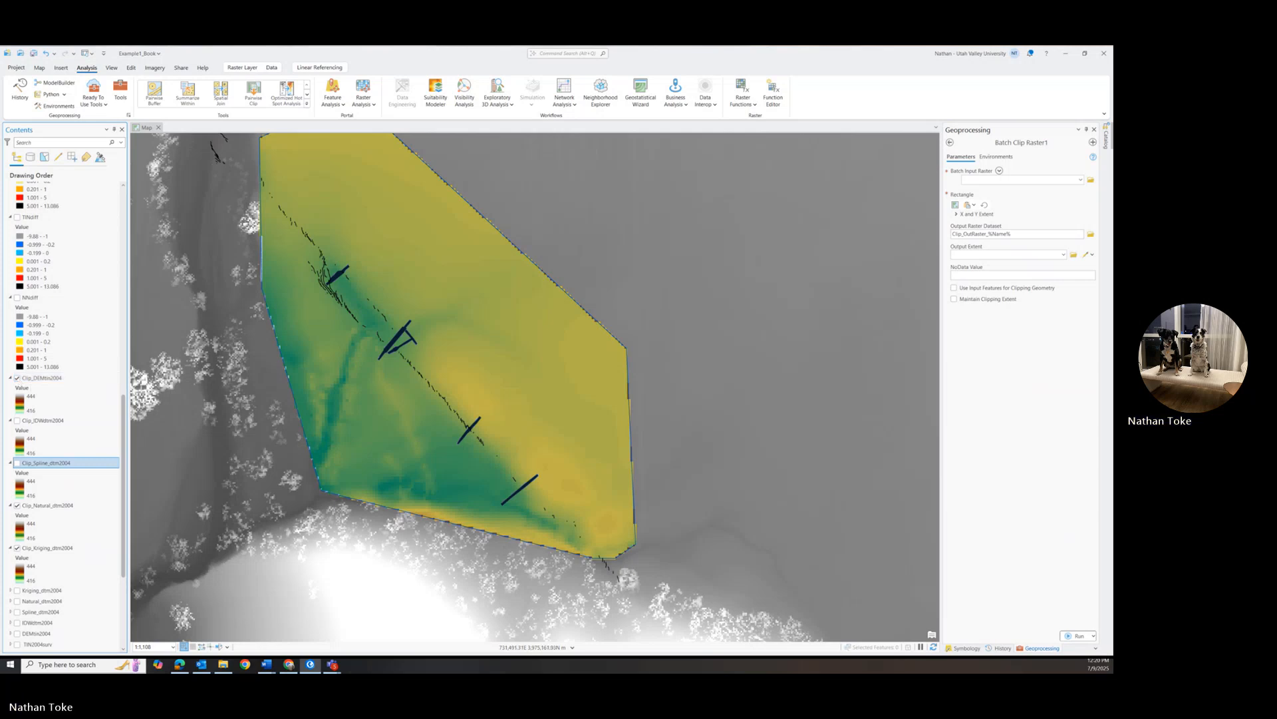
pyautogui.click(967, 648)
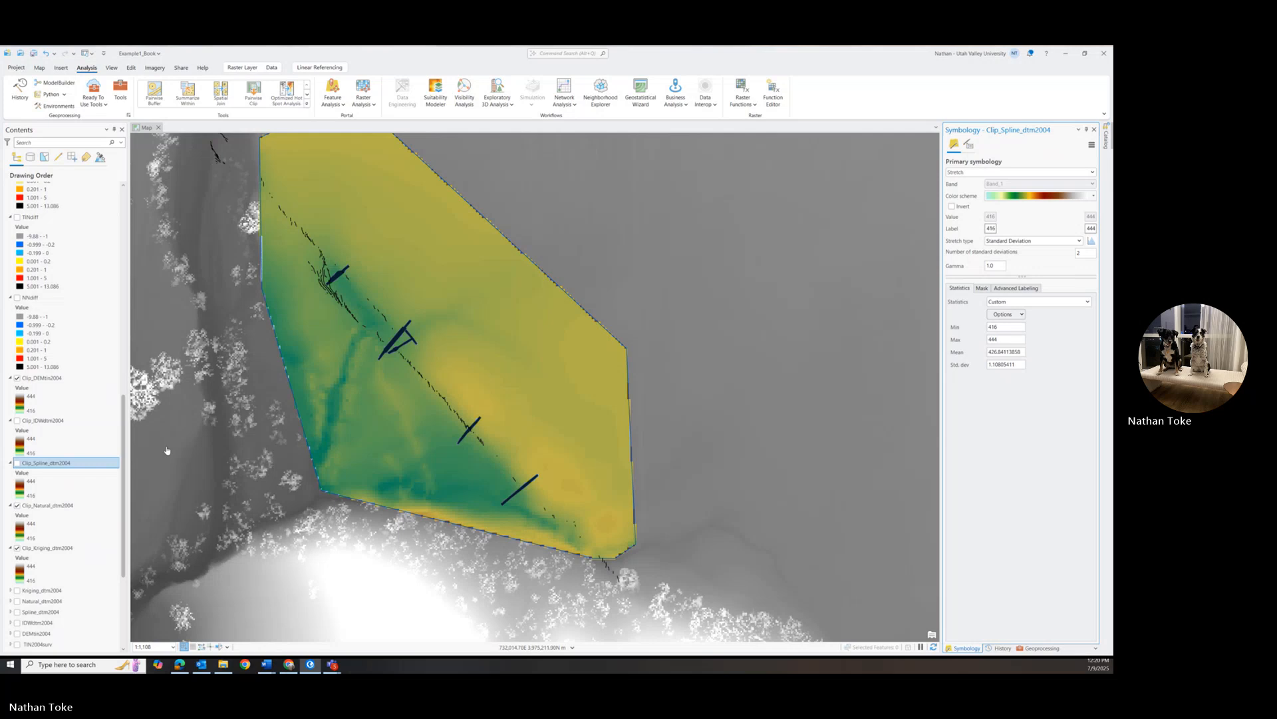
pyautogui.click(18, 378)
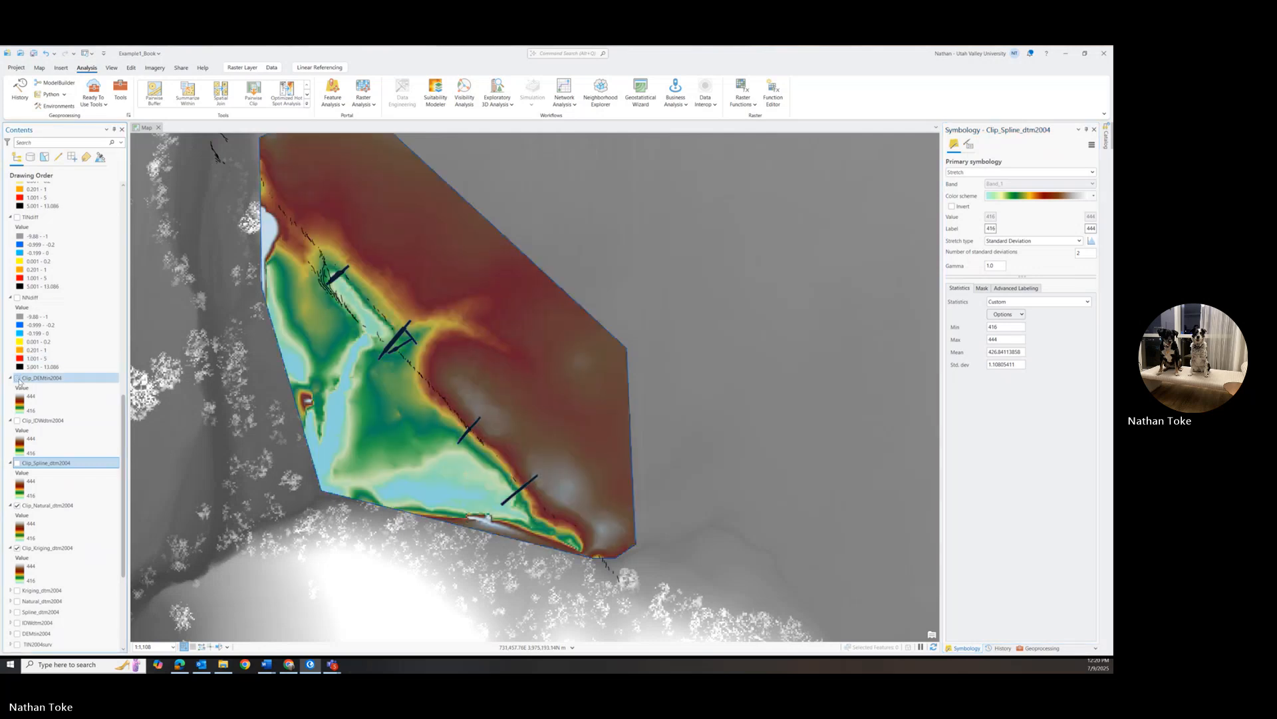
pyautogui.click(18, 378)
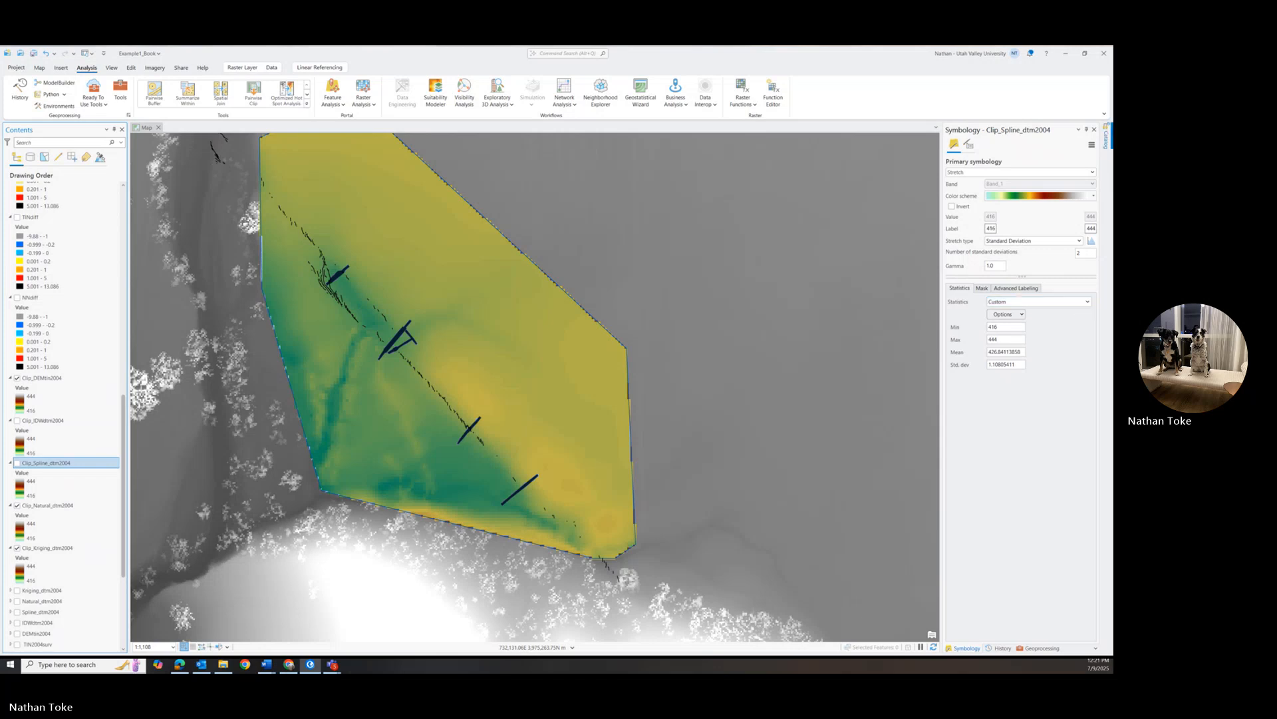
# Apply the symbology of Clip_Spline_dtm2004 to Clip_DEMtm2004 with Apply Symbology From Layer, keeping Maintain ranges
pyautogui.click(1092, 146)
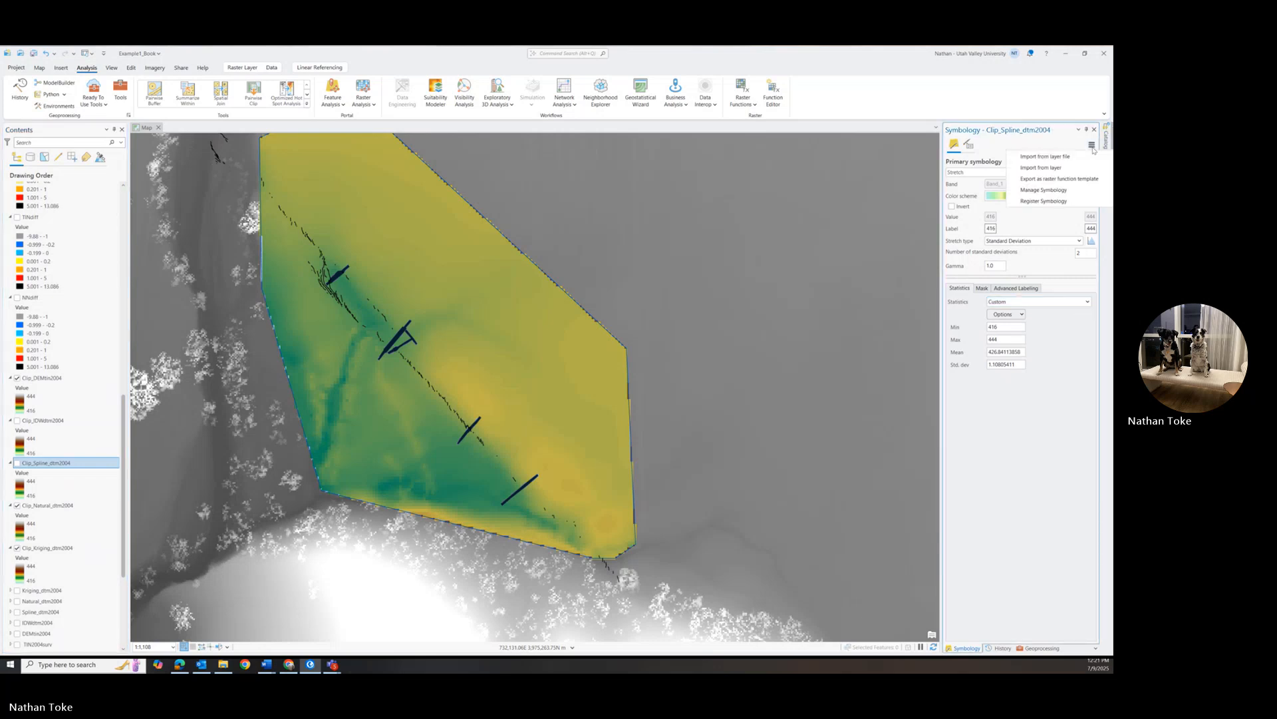
pyautogui.click(1058, 168)
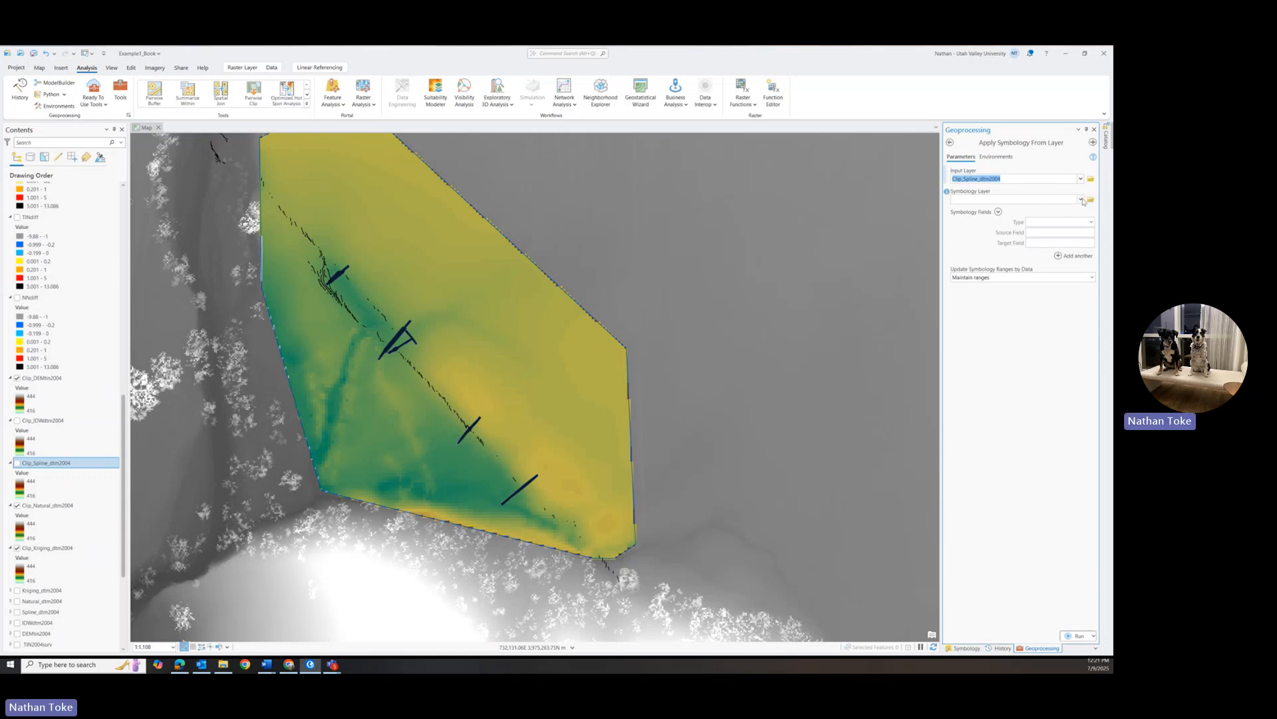
pyautogui.click(1081, 200)
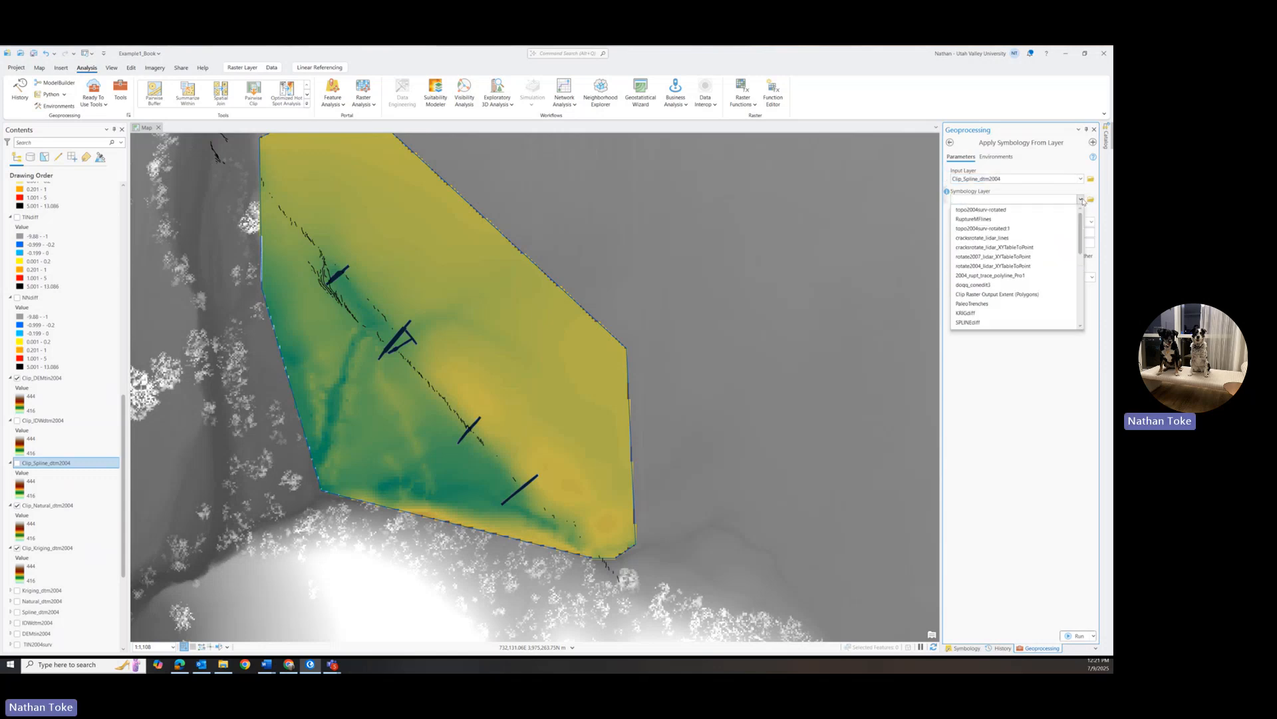
pyautogui.scroll(-4, 998, 276)
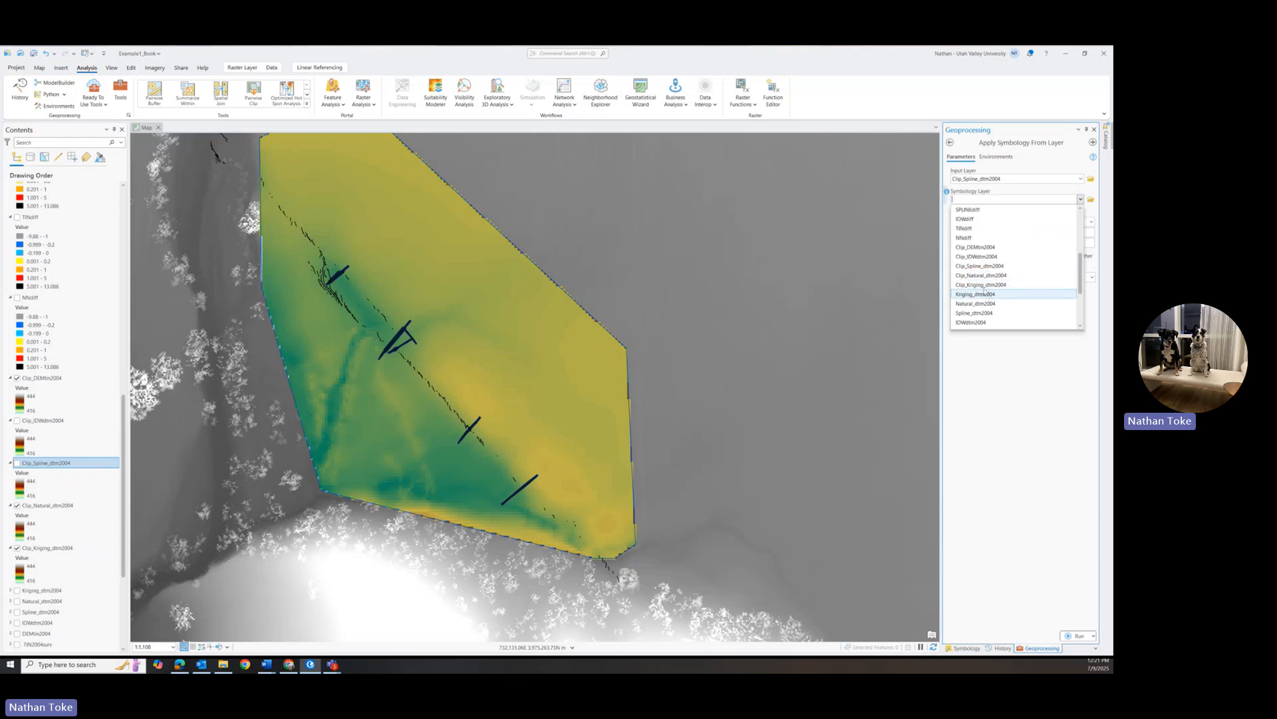
pyautogui.click(982, 267)
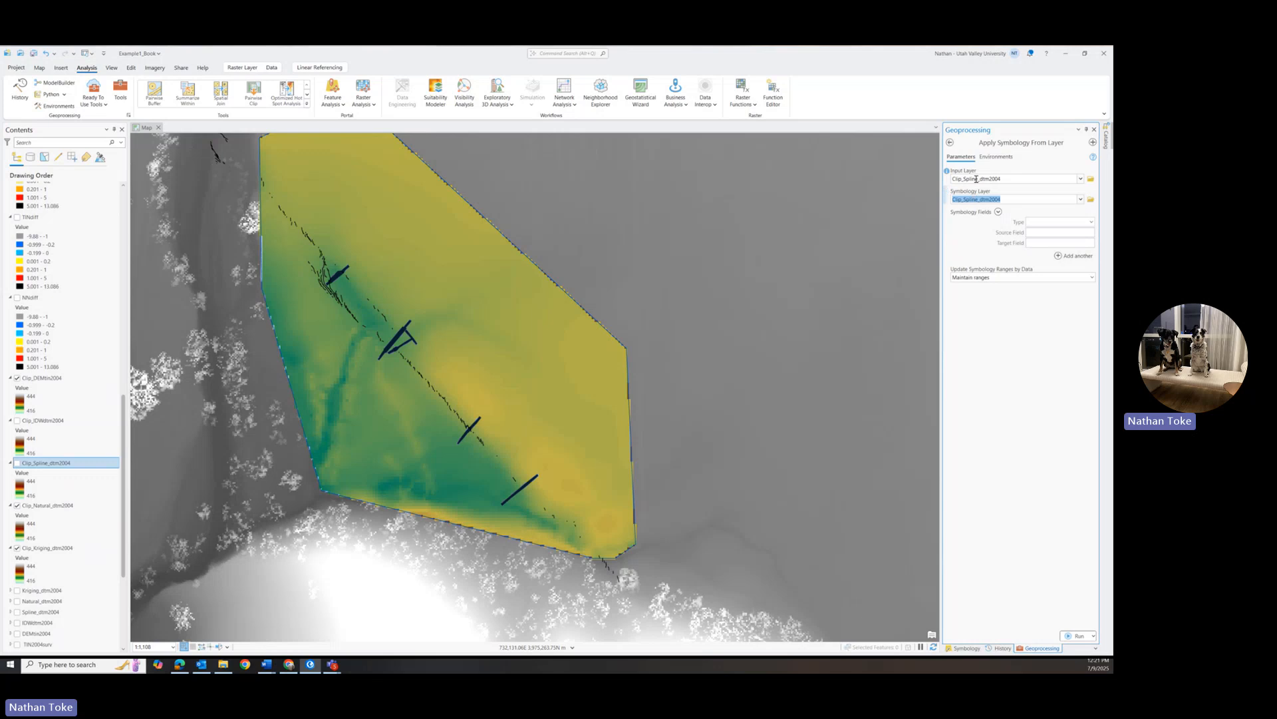
pyautogui.click(1080, 179)
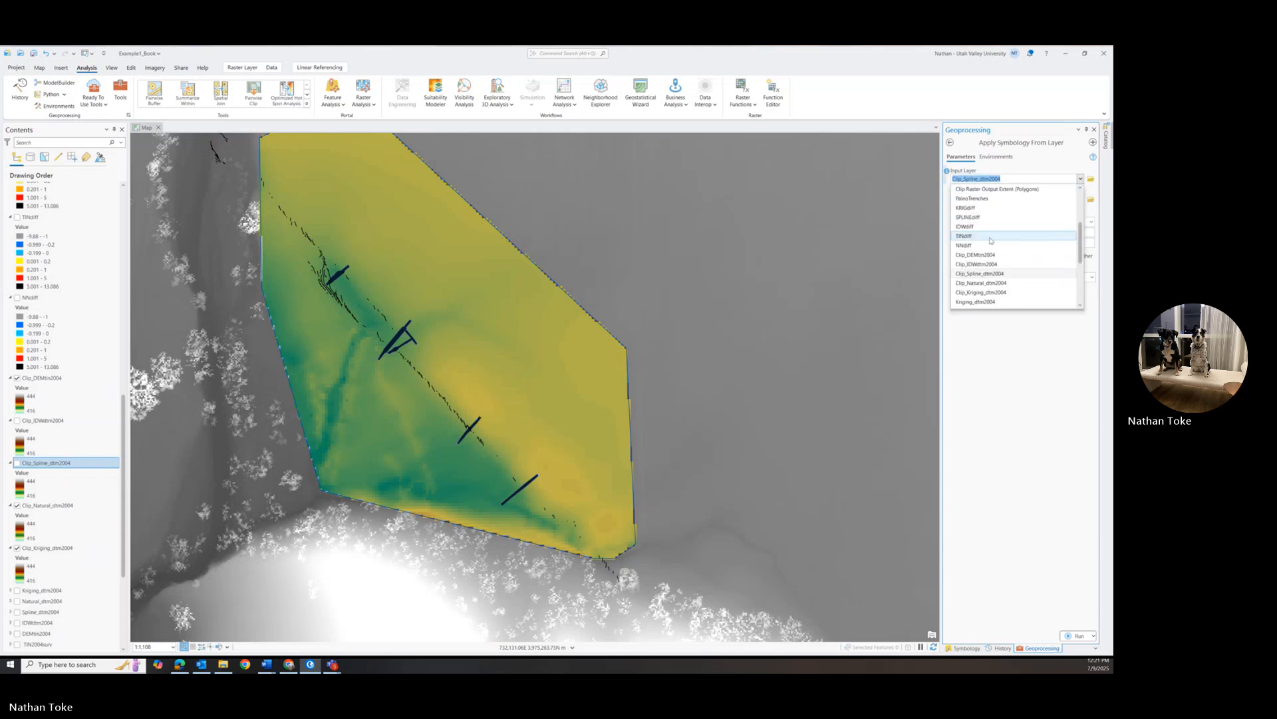
pyautogui.click(992, 255)
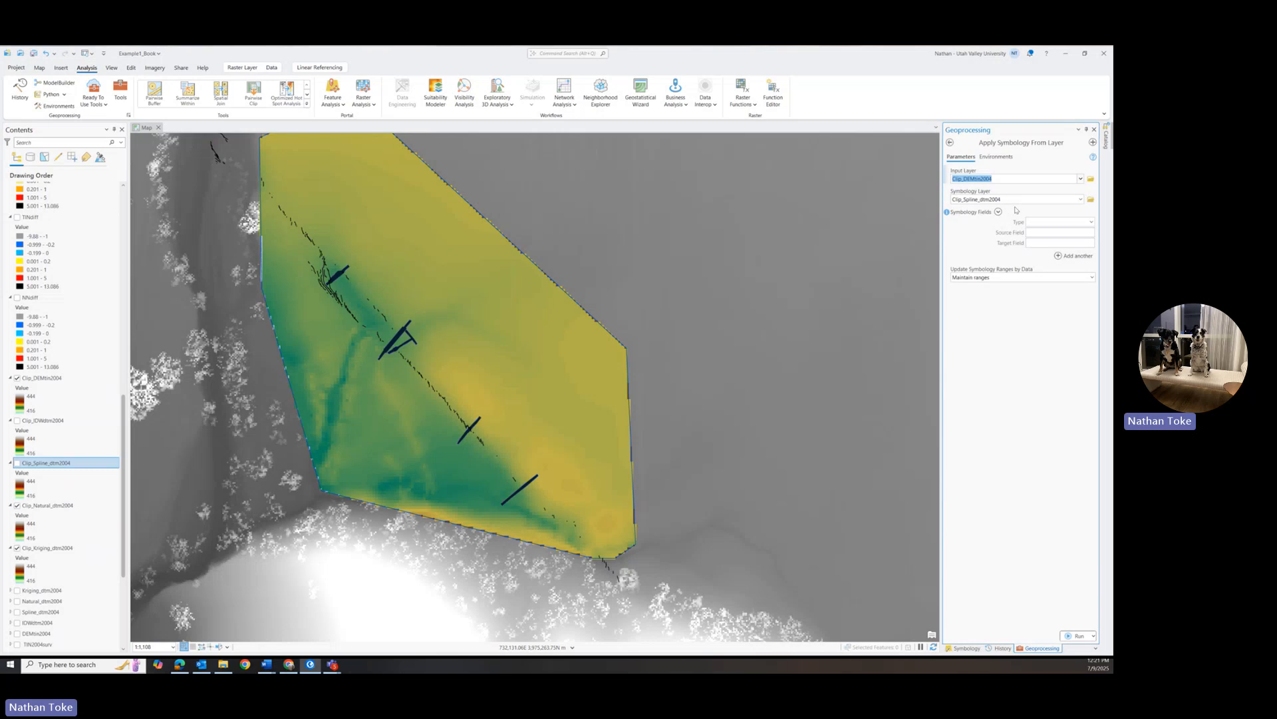
pyautogui.click(1075, 635)
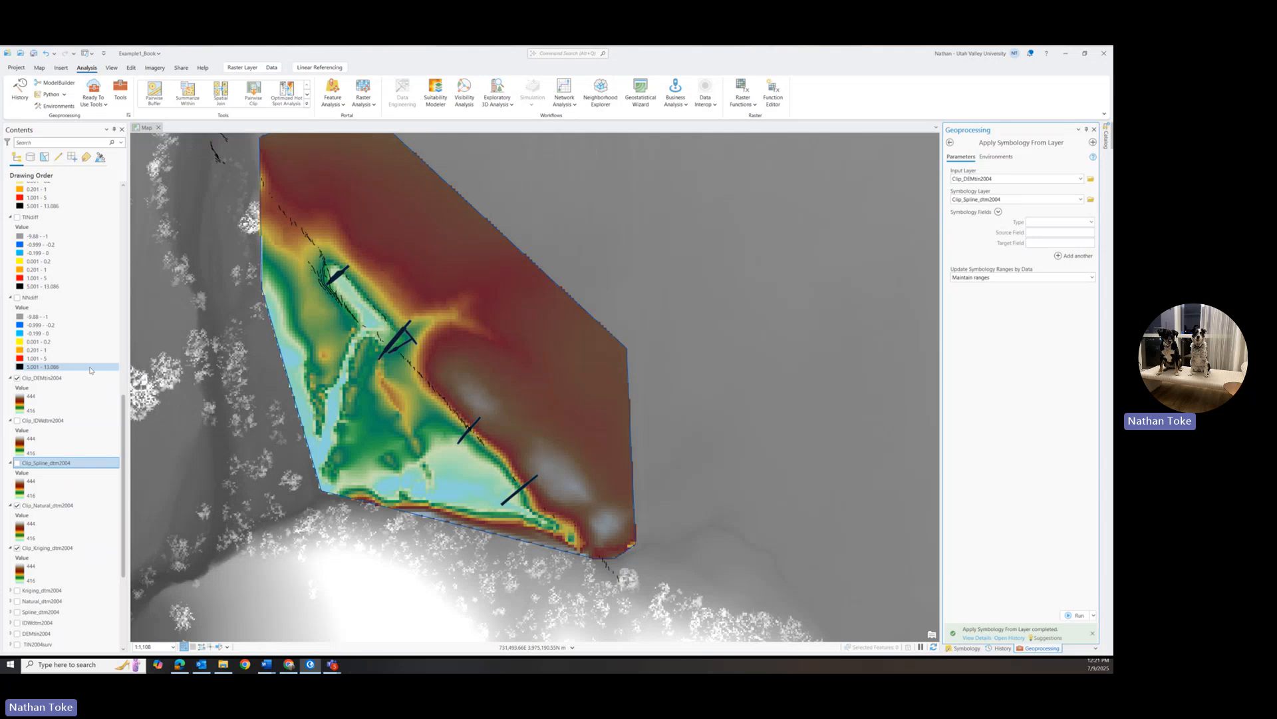
# Switch Clip_DEMtm2004 on and off to compare it with the clipped natural neighbor surface, then hide it
pyautogui.click(17, 378)
pyautogui.click(18, 378)
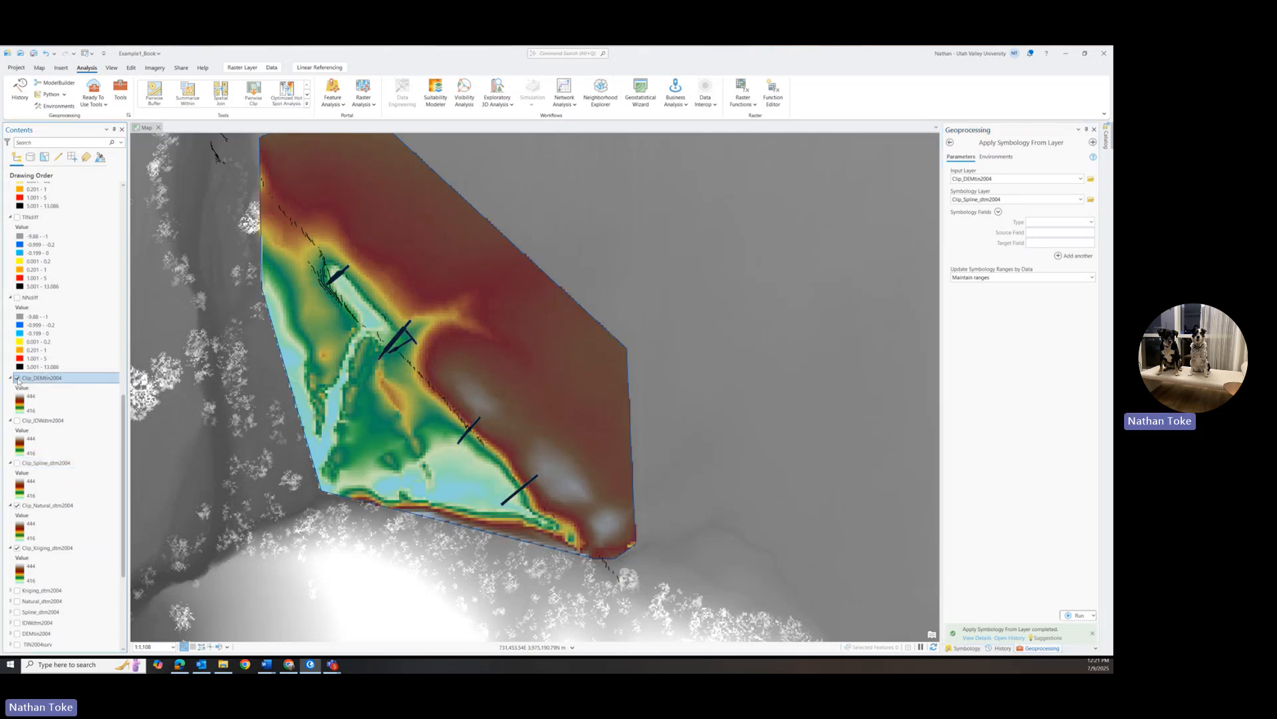
pyautogui.click(17, 378)
pyautogui.click(17, 378)
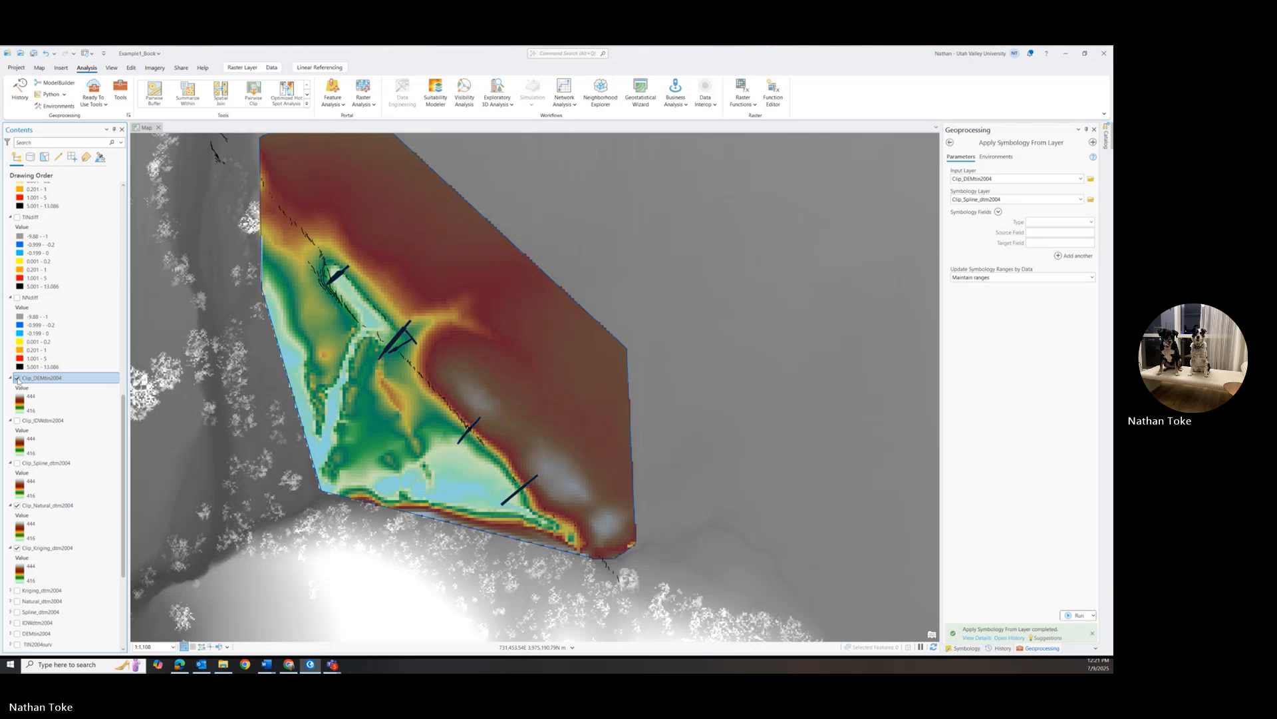
pyautogui.click(17, 378)
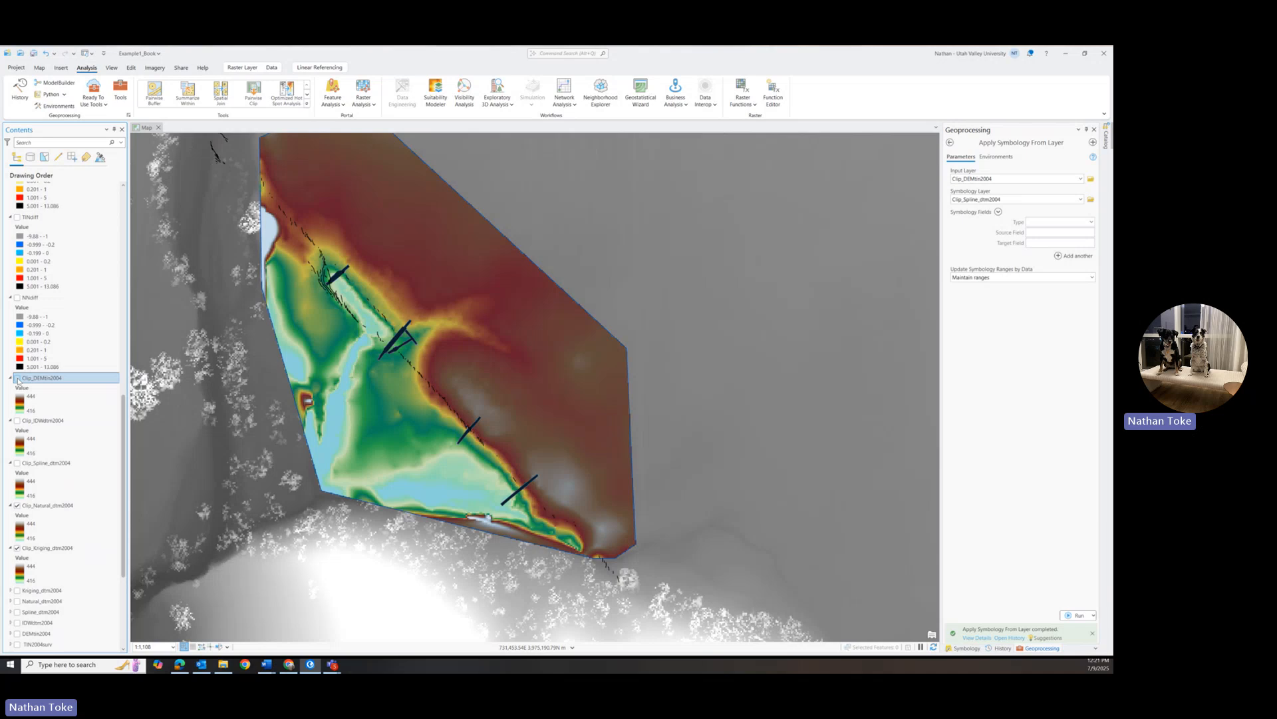
pyautogui.click(17, 378)
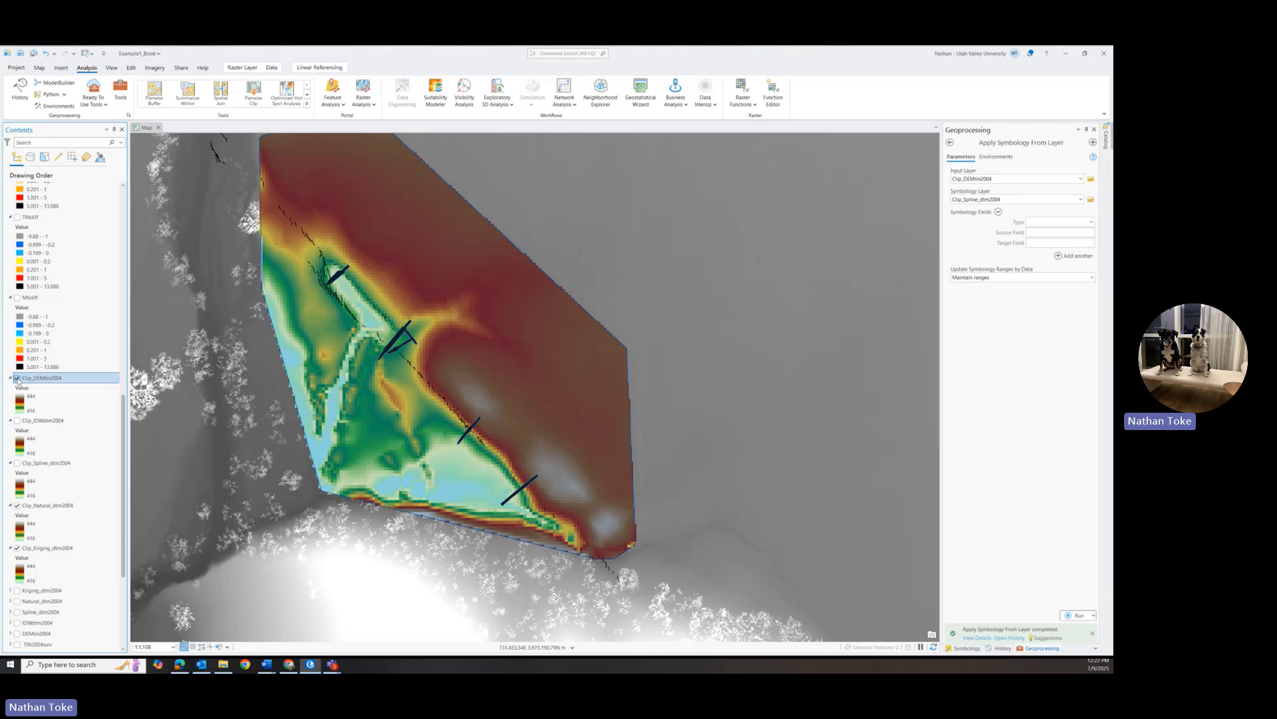
pyautogui.click(18, 378)
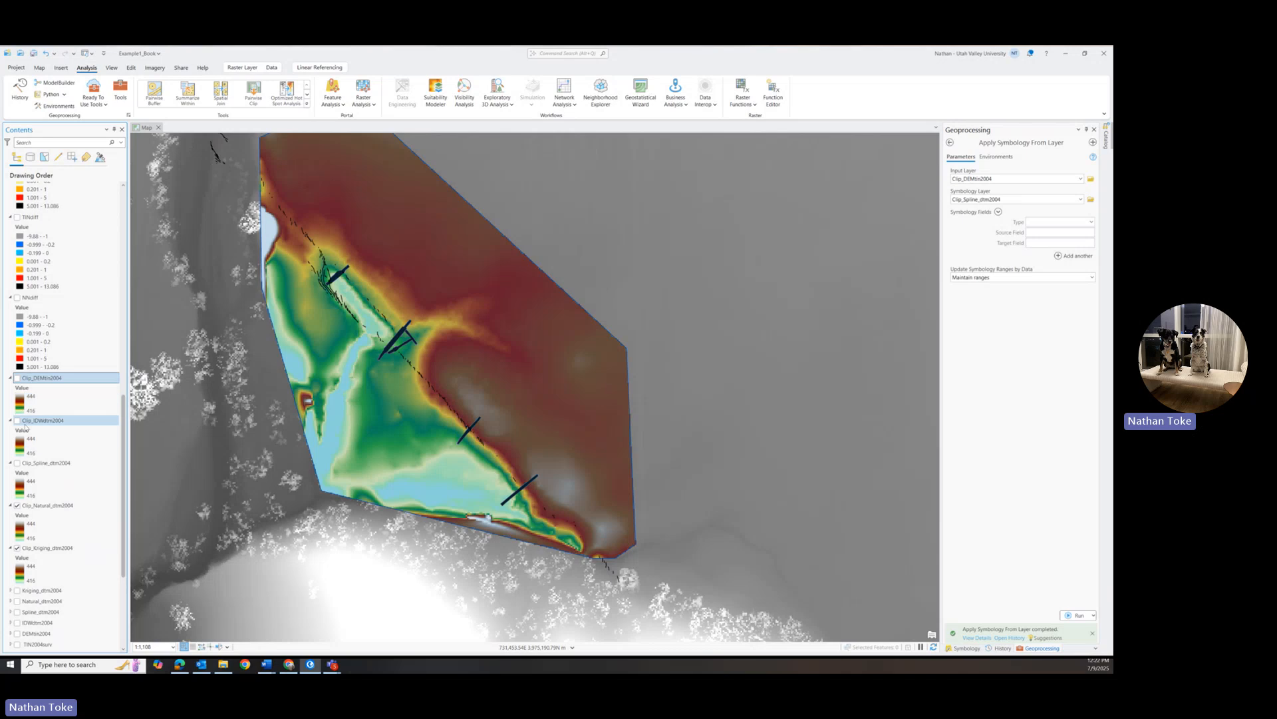
# Switch Clip_Natural_dtm2004 on and off to compare it with the clipped kriging surface, then leave it hidden
pyautogui.click(17, 506)
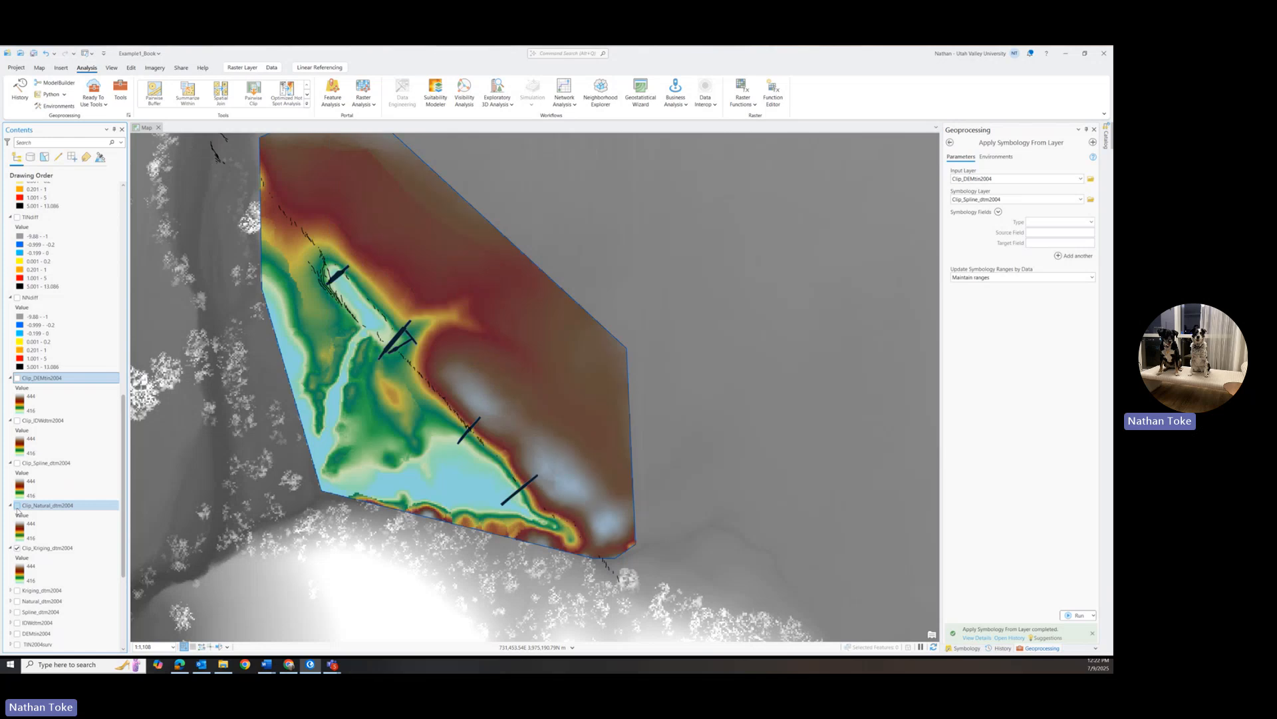
pyautogui.click(17, 506)
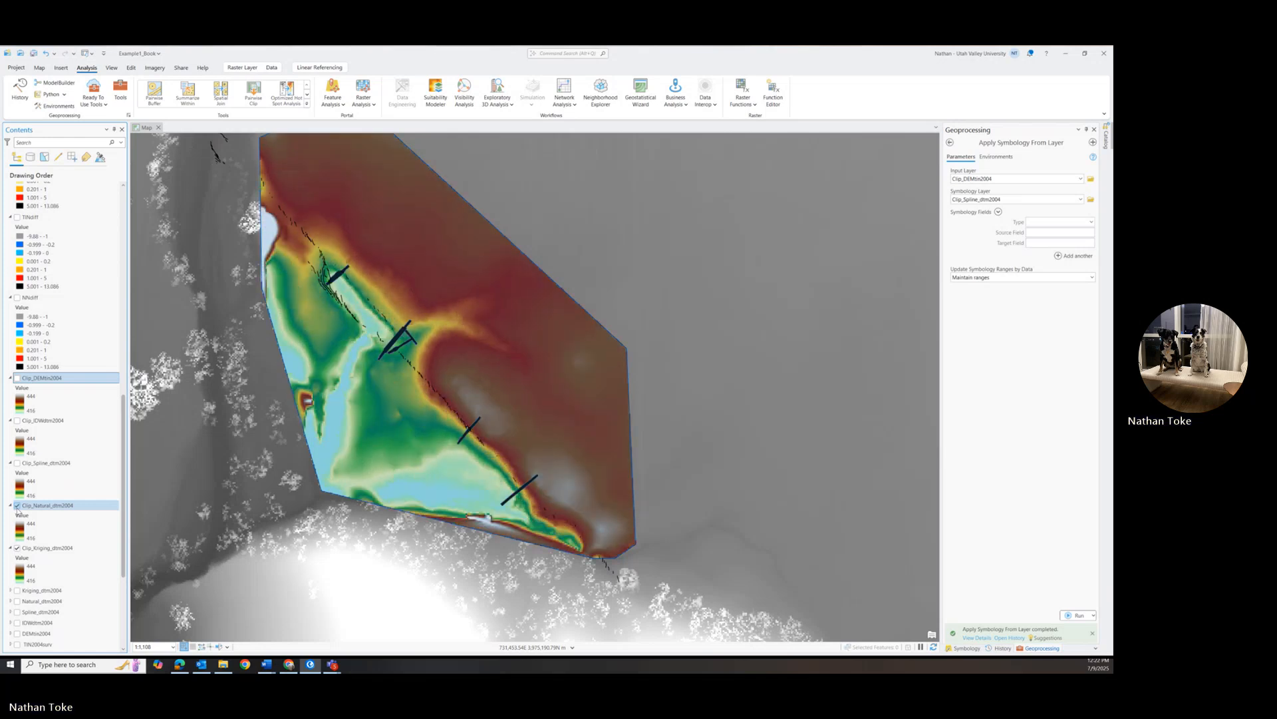
pyautogui.click(17, 506)
pyautogui.click(18, 506)
pyautogui.click(17, 506)
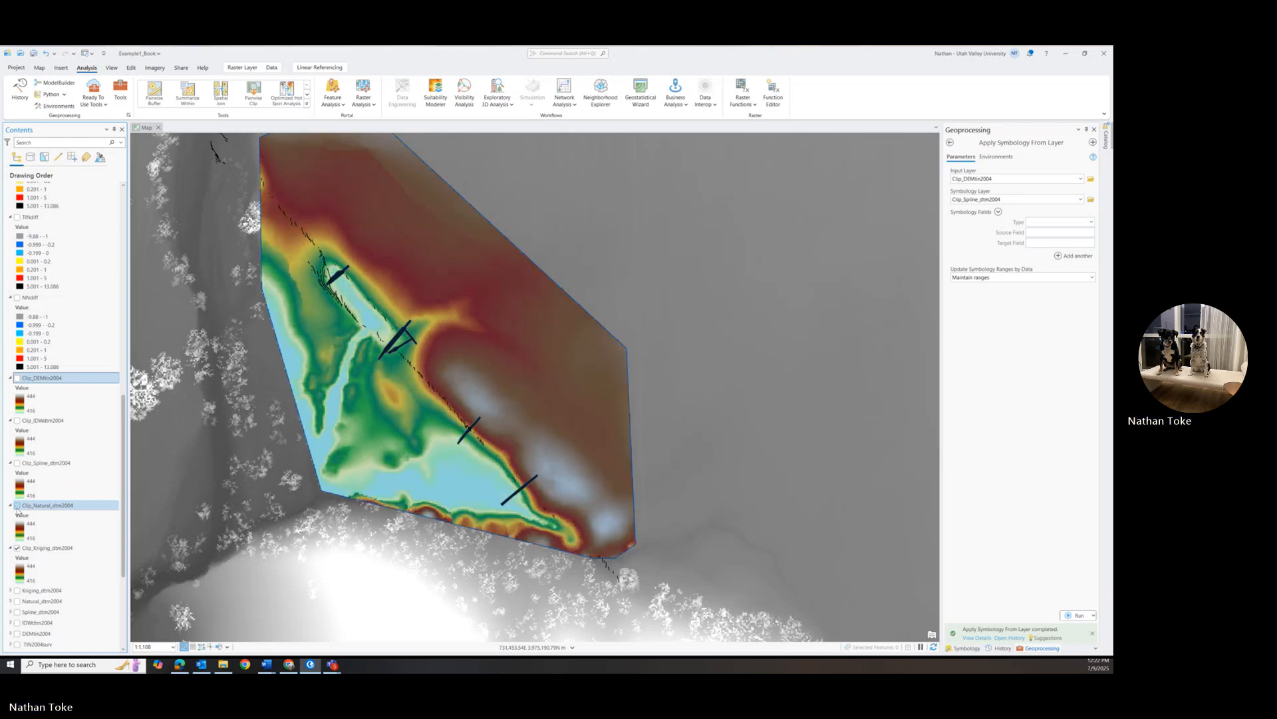
pyautogui.click(17, 505)
pyautogui.click(17, 506)
pyautogui.click(17, 506)
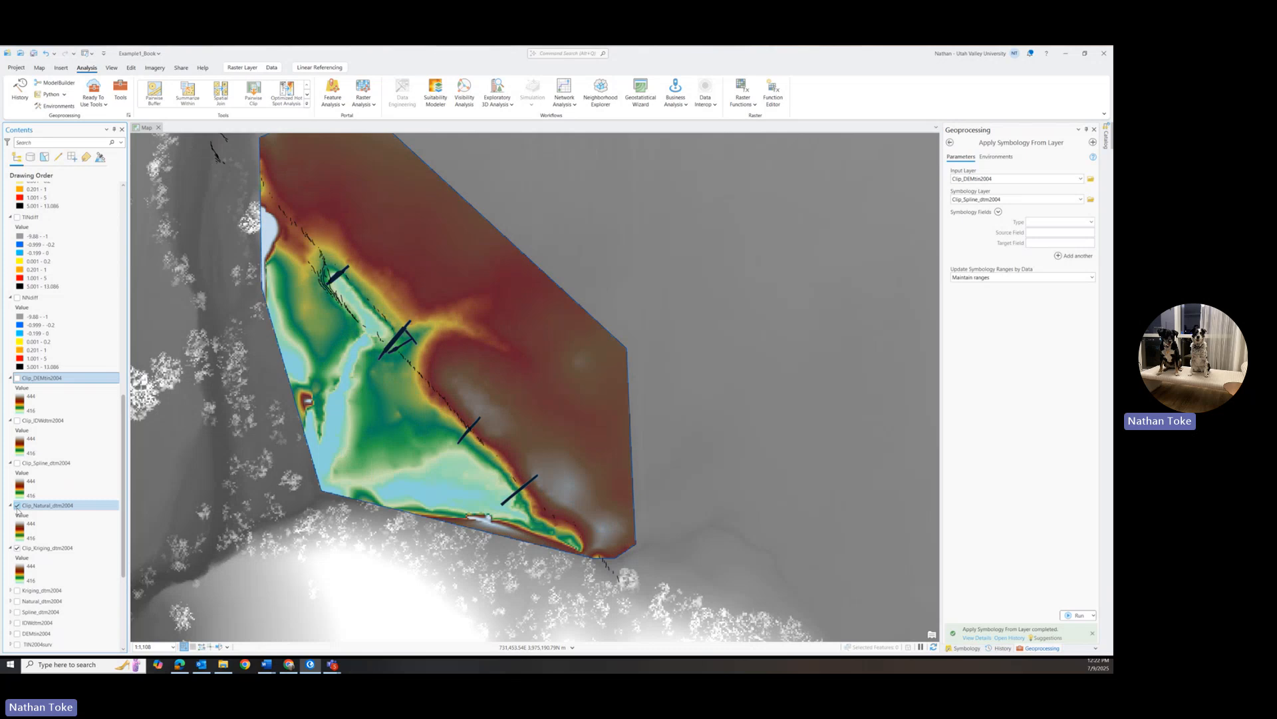
pyautogui.click(17, 506)
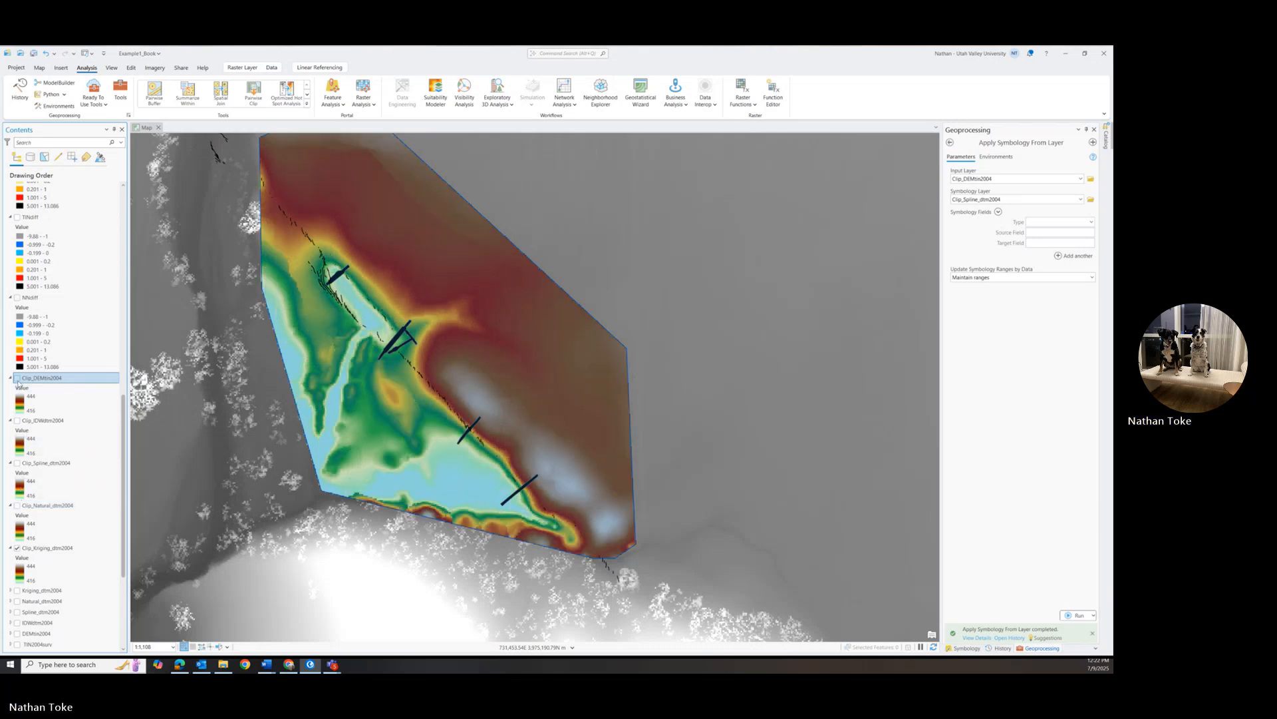
# Switch Clip_DEMtm2004 on and off to compare it with the clipped kriging surface, then leave it shown
pyautogui.click(17, 378)
pyautogui.click(17, 377)
pyautogui.click(18, 378)
pyautogui.click(18, 378)
pyautogui.click(17, 378)
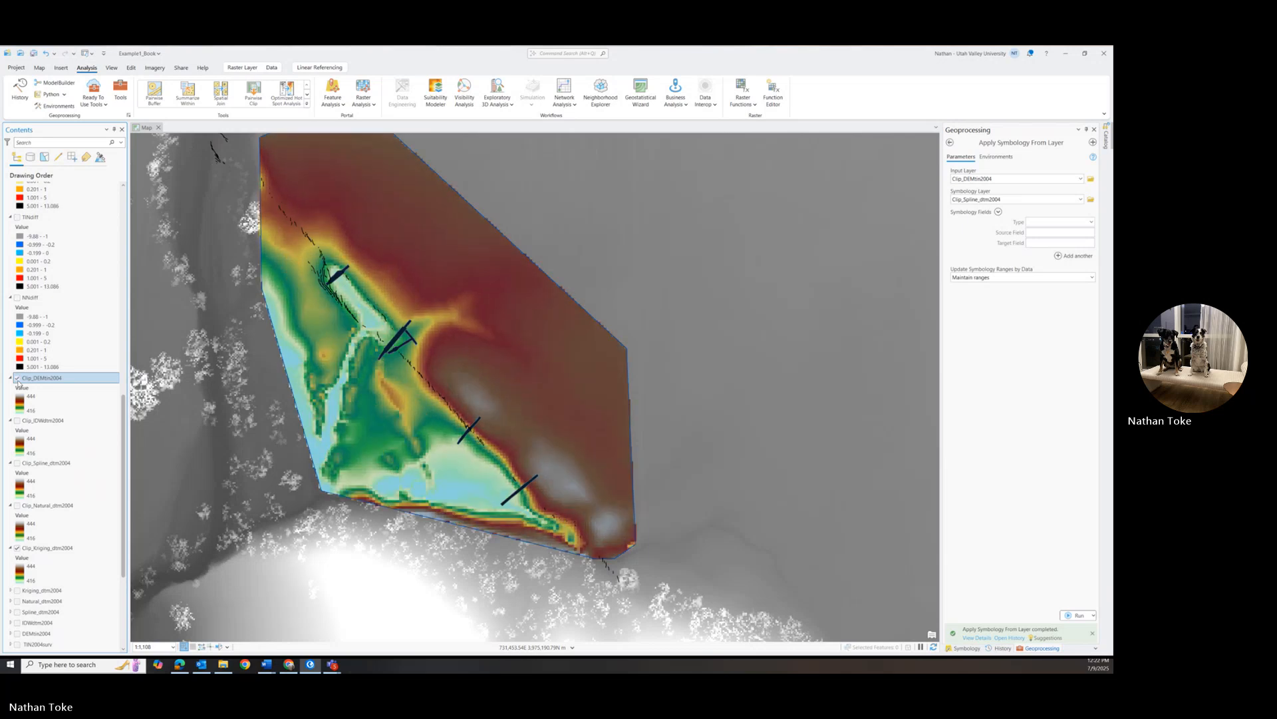
pyautogui.click(17, 378)
pyautogui.click(17, 378)
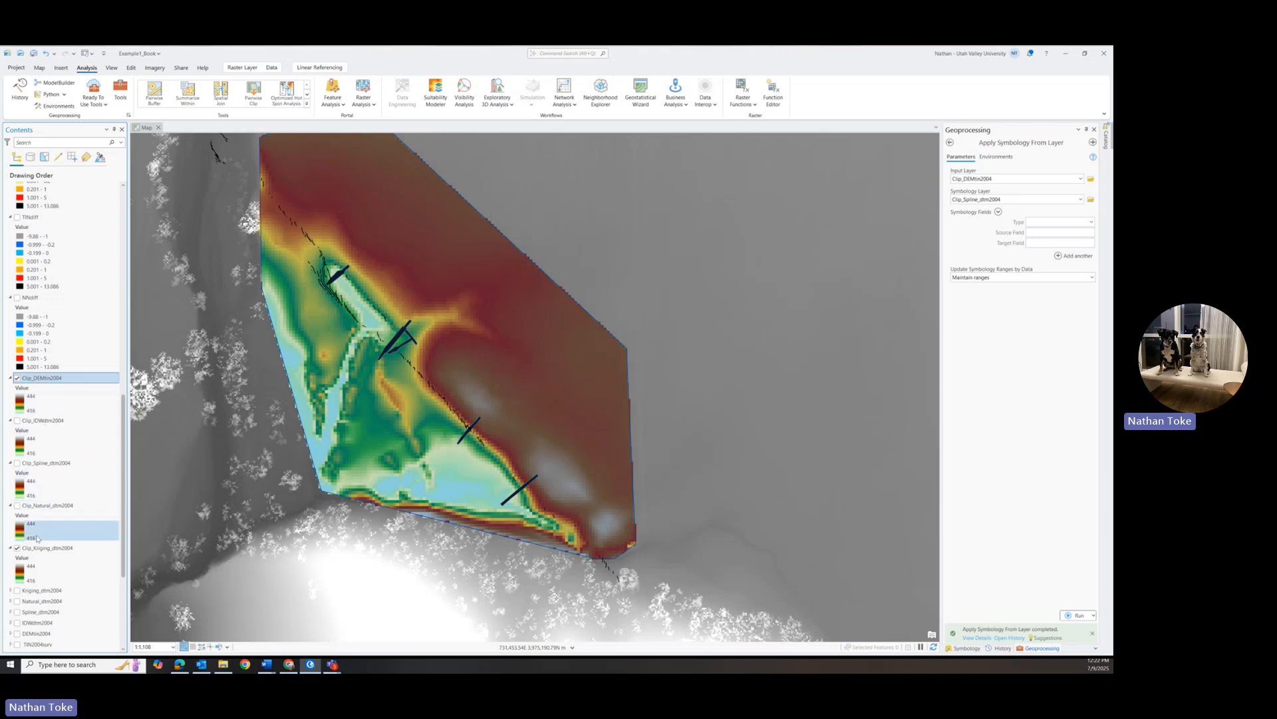
pyautogui.scroll(-3, 36, 526)
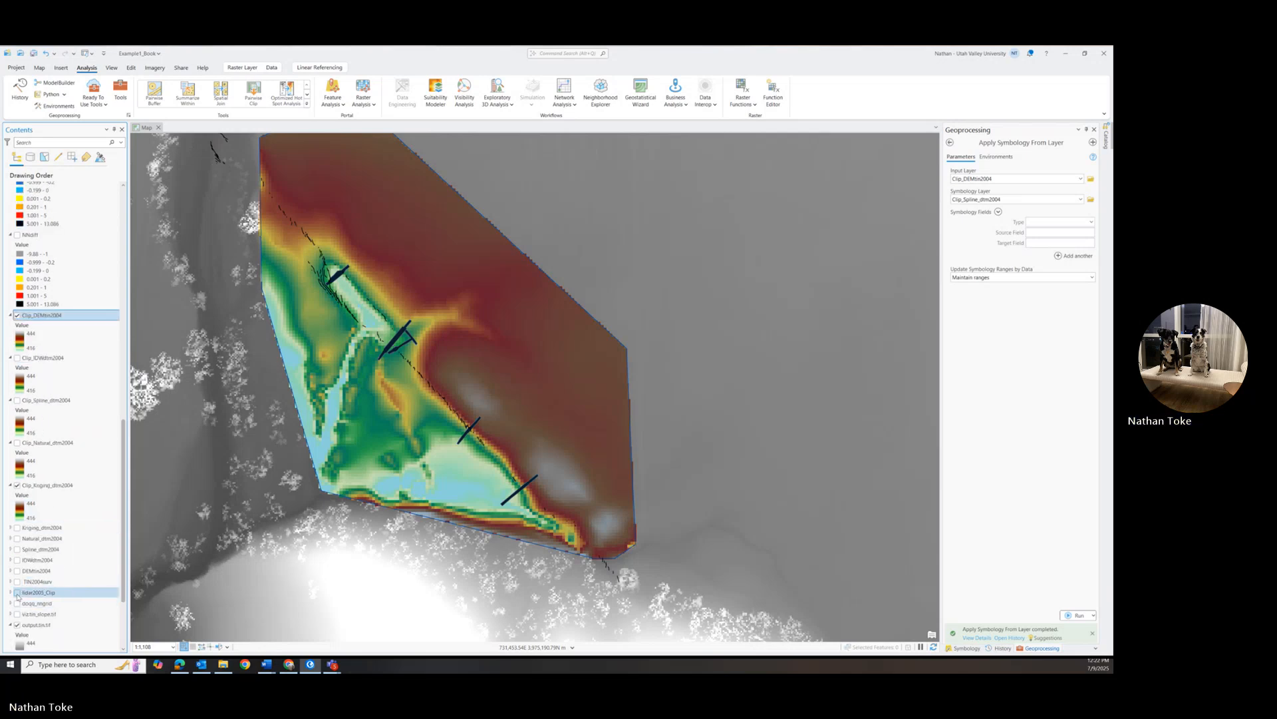
# Move lidar2005_Clip directly above Clip_DEMtin2004 in the drawing order and make it visible
pyautogui.click(38, 592)
pyautogui.moveTo(38, 591)
pyautogui.mouseDown()
pyautogui.moveTo(46, 326)
pyautogui.moveTo(10, 314)
pyautogui.mouseUp()
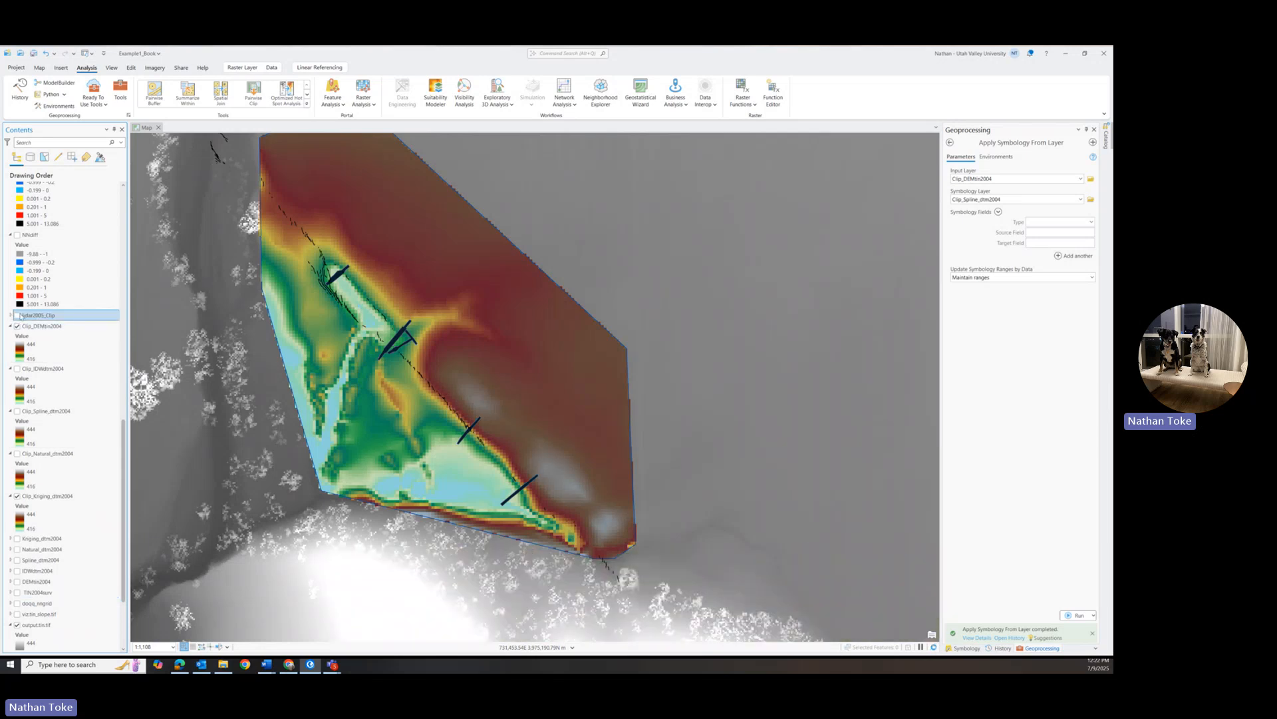
pyautogui.click(17, 315)
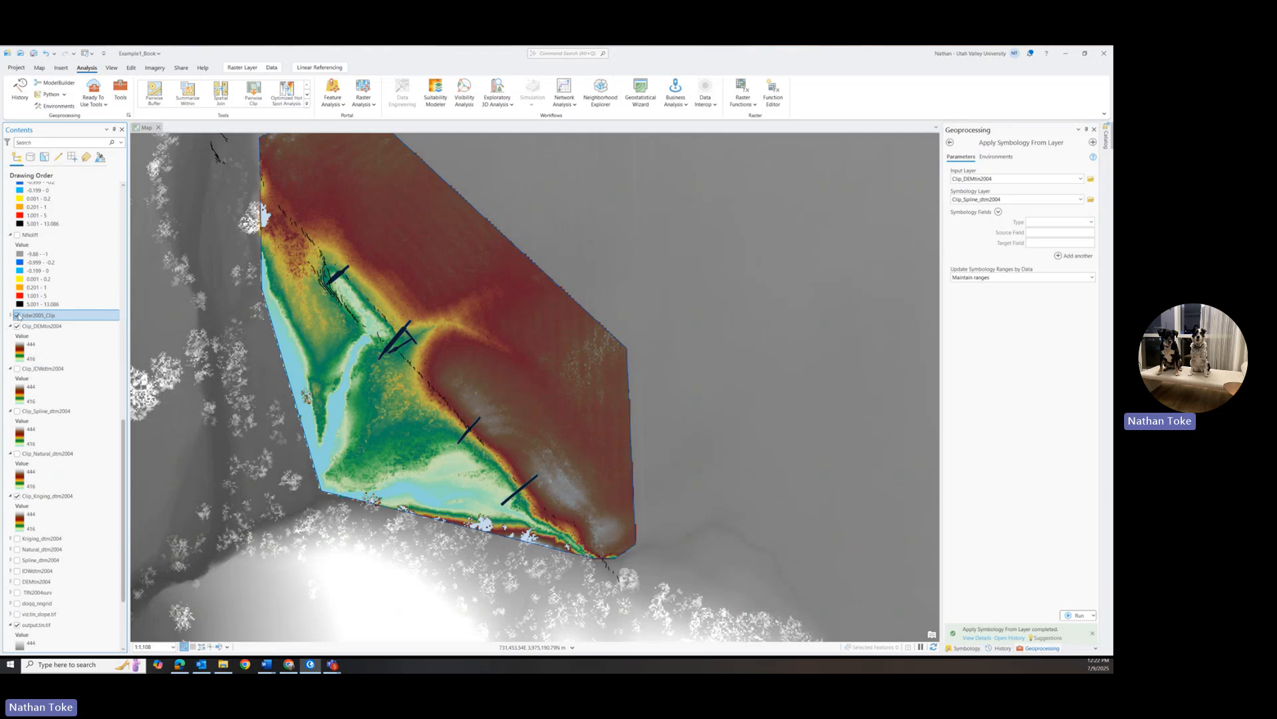
# Switch lidar2005_Clip on and off repeatedly to compare the lidar surface with Clip_DEMtin2004, then leave it shown
pyautogui.click(18, 316)
pyautogui.click(18, 316)
pyautogui.click(18, 316)
pyautogui.click(18, 316)
pyautogui.click(18, 316)
pyautogui.click(18, 316)
pyautogui.click(17, 316)
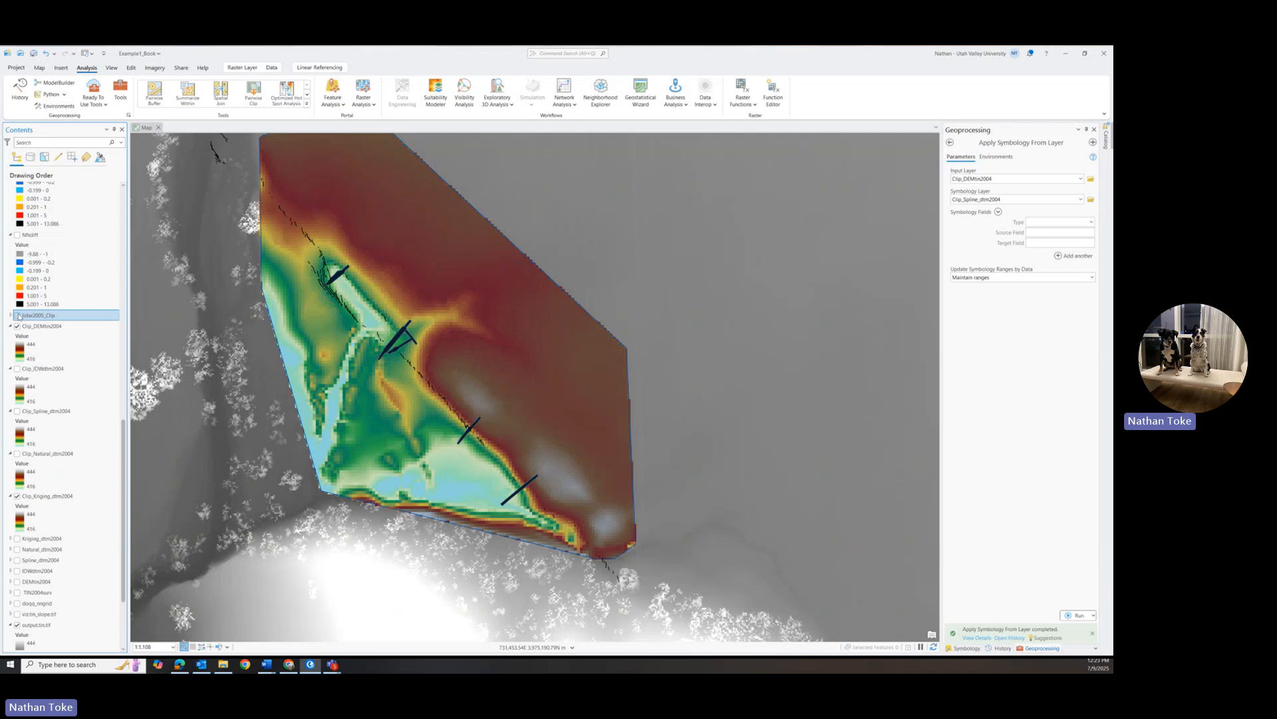
pyautogui.click(18, 316)
pyautogui.click(18, 316)
pyautogui.click(18, 316)
pyautogui.click(18, 316)
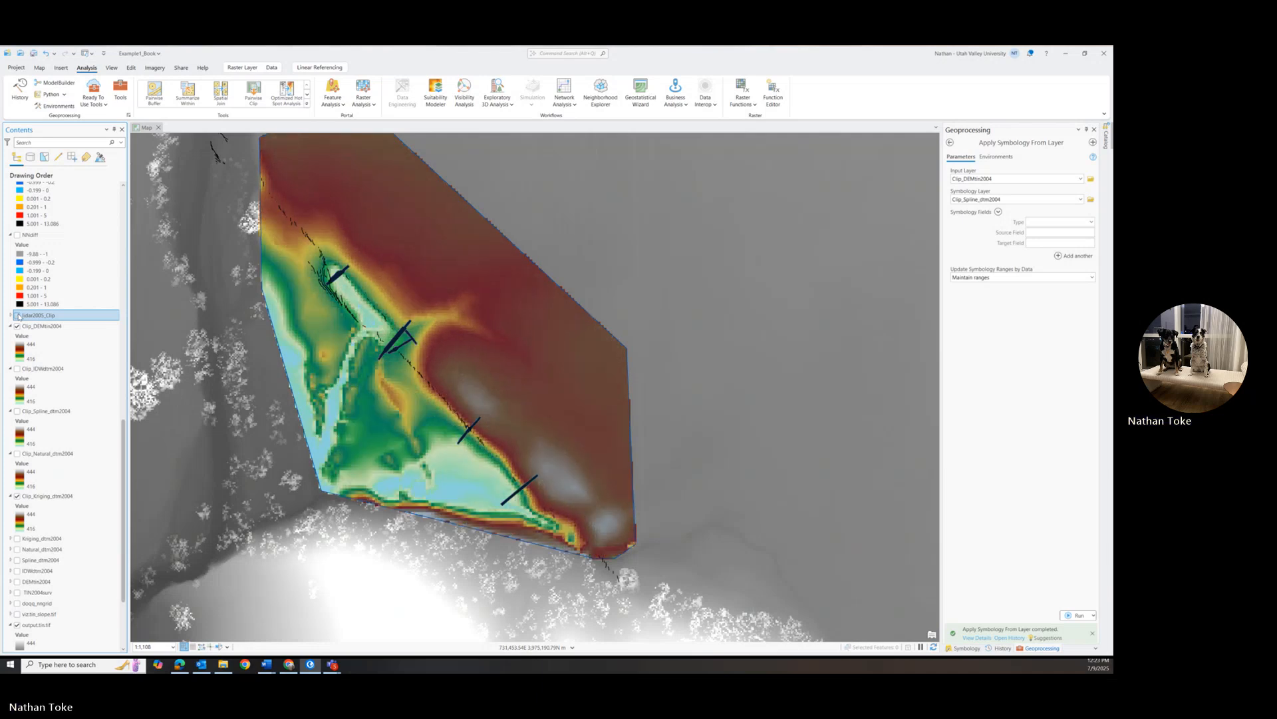
pyautogui.click(18, 316)
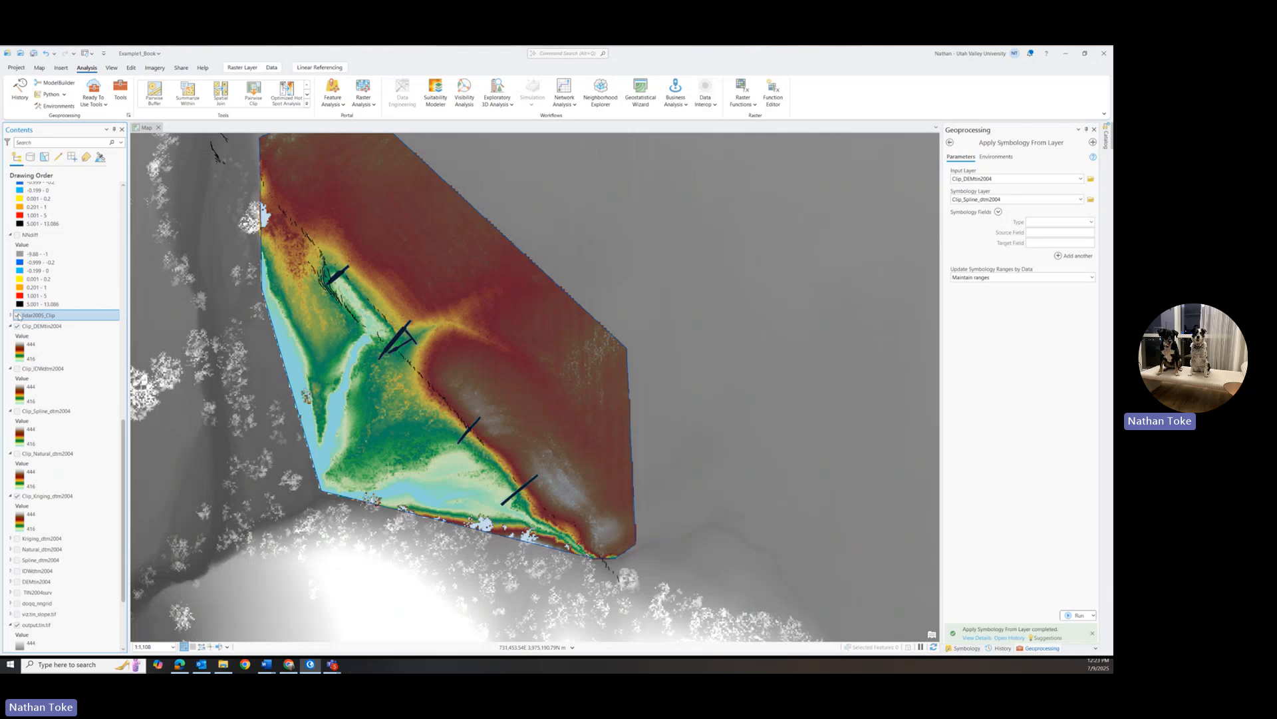
pyautogui.click(18, 316)
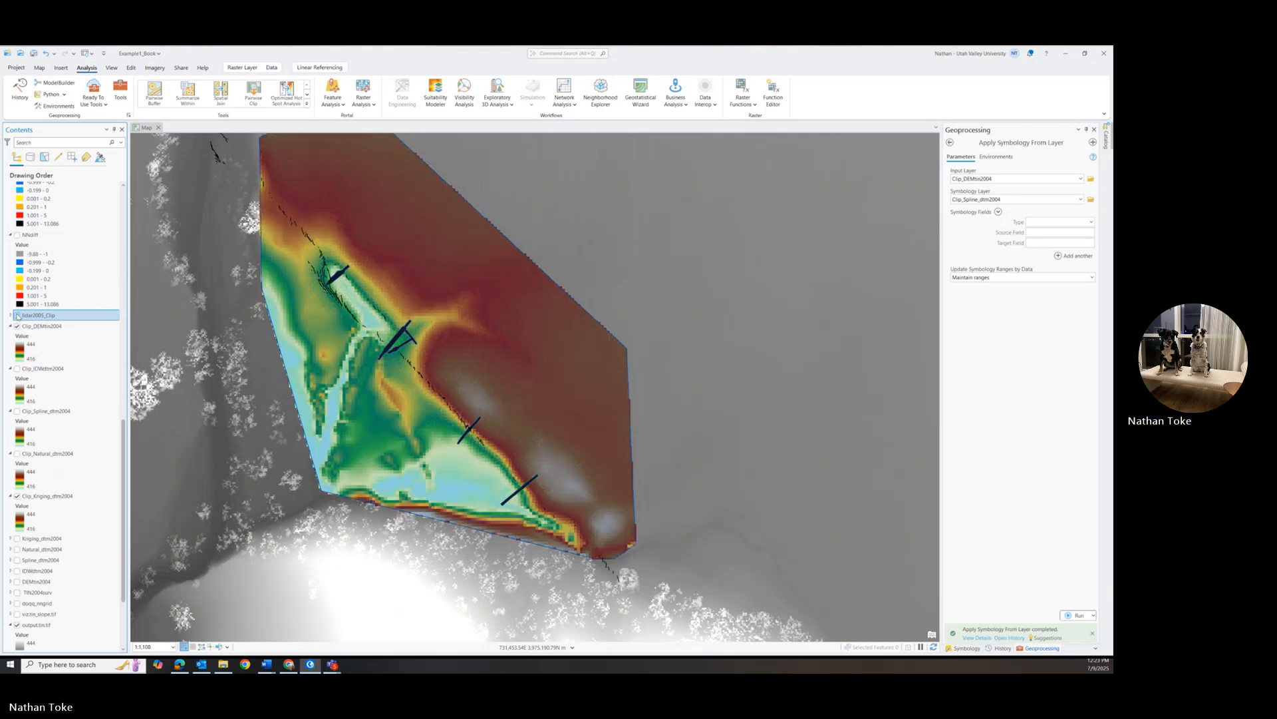
pyautogui.click(18, 315)
pyautogui.click(18, 316)
pyautogui.click(18, 316)
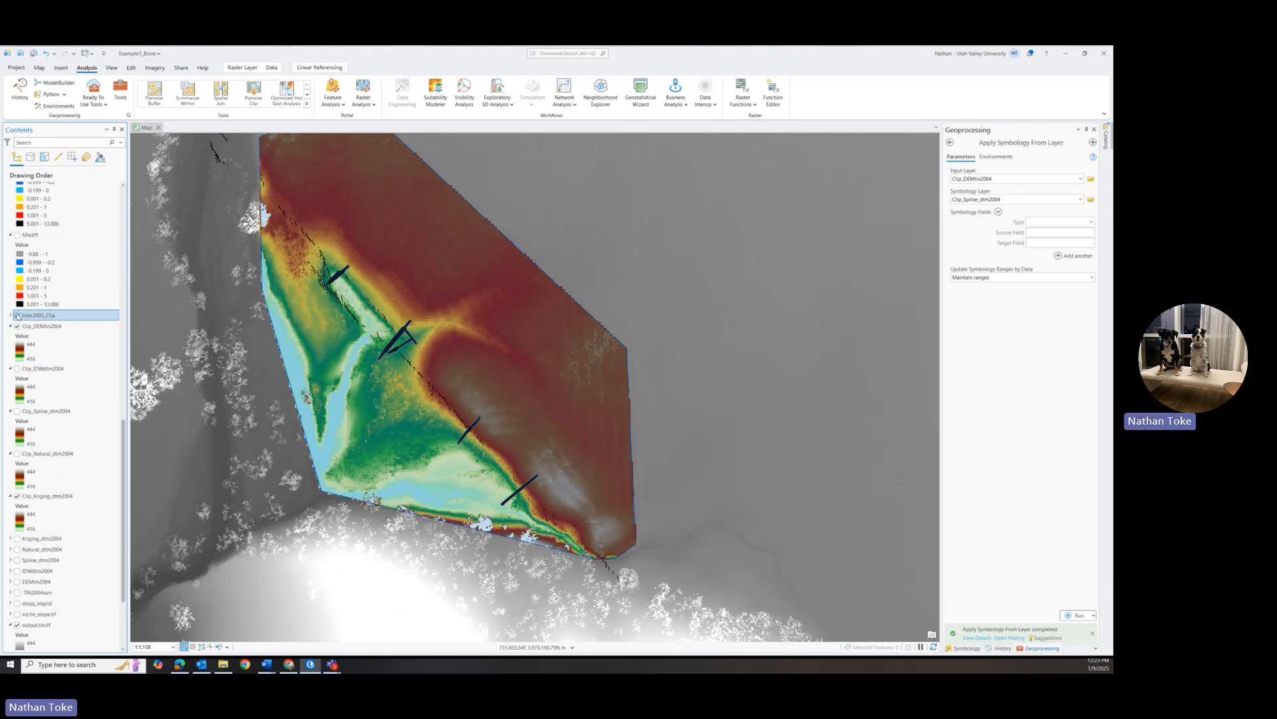
pyautogui.click(18, 316)
pyautogui.click(18, 316)
pyautogui.click(18, 315)
pyautogui.click(18, 315)
pyautogui.click(18, 315)
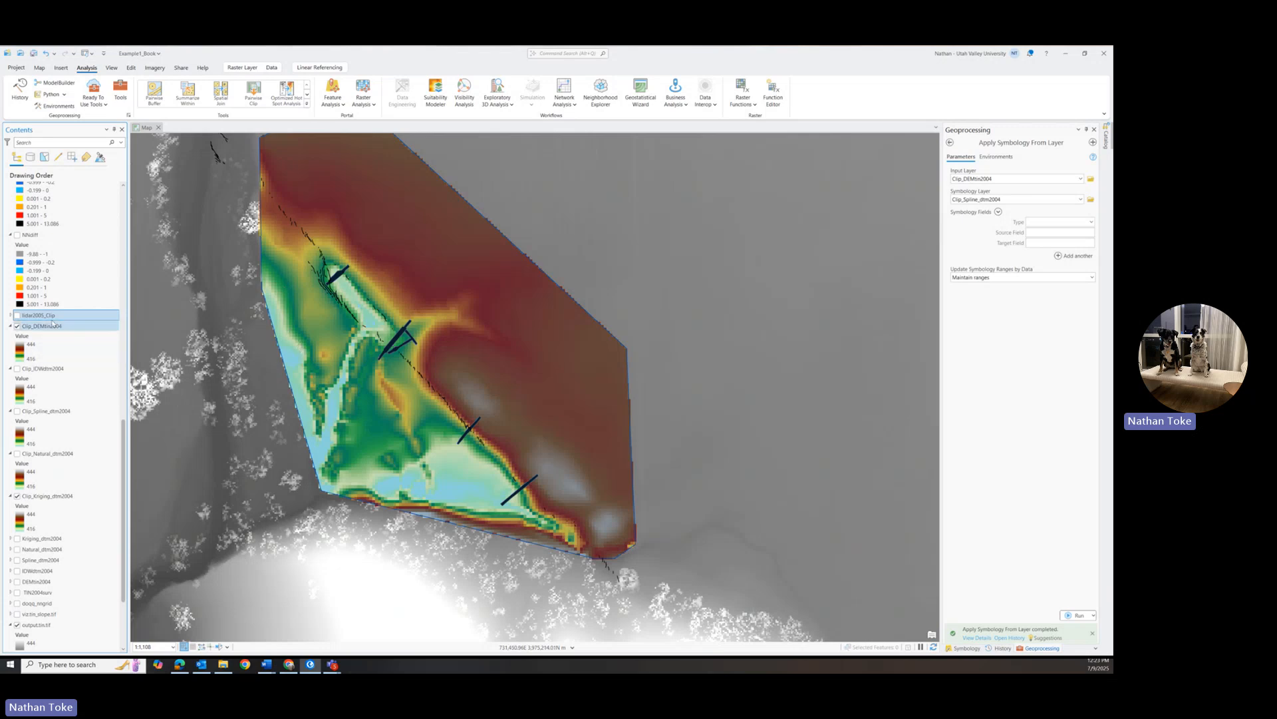
pyautogui.click(18, 315)
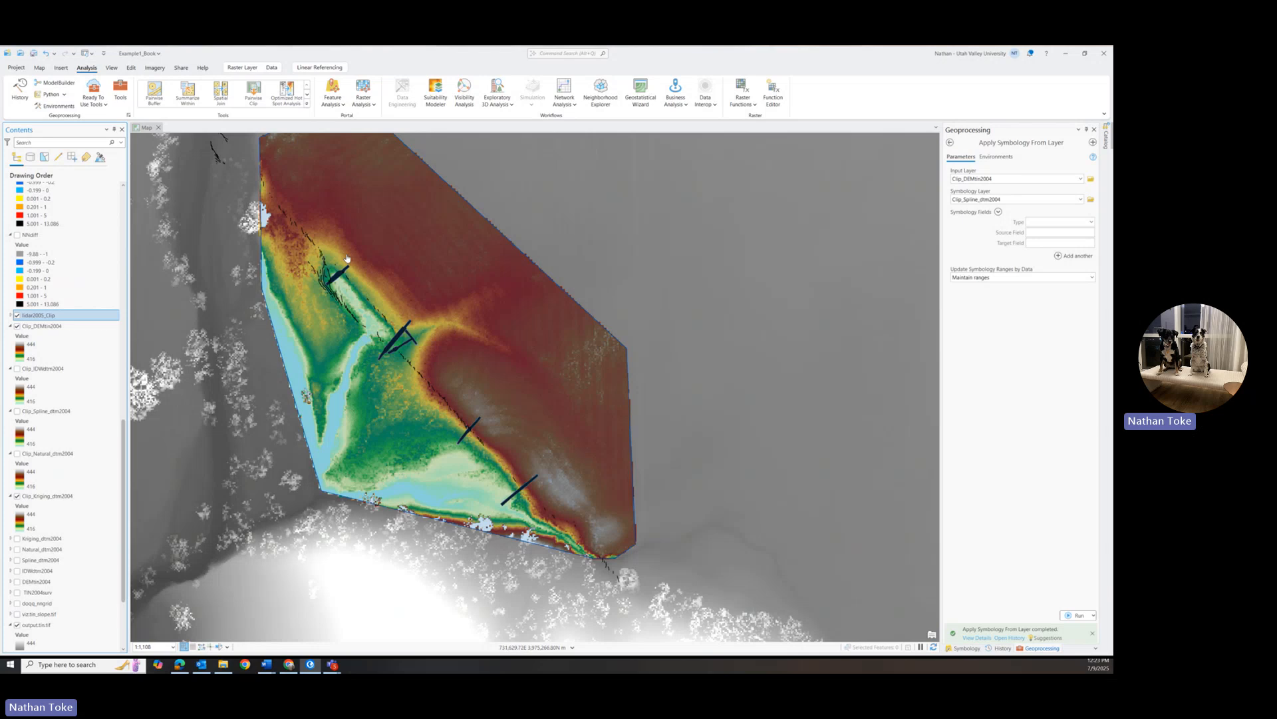
# Search the geoprocessing tools for raster calculator and open the Spatial Analyst Raster Calculator
pyautogui.click(1040, 649)
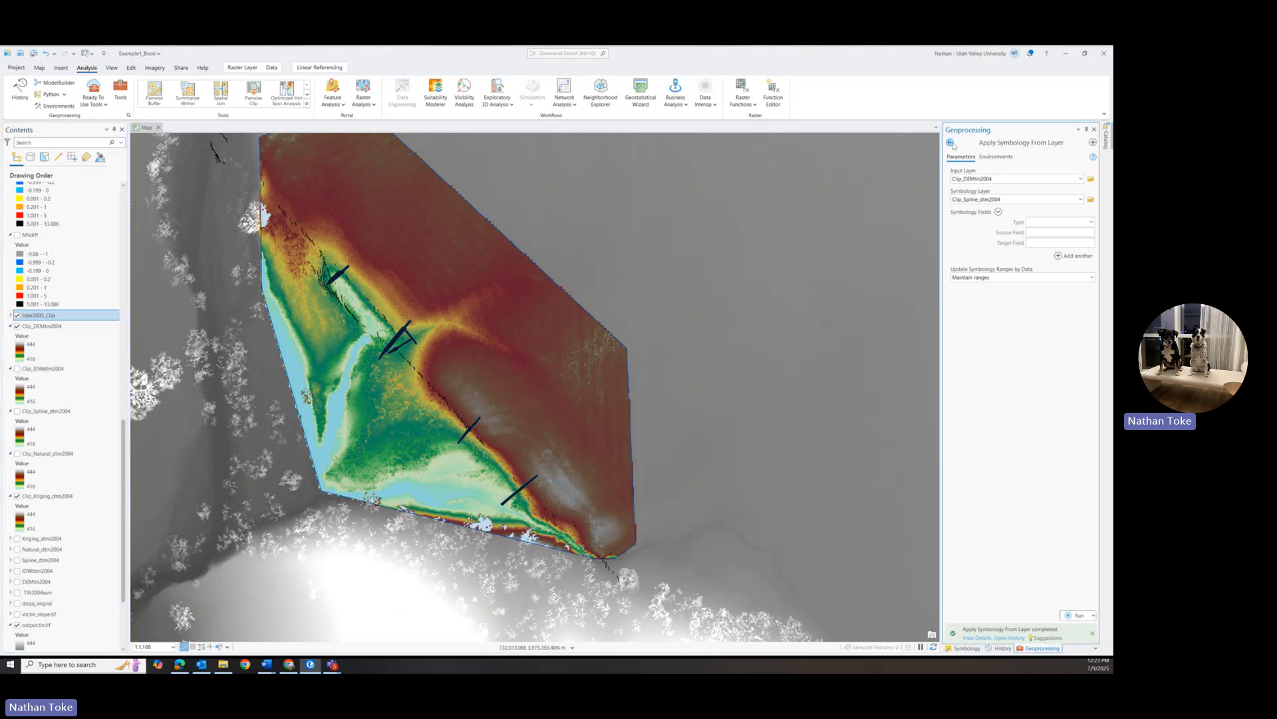
pyautogui.click(951, 144)
pyautogui.click(1039, 647)
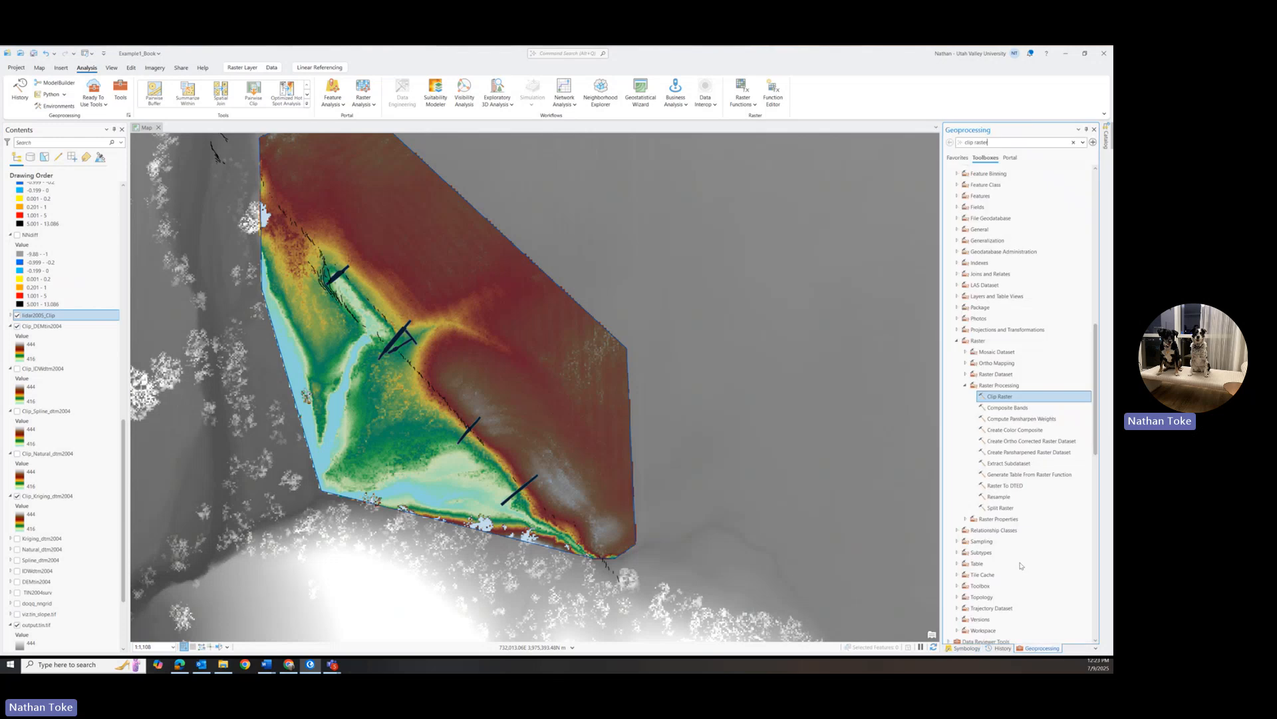
pyautogui.click(971, 143)
pyautogui.write('raster calculator')
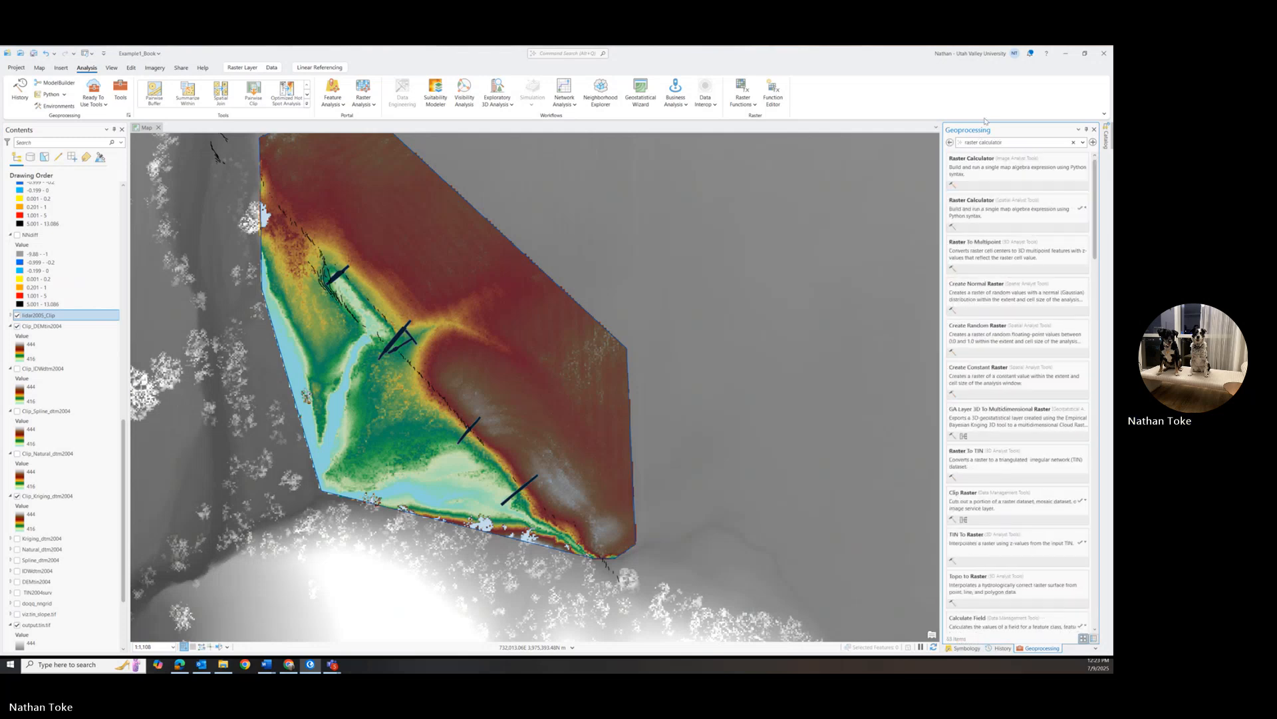
pyautogui.click(1019, 201)
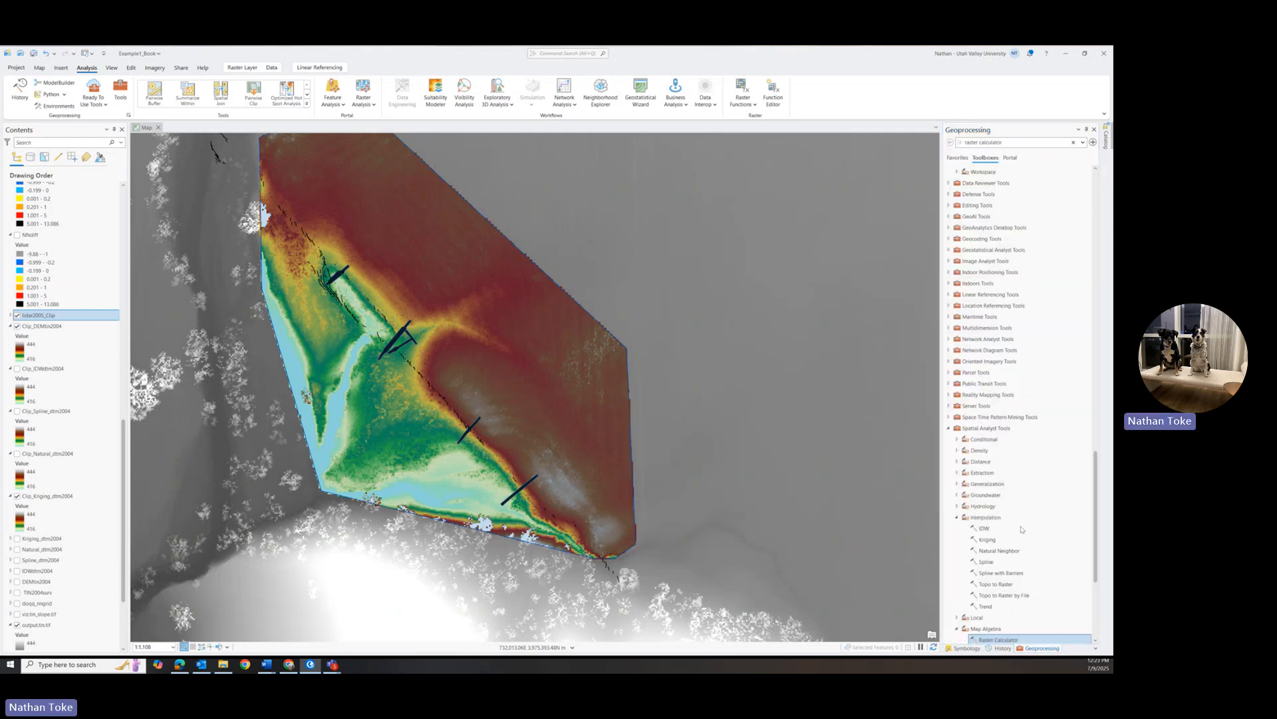
pyautogui.scroll(-3, 1013, 554)
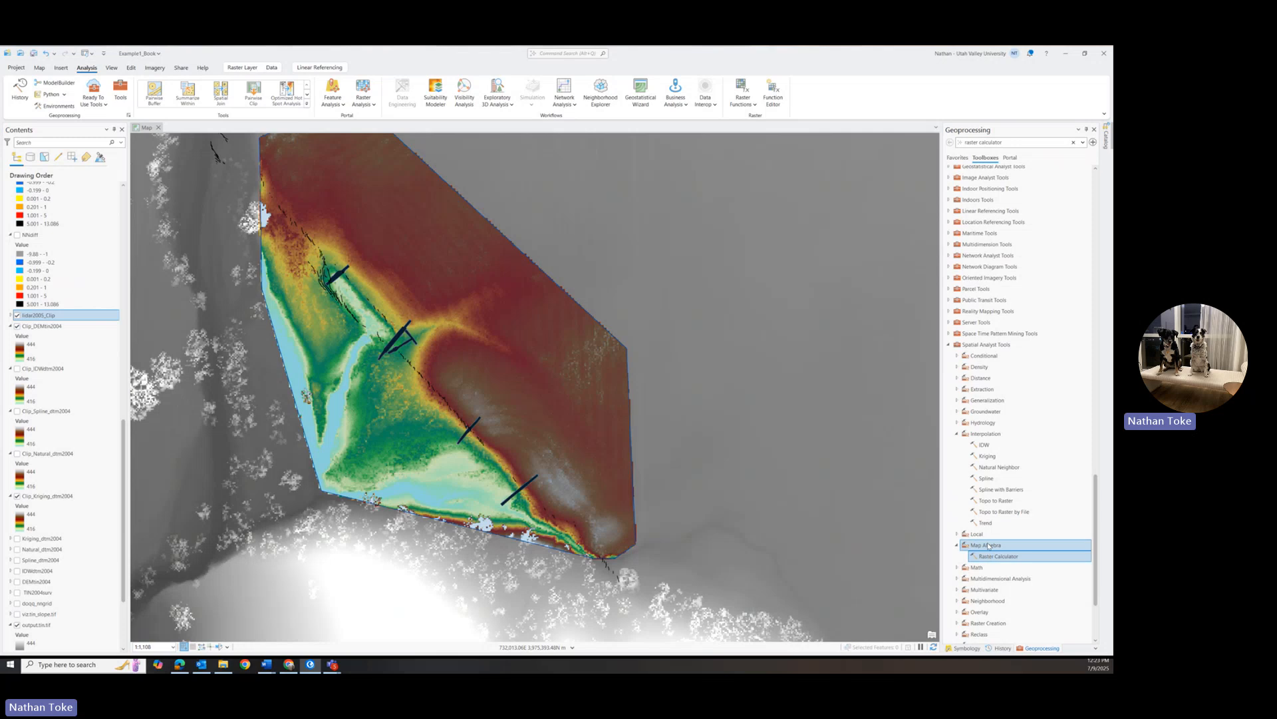
pyautogui.doubleClick(988, 556)
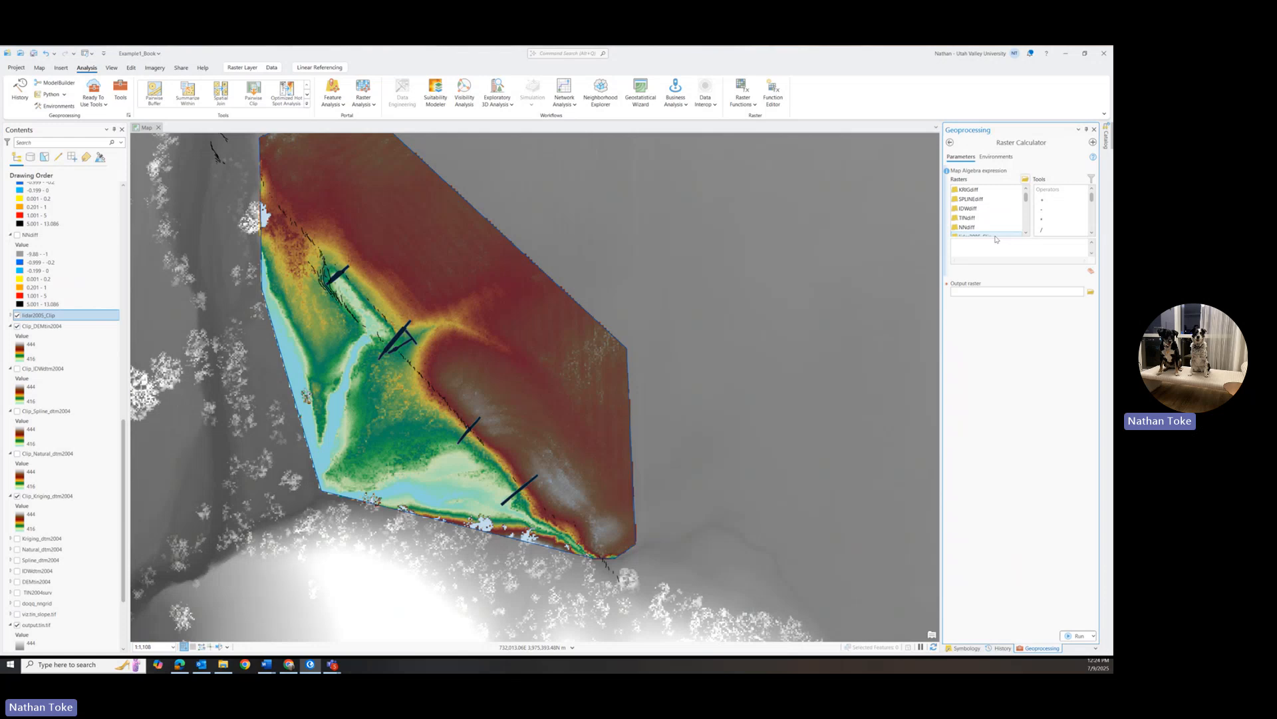
# Build the map algebra expression "lidar2005_Clip" - "Clip_DEMtin2004" in Raster Calculator
pyautogui.moveTo(996, 238); pyautogui.dragTo(997, 239)
pyautogui.moveTo(1028, 201); pyautogui.dragTo(1029, 207)
pyautogui.scroll(5, 53, 318)
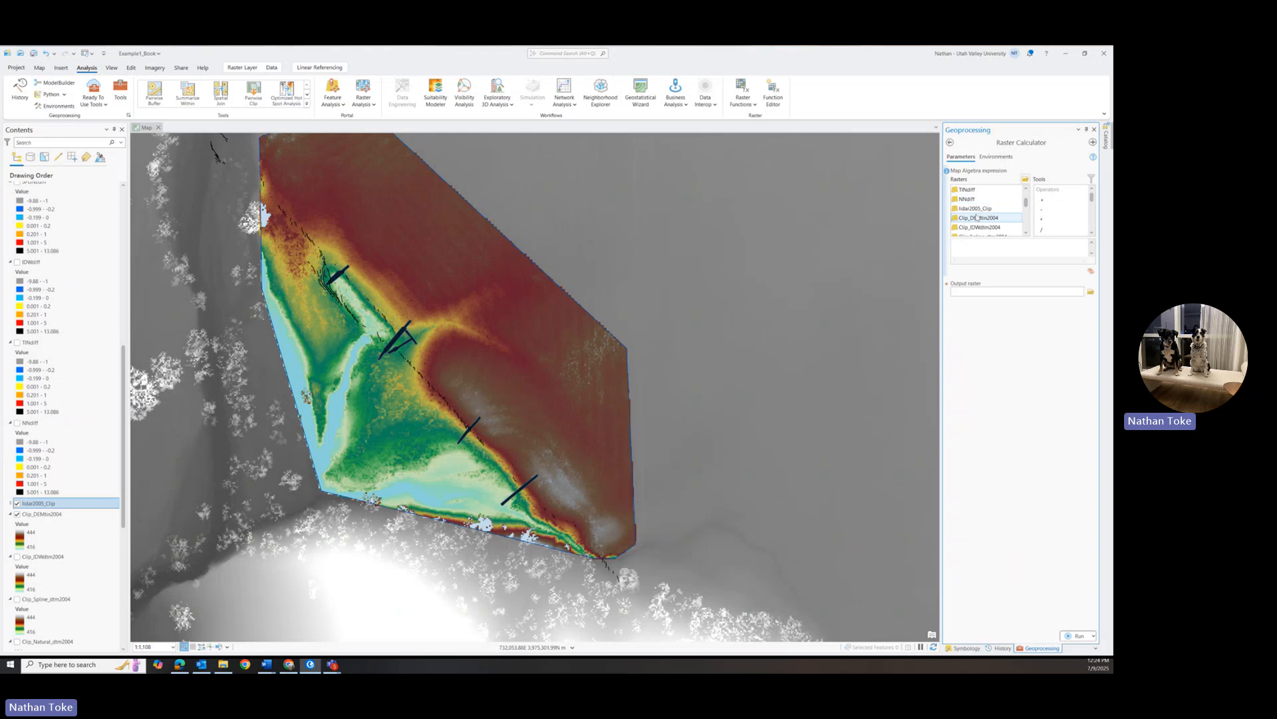
pyautogui.scroll(-1, 978, 223)
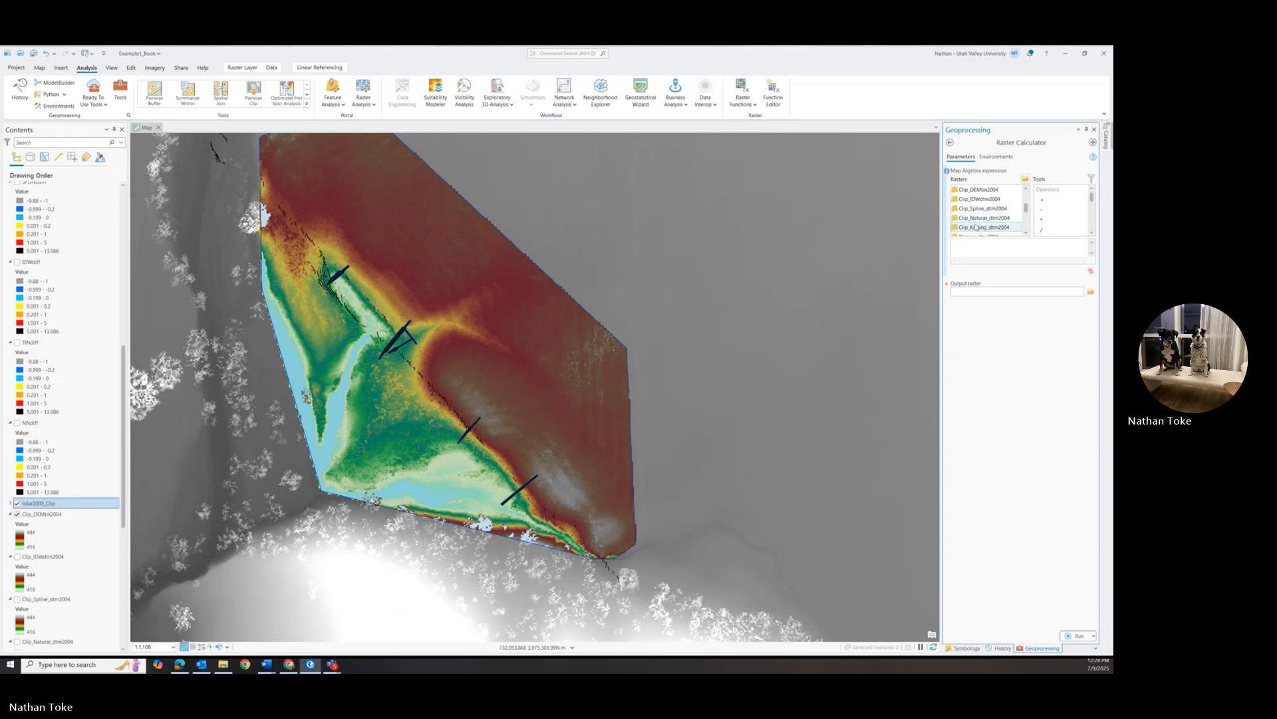
pyautogui.moveTo(973, 208); pyautogui.dragTo(970, 210)
pyautogui.scroll(3, 968, 213)
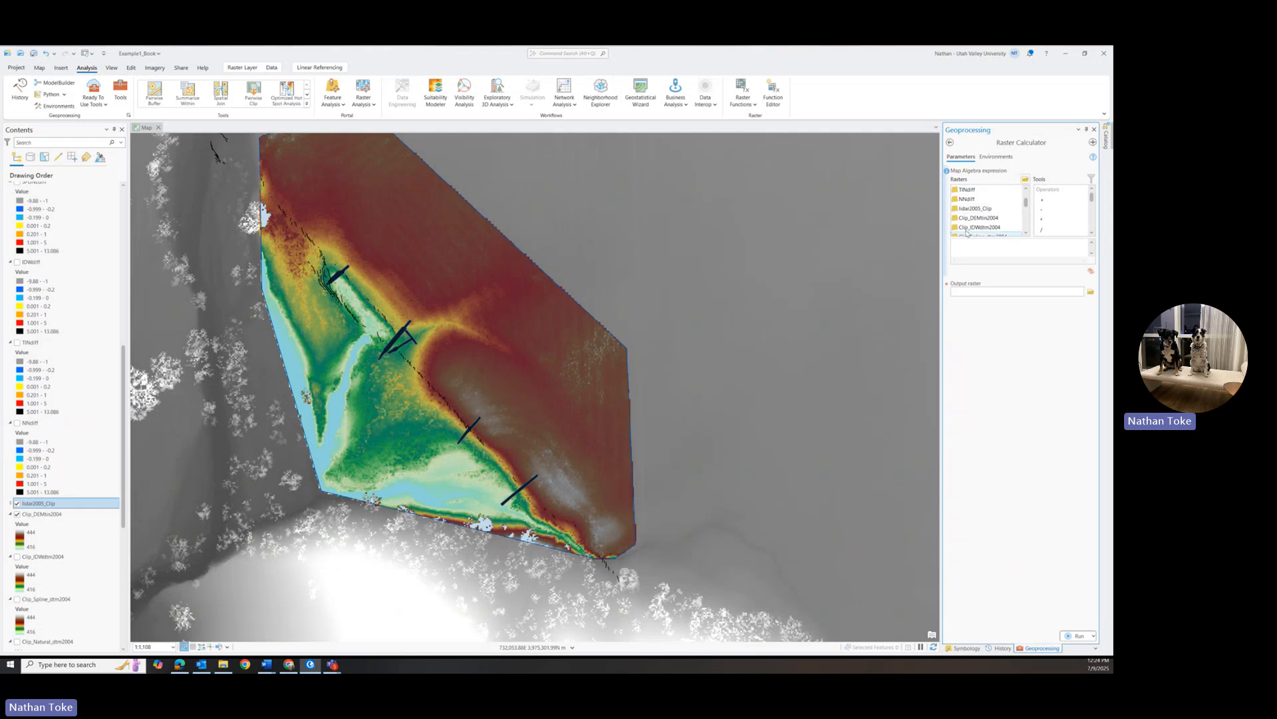
pyautogui.doubleClick(966, 209)
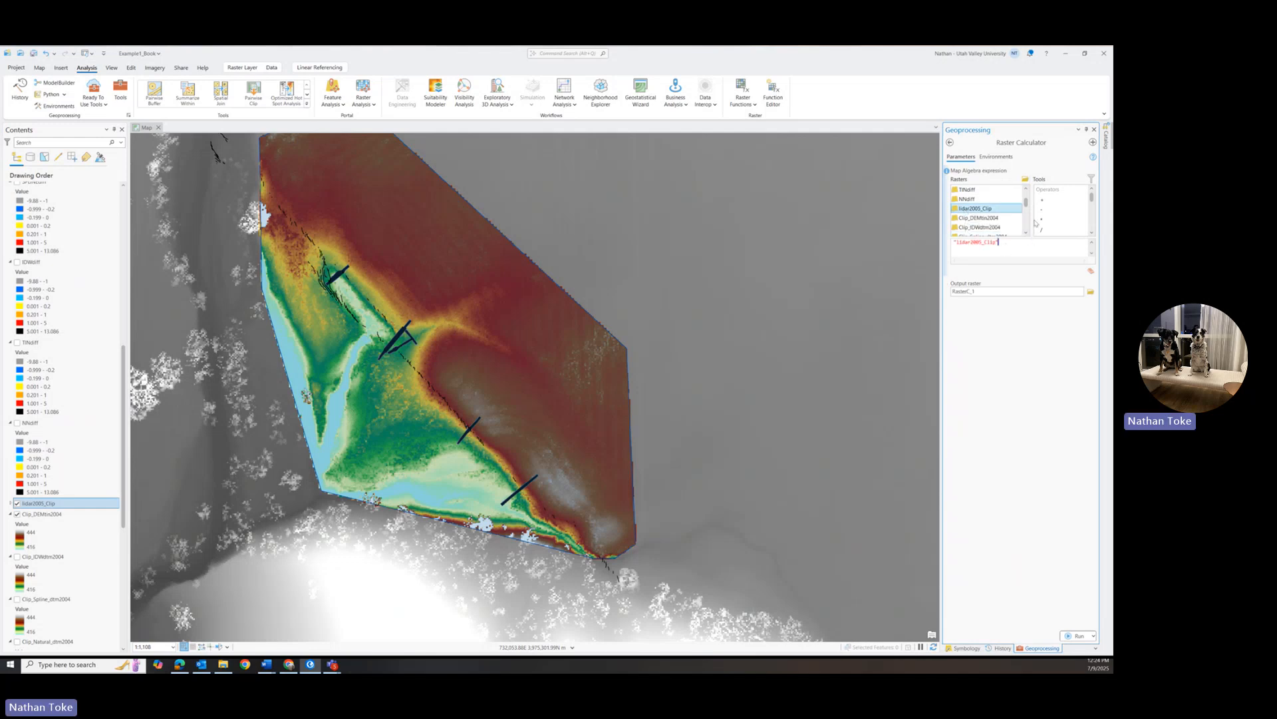
pyautogui.click(1044, 209)
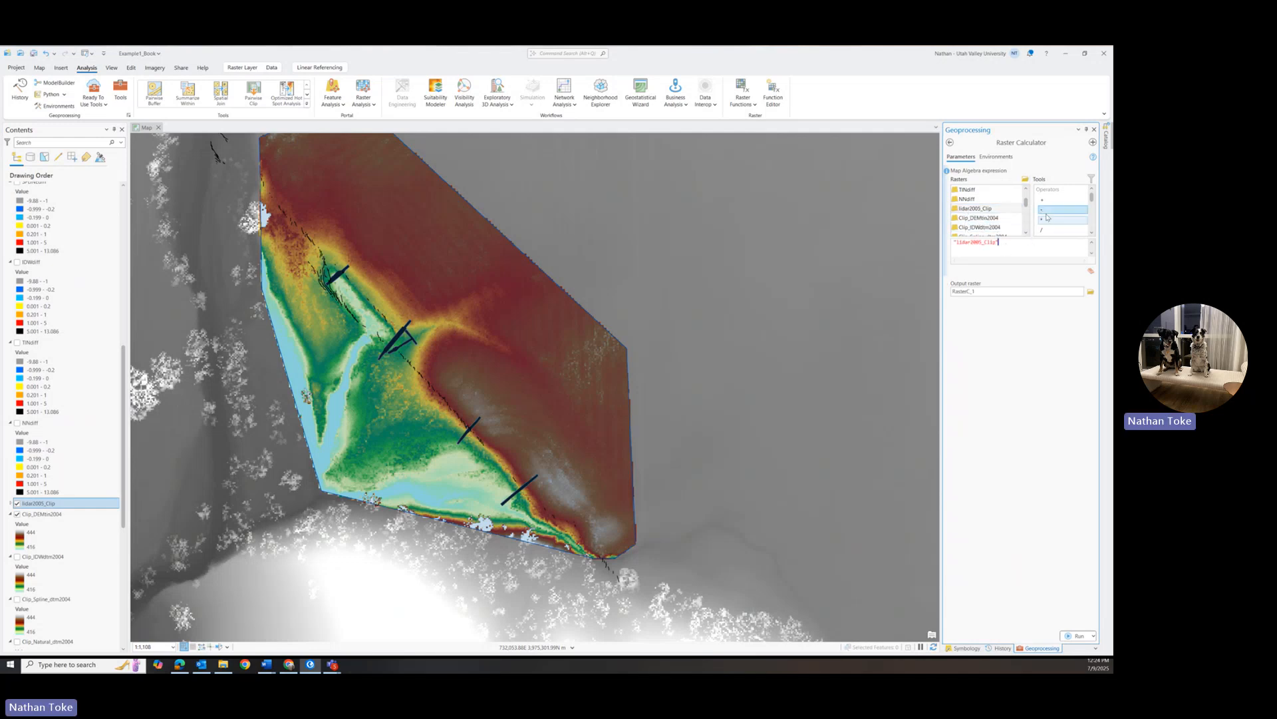
pyautogui.doubleClick(1043, 208)
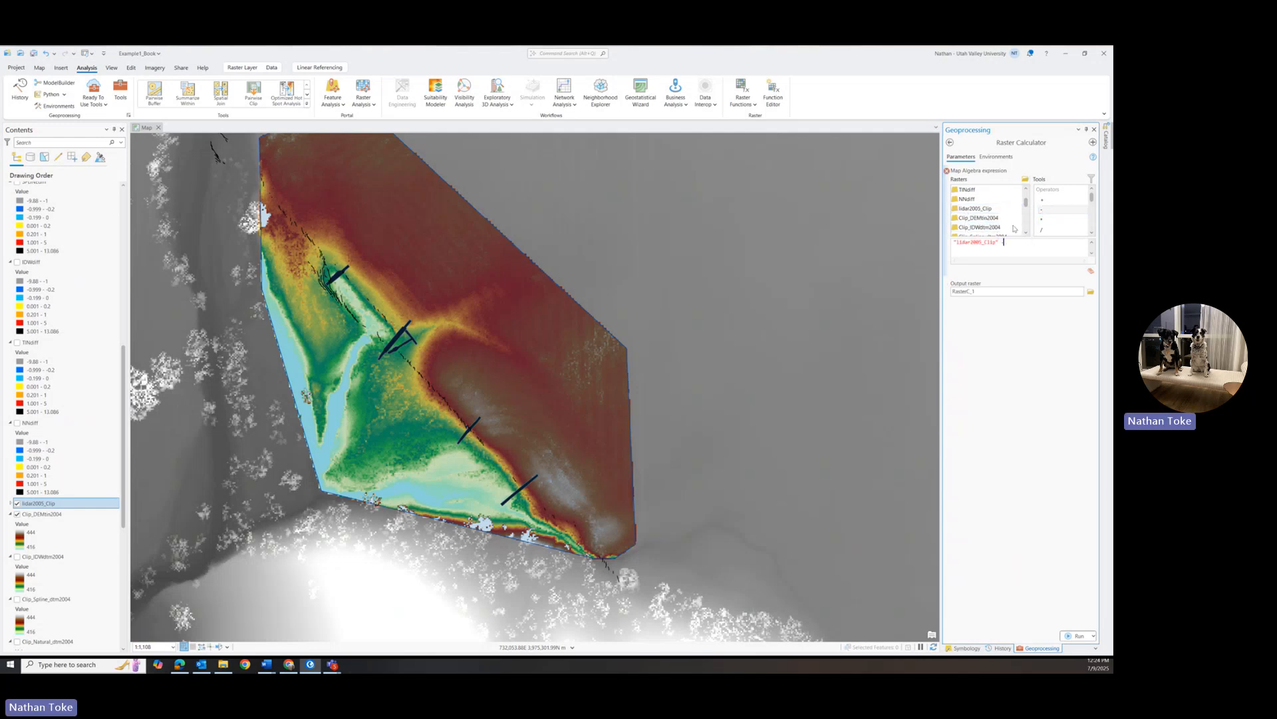
pyautogui.doubleClick(971, 220)
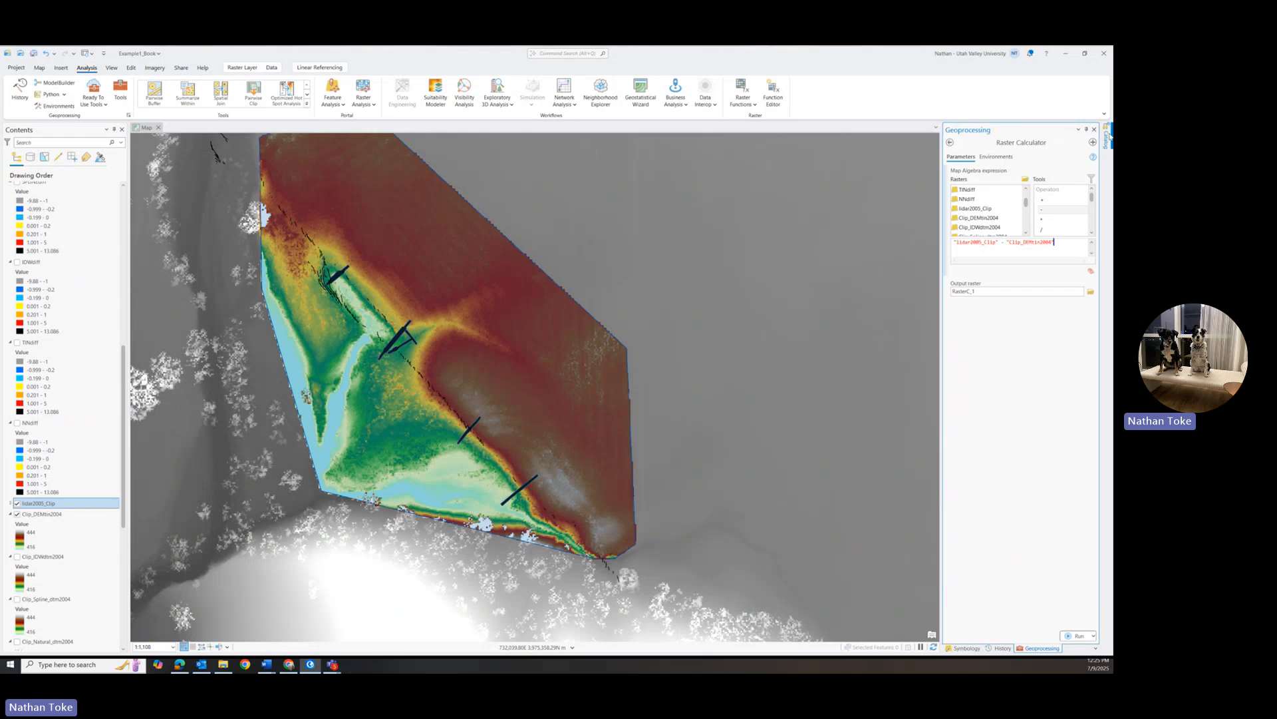
# View the symbology classes and switch NNdiff on and off to examine the natural neighbor difference raster, then leave it hidden
pyautogui.click(968, 648)
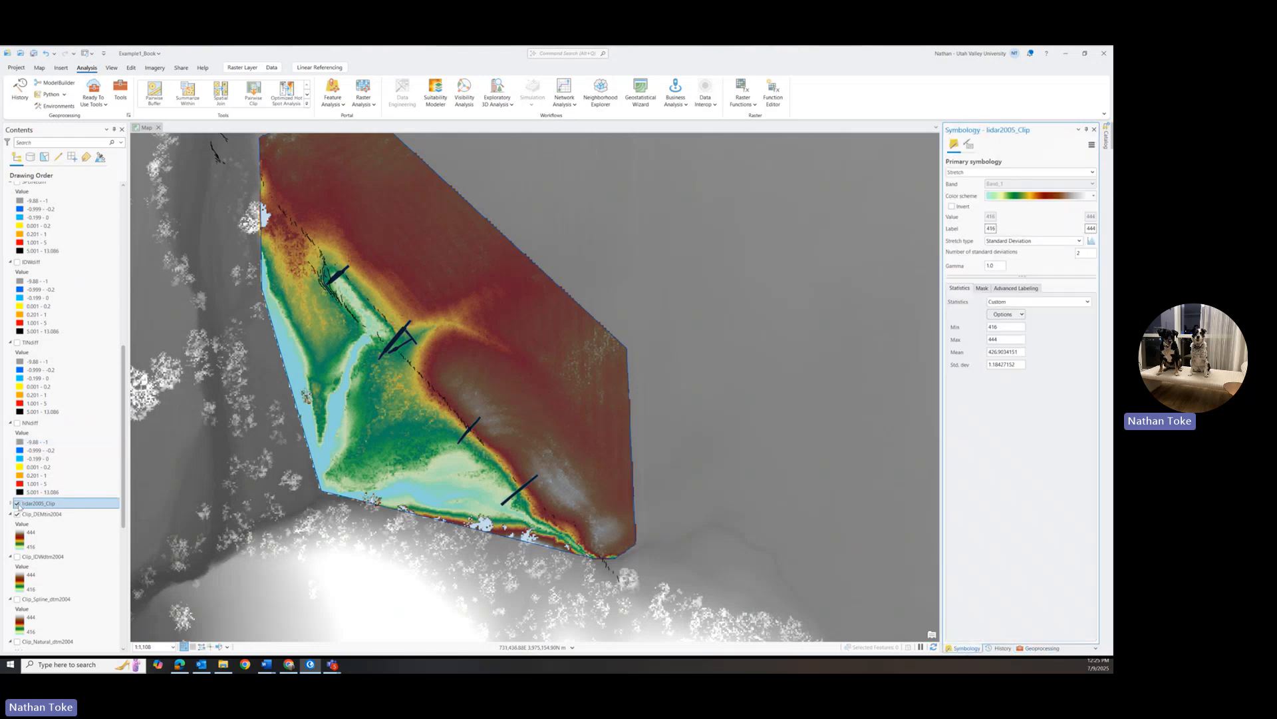
pyautogui.click(17, 423)
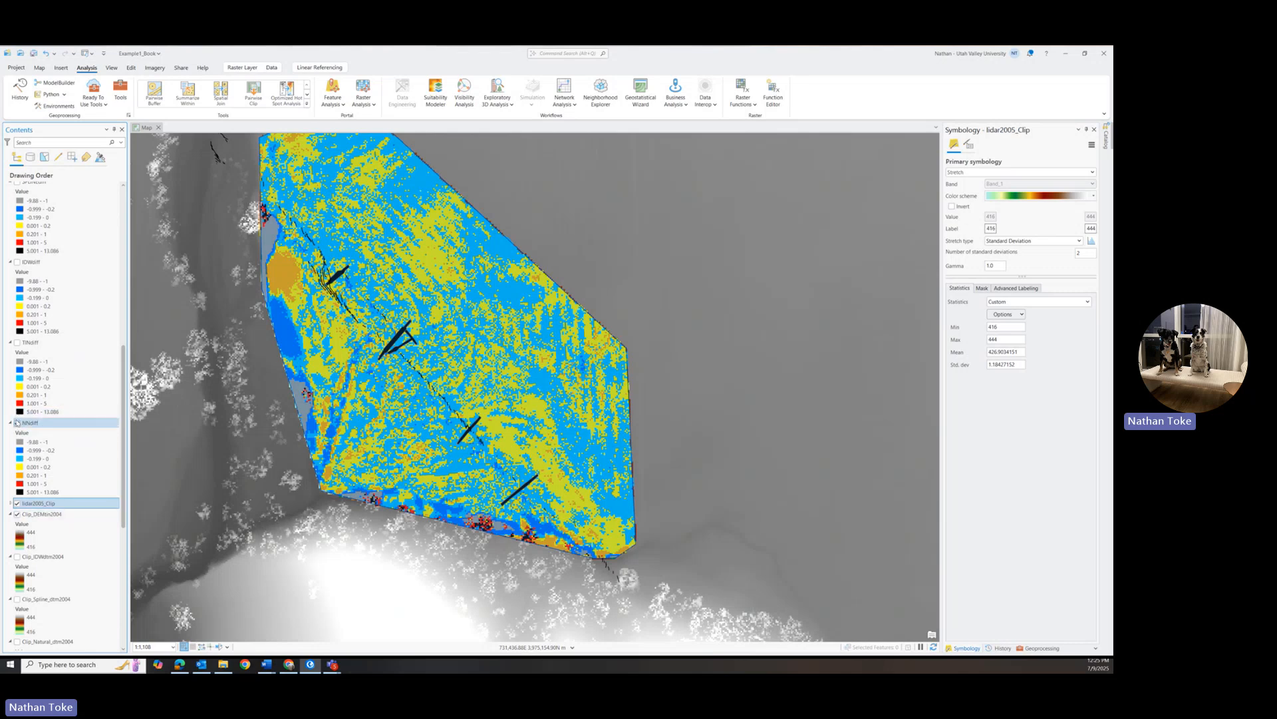
pyautogui.click(18, 423)
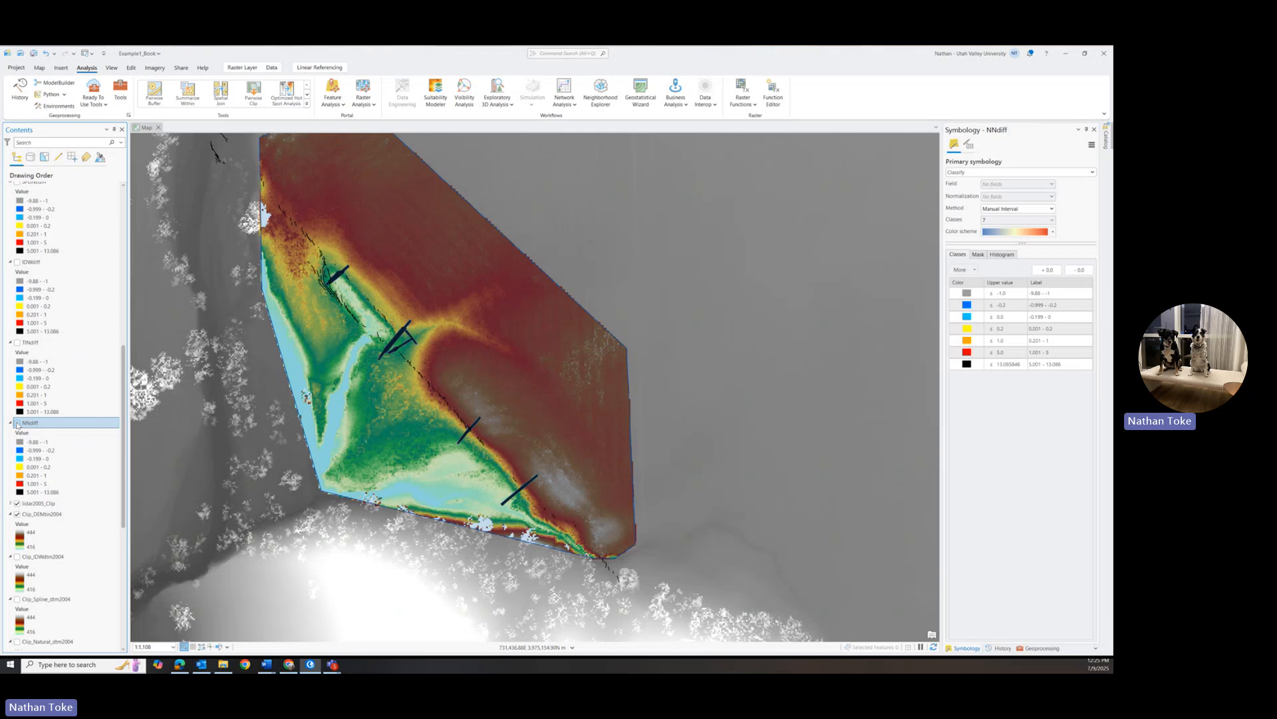
pyautogui.click(18, 423)
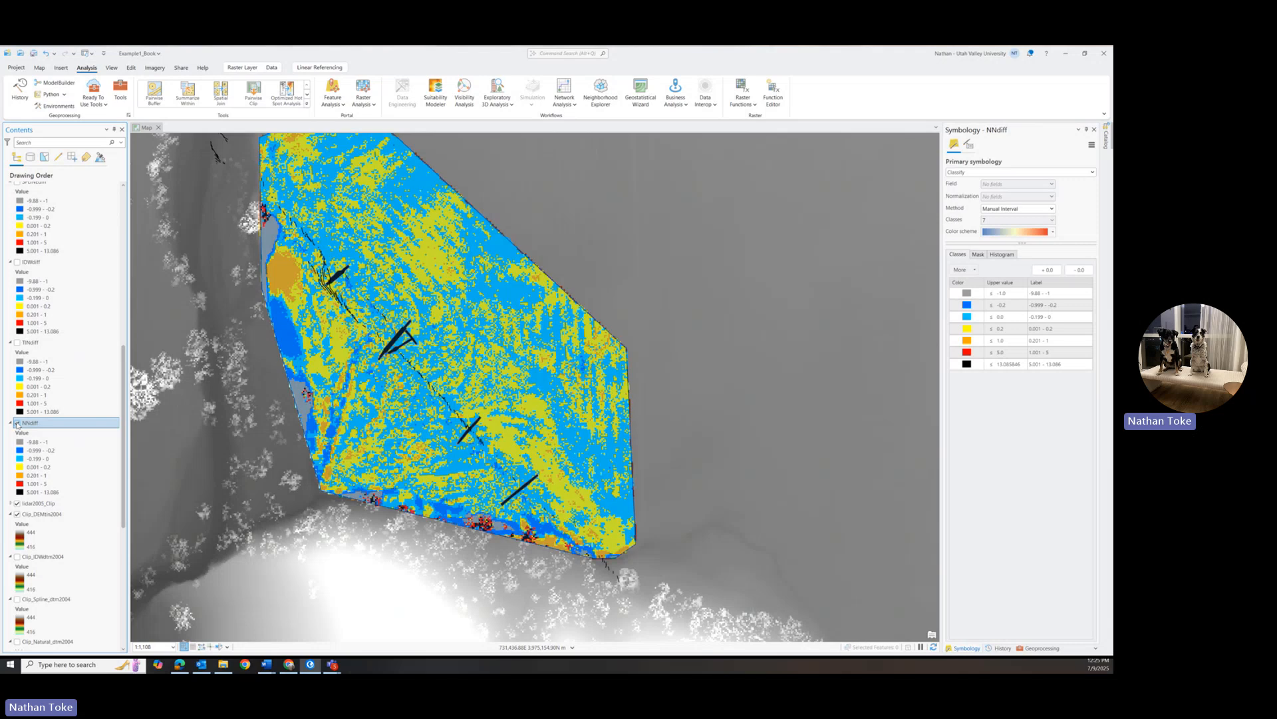
pyautogui.click(17, 423)
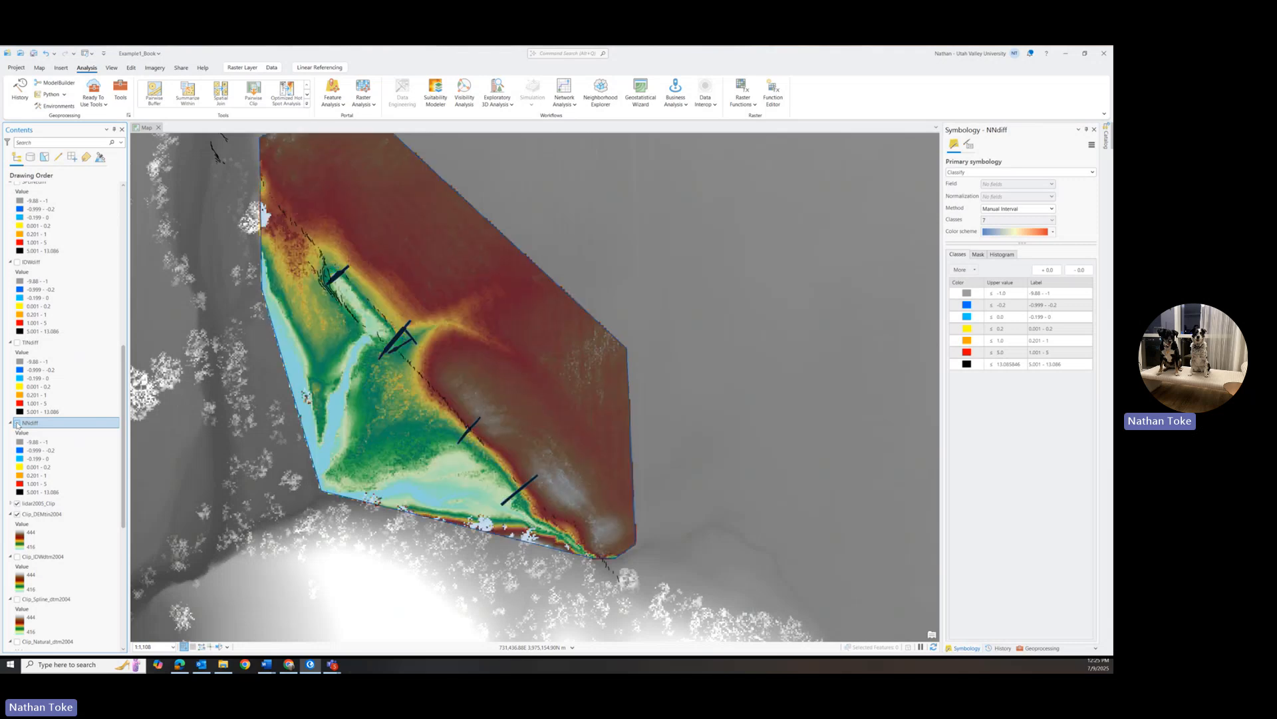
pyautogui.click(17, 423)
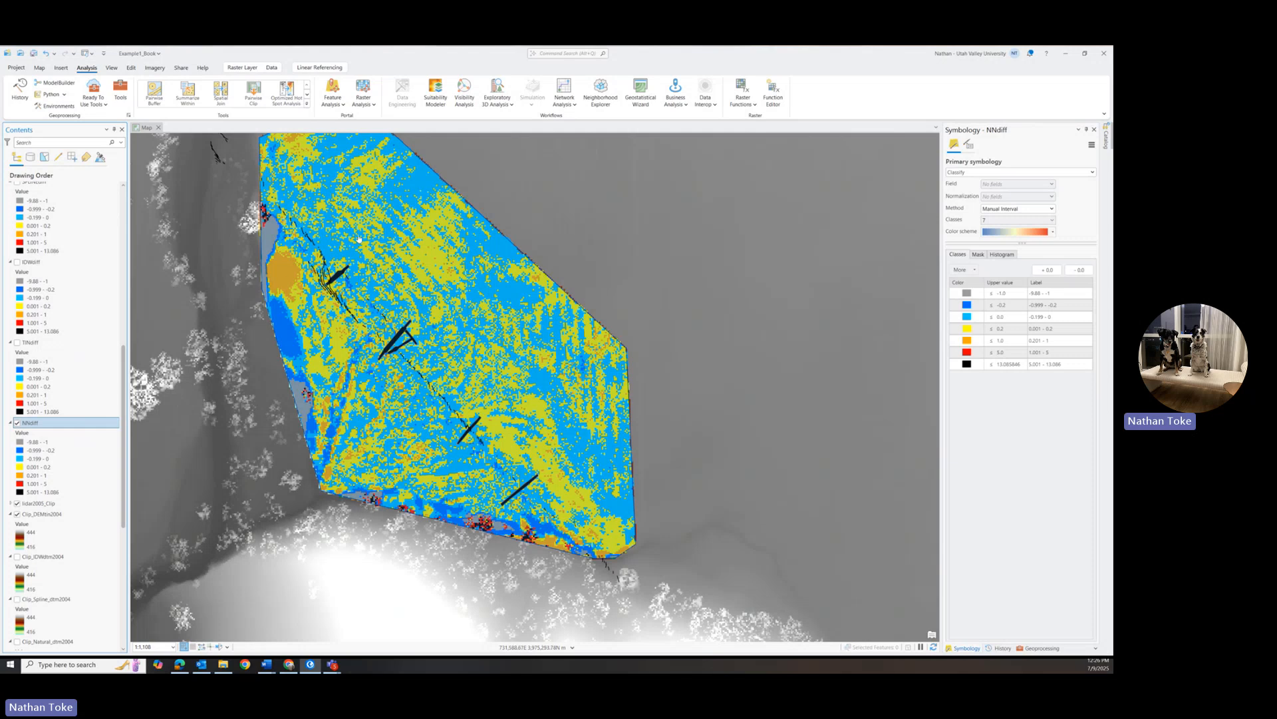
pyautogui.click(17, 422)
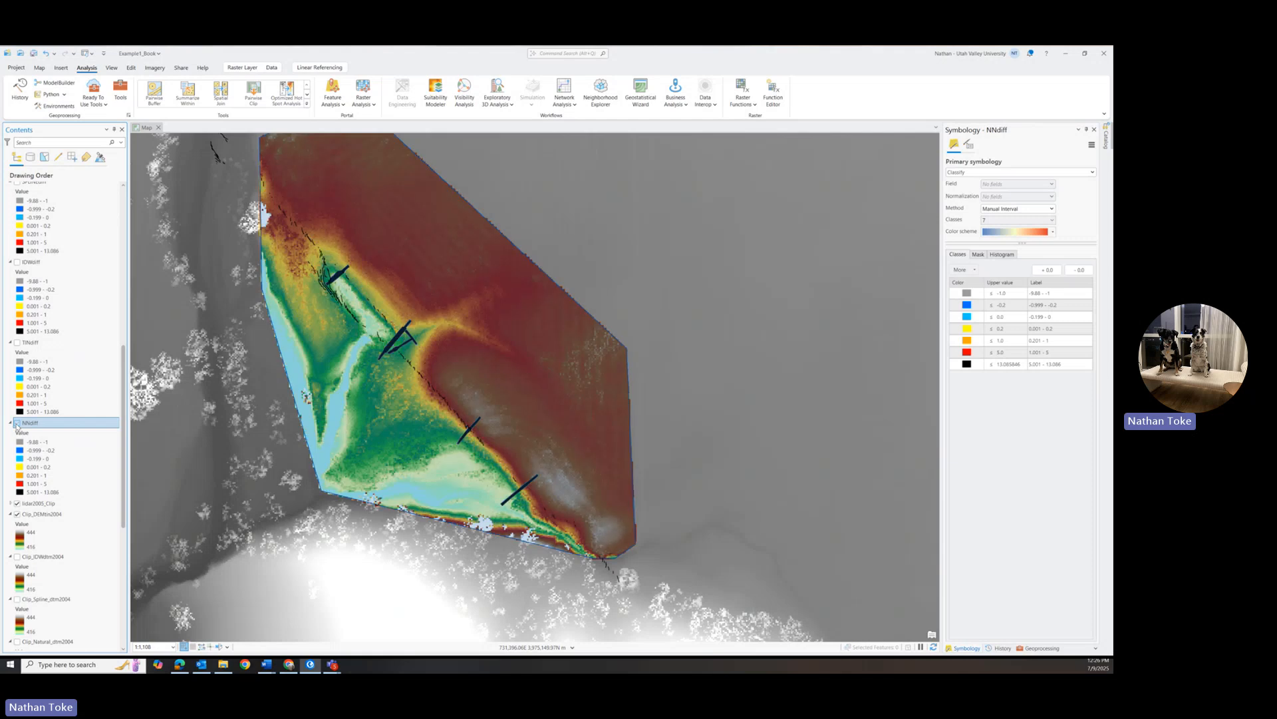
# Show TINdiff, then switch IDWdiff on and off above it to compare the two difference rasters, leaving both shown
pyautogui.click(17, 343)
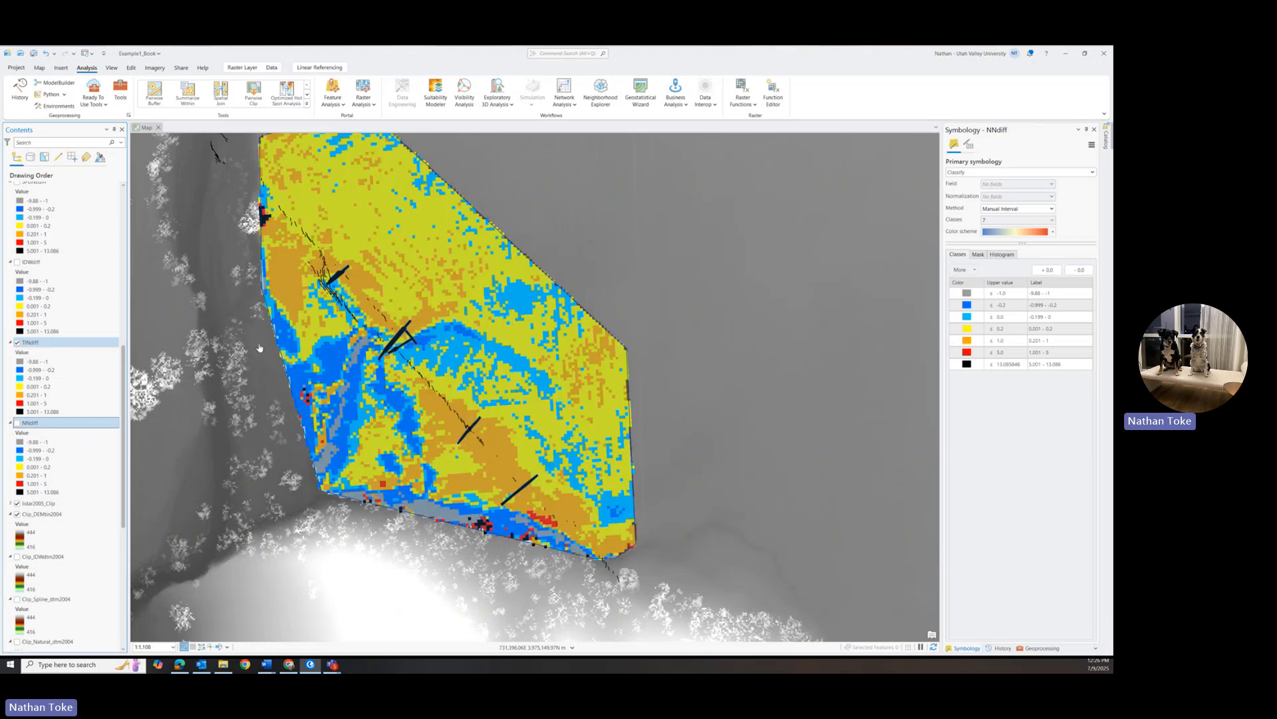
pyautogui.moveTo(384, 370); pyautogui.dragTo(401, 422)
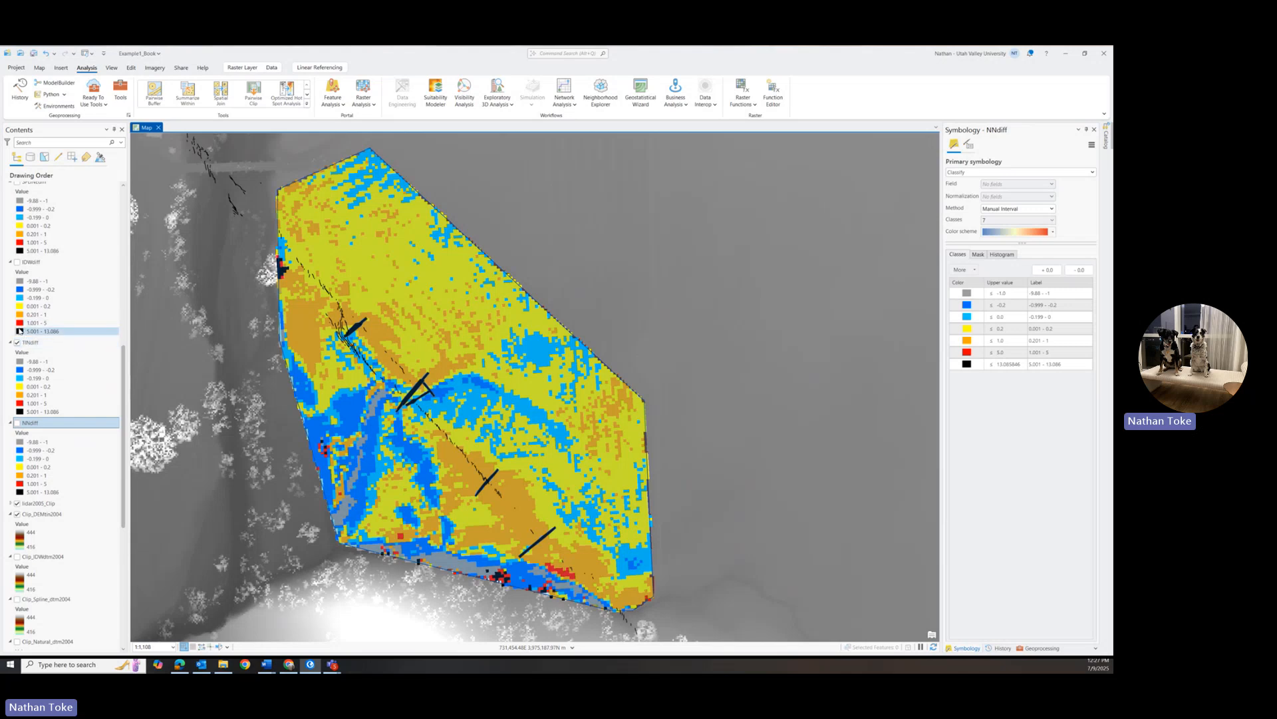
pyautogui.scroll(1, 18, 343)
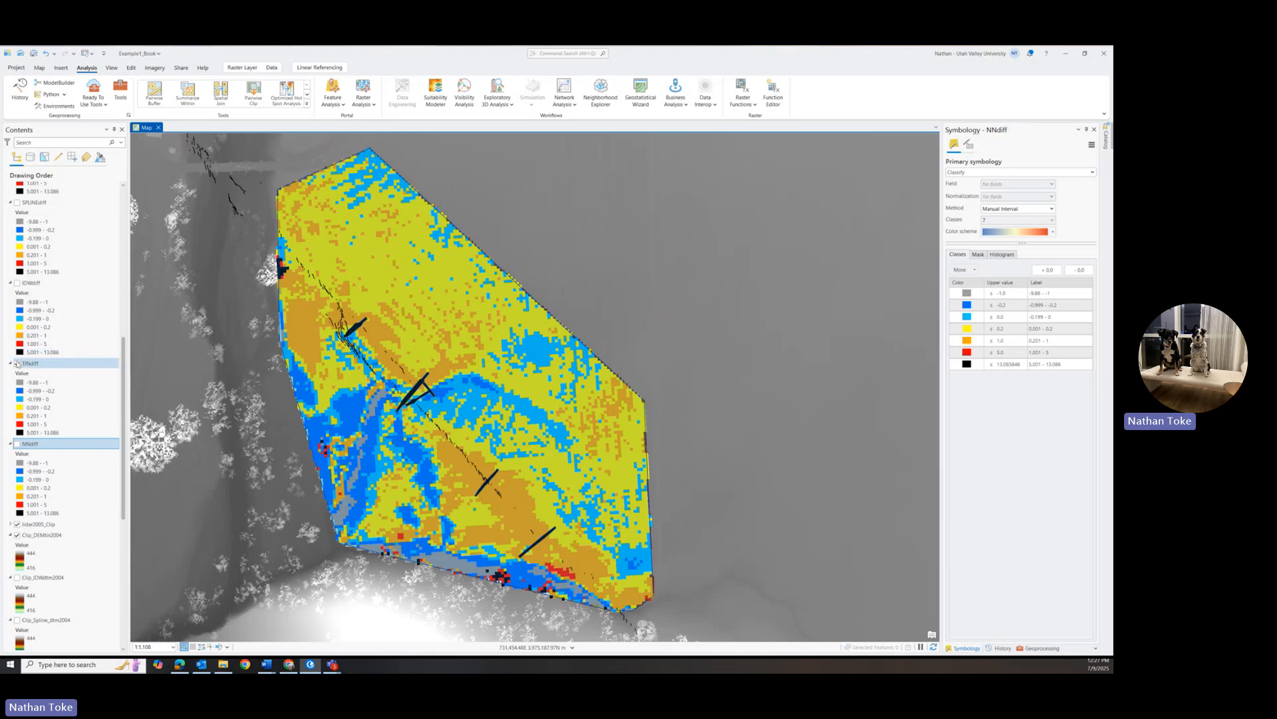
pyautogui.click(18, 283)
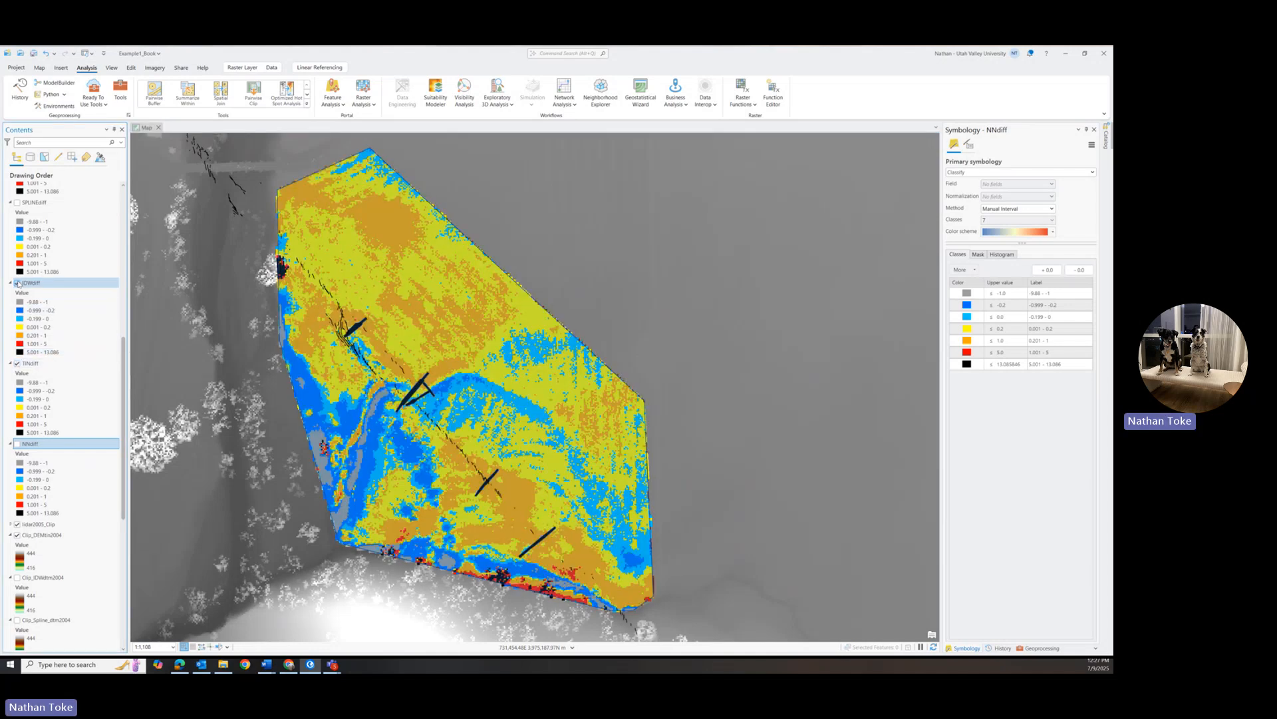
pyautogui.click(18, 283)
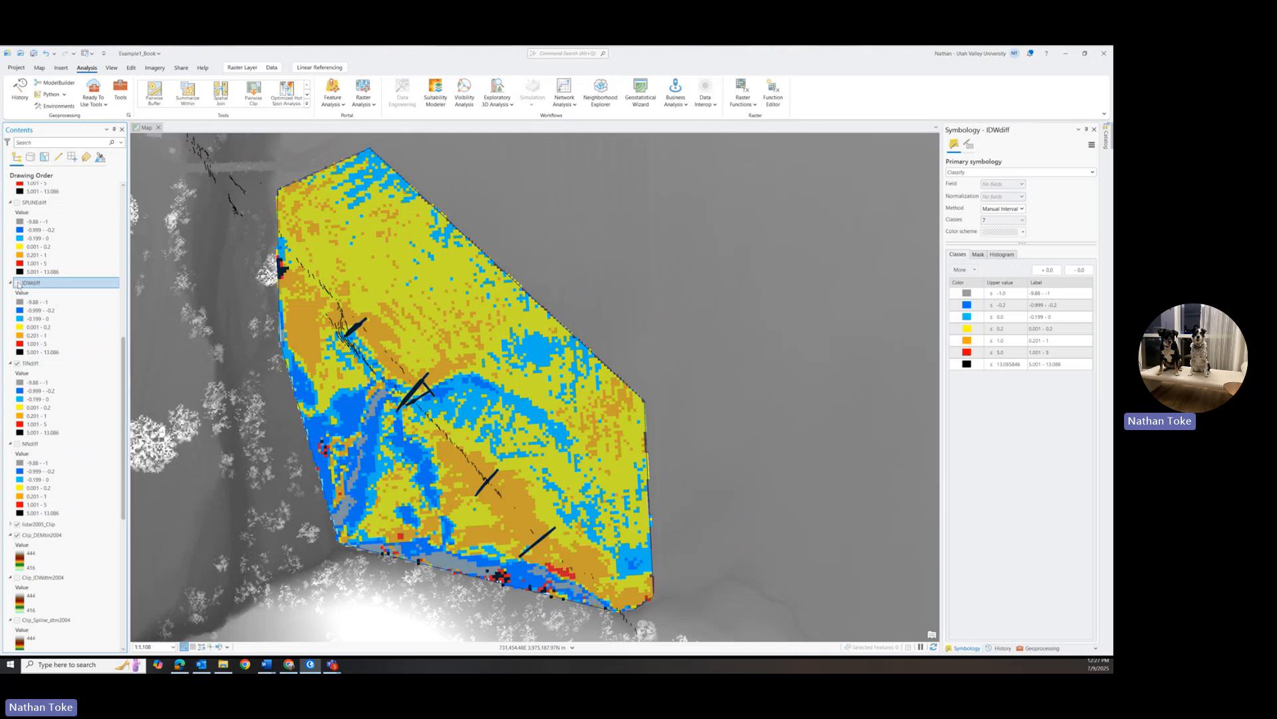
pyautogui.click(18, 284)
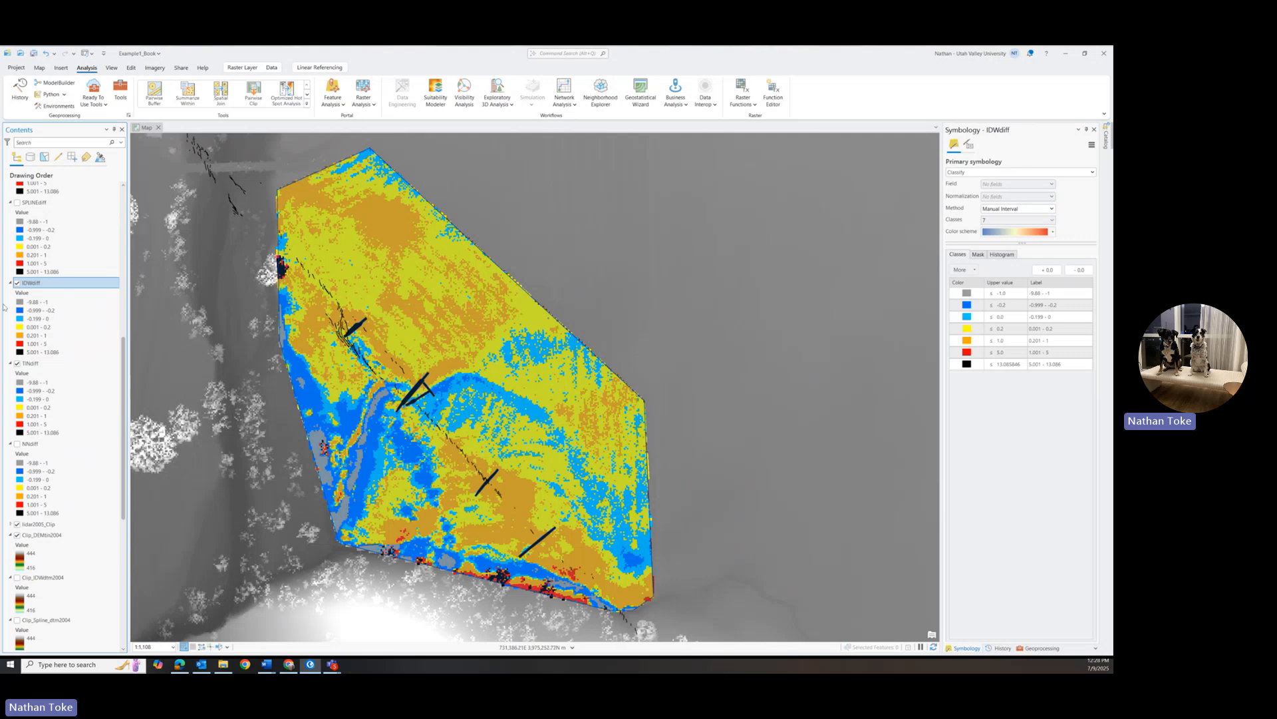
# Switch IDWdiff off and on above TINdiff to compare the two difference rasters, leaving IDWdiff hidden
pyautogui.click(17, 283)
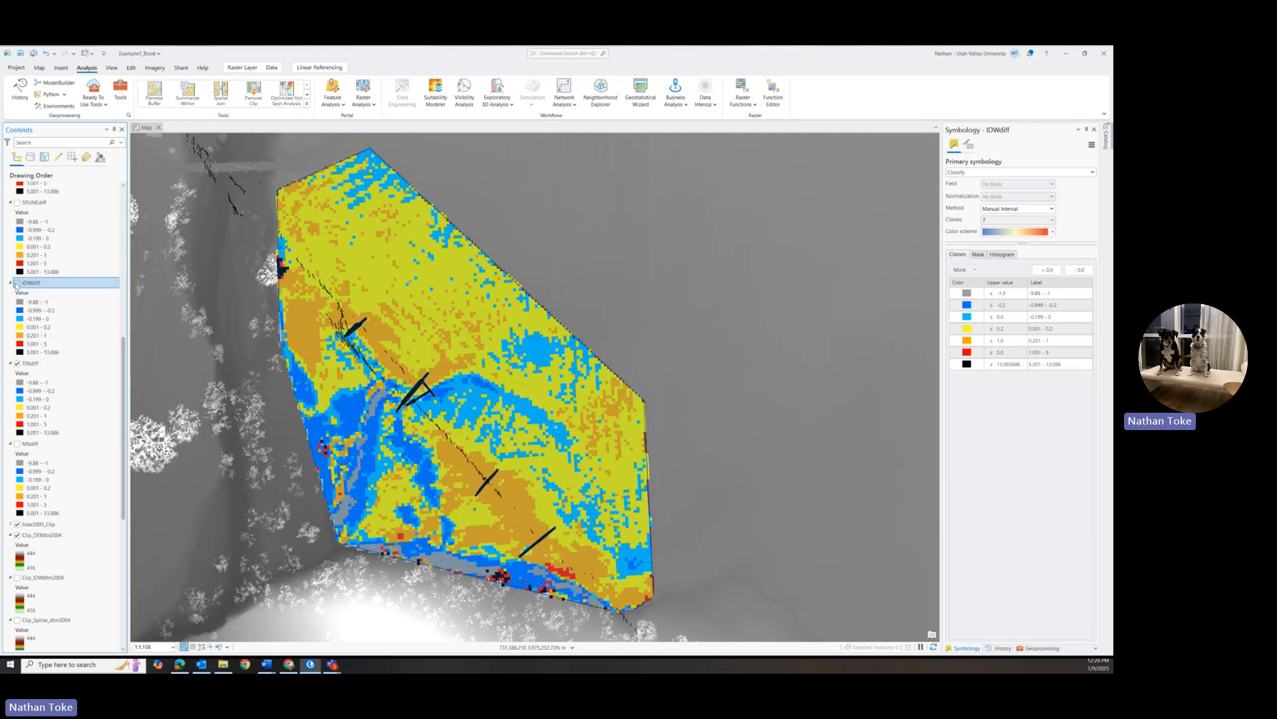
pyautogui.click(16, 283)
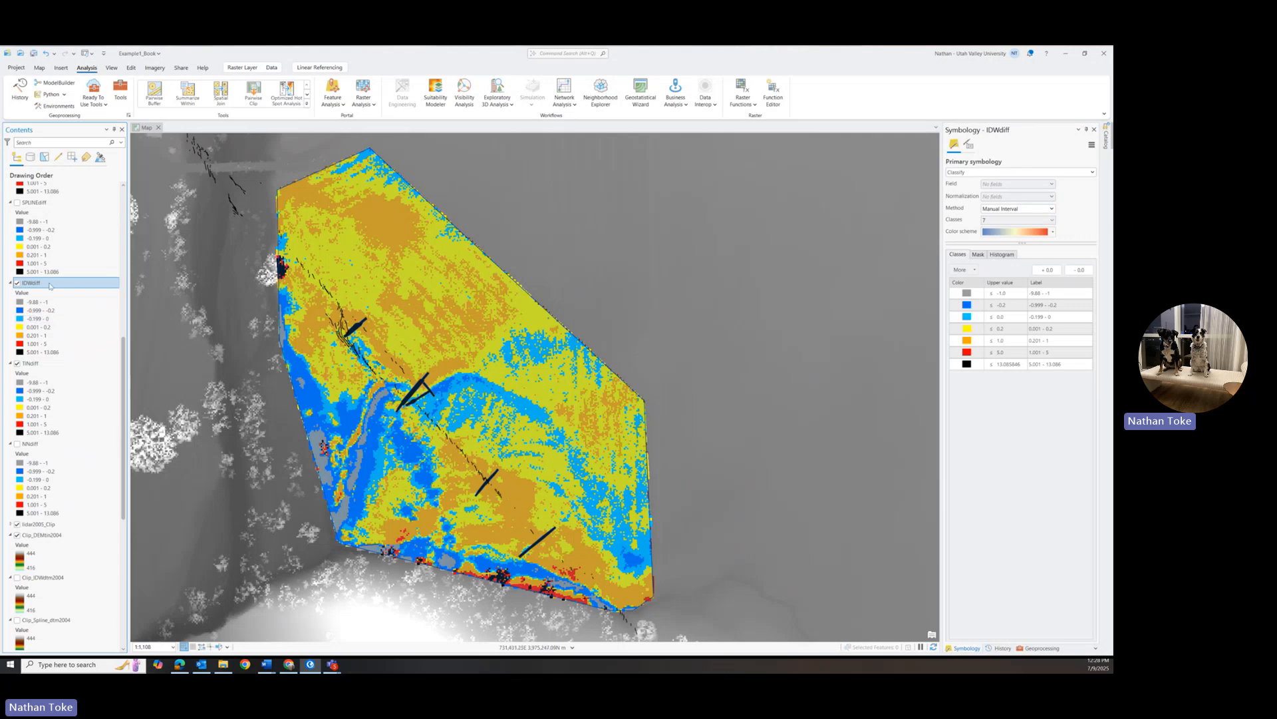
pyautogui.click(17, 282)
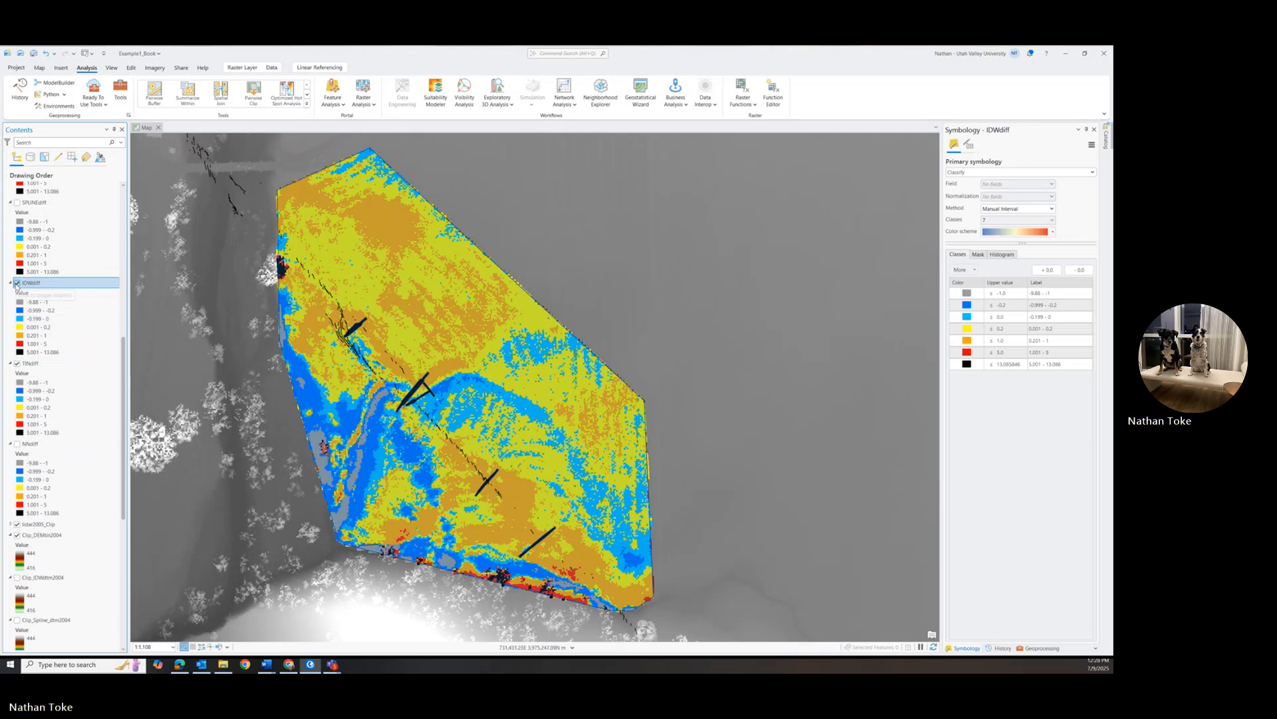
# Show SPLINEdiff to examine the spline difference raster, hide it again, and show KRIGdiff instead
pyautogui.scroll(2, 18, 287)
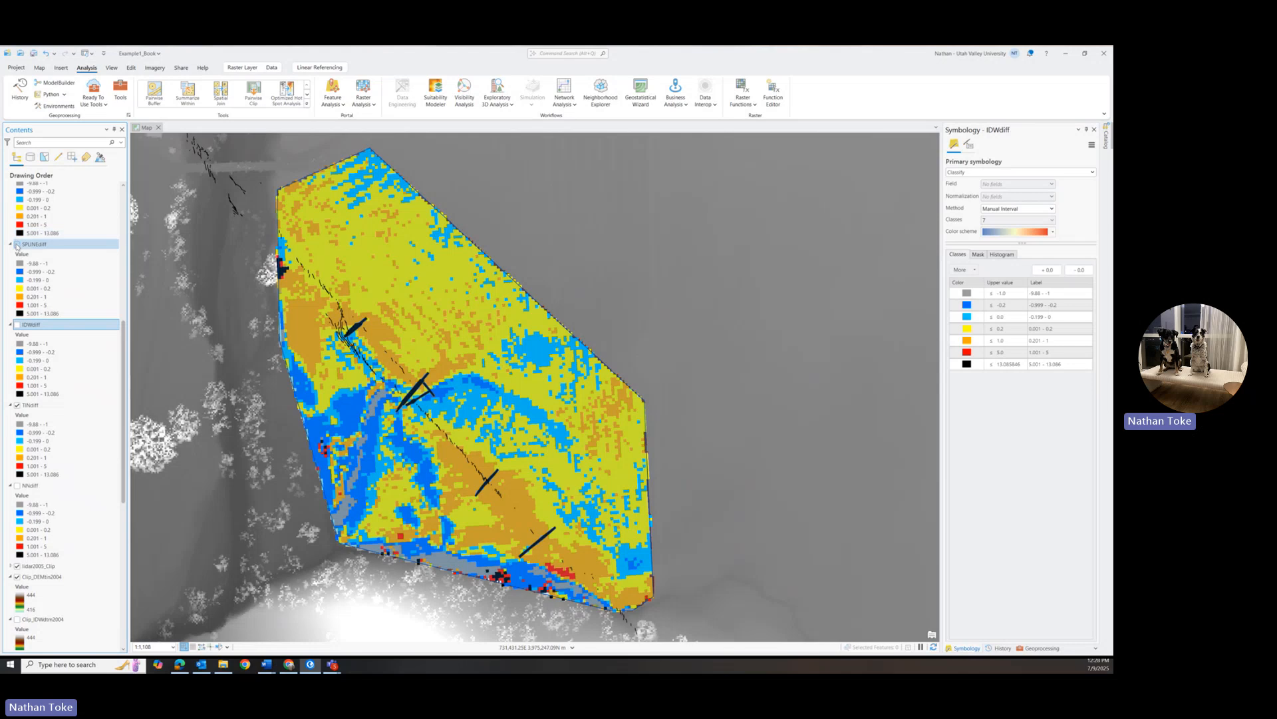
pyautogui.click(17, 245)
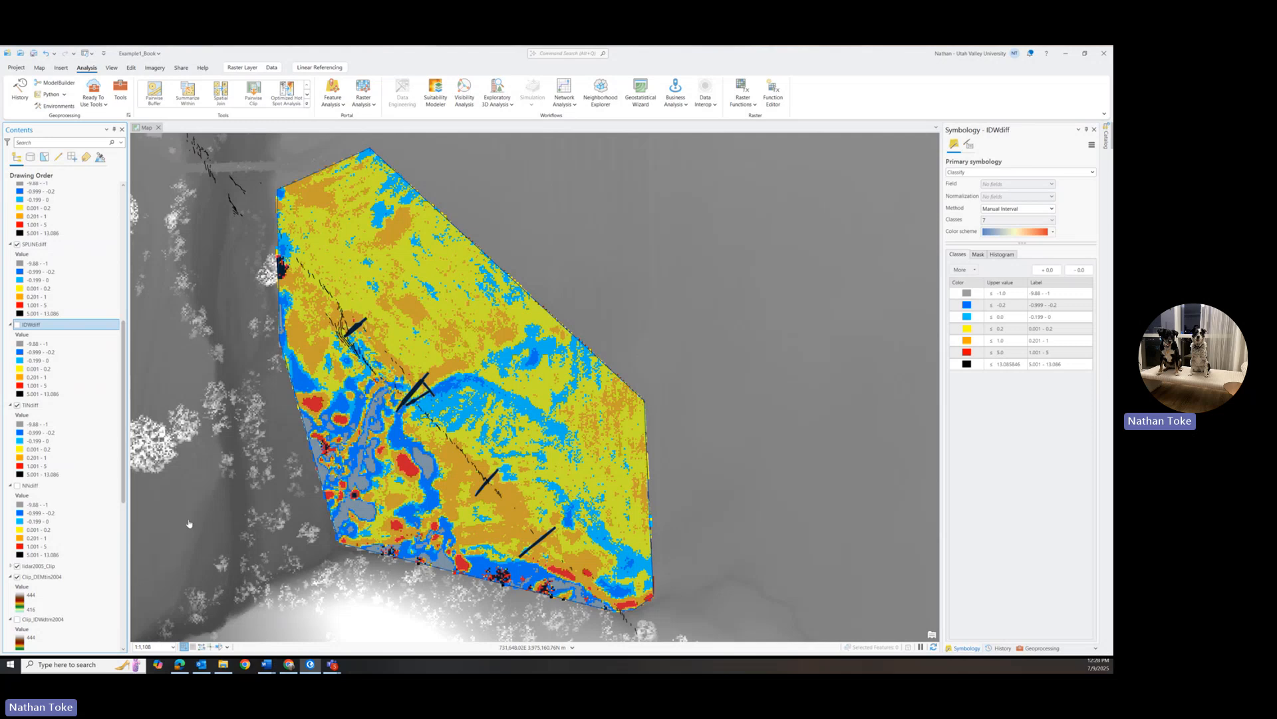
pyautogui.click(17, 245)
pyautogui.scroll(3, 22, 266)
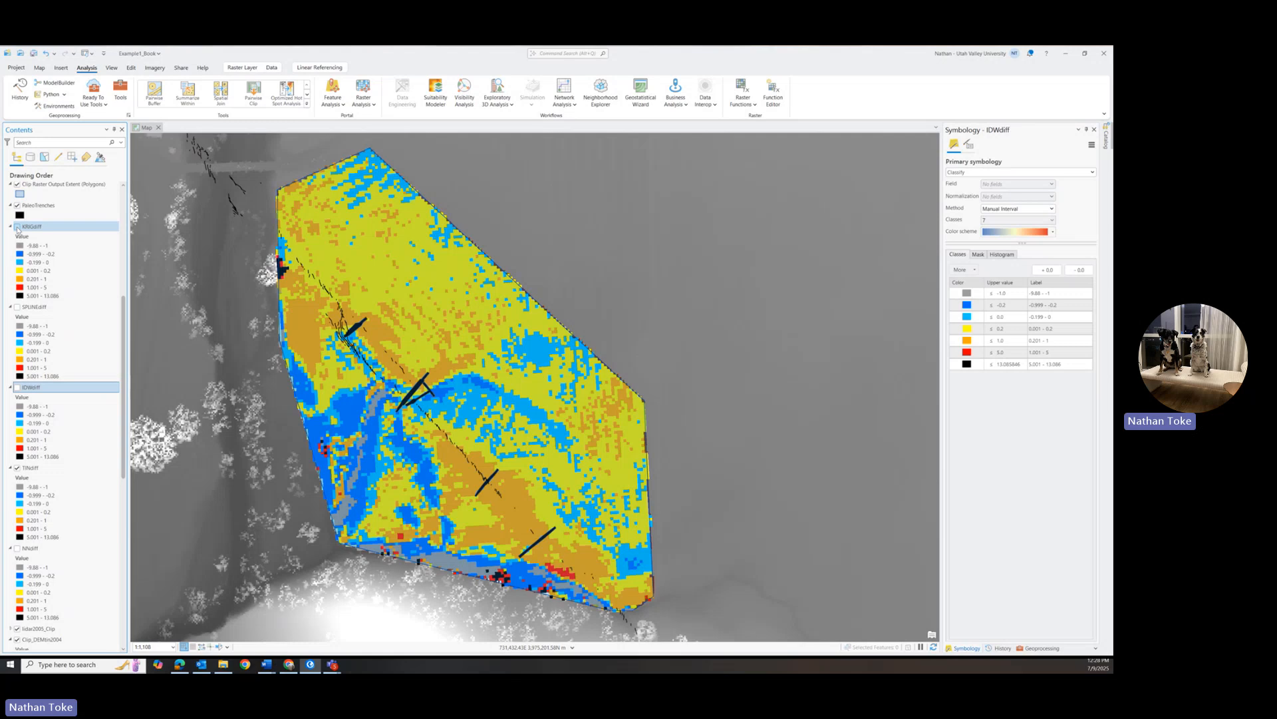
pyautogui.click(18, 227)
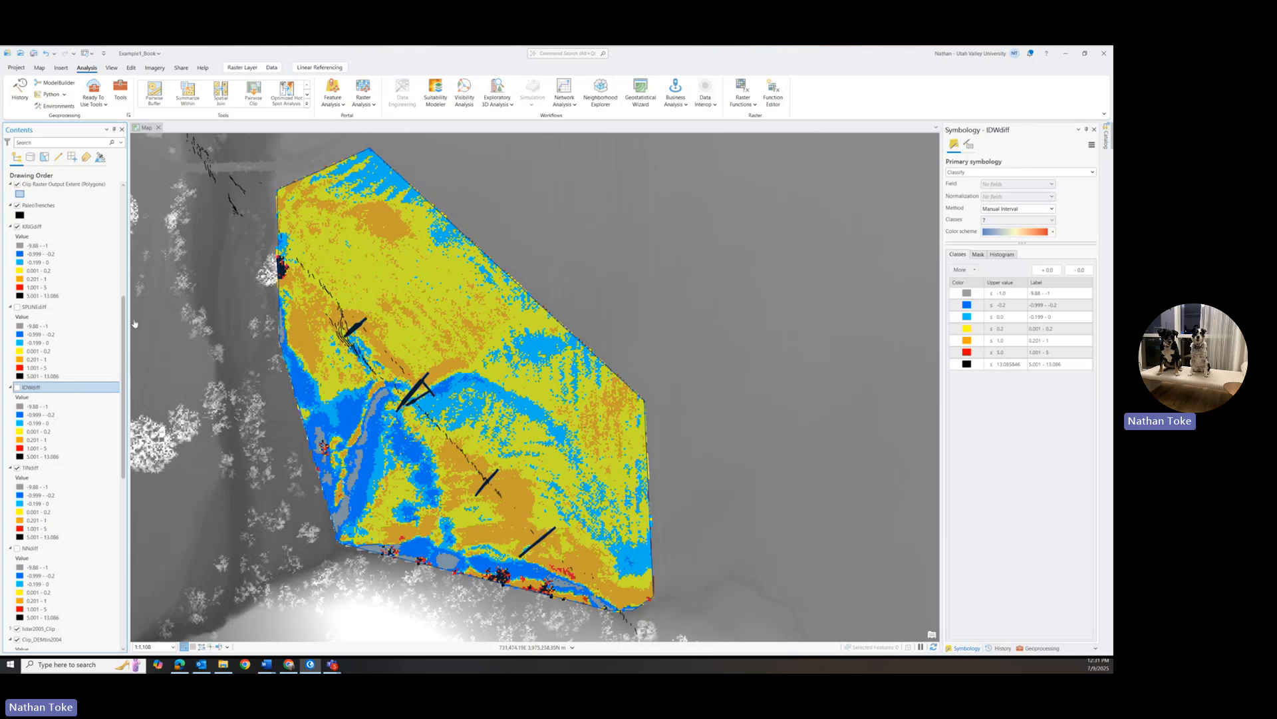
# Show the rotated 2004 topographic survey points classified by Difference and switch them off and on over KRIGdiff, leaving them shown
pyautogui.moveTo(124, 324); pyautogui.dragTo(120, 211)
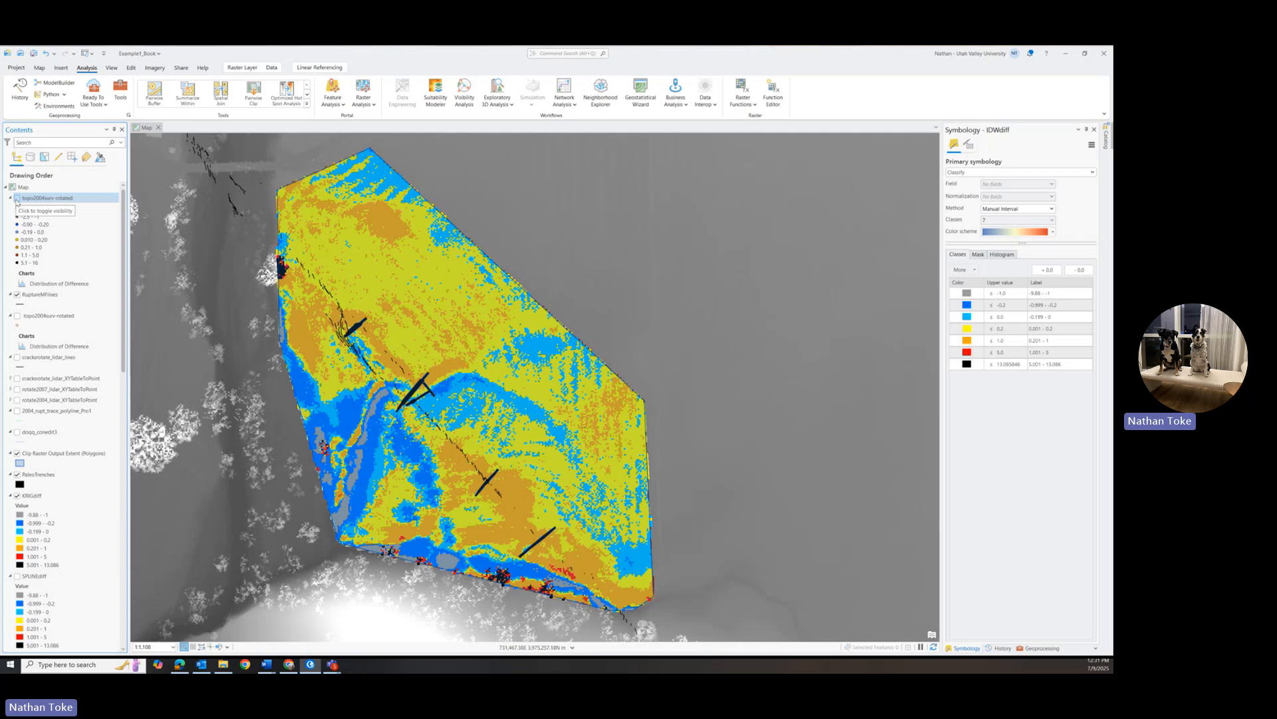
pyautogui.click(17, 199)
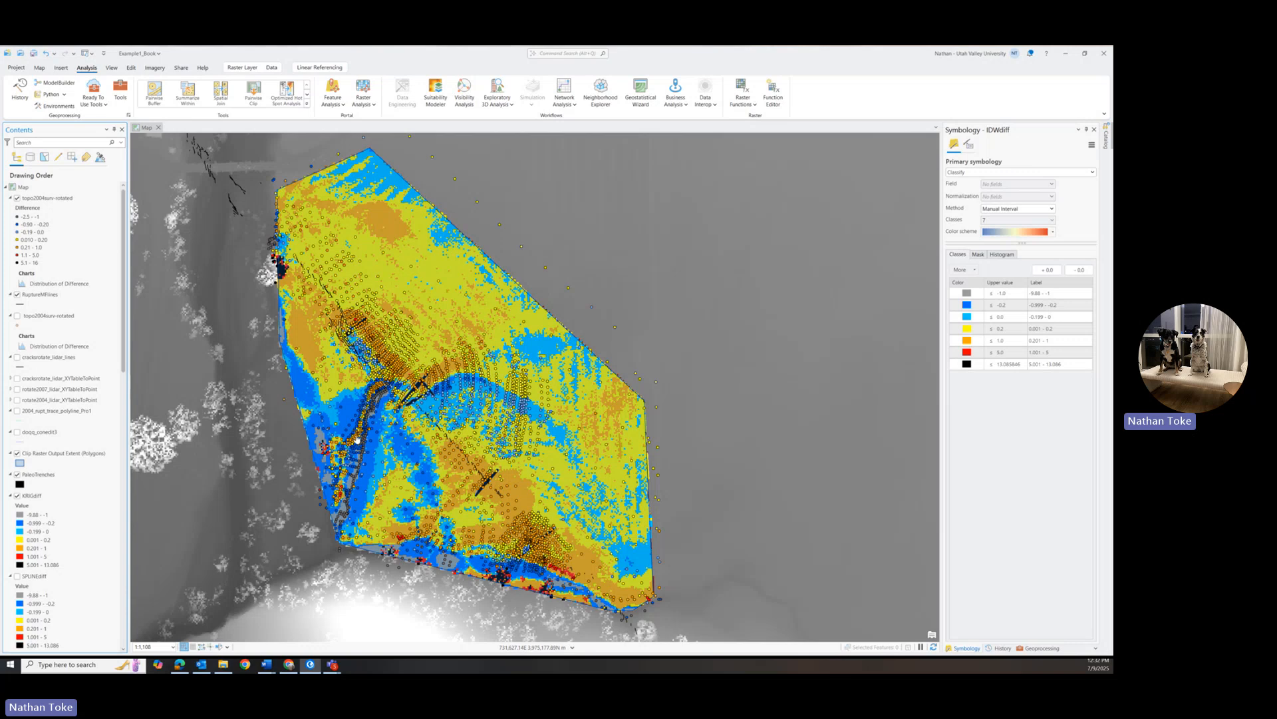
pyautogui.click(18, 199)
pyautogui.click(18, 199)
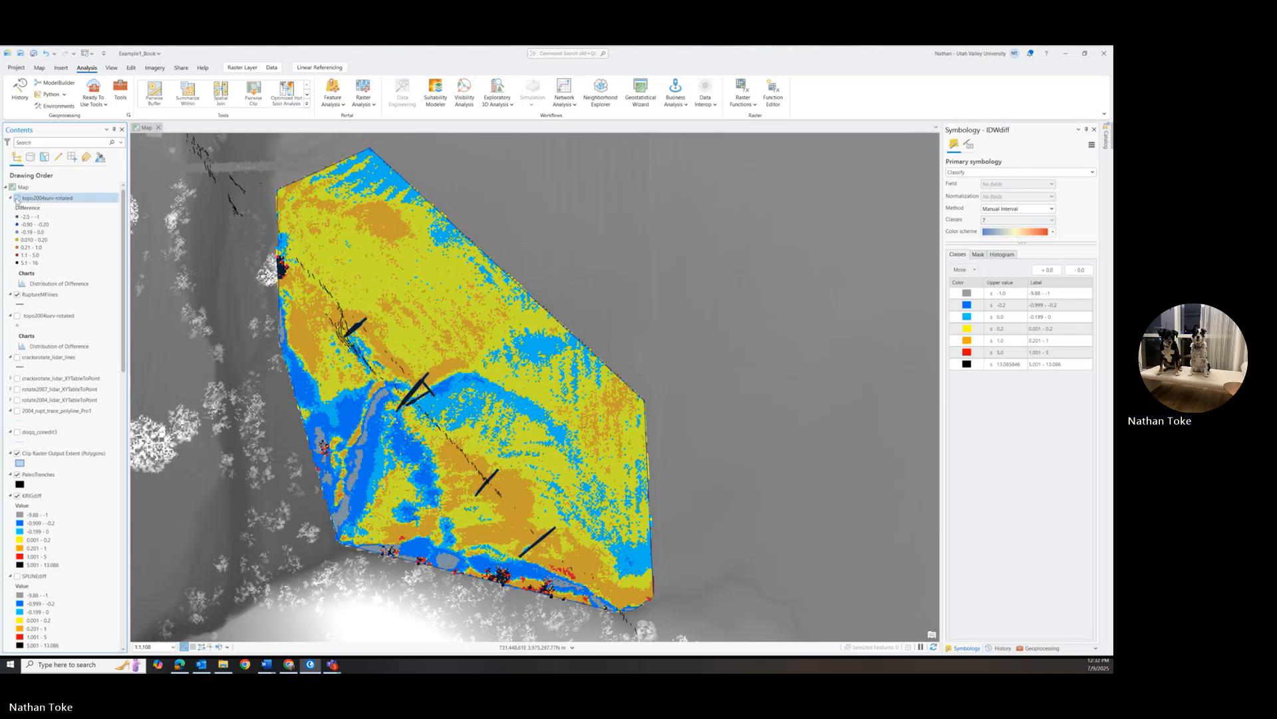
pyautogui.click(18, 199)
pyautogui.click(18, 198)
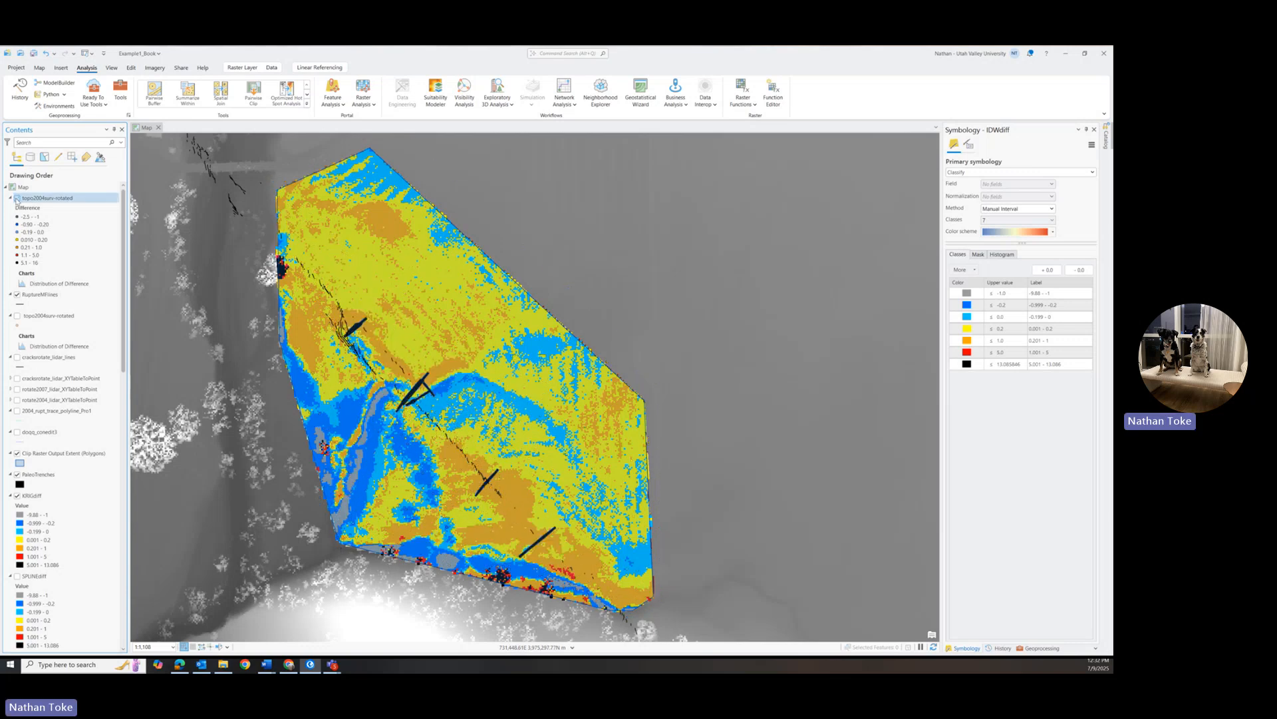
pyautogui.click(18, 199)
pyautogui.click(18, 199)
pyautogui.click(18, 199)
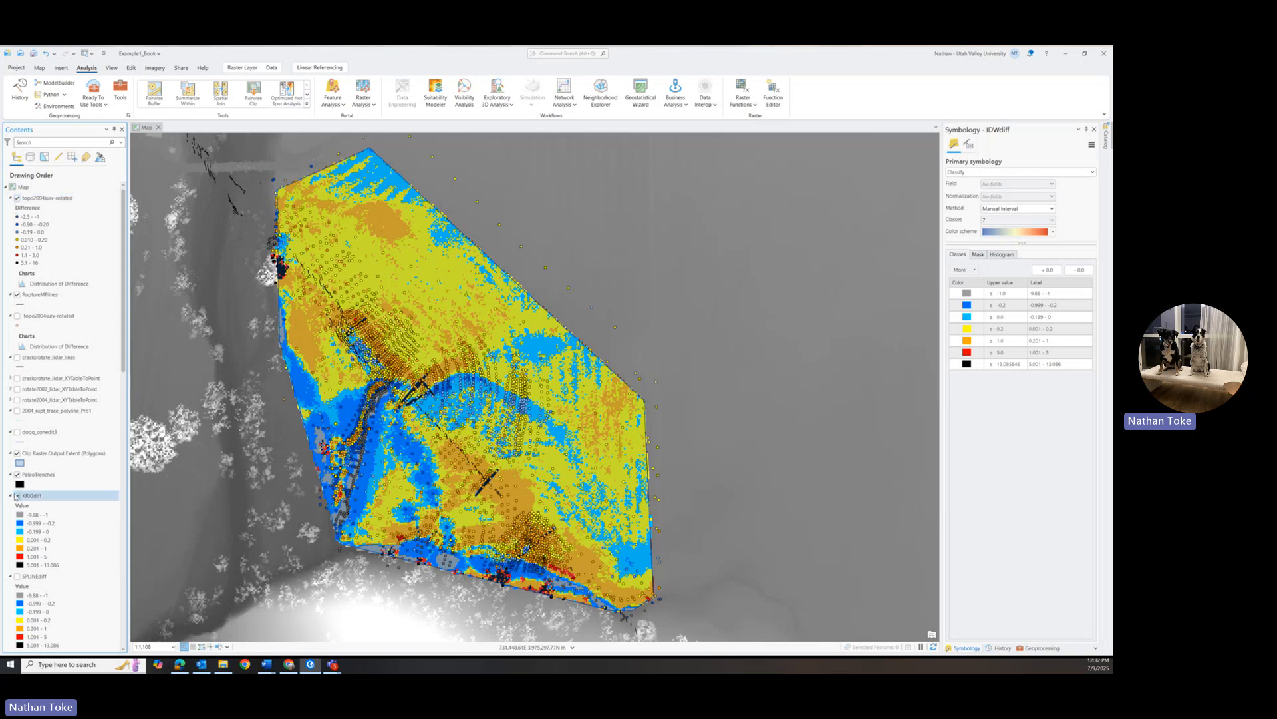
# Hide KRIGdiff, then show and hide SPLINEdiff and IDWdiff one at a time to compare each with the survey points
pyautogui.click(18, 496)
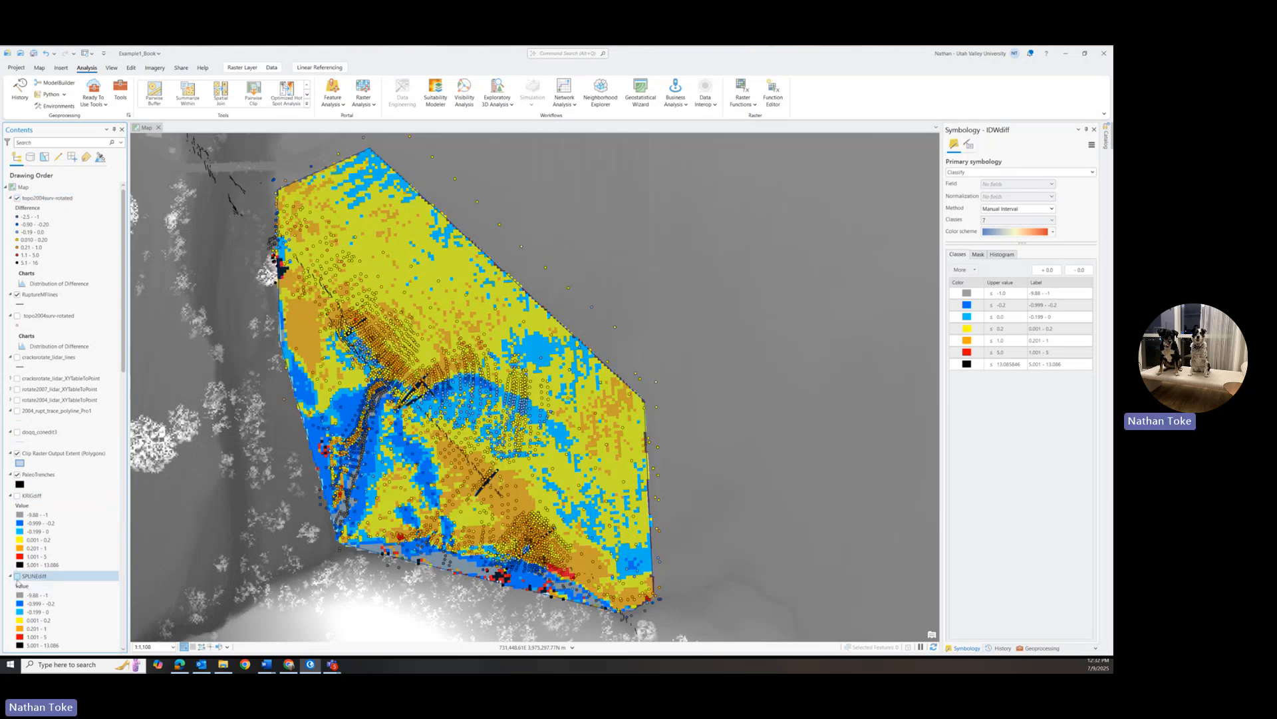
pyautogui.click(17, 576)
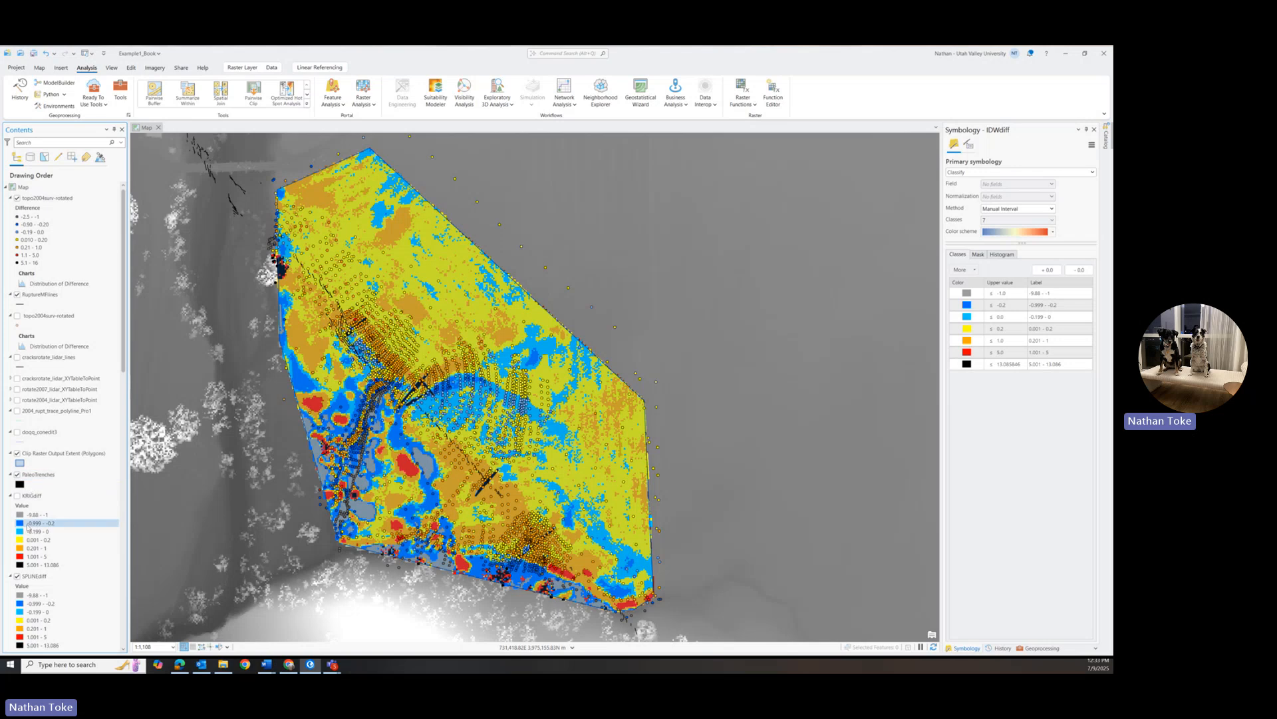
pyautogui.click(17, 576)
pyautogui.scroll(-2, 34, 541)
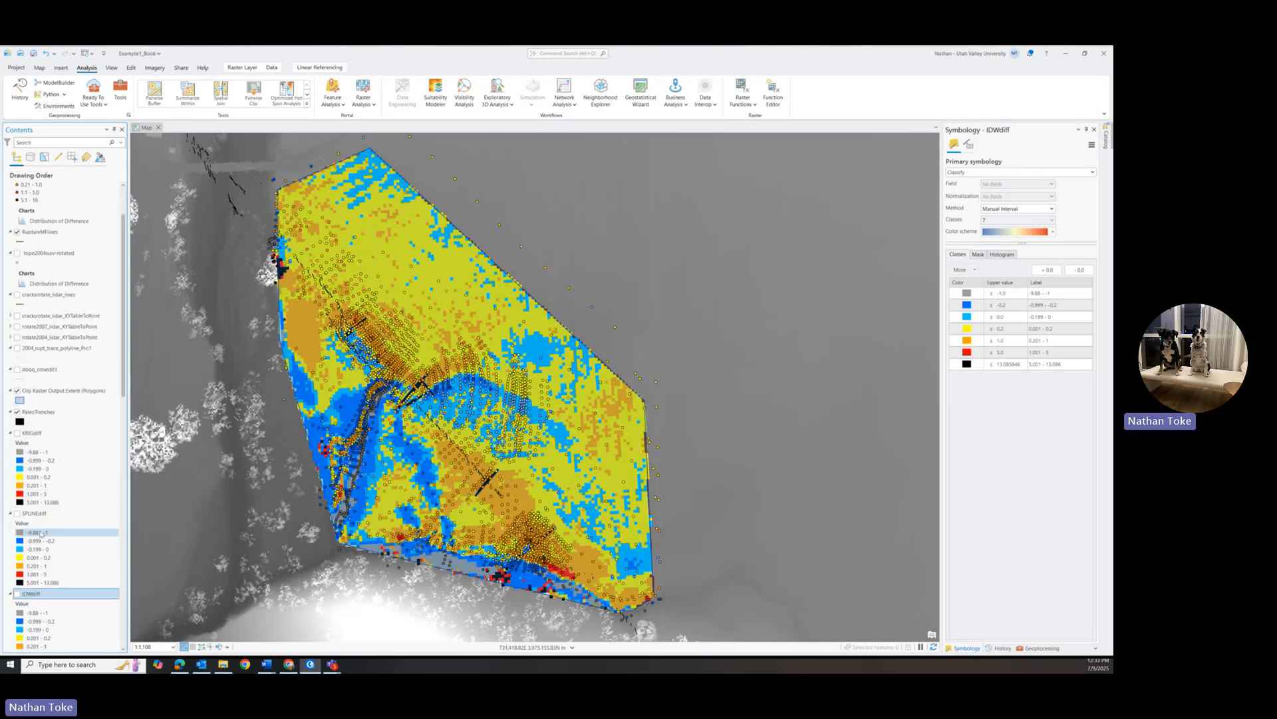
pyautogui.click(17, 594)
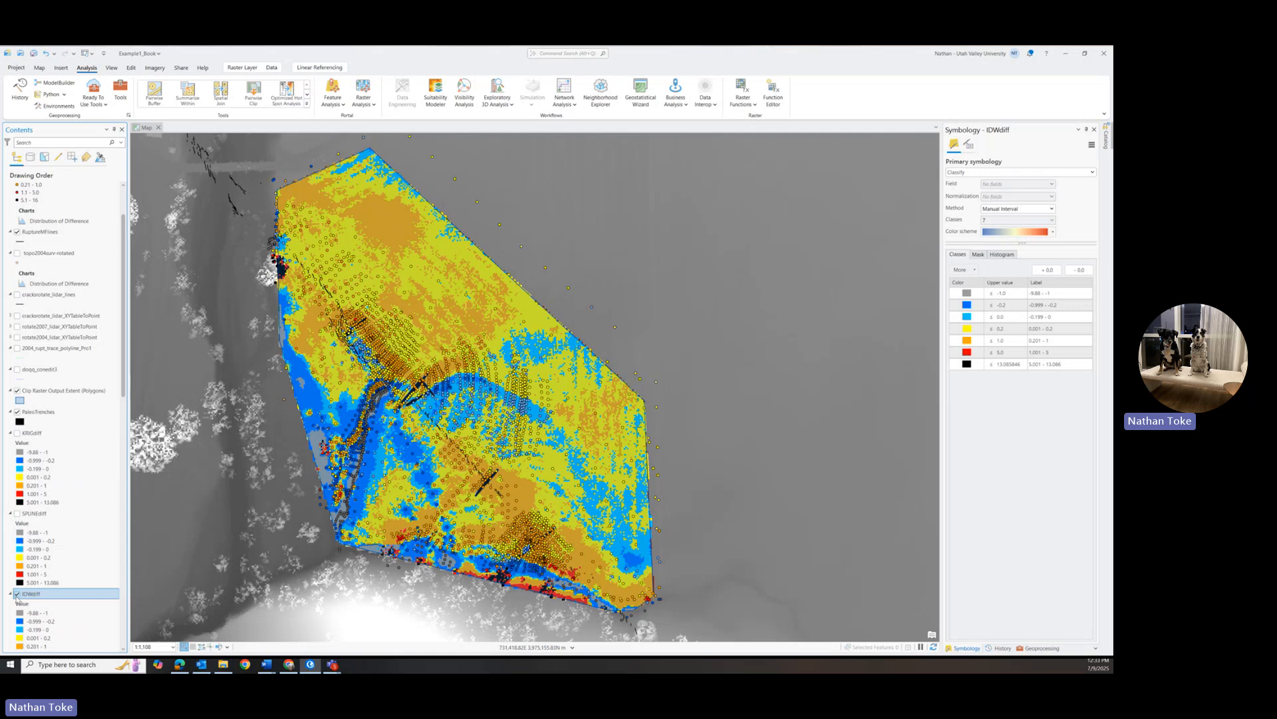
pyautogui.click(17, 595)
# Hide TINdiff beneath the survey points and switch KRIGdiff briefly on and off, leaving all difference rasters hidden
pyautogui.scroll(-2, 18, 599)
pyautogui.scroll(-1, 19, 600)
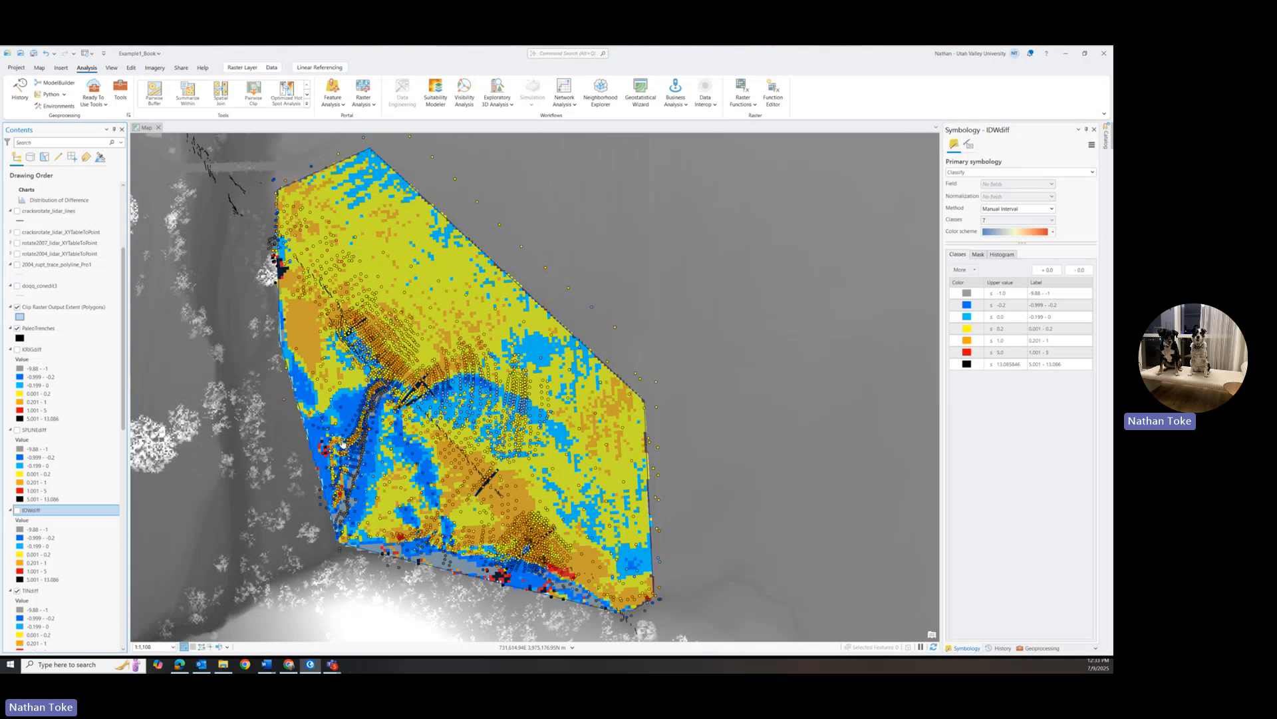
pyautogui.scroll(1, 124, 286)
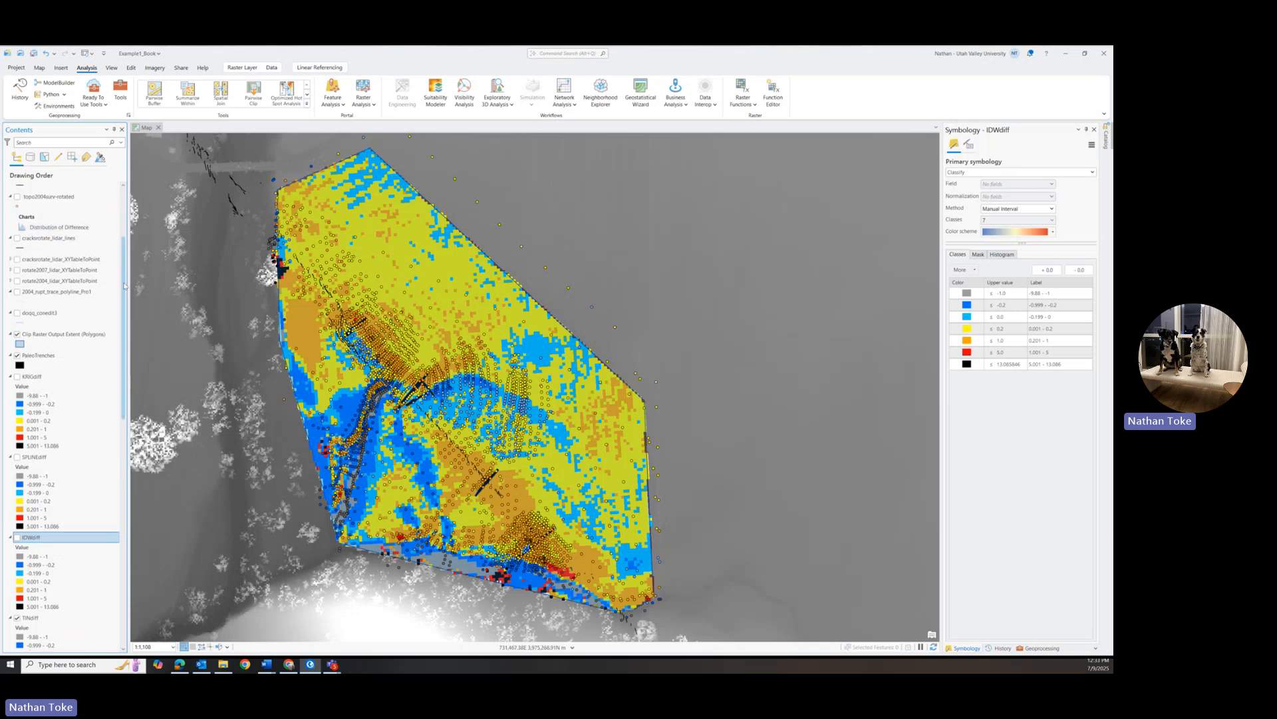
pyautogui.scroll(4, 42, 474)
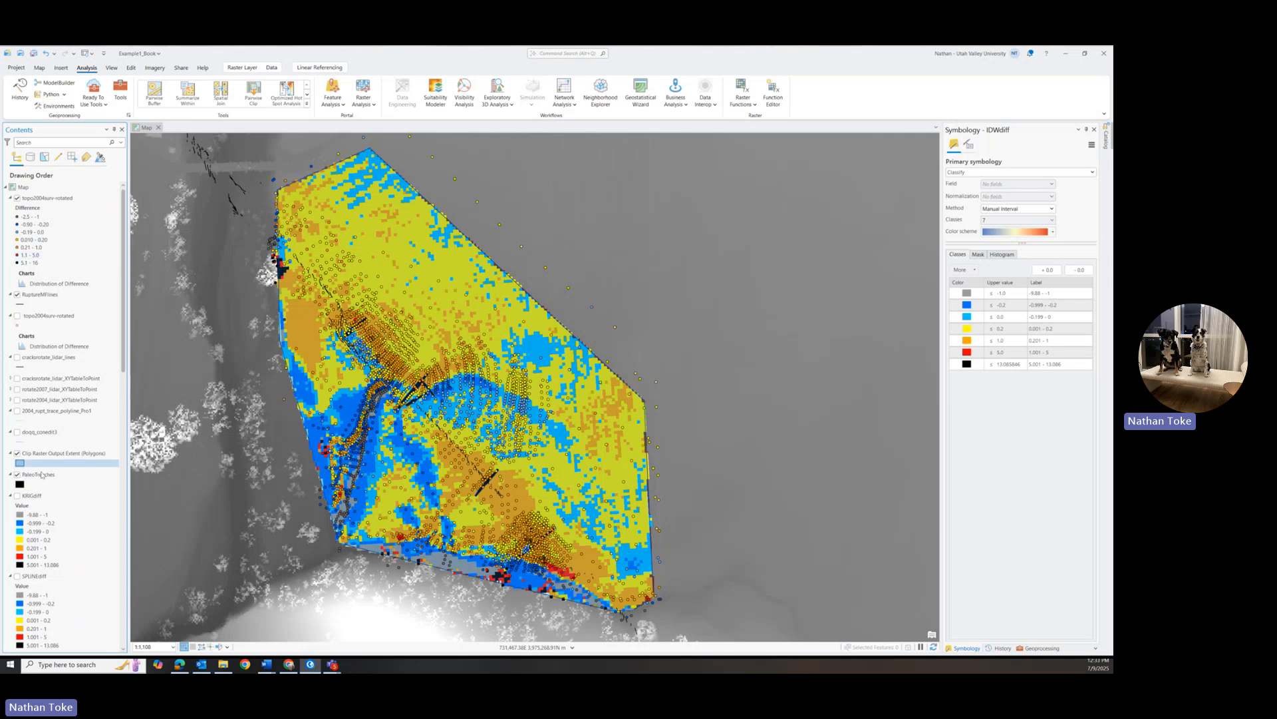
pyautogui.scroll(-10, 42, 474)
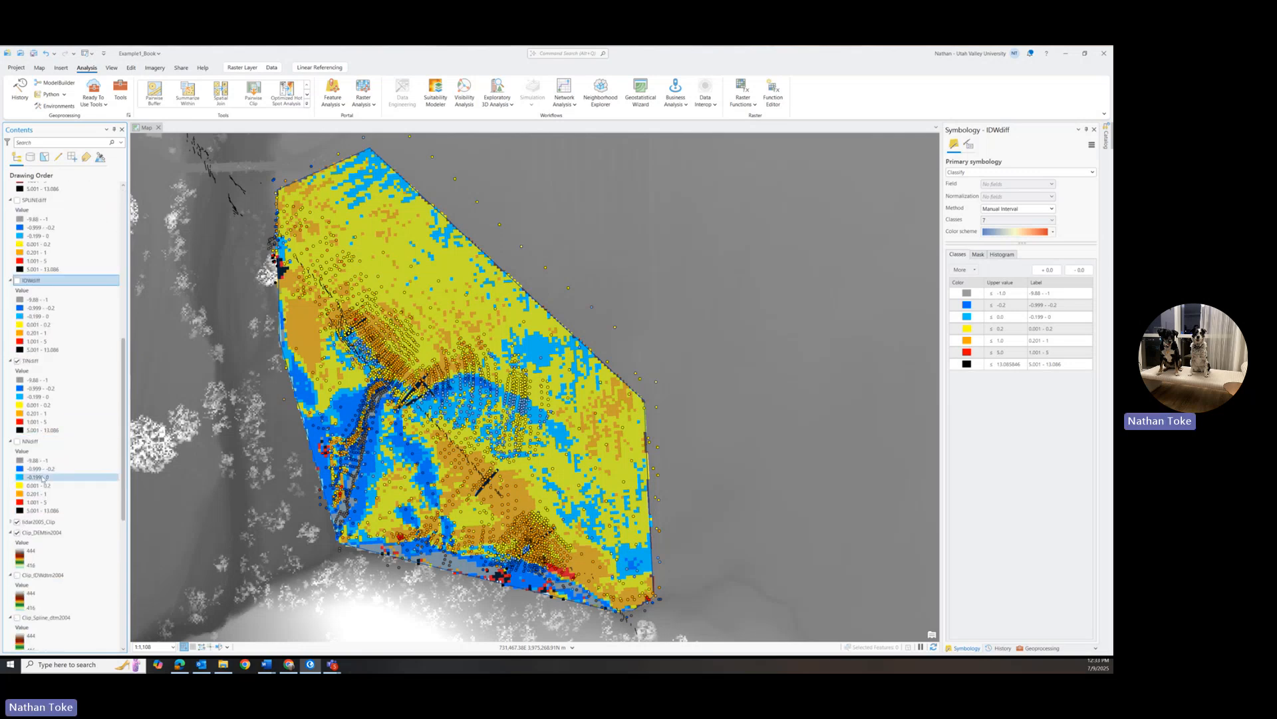
pyautogui.click(17, 360)
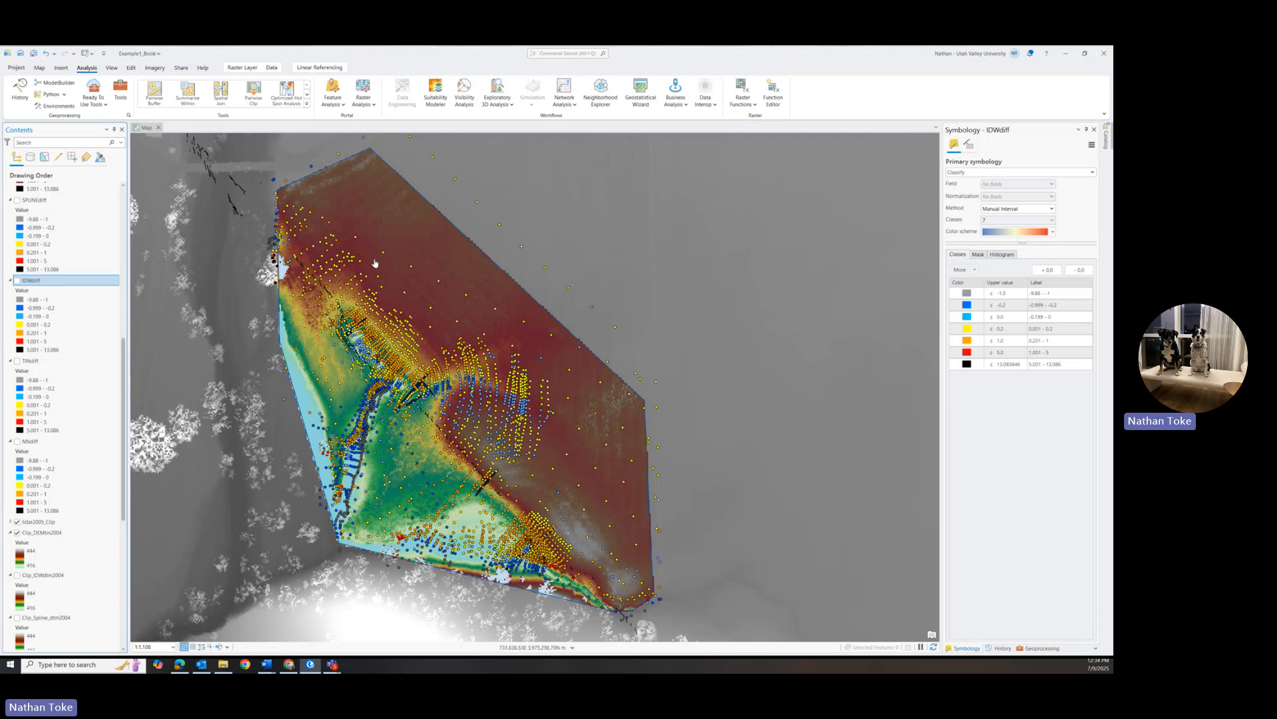
pyautogui.scroll(9, 94, 291)
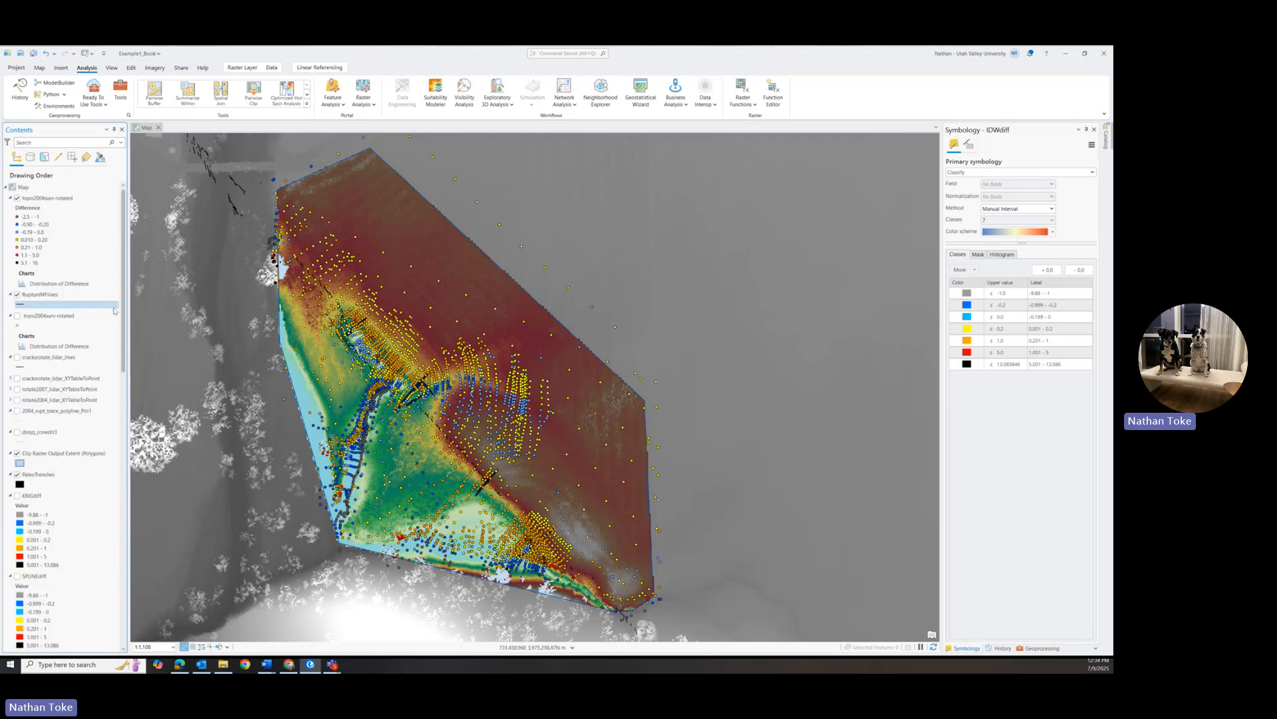
pyautogui.click(17, 495)
pyautogui.click(17, 496)
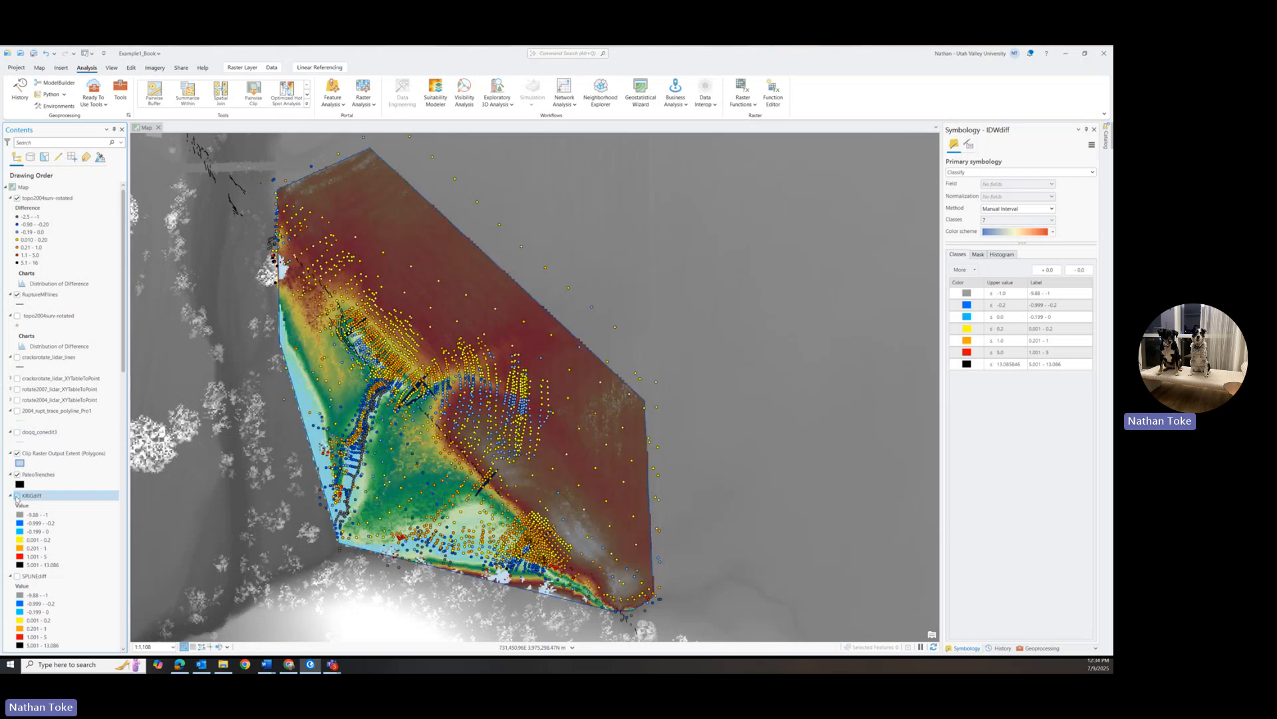
# Switch lidar2005_Clip off and on to compare it with Clip_DEMtin2004 beneath the survey points, leaving the lidar raster hidden
pyautogui.scroll(-5, 18, 493)
pyautogui.scroll(-2, 17, 493)
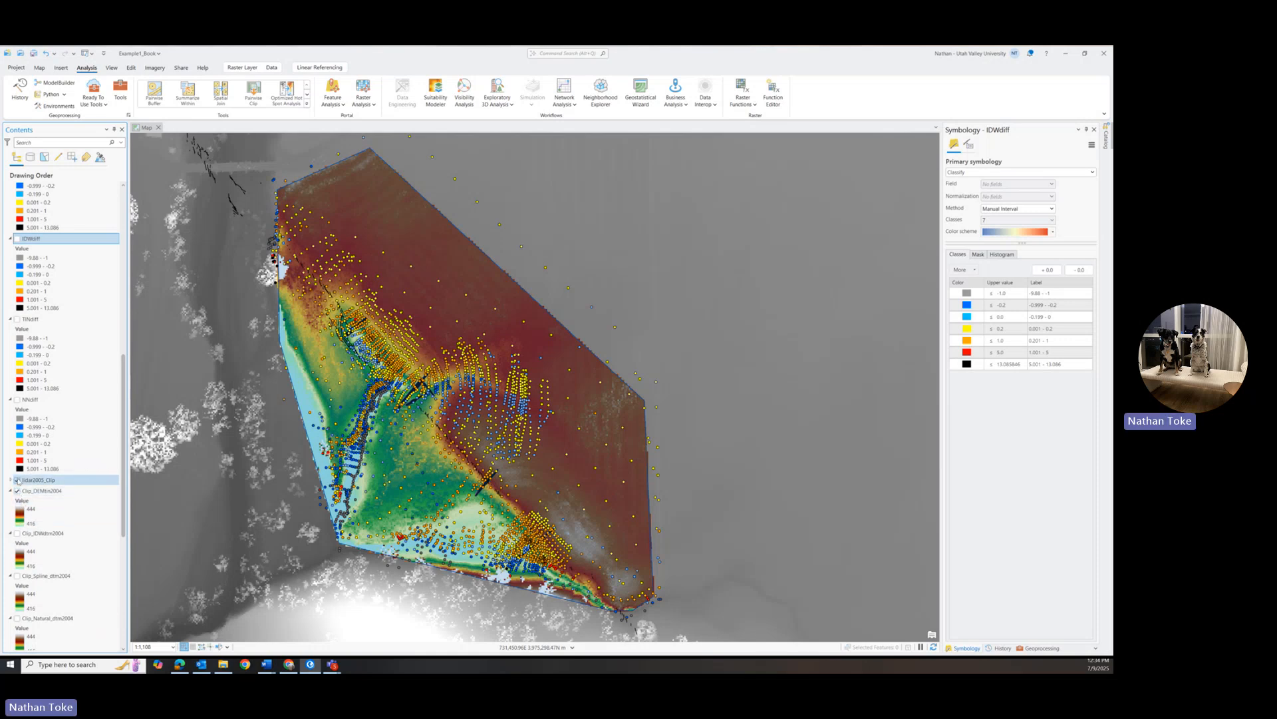
pyautogui.click(18, 480)
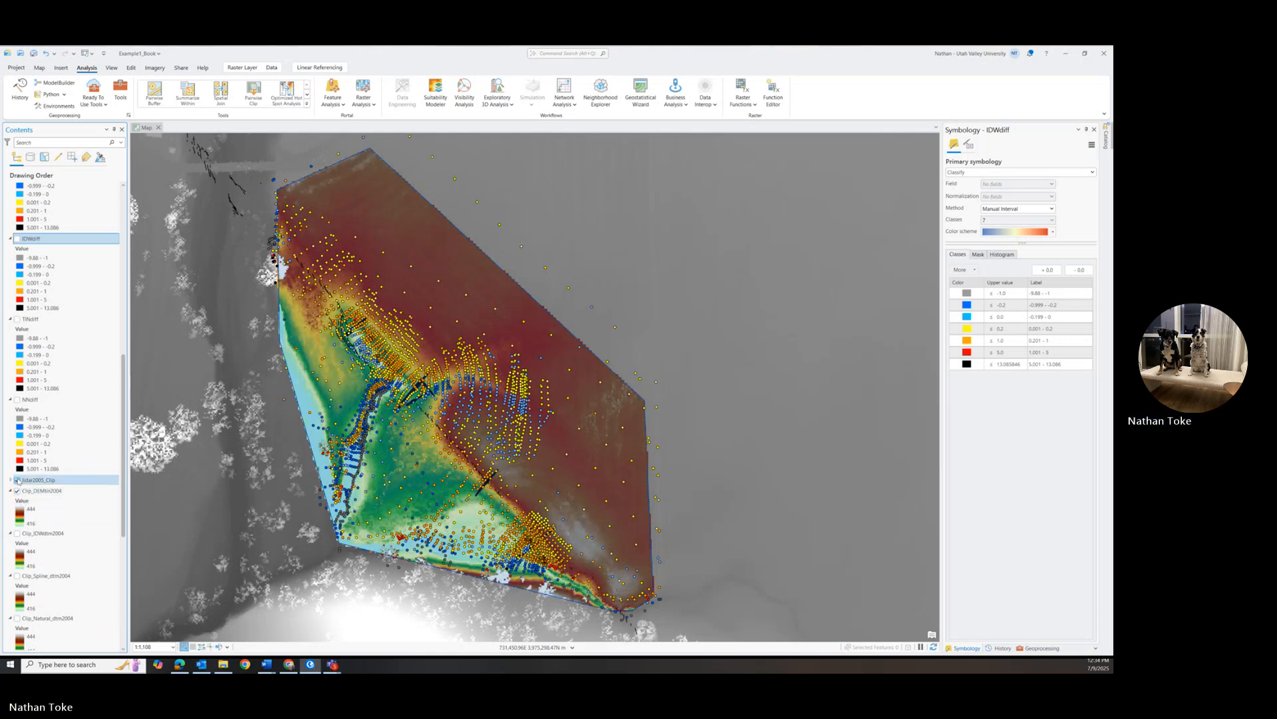
pyautogui.click(17, 480)
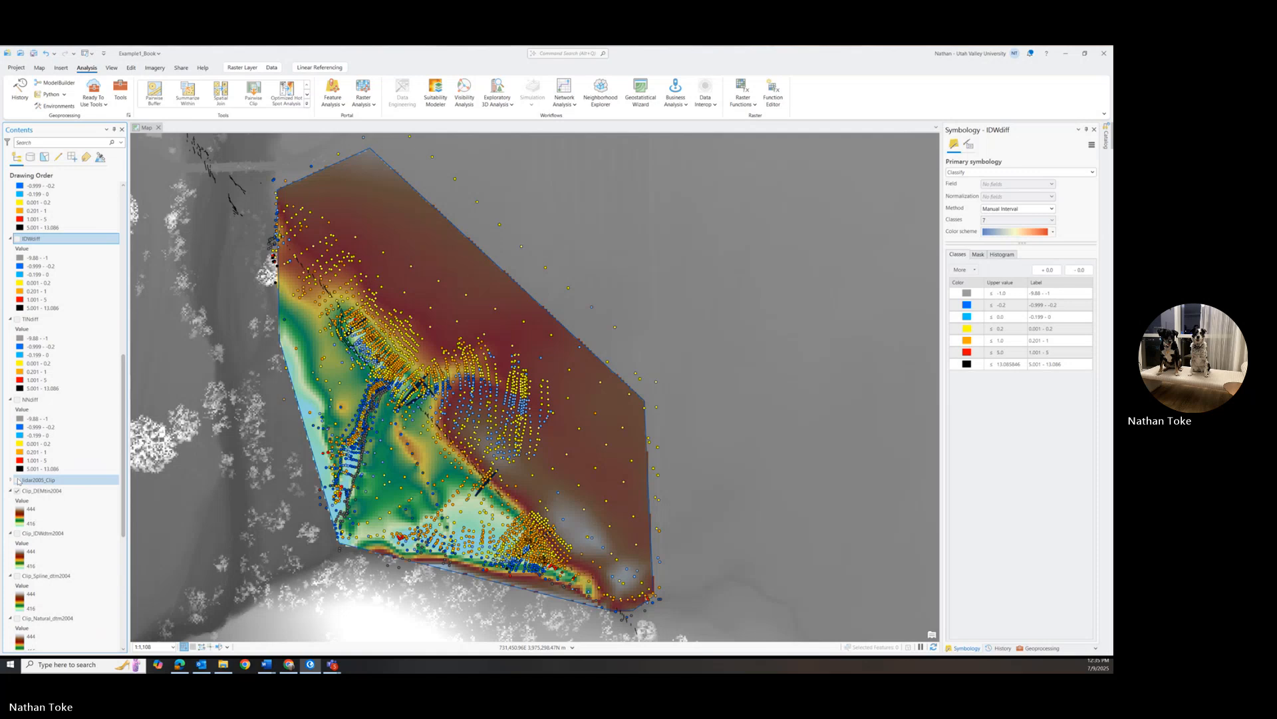
pyautogui.click(18, 481)
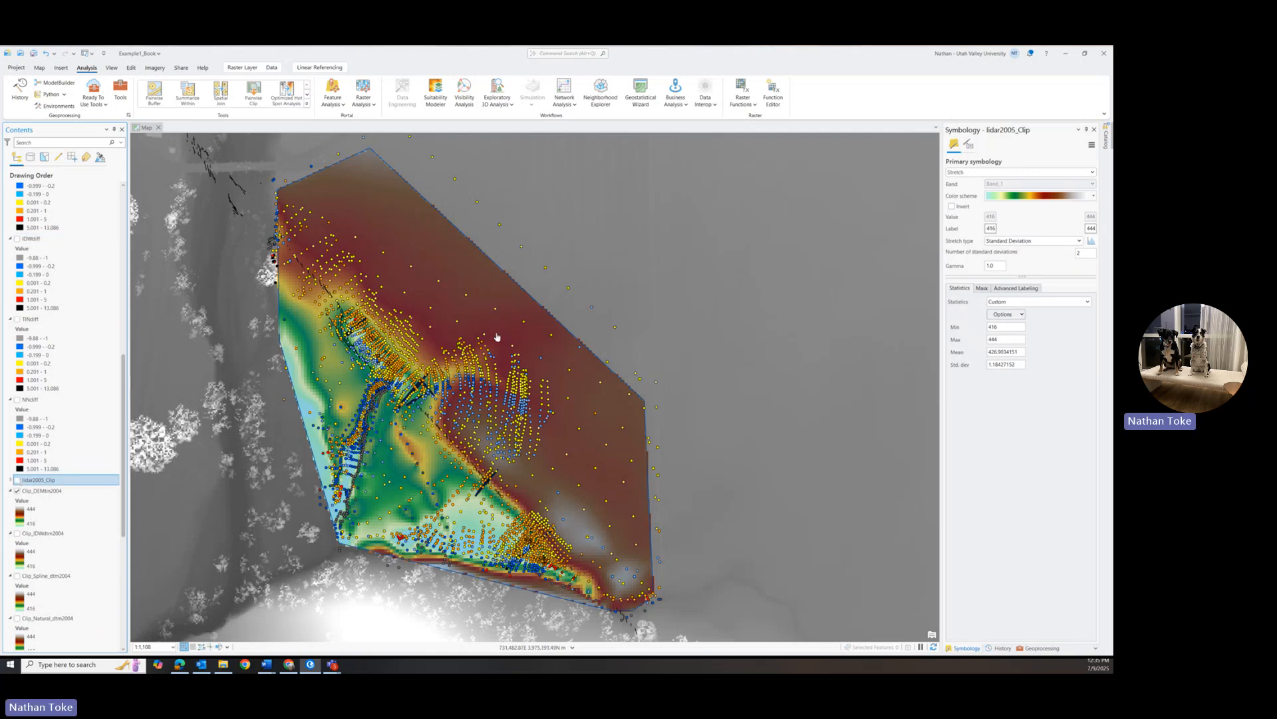